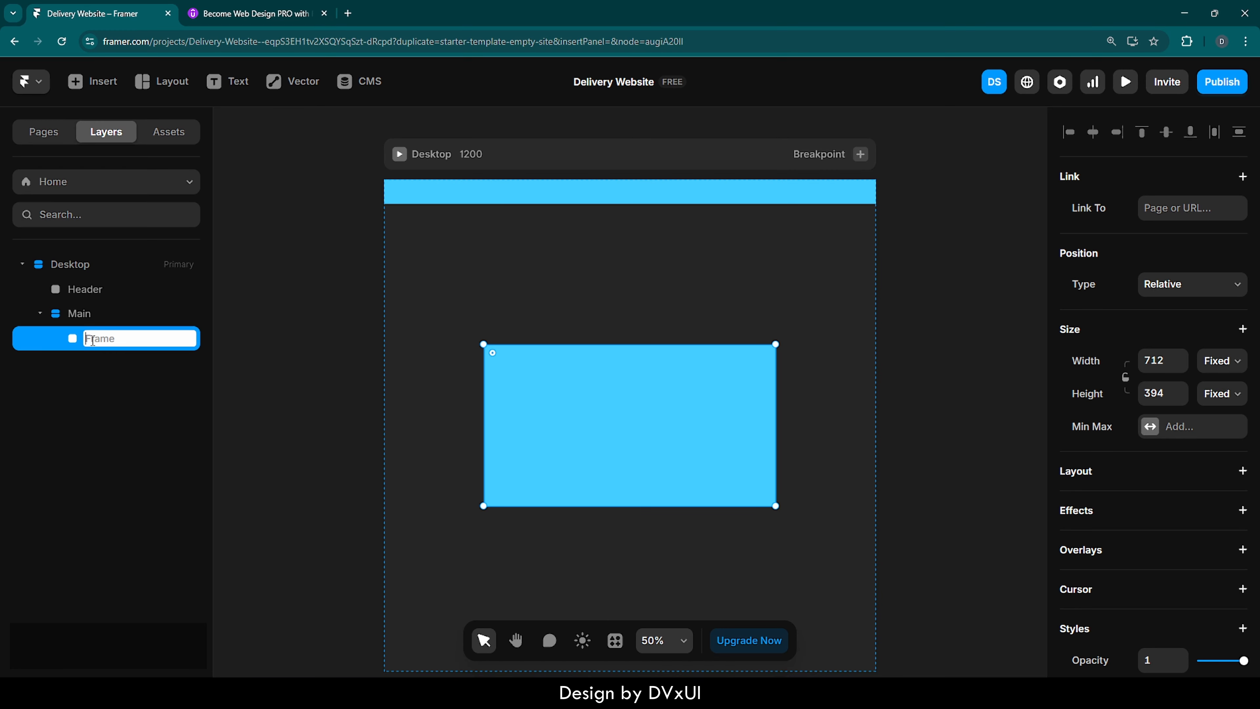
- Rename the frame inside Main as Hero
text(Hero)
key(Return)
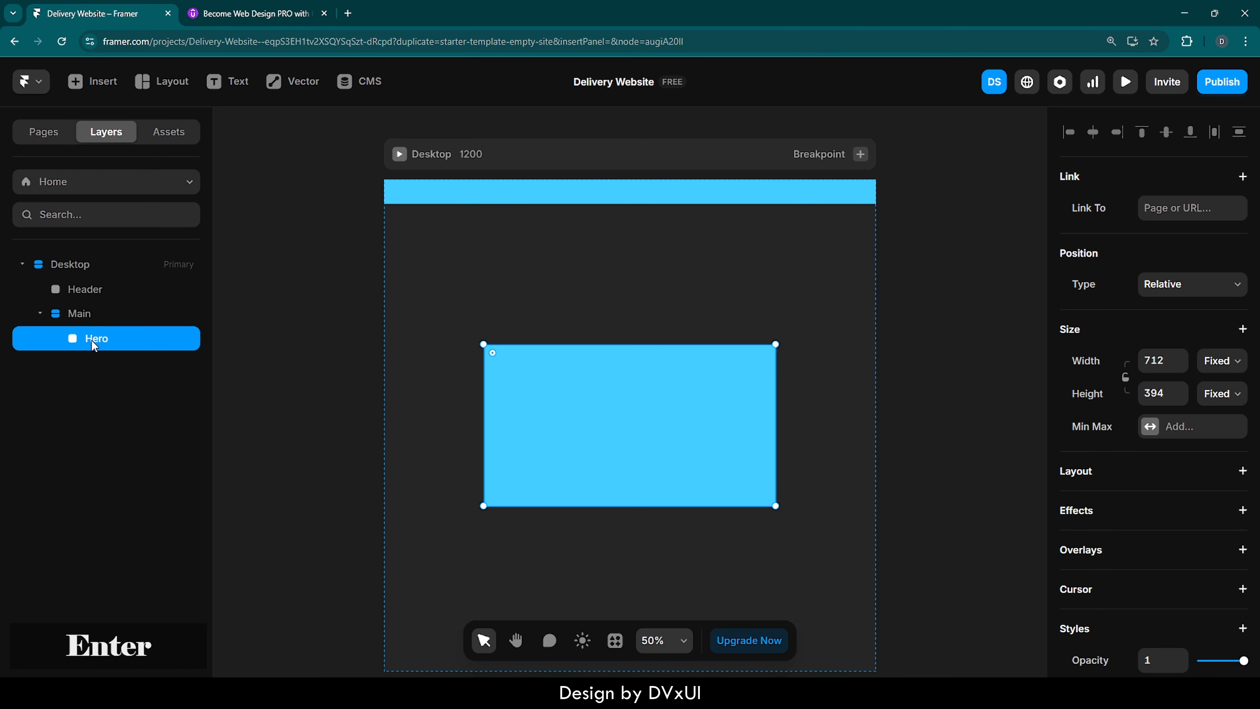
- Set the Hero frame's width to Fill and its height to 100vh
click(1222, 360)
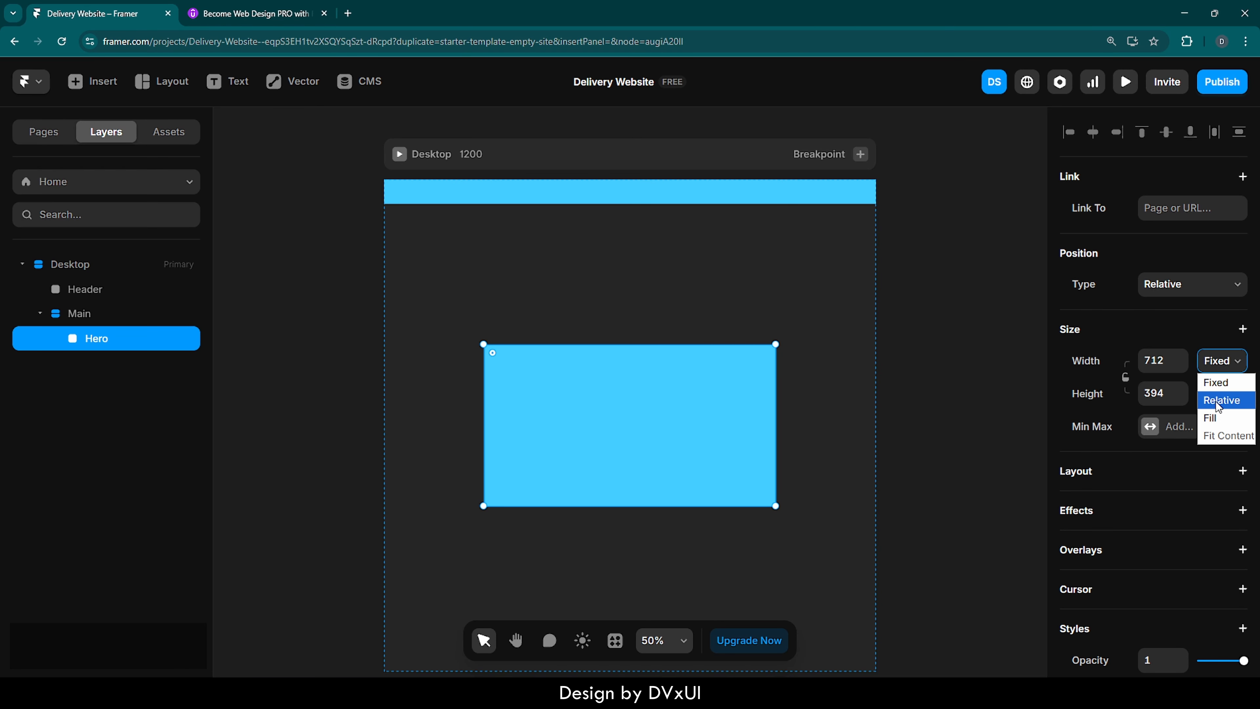
click(1219, 418)
click(1166, 392)
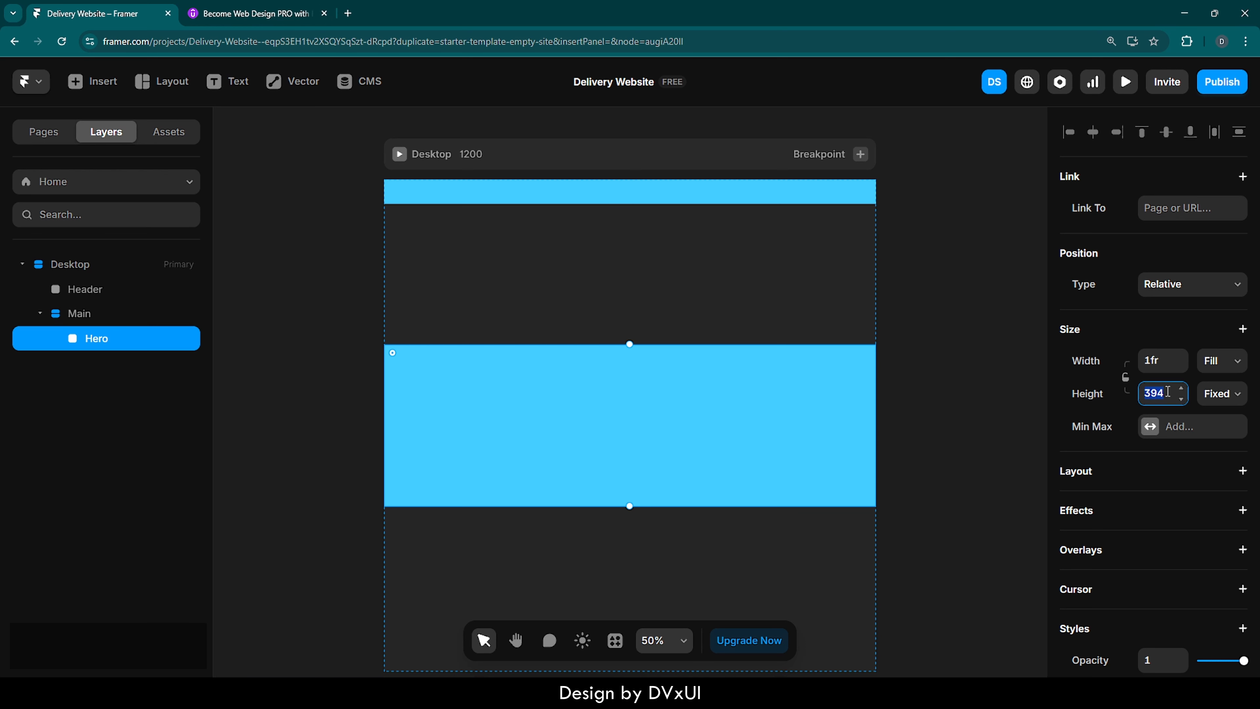
text(100vh)
key(Return)
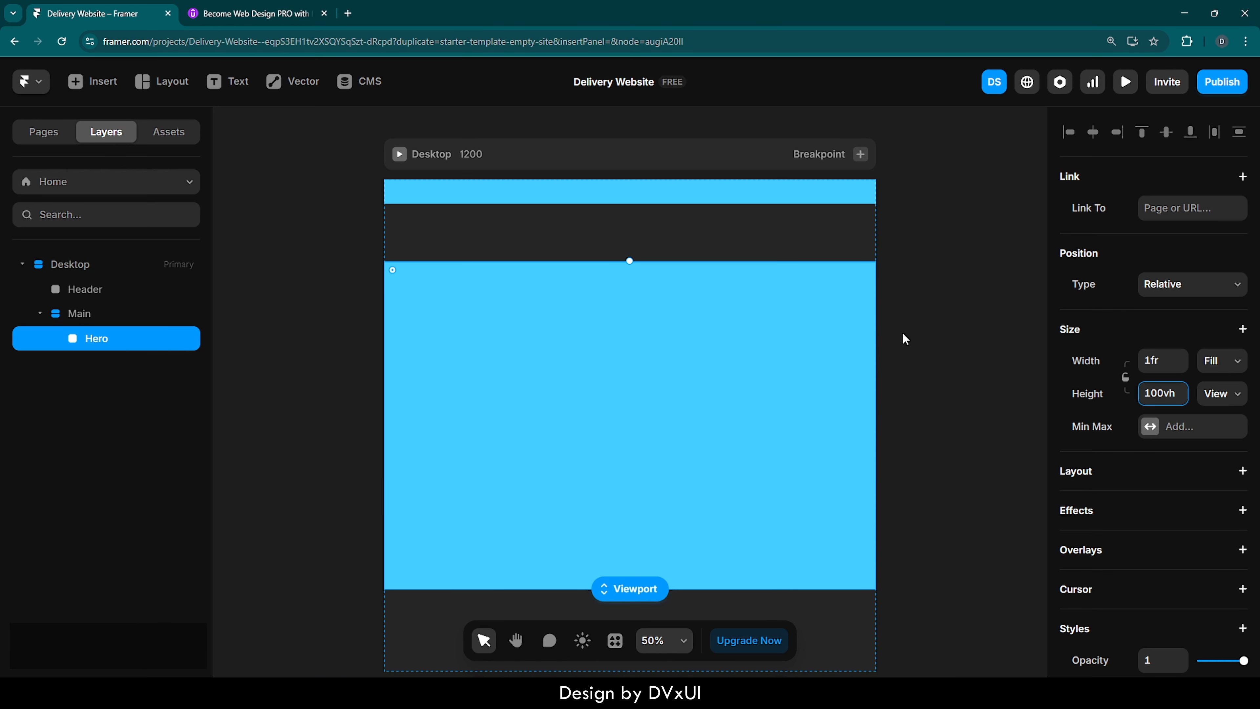
- Set the Main stack's gap to 0 and its distribution to Start
click(119, 313)
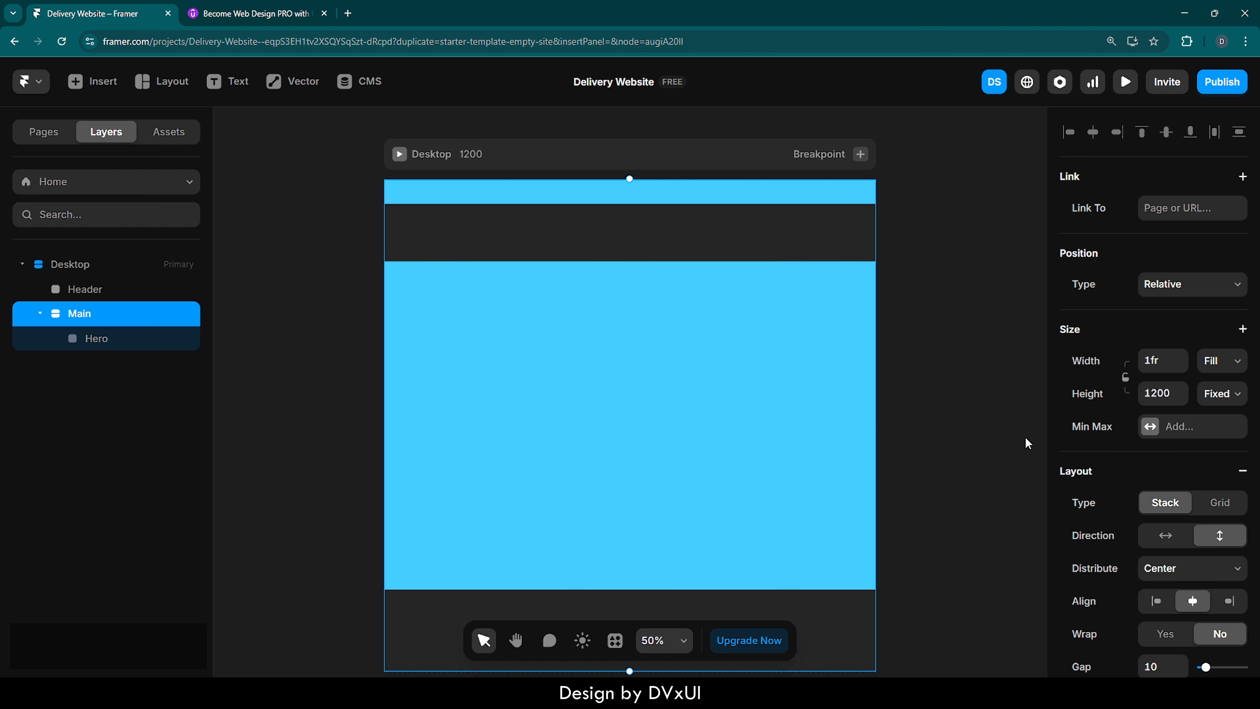
scroll(1119, 593, down, 3)
click(1159, 519)
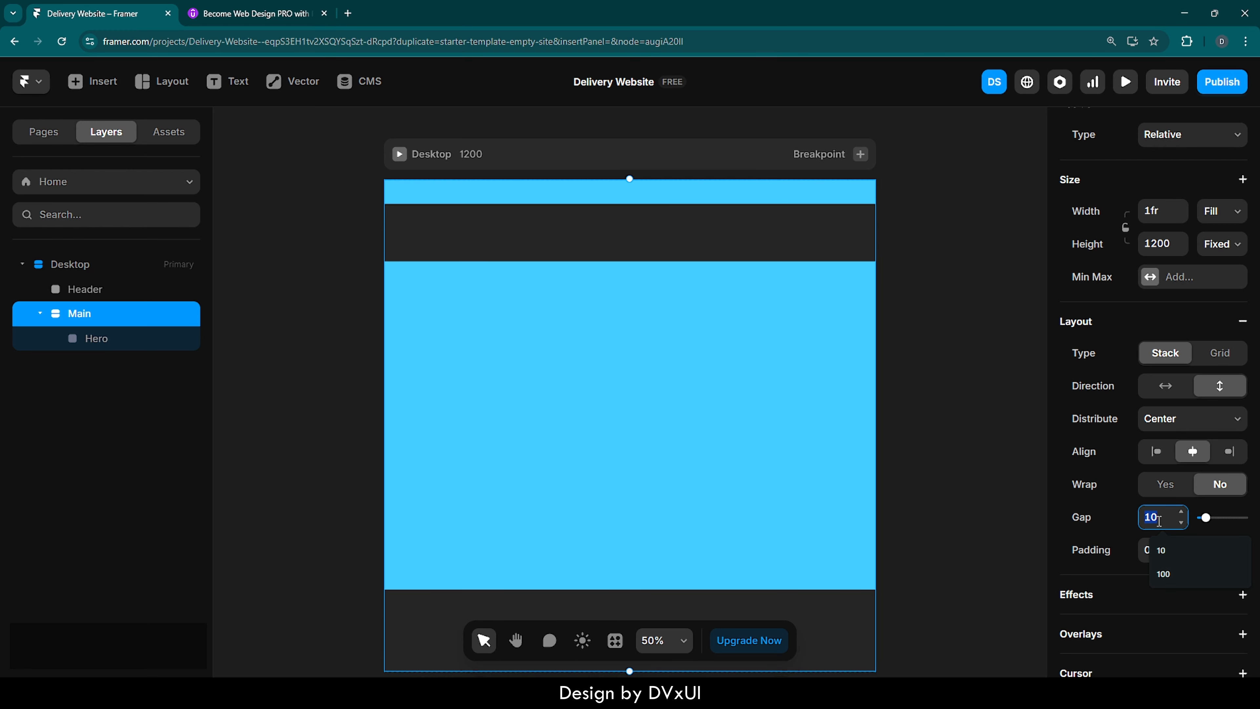
text(0)
key(Return)
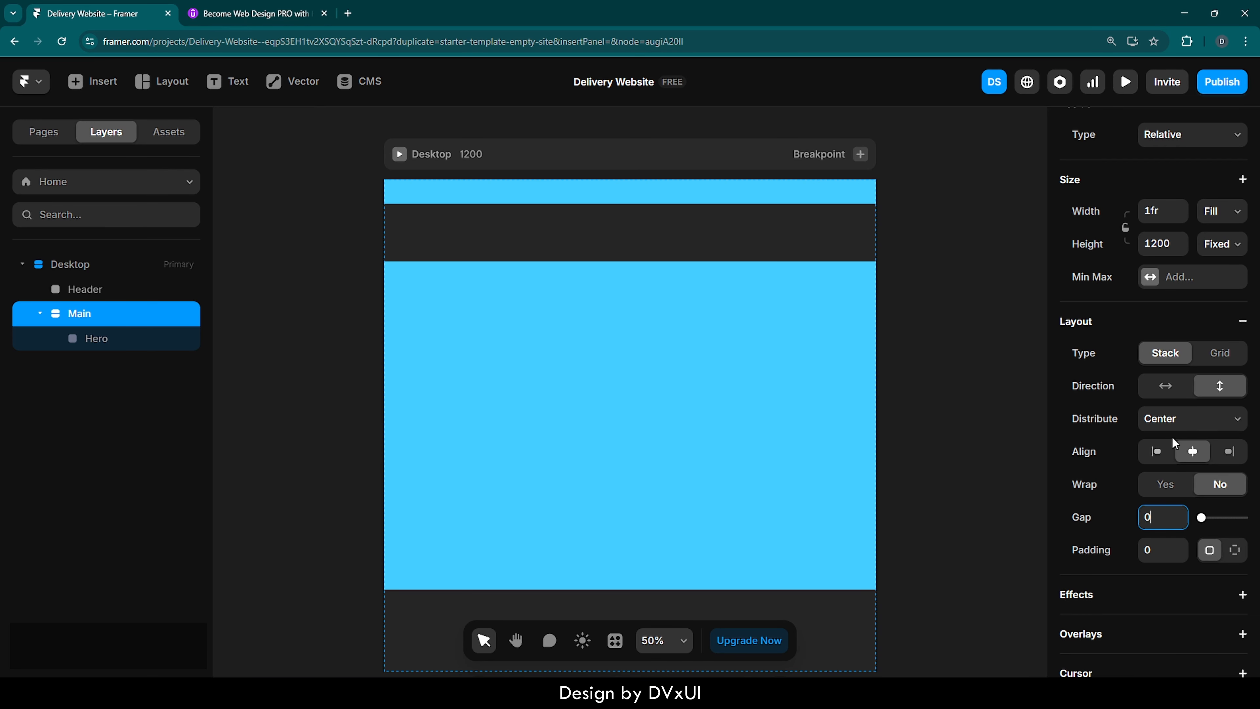
click(1172, 422)
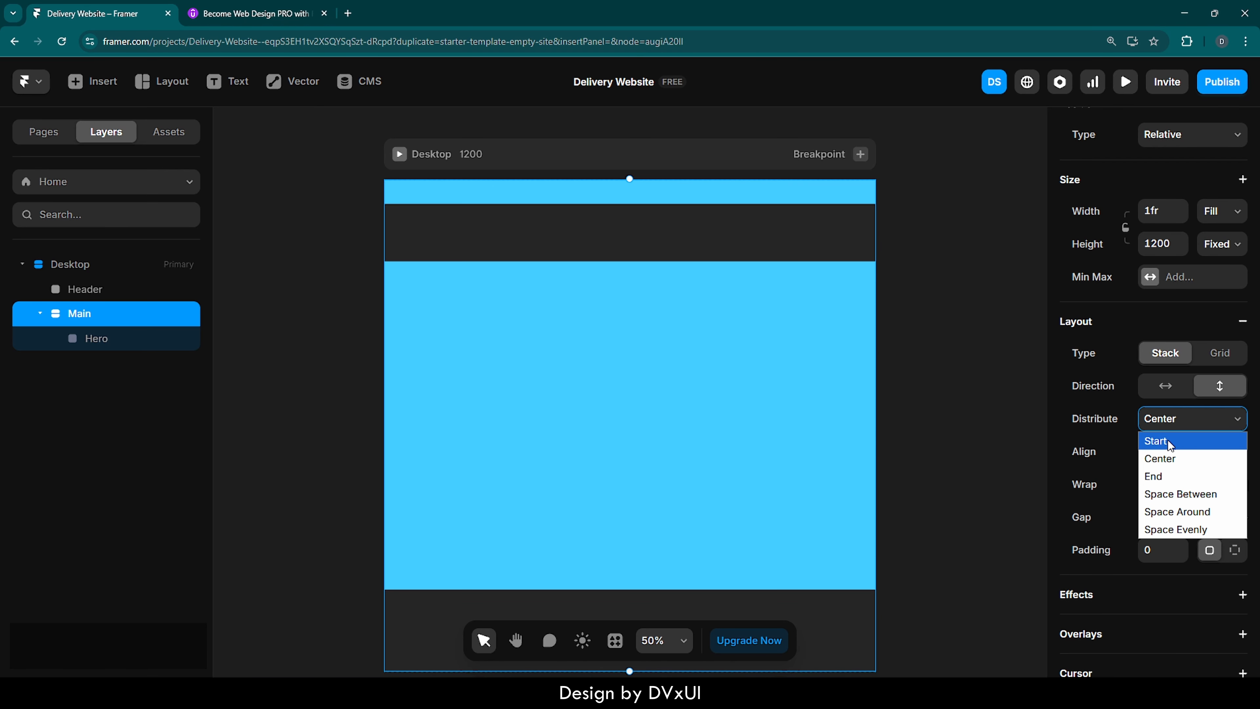
click(1167, 440)
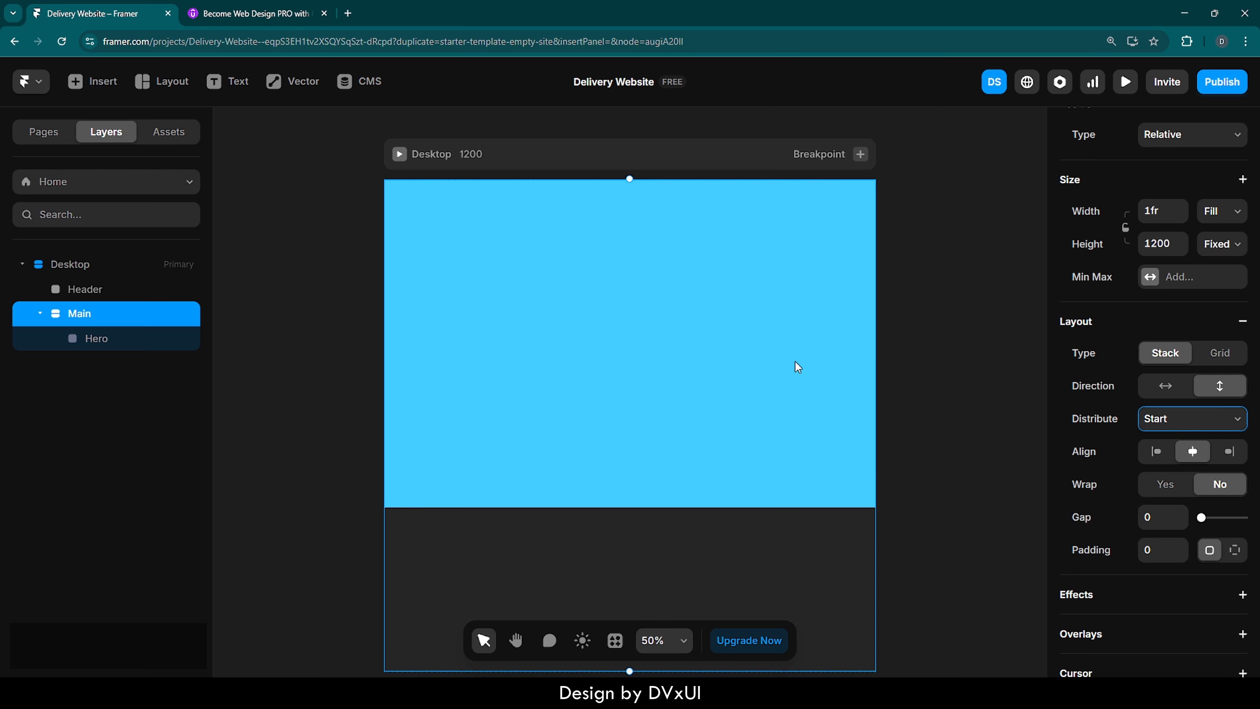
- Give the Hero frame a linear gradient fill with the start colour 062081
click(85, 345)
scroll(1139, 495, down, 7)
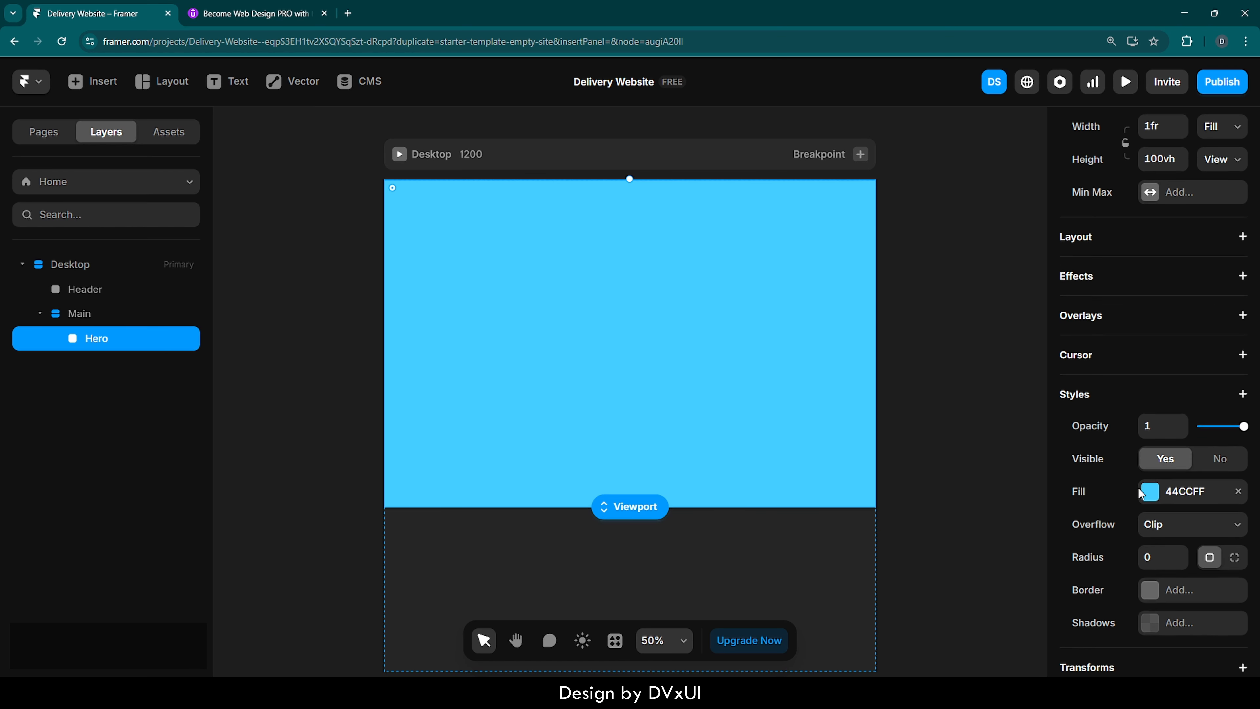
click(1149, 352)
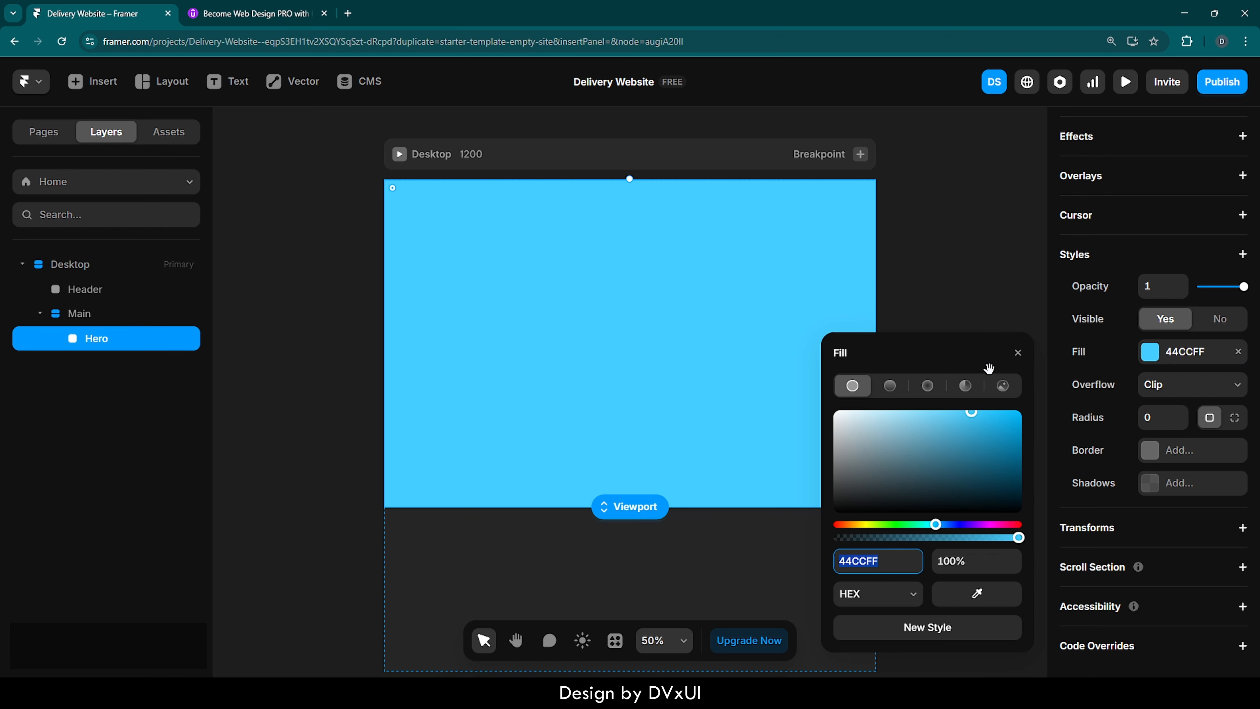
click(888, 387)
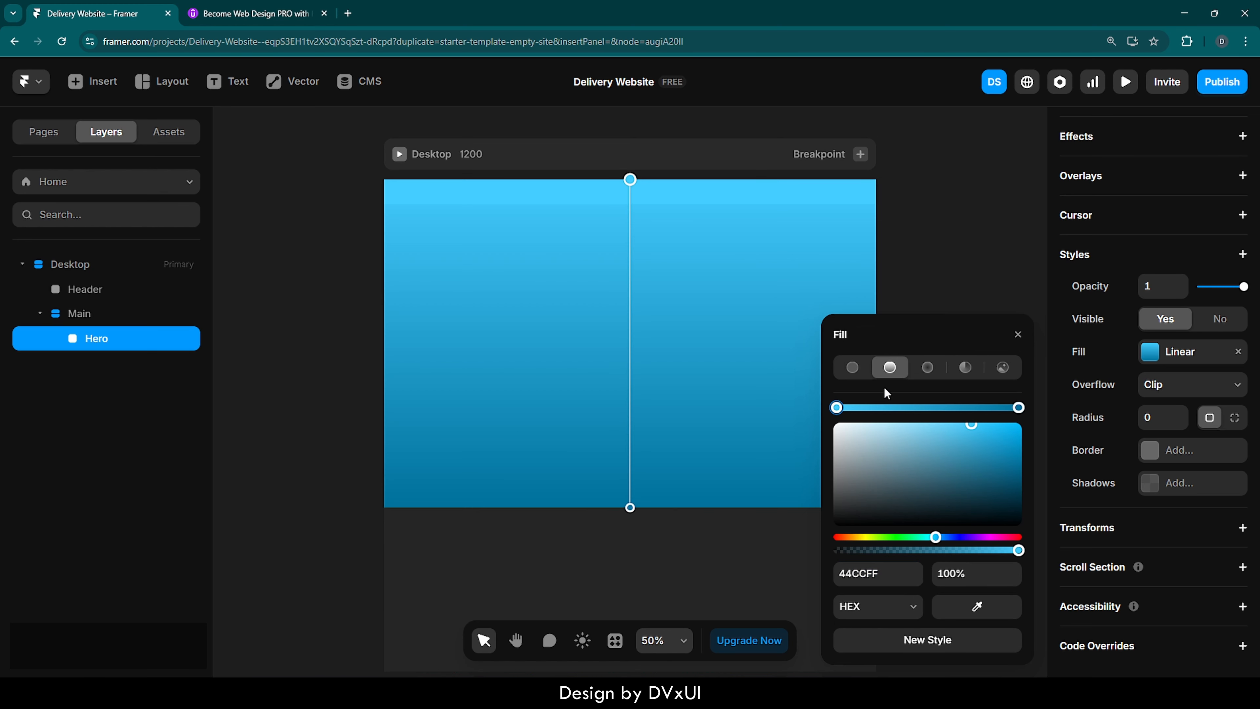
click(881, 576)
key(BackSpace)
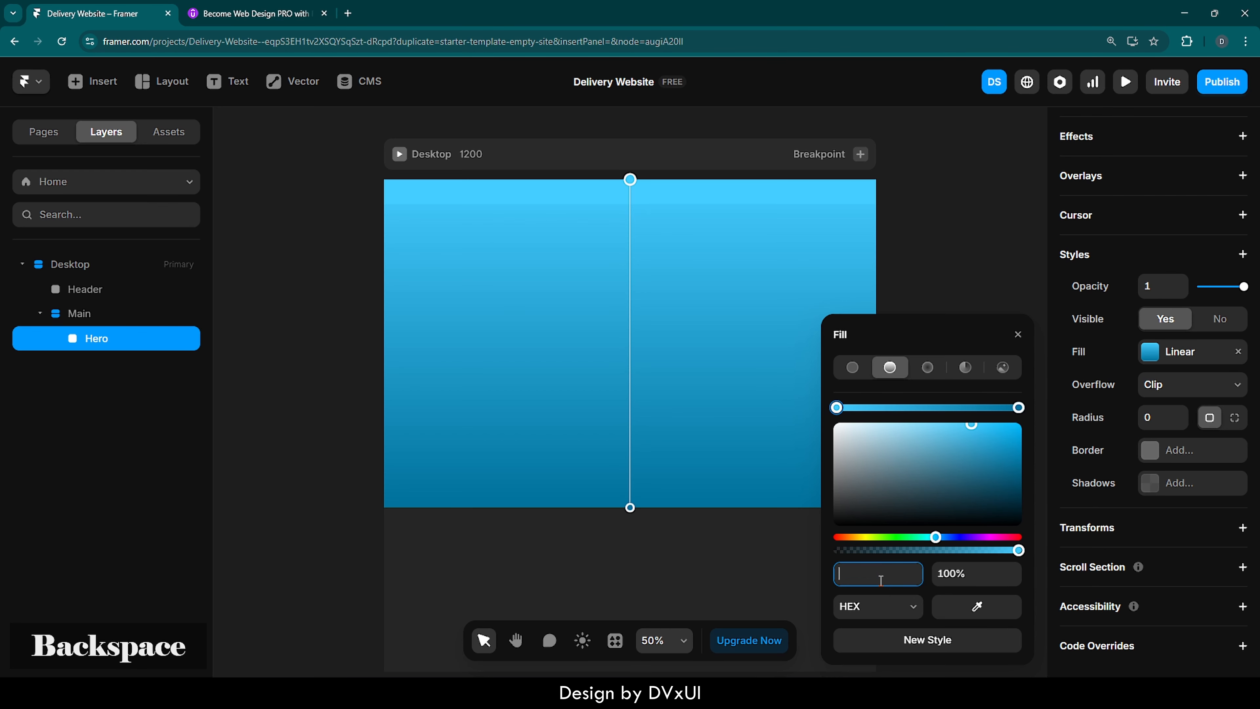
text(06)
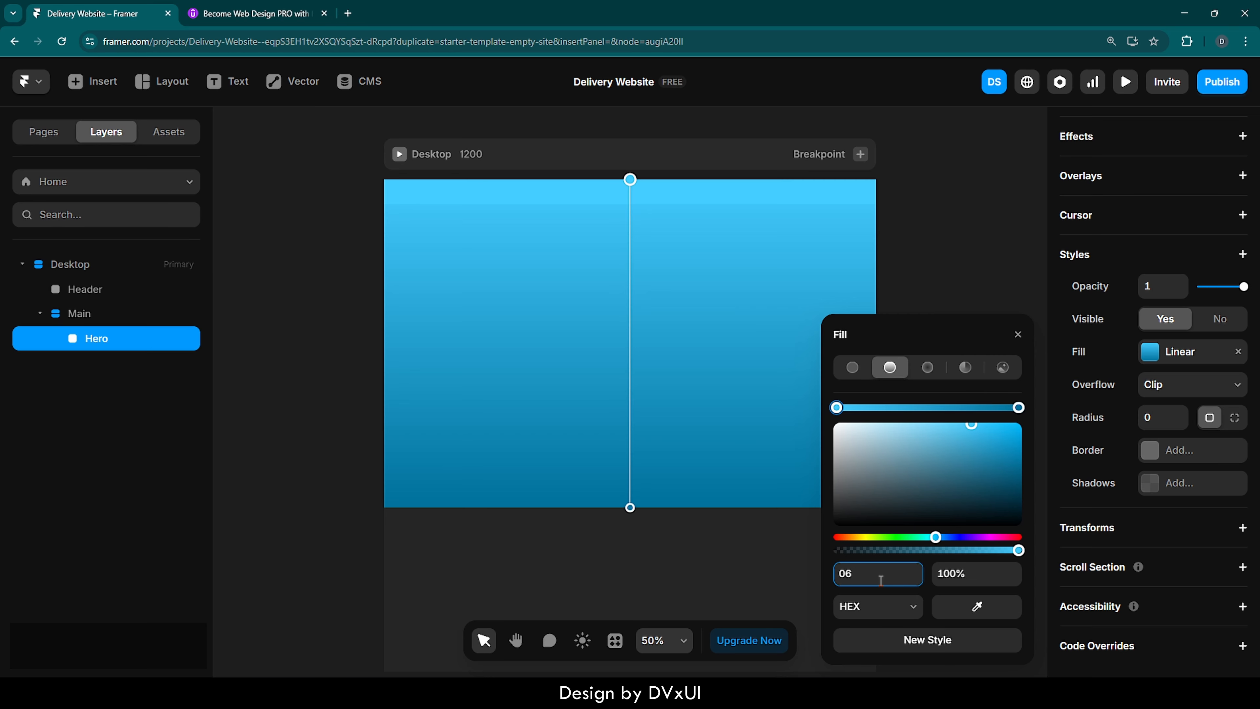
text(2081)
key(Return)
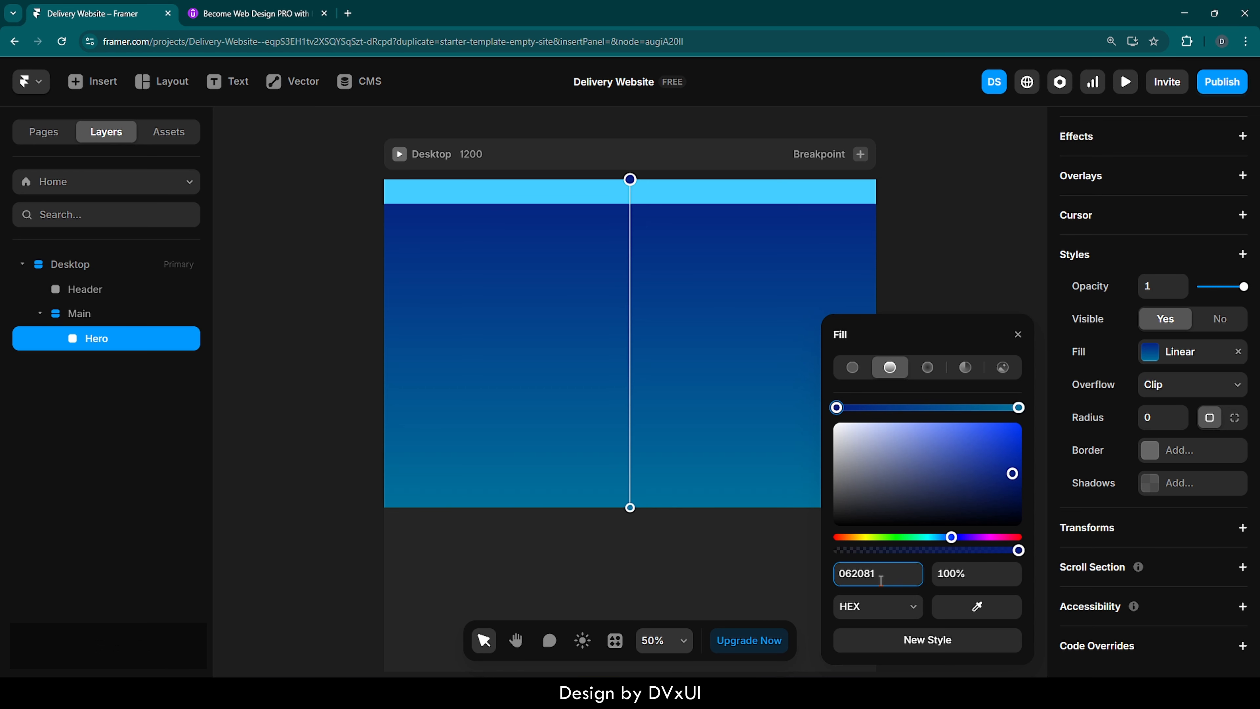
- Try to set the end colour of the Hero frame's gradient to 54bgff and close the fill settings
click(1018, 407)
click(899, 567)
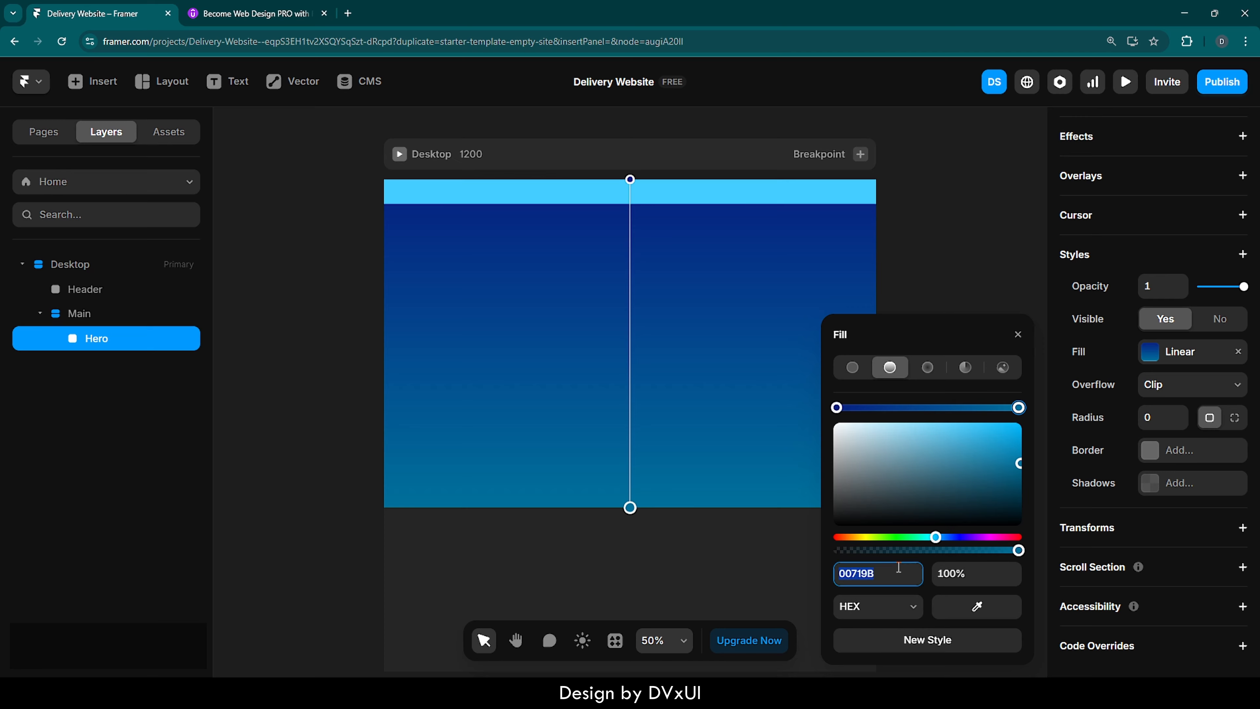
key(BackSpace)
text(54bgff)
key(Return)
key(Return)
click(1006, 247)
click(791, 358)
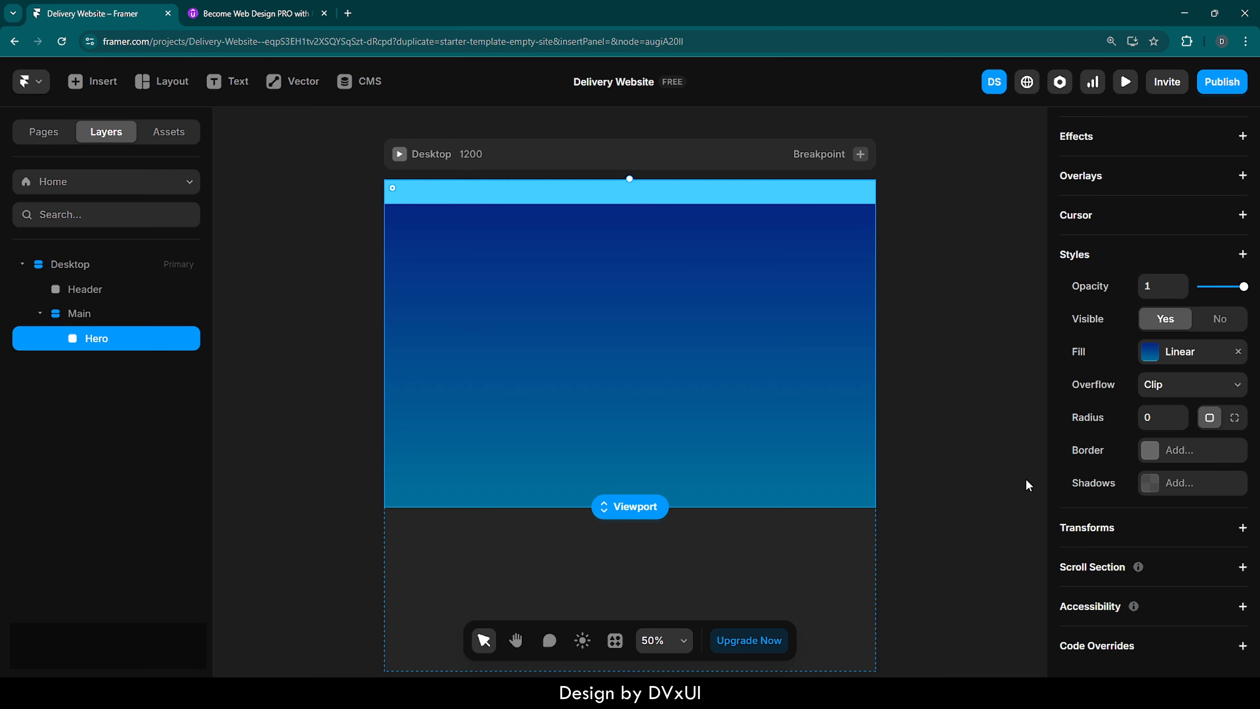
- Set the end colour of the Hero frame's linear gradient to 54B6FF and close the fill settings
click(1149, 352)
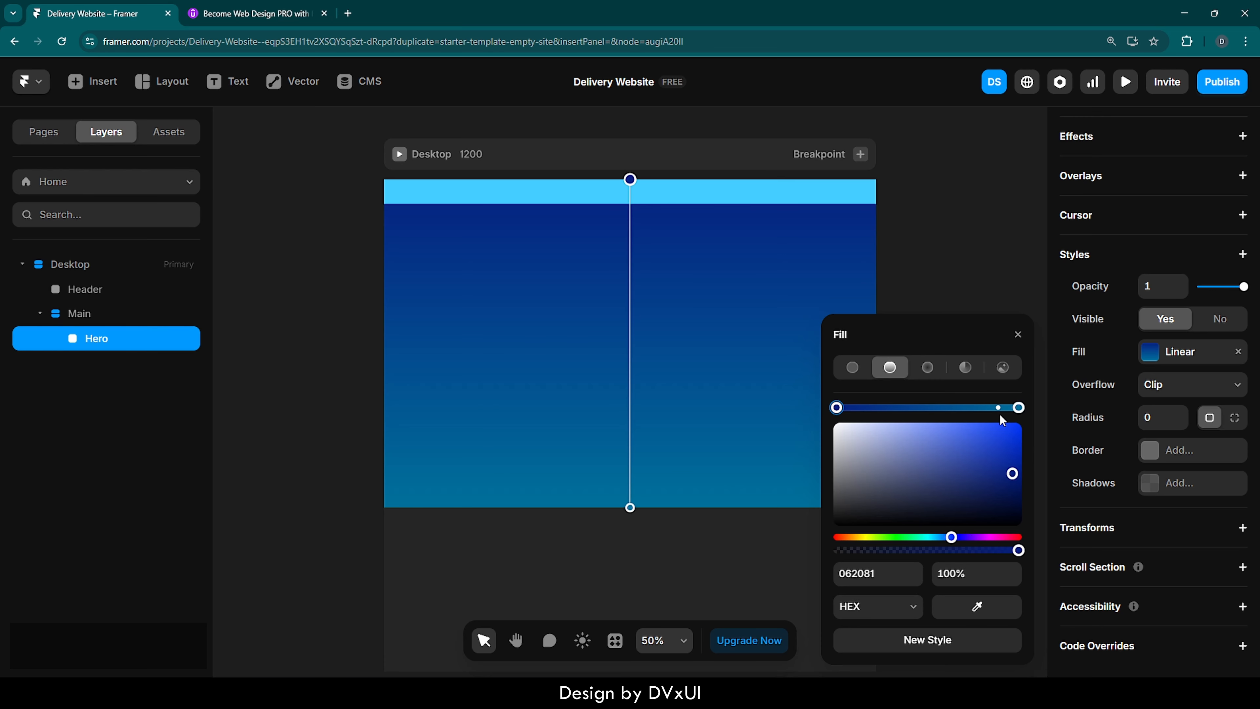
click(1018, 408)
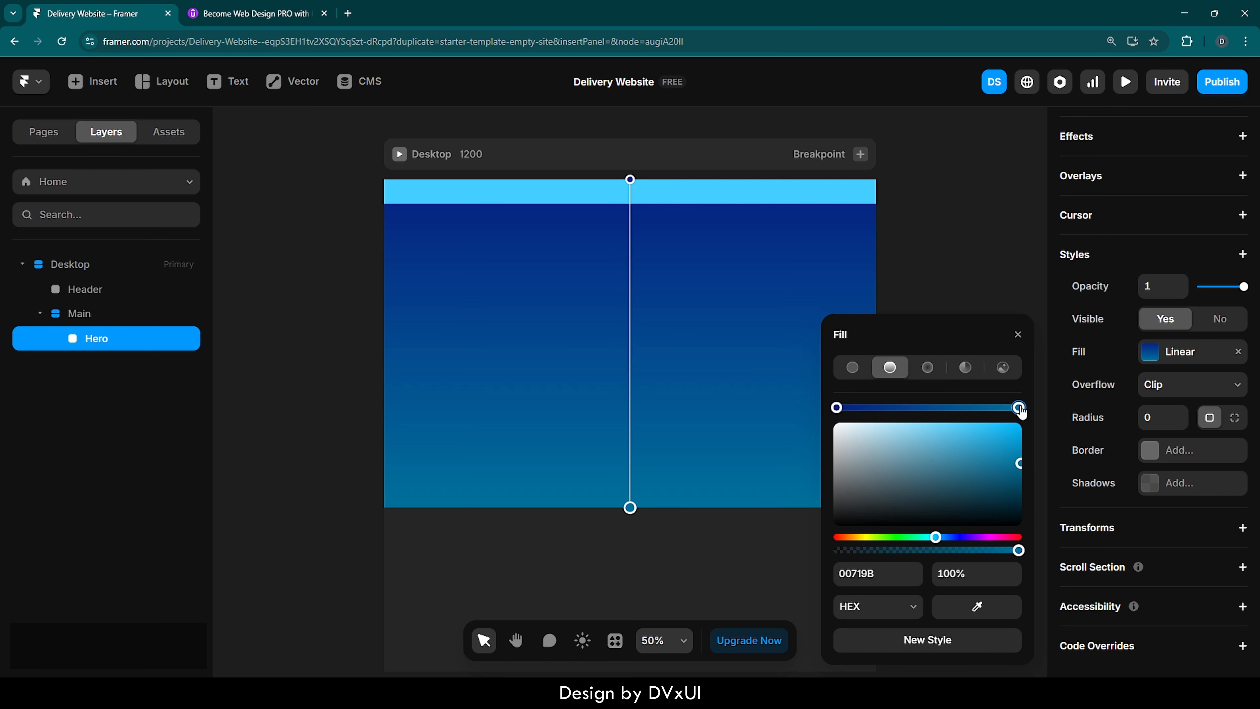
click(894, 581)
key(BackSpace)
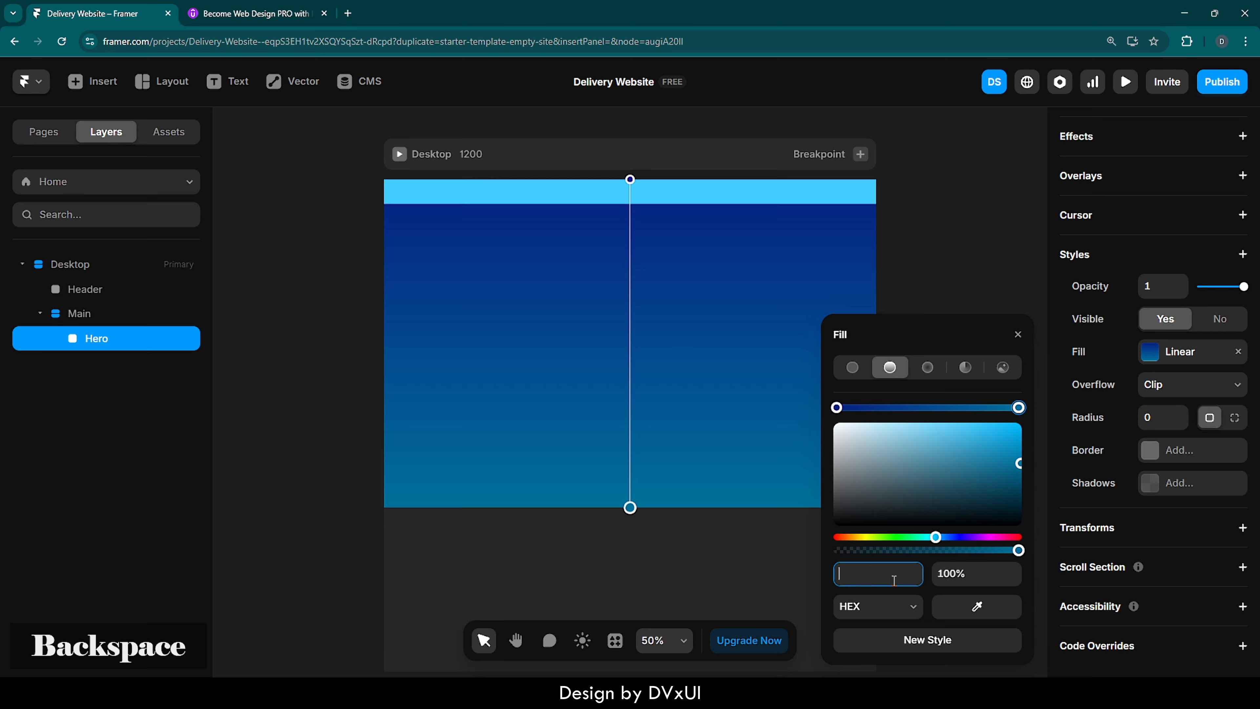
text(54B)
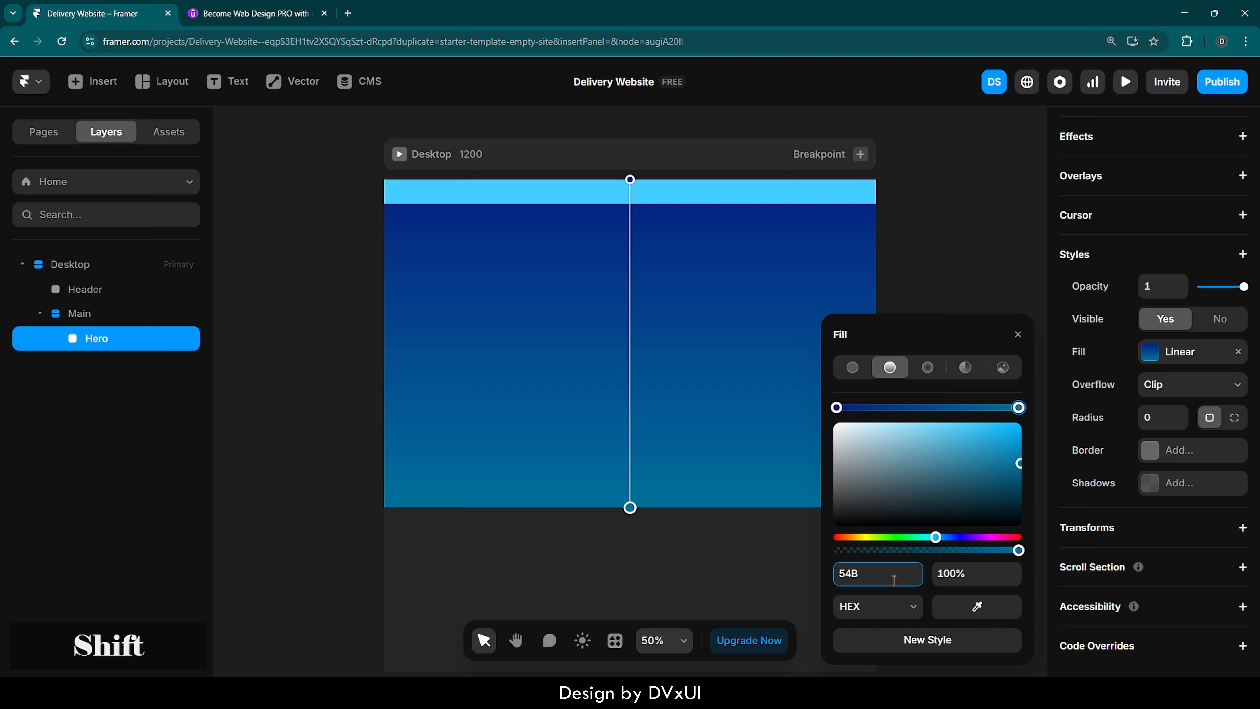
text(^)
key(BackSpace)
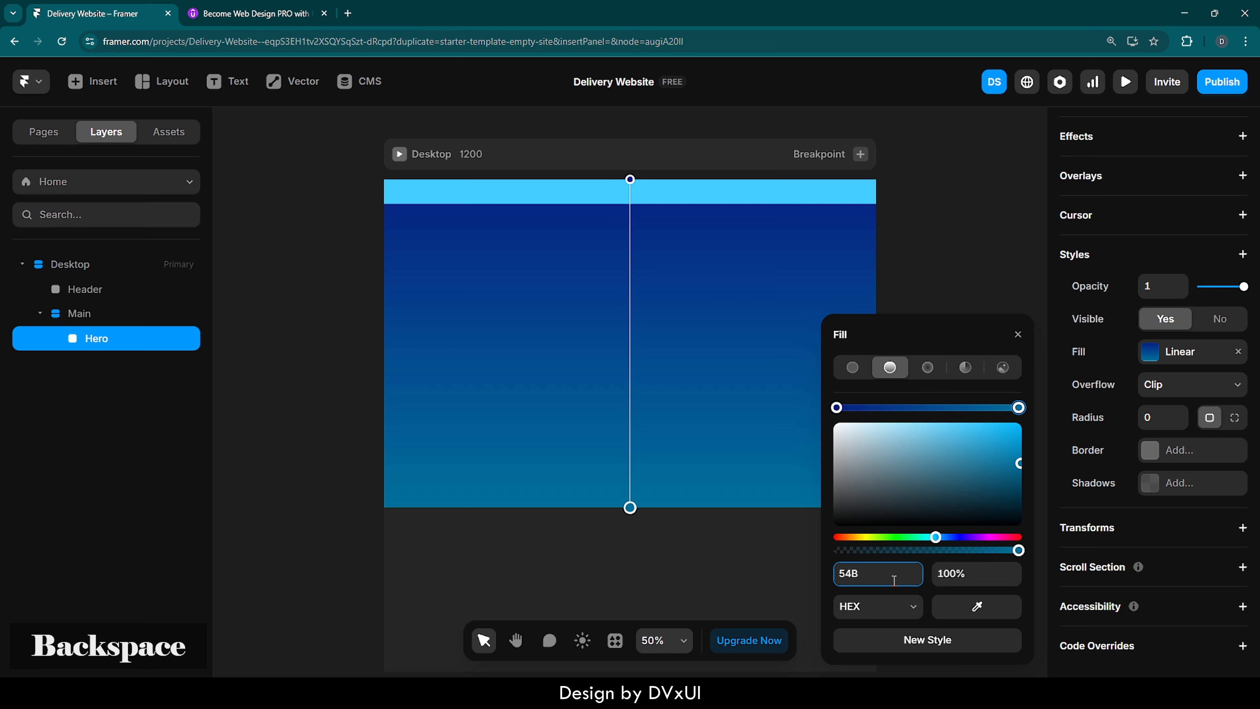
text(6FF)
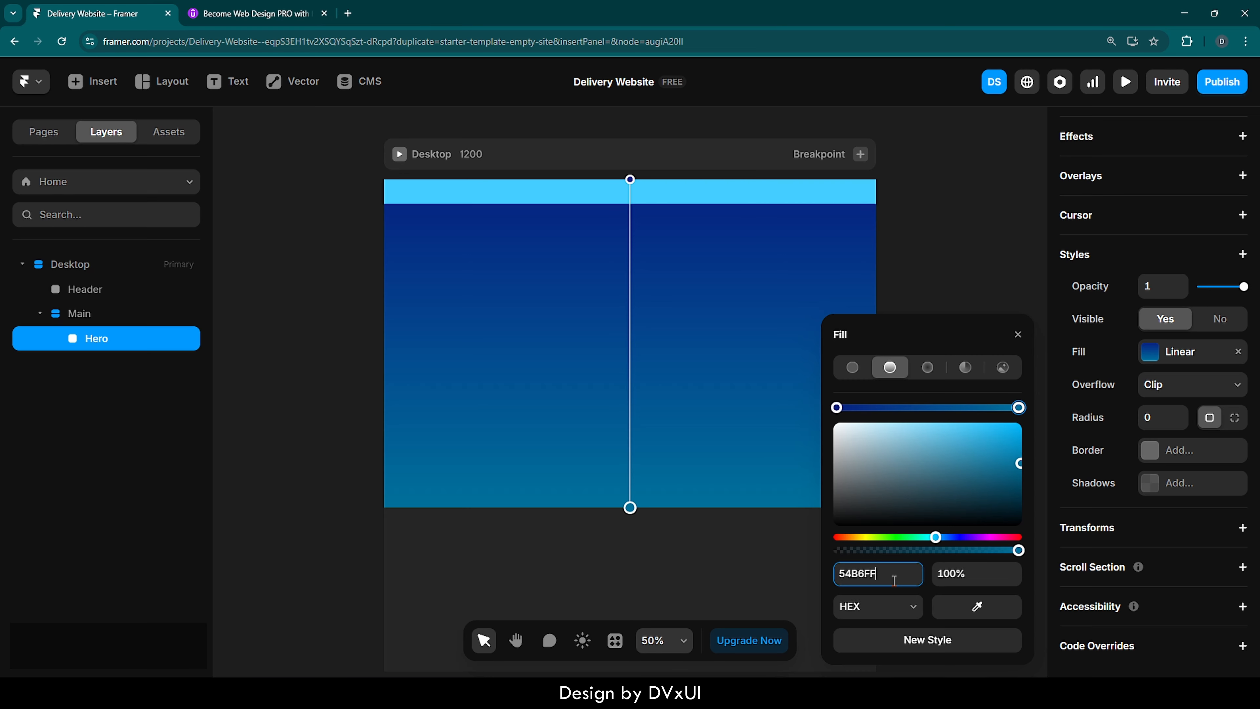
key(Return)
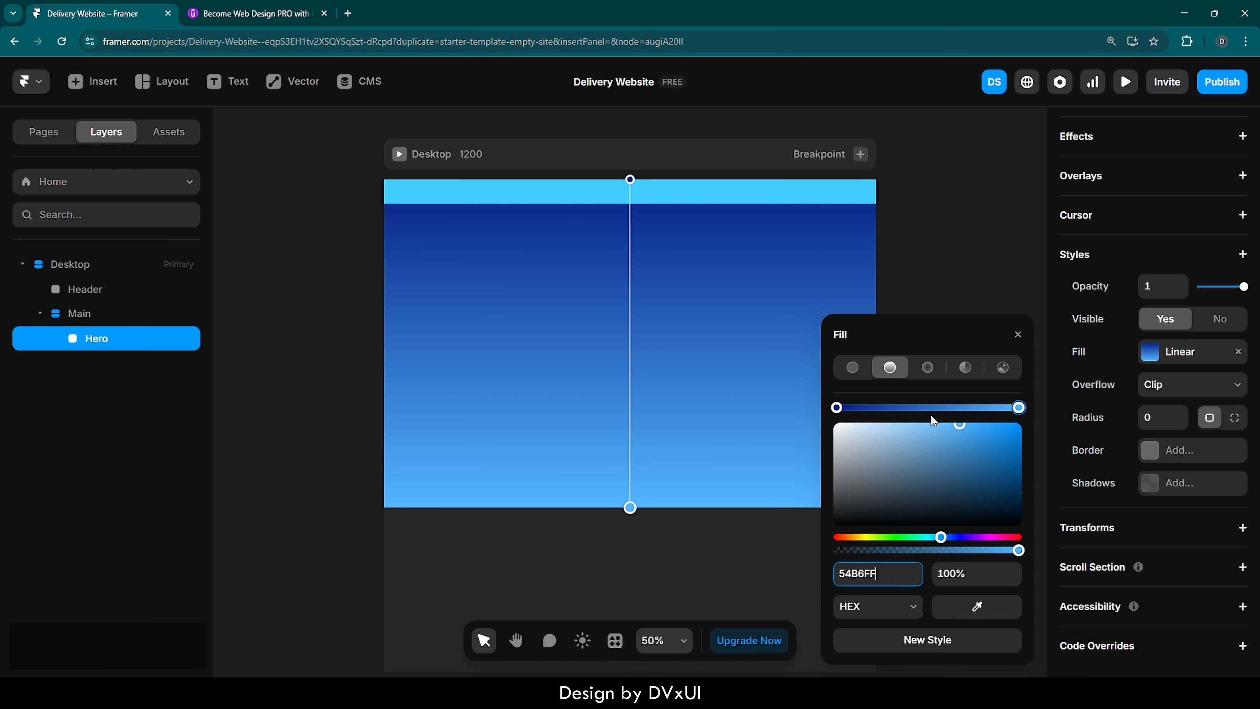
click(1018, 335)
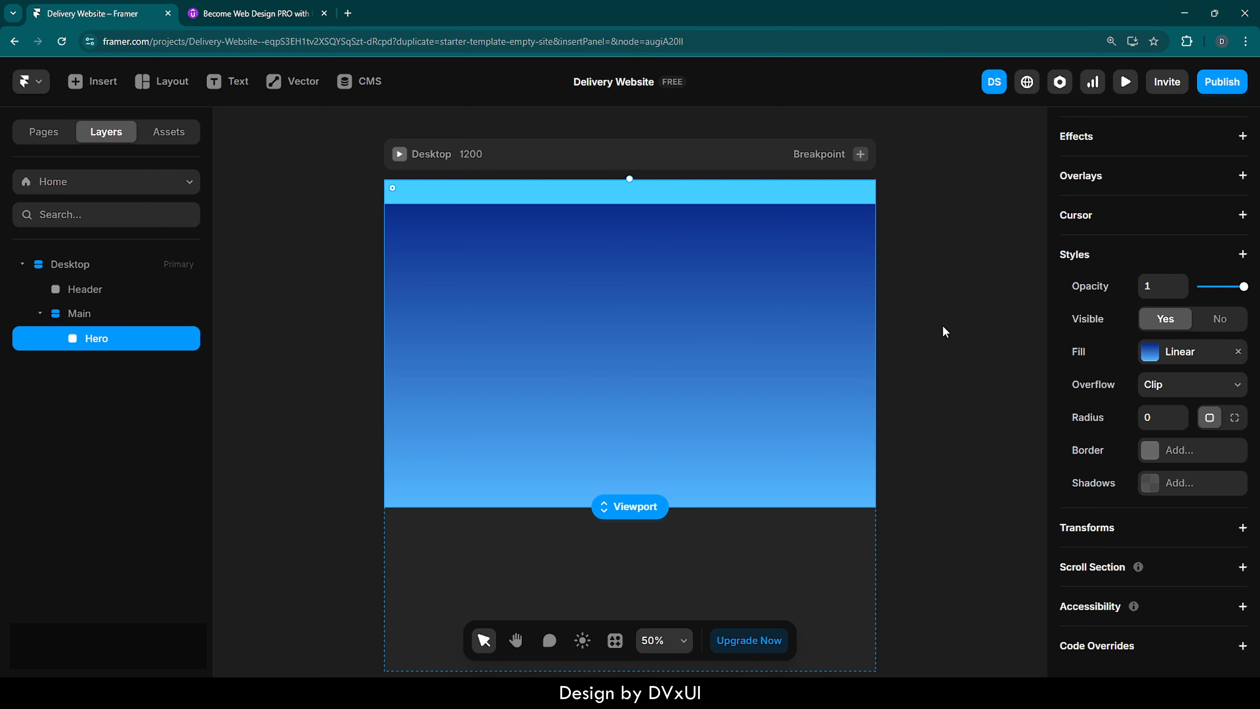
- Change the Header's fill to FFFFFF at 10% opacity
scroll(575, 255, up, 5)
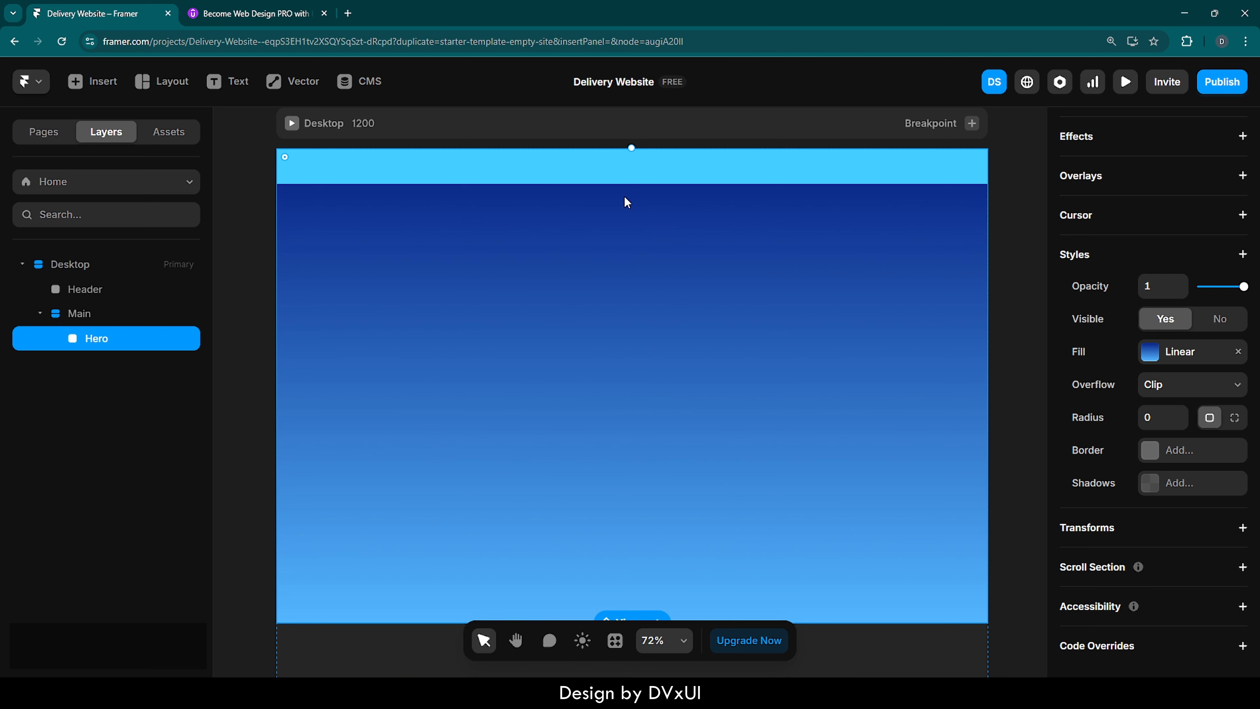
click(641, 176)
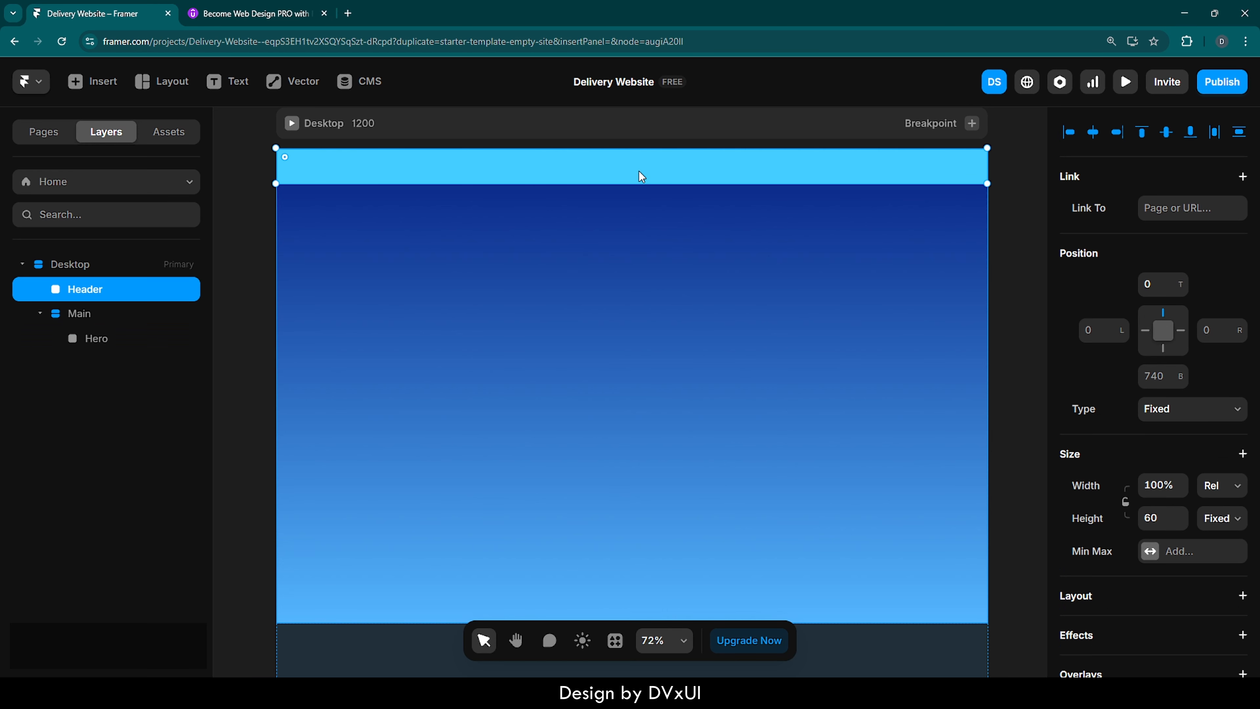
scroll(1110, 553, down, 8)
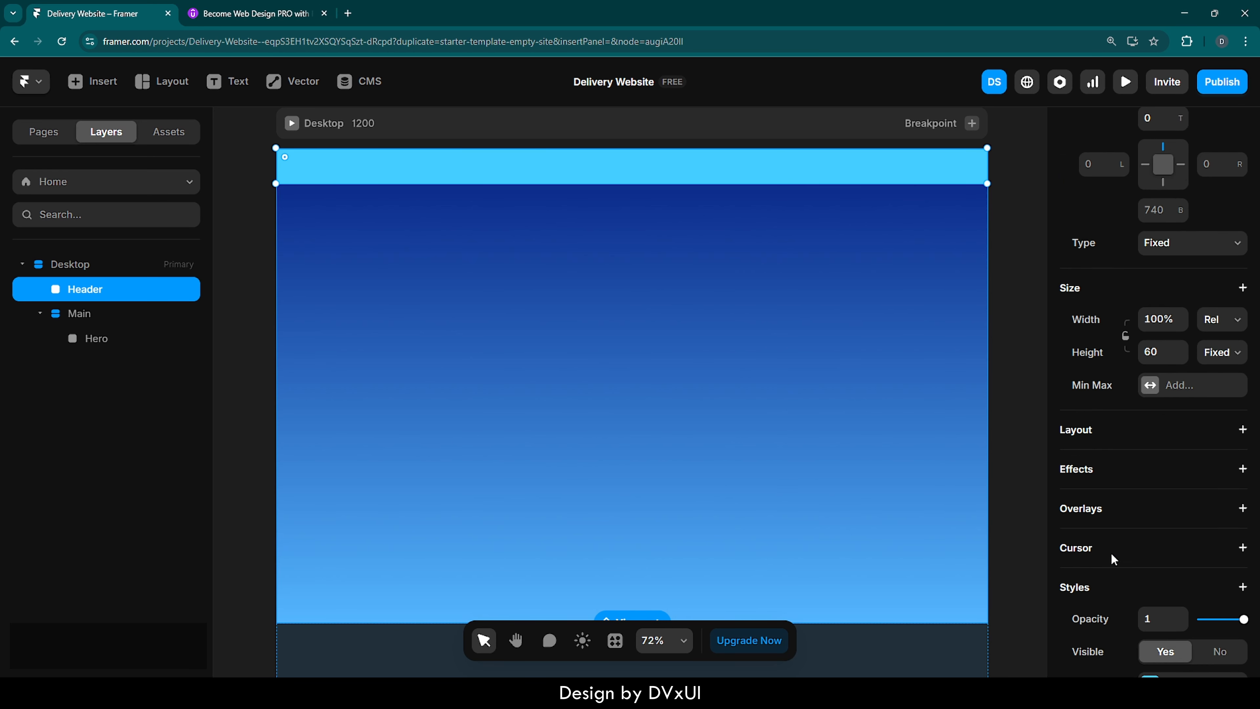
click(1150, 423)
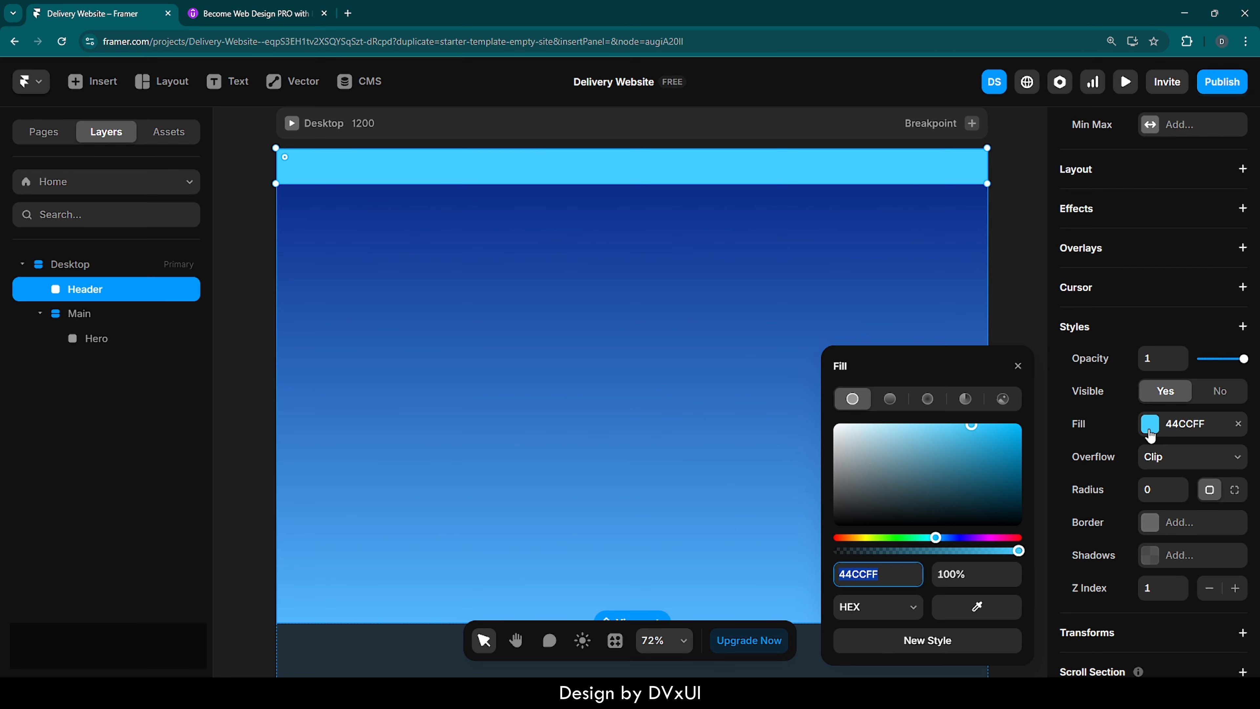
text(FFFFFF)
key(Return)
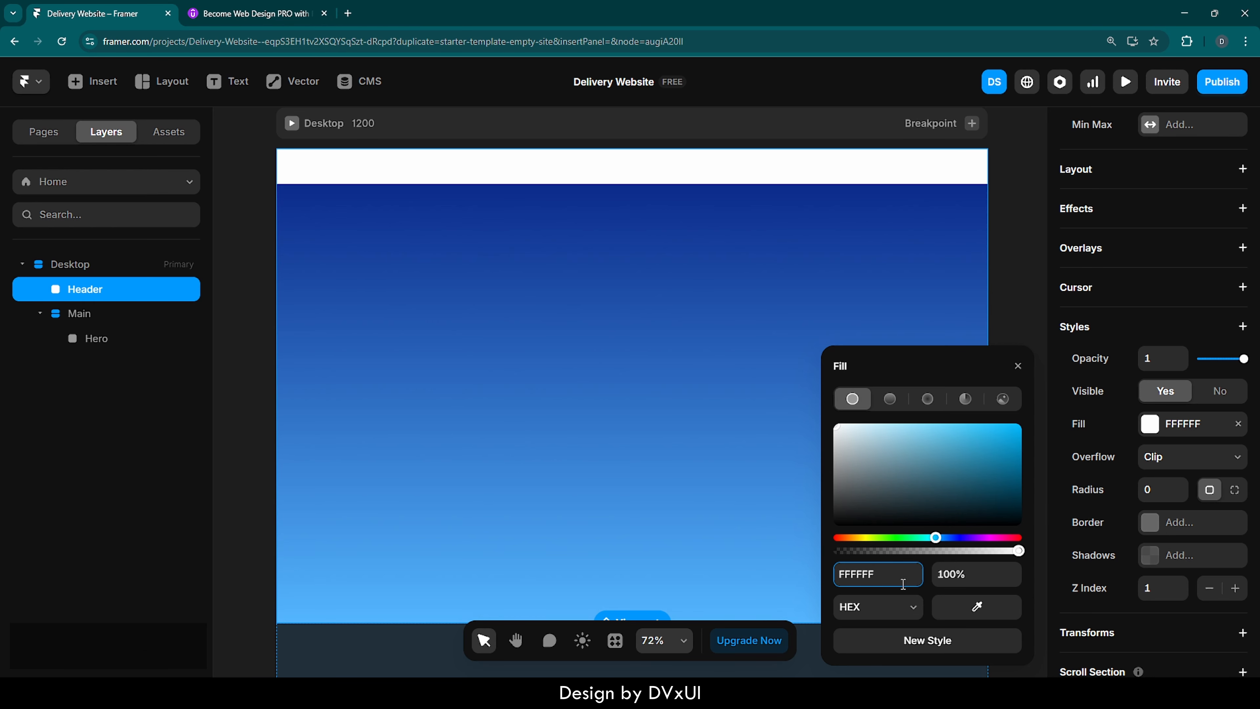
click(968, 579)
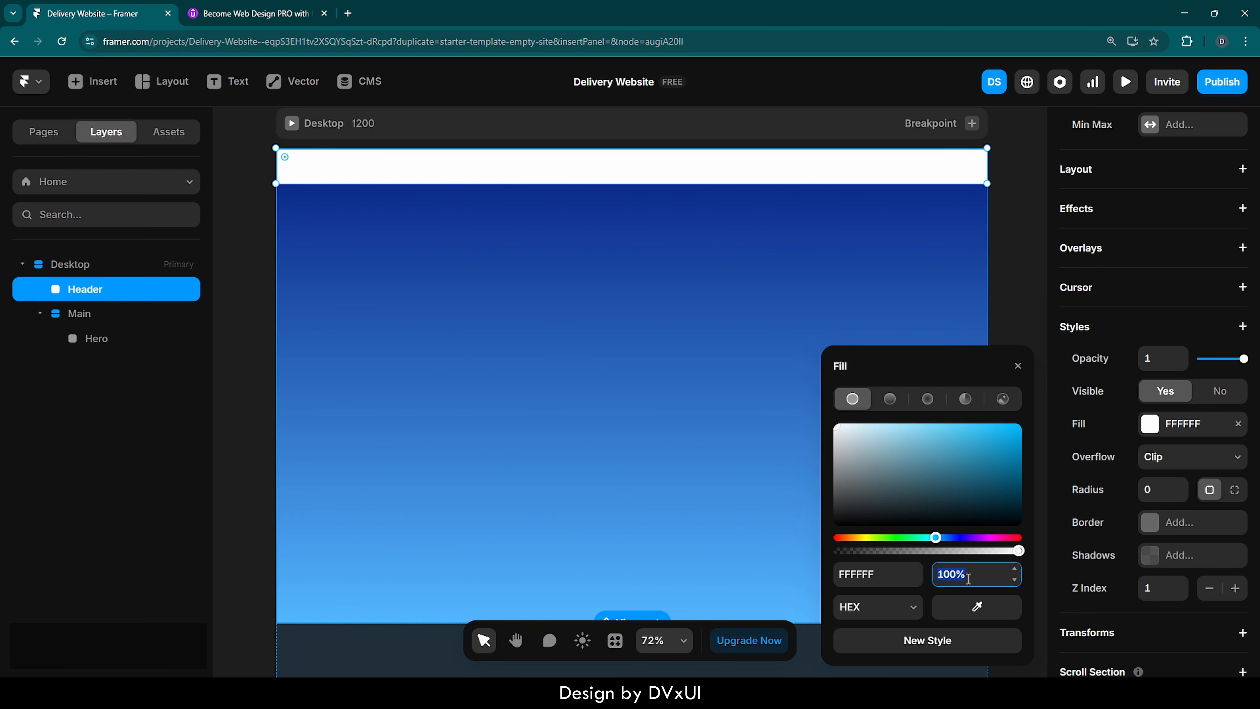
text(10)
key(Return)
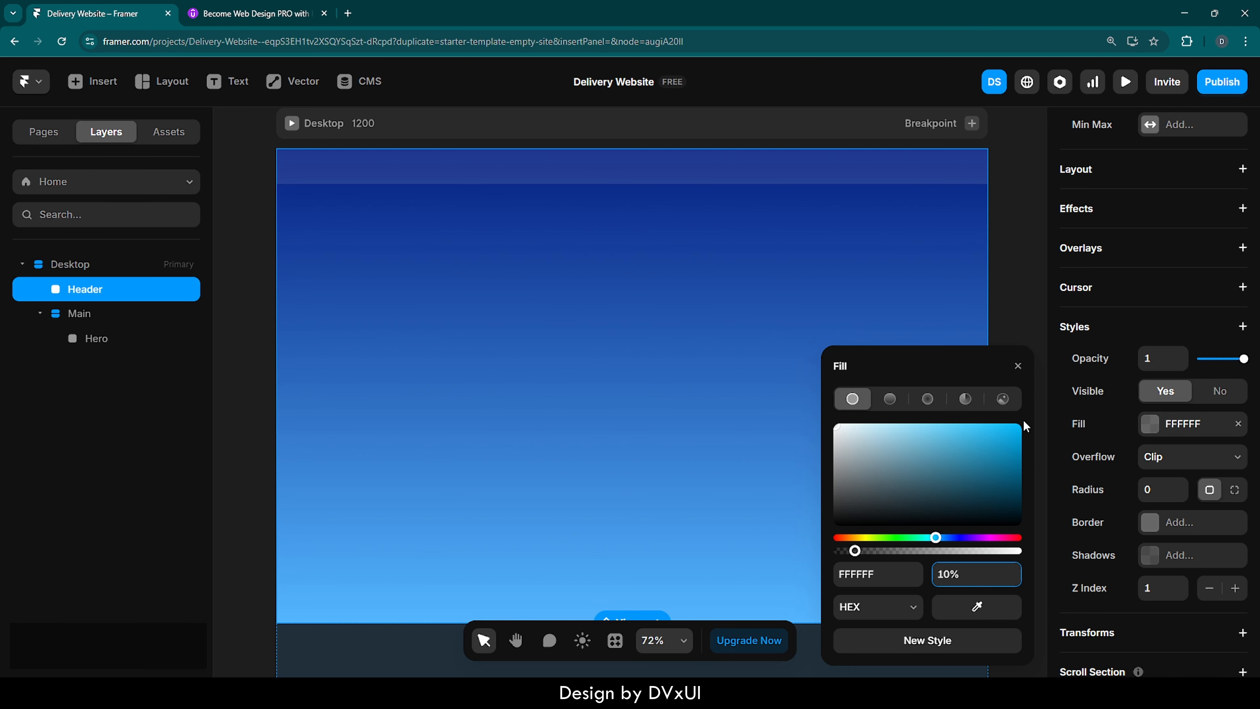
click(1014, 250)
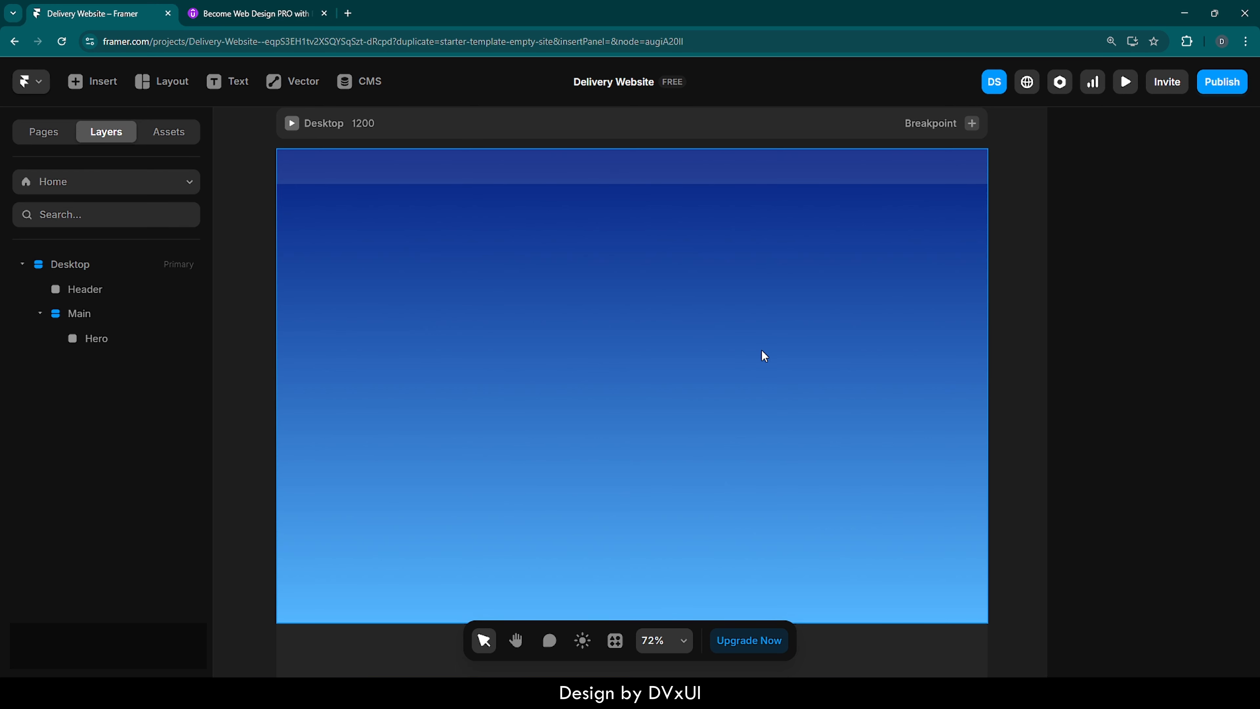
- Paste the copied flydel. logo, navigation links and Call Now button into the Header
click(749, 171)
key(ctrl+v)
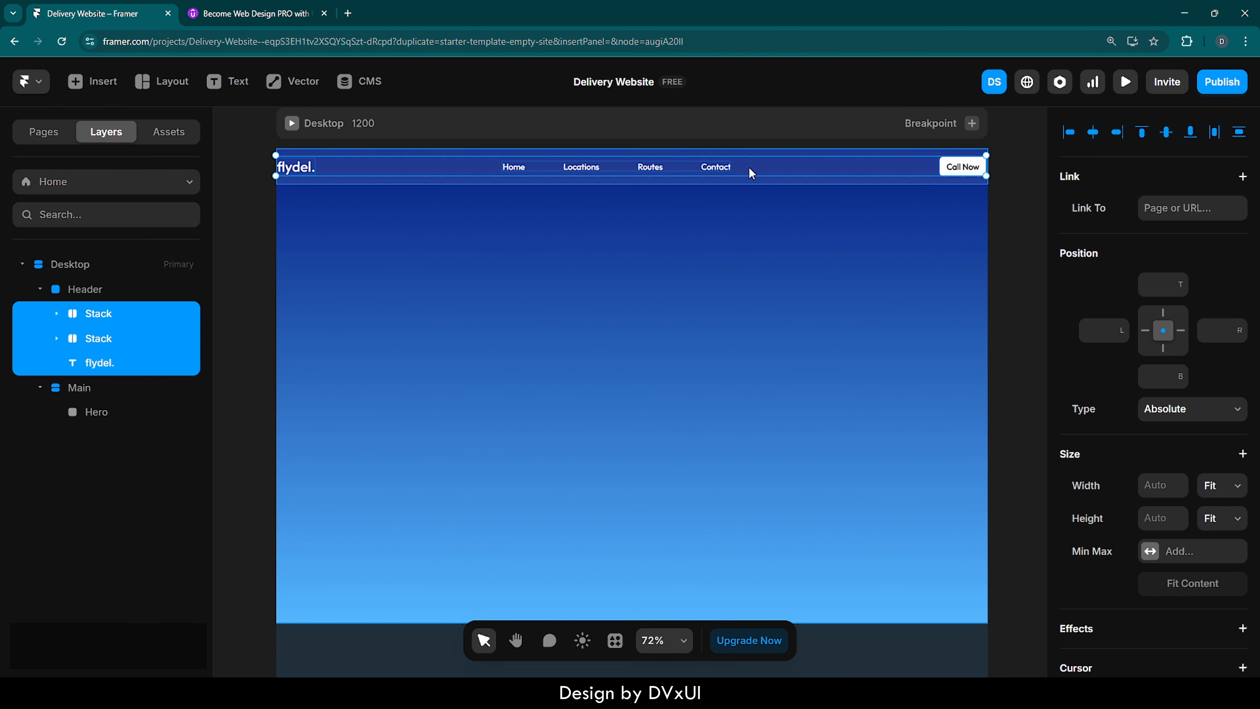
click(998, 241)
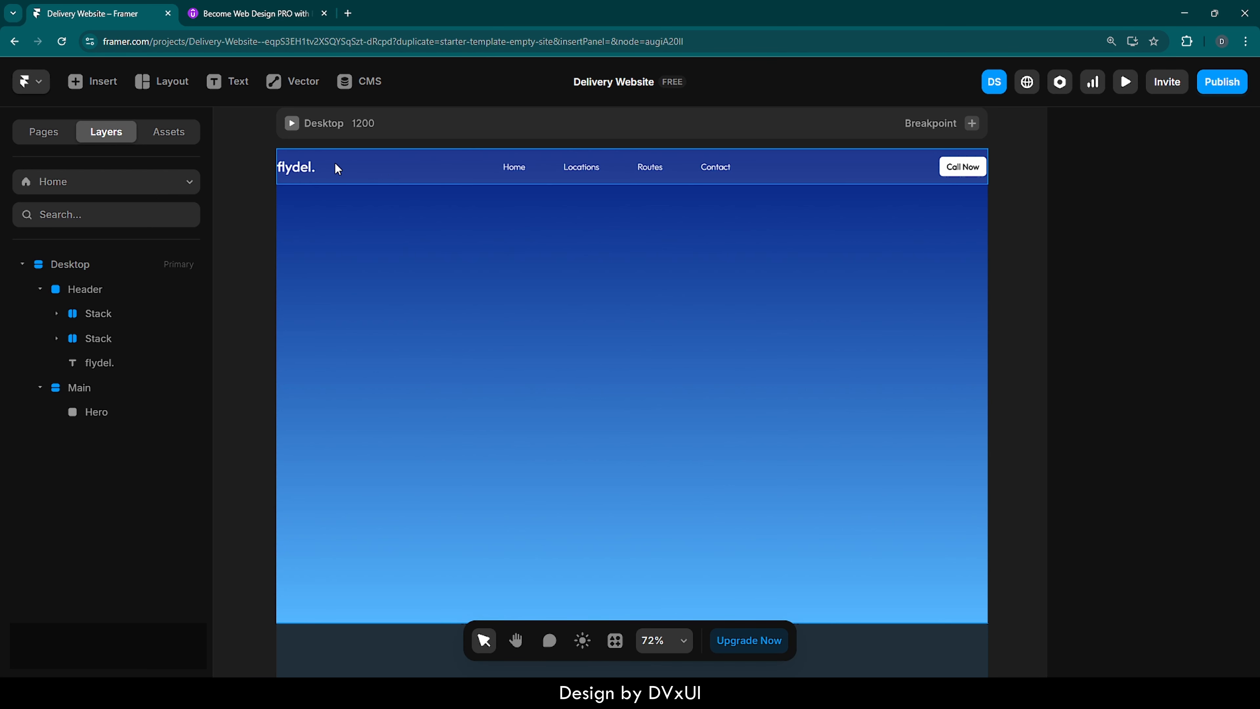
- Add a stack layout to the Header that holds the logo, navigation links and Call Now button
click(297, 168)
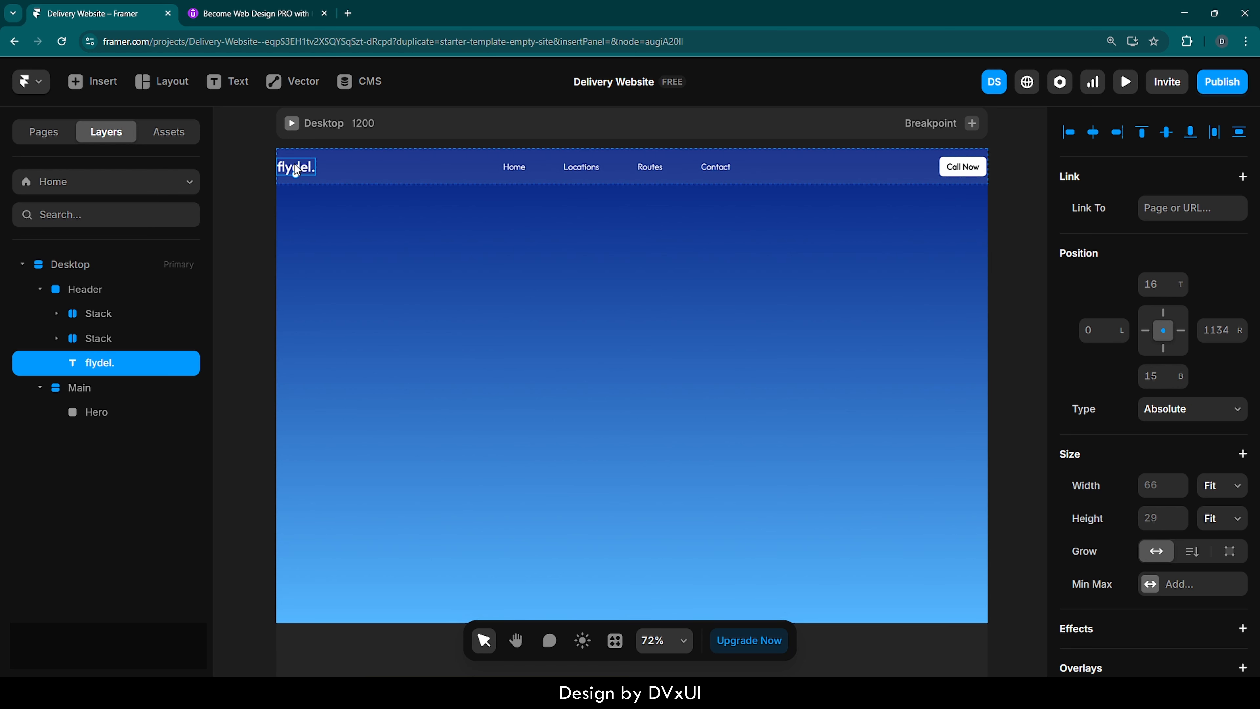
click(962, 173)
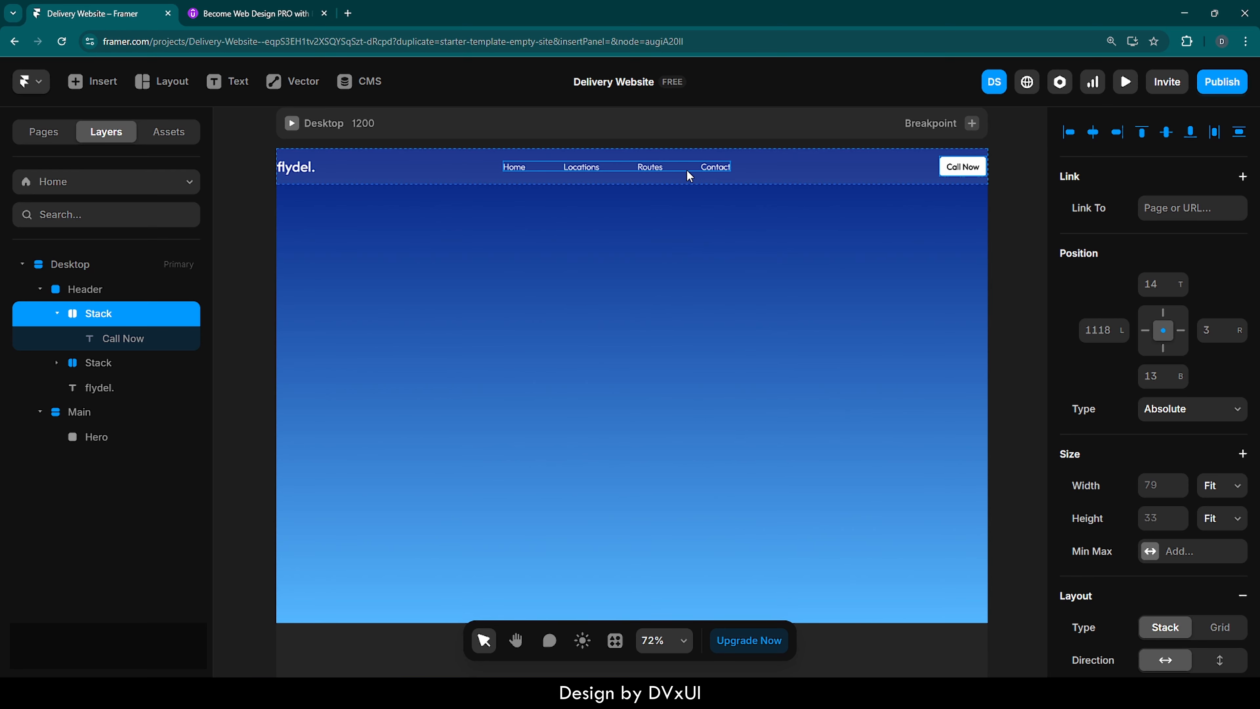
click(771, 164)
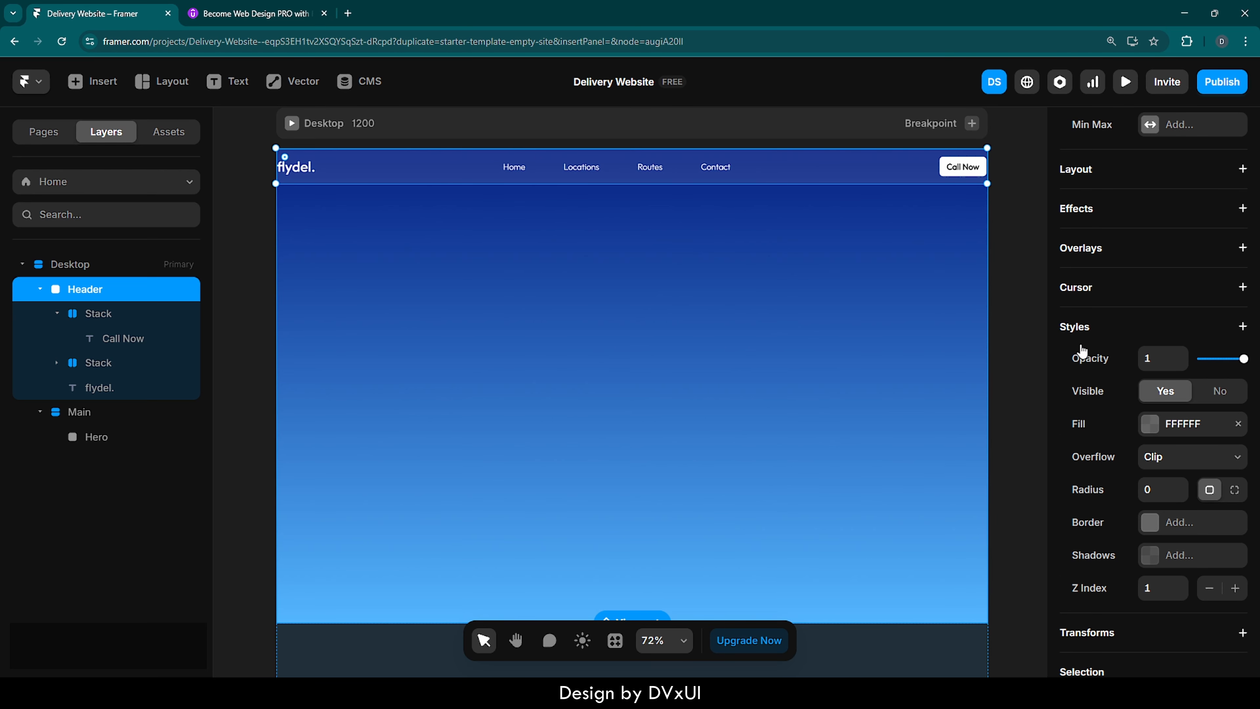
scroll(1132, 326, up, 1)
scroll(1131, 327, up, 2)
click(1074, 283)
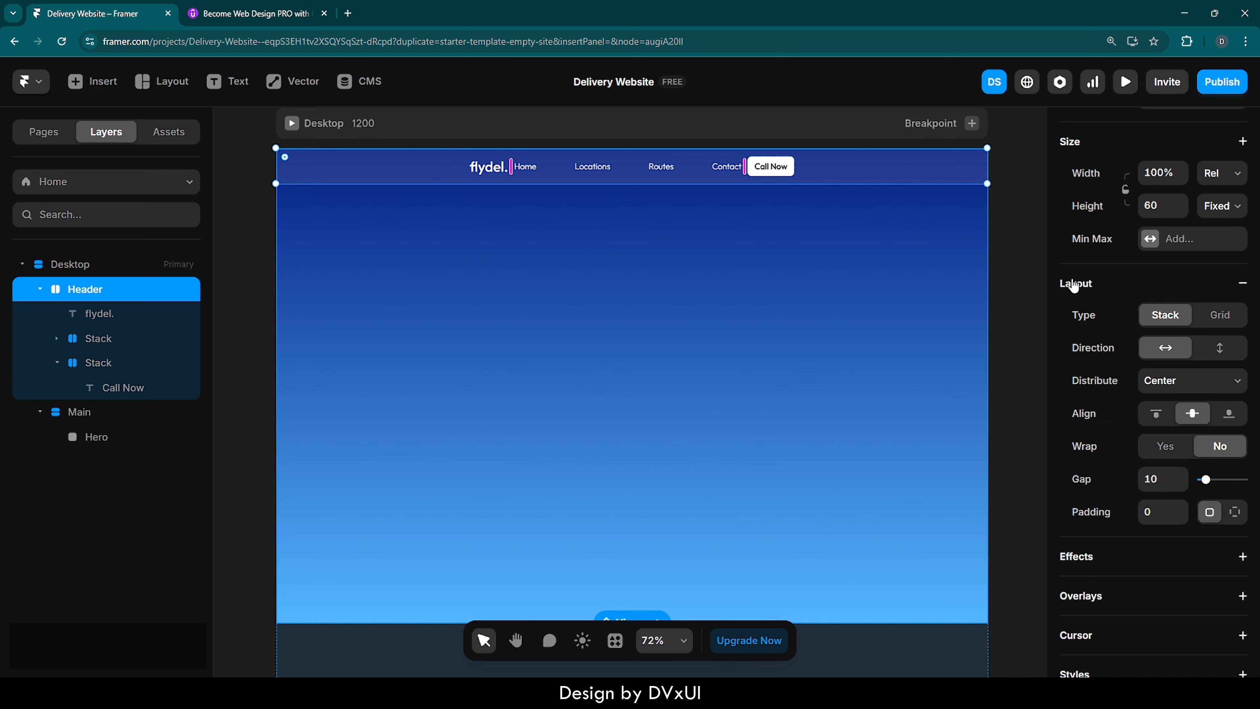
- Set the Header's padding individually per side, with 60 on the right and 60 on the left
click(1235, 512)
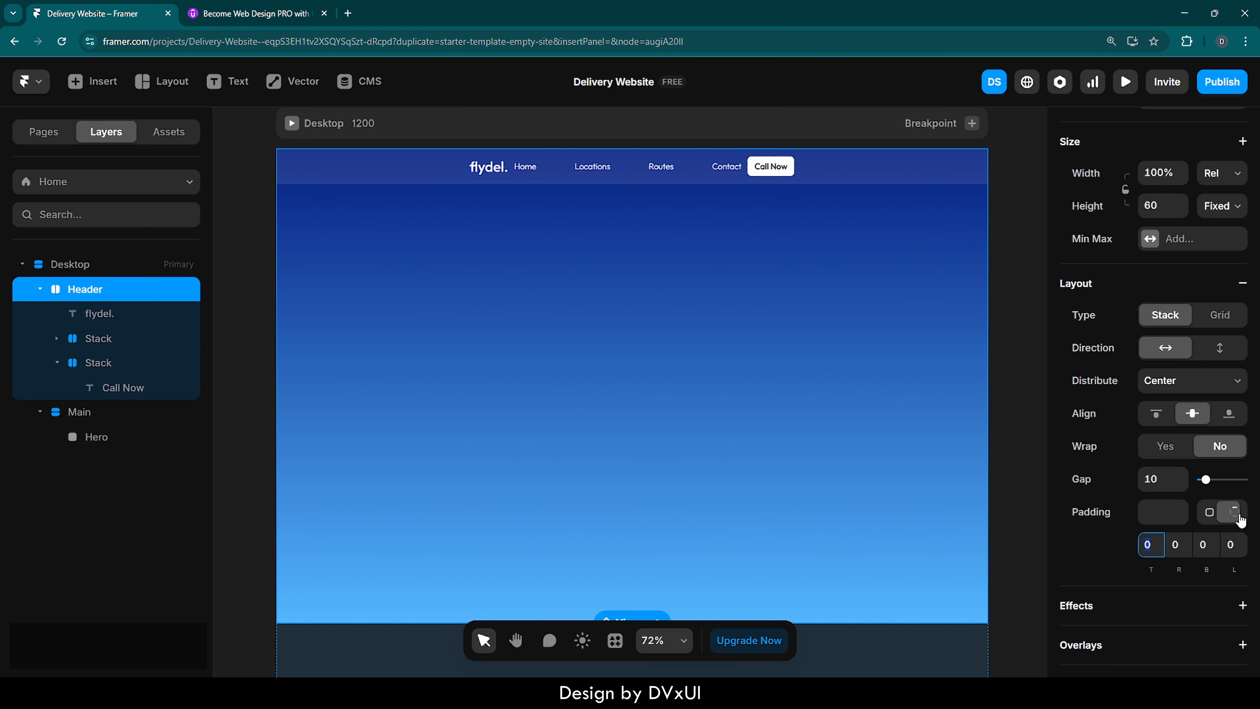
click(1179, 546)
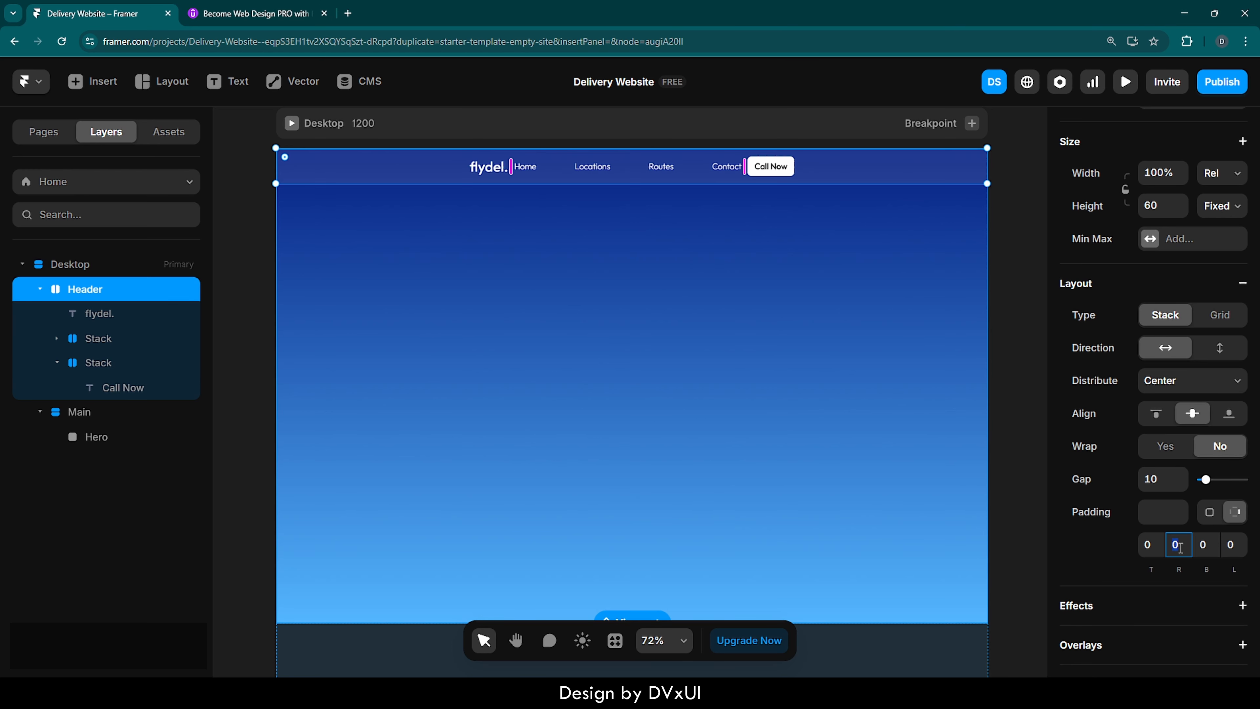
text(60)
key(Return)
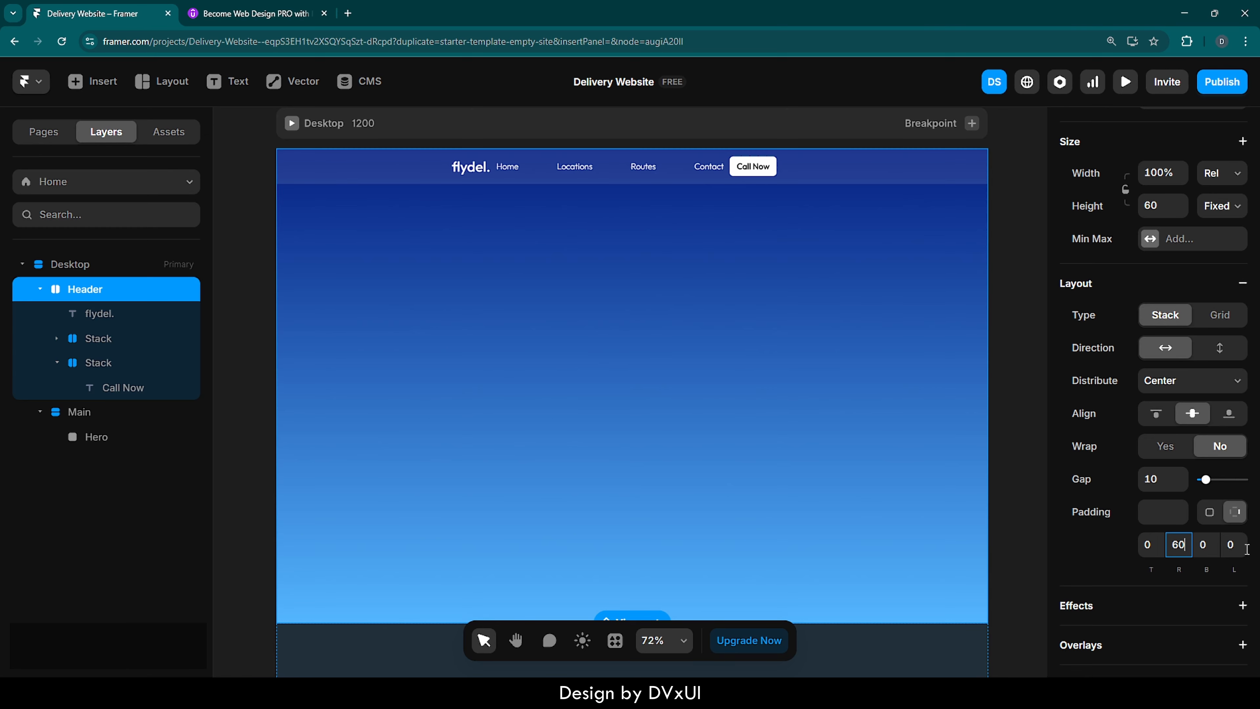
click(1234, 545)
text(60)
key(Return)
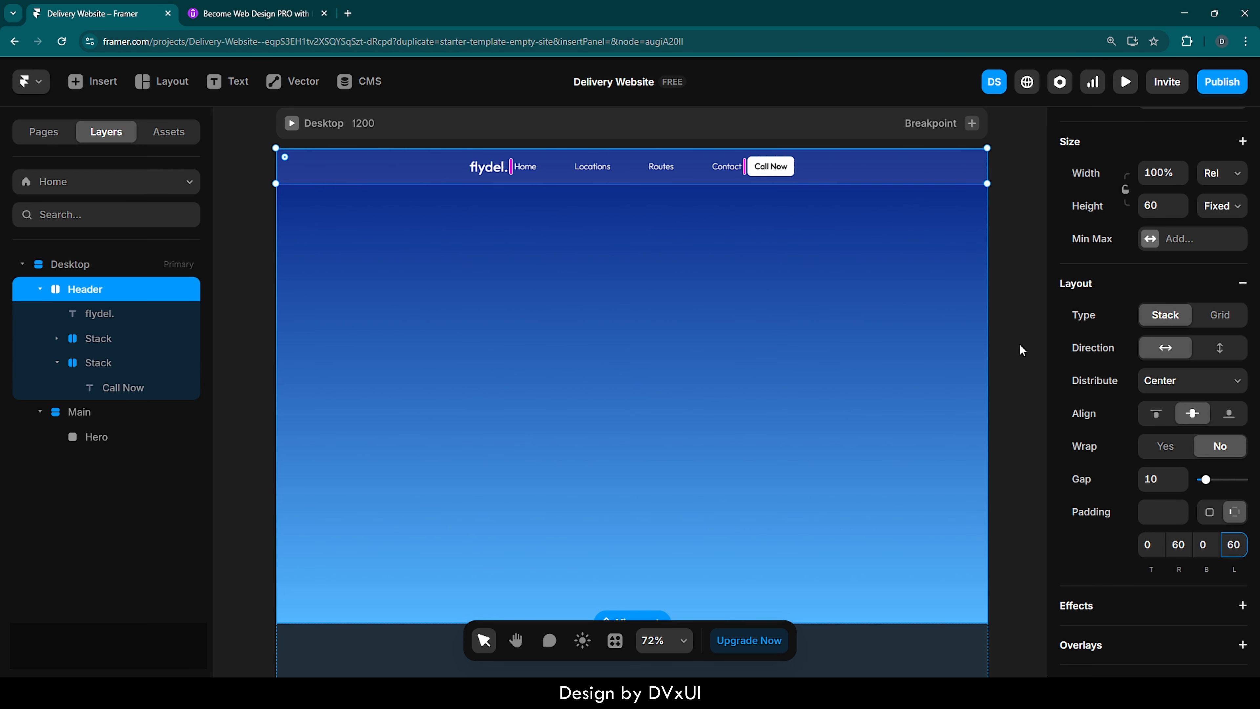
- Wrap the flydel. logo, navigation links and Call Now button in a new stack and rename it Content
click(790, 168)
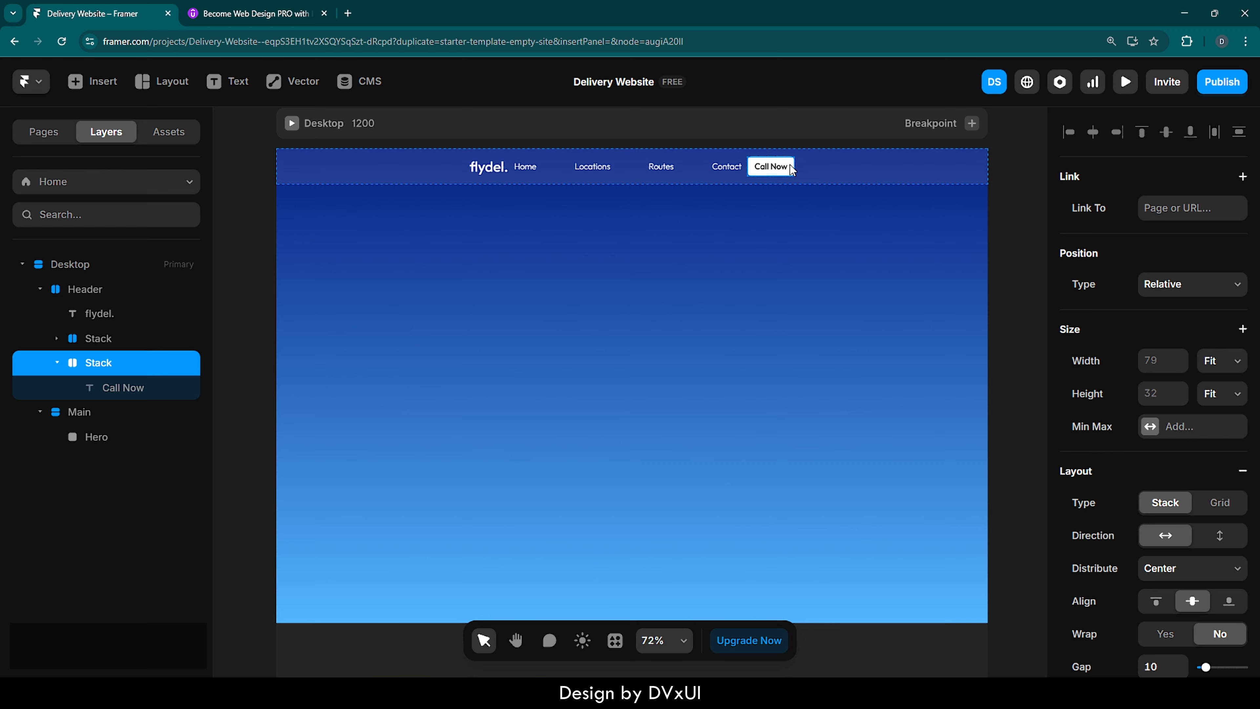
shift+click(694, 166)
shift+click(502, 174)
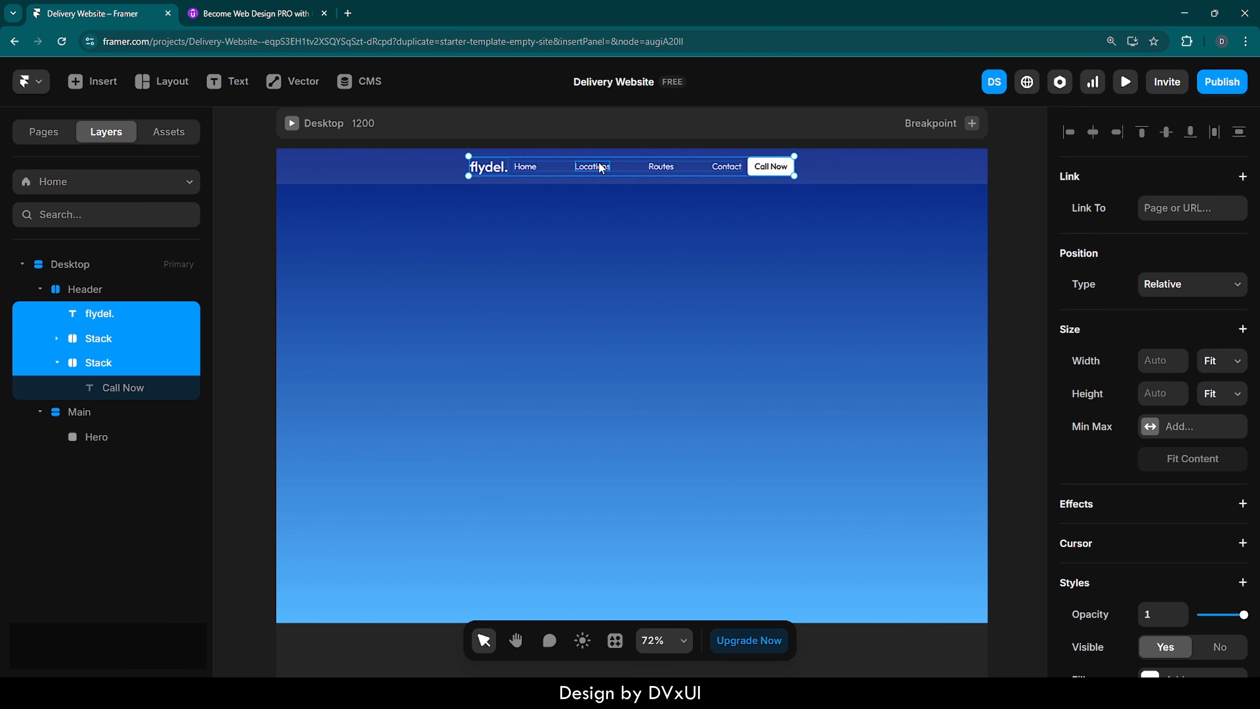
right_click(753, 170)
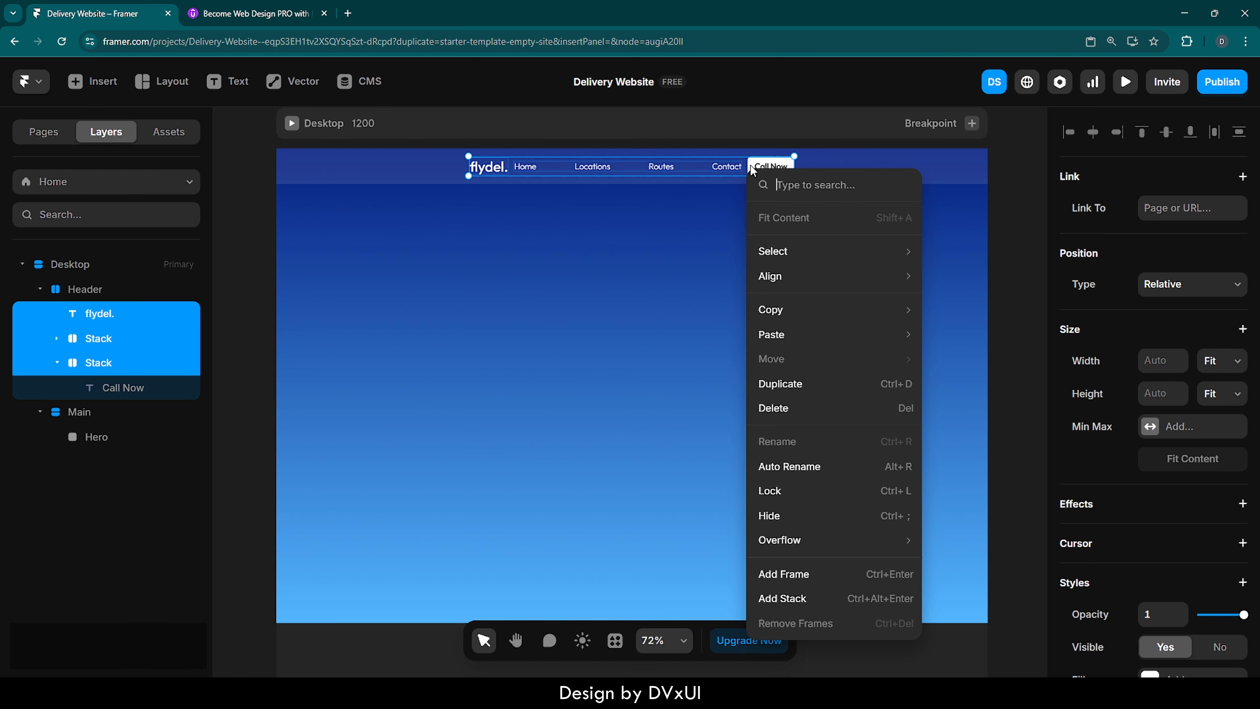
click(776, 596)
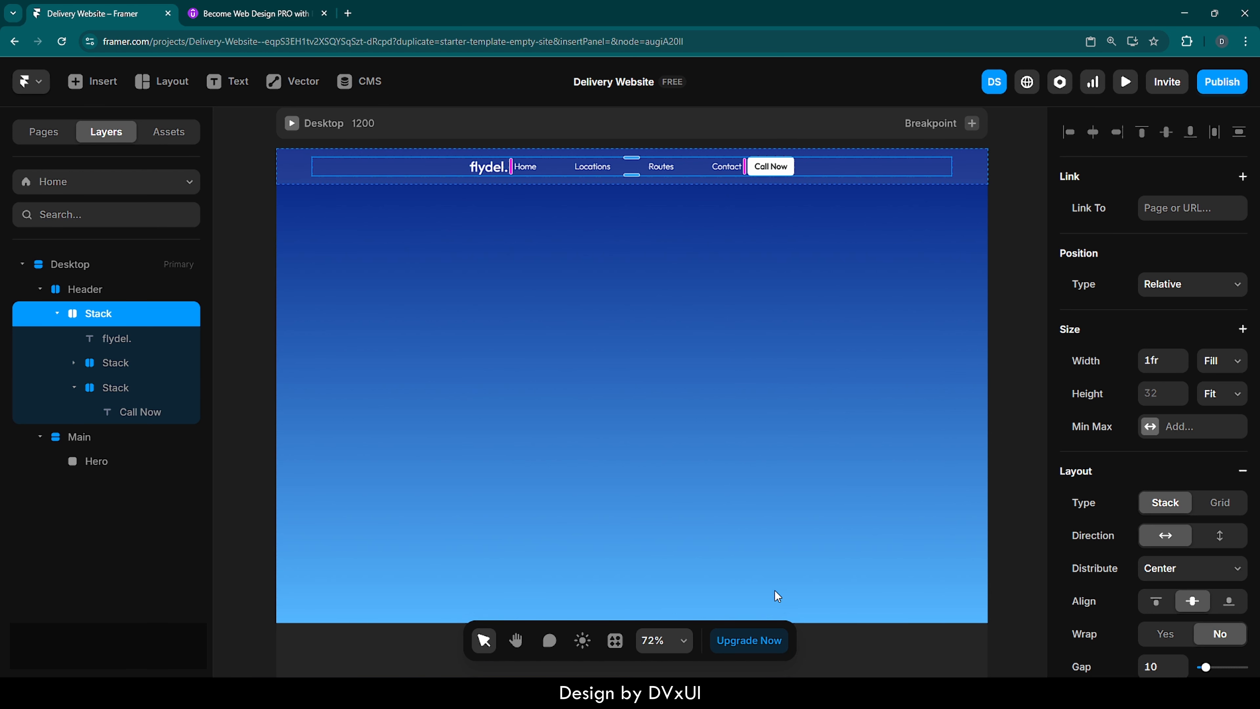
double_click(90, 314)
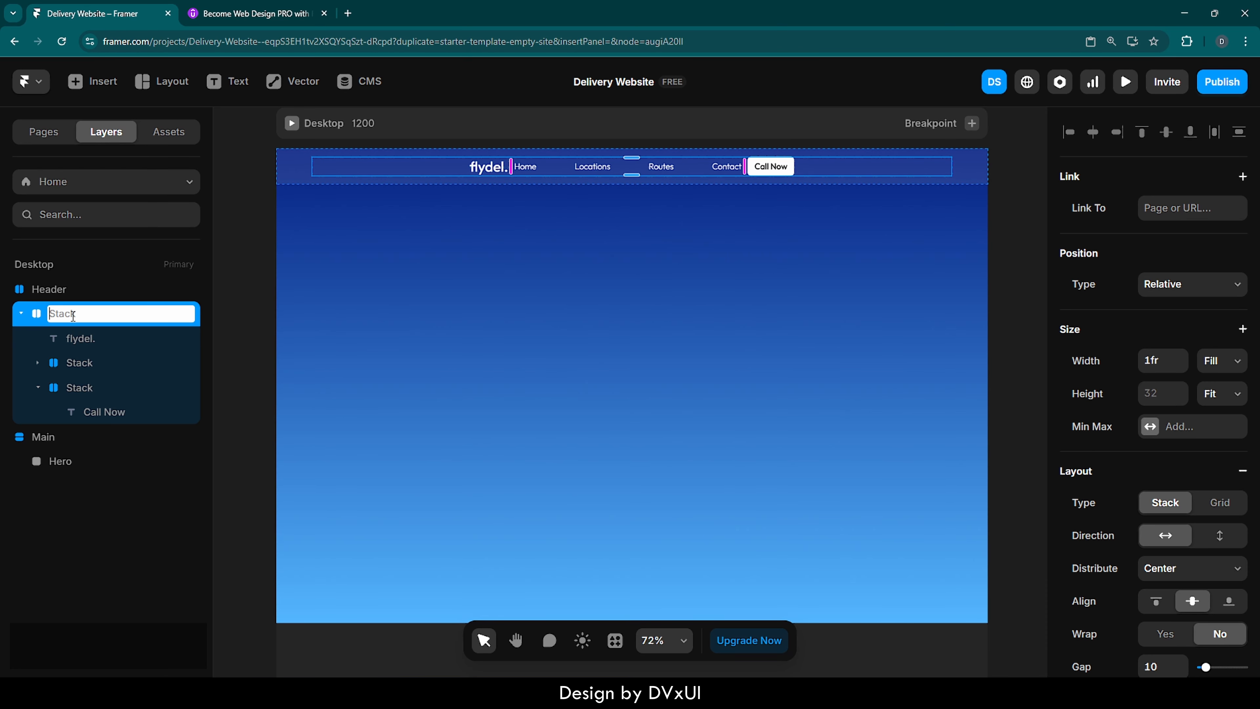
text(Content)
key(Return)
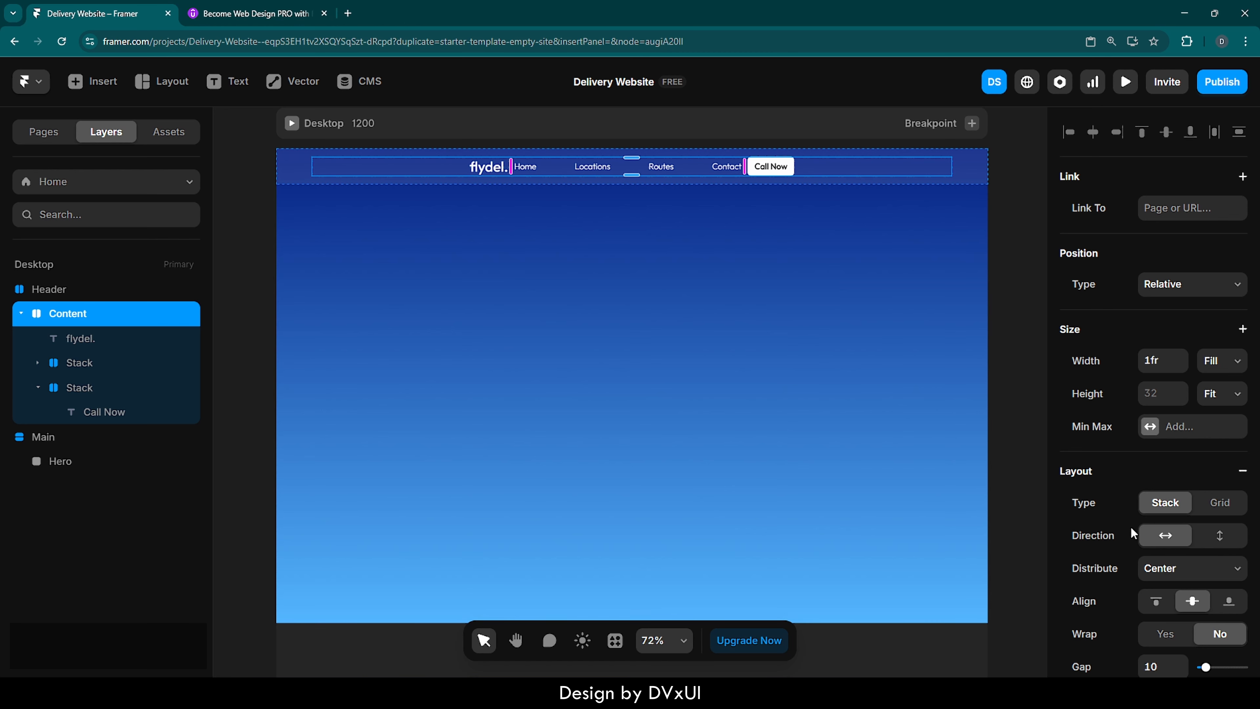
- Set the Content stack's distribution to Space Between
scroll(1136, 546, down, 2)
scroll(1137, 546, down, 1)
click(1171, 401)
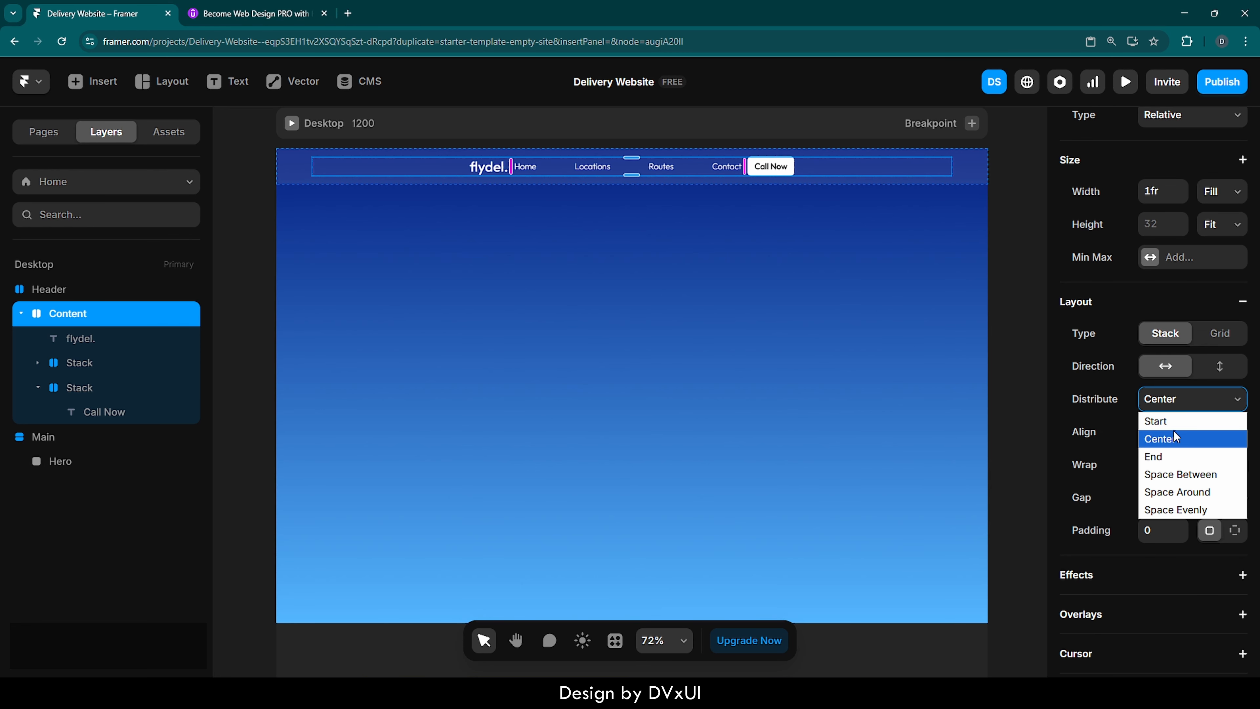
click(1173, 476)
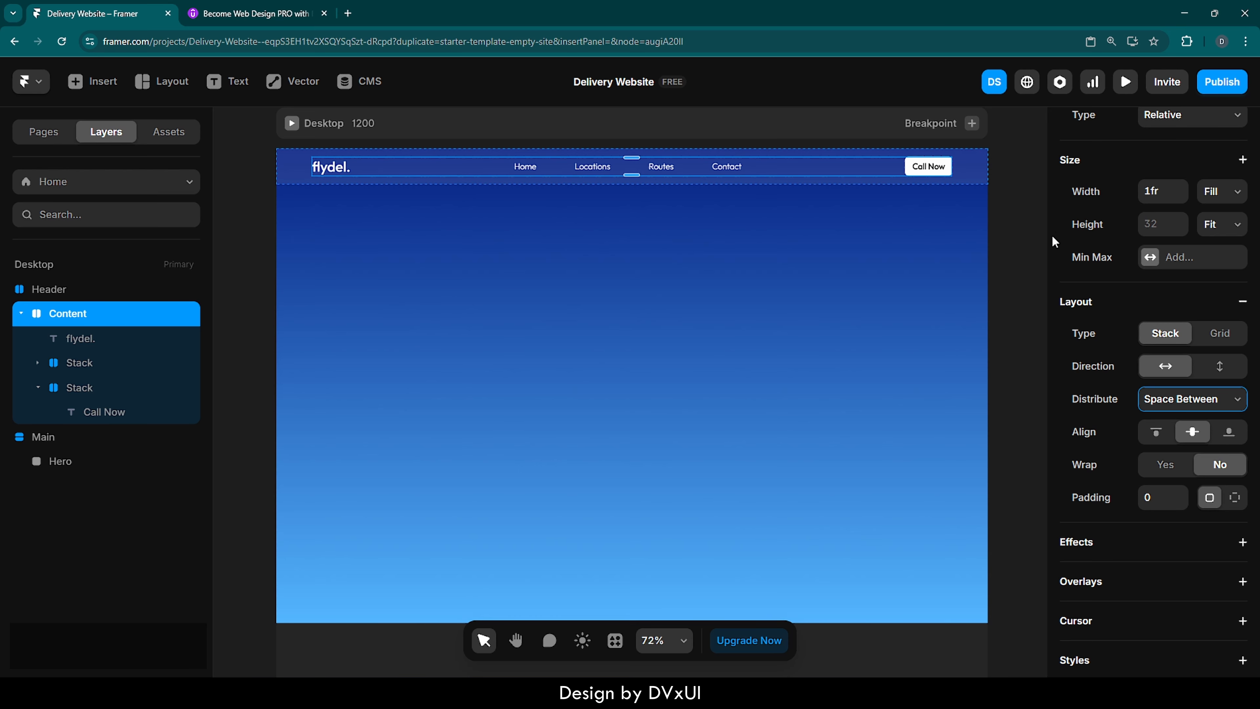
scroll(1096, 259, up, 3)
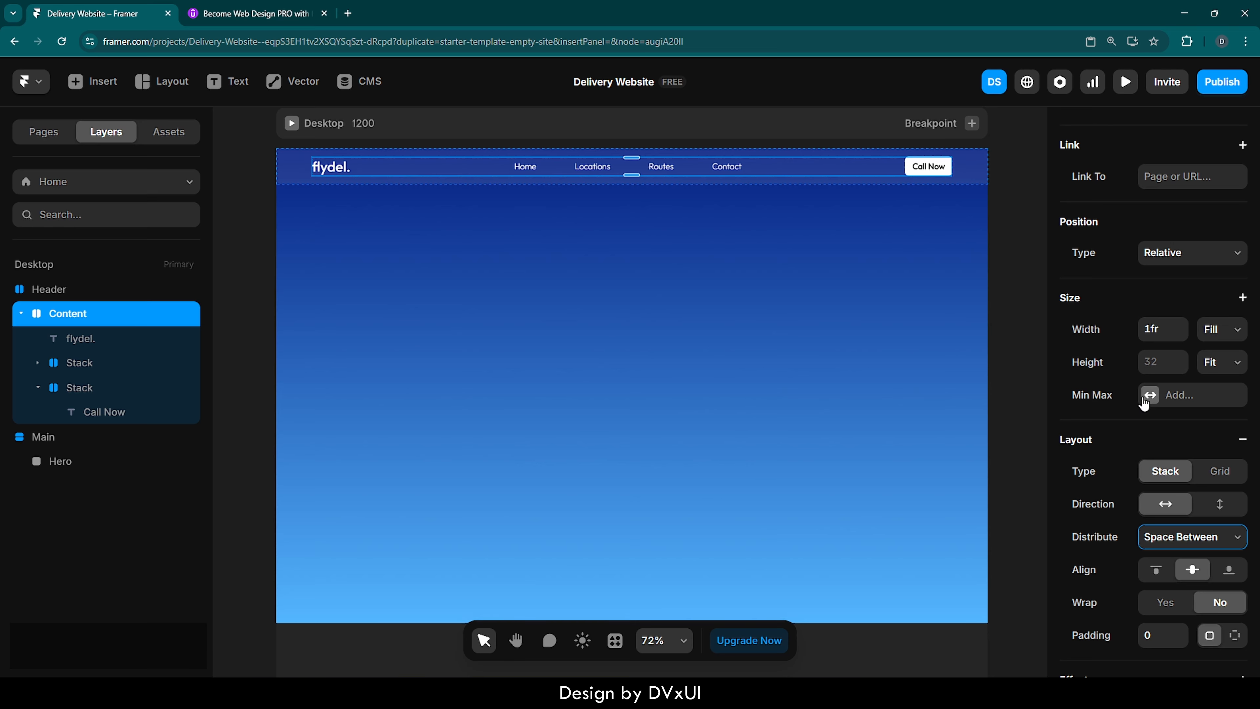
- Preview the Desktop page, widen the preview to 1486 to check how the header spreads, and return to the canvas
click(1016, 348)
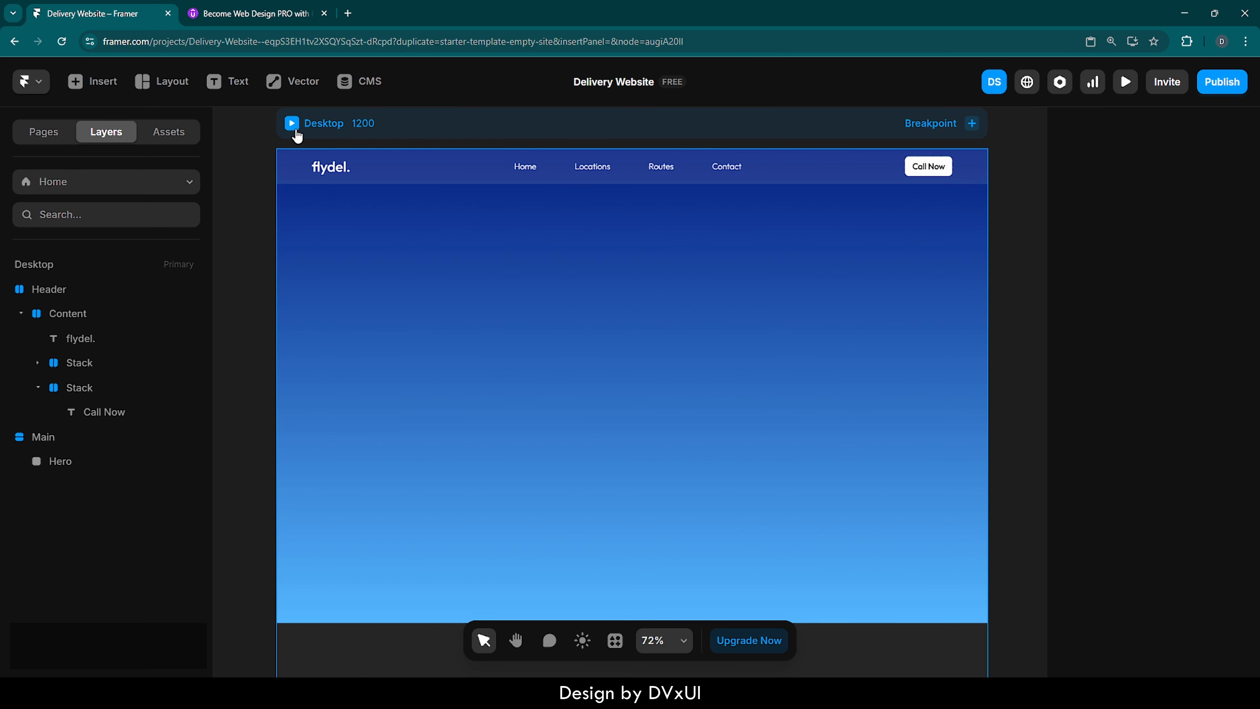
click(295, 130)
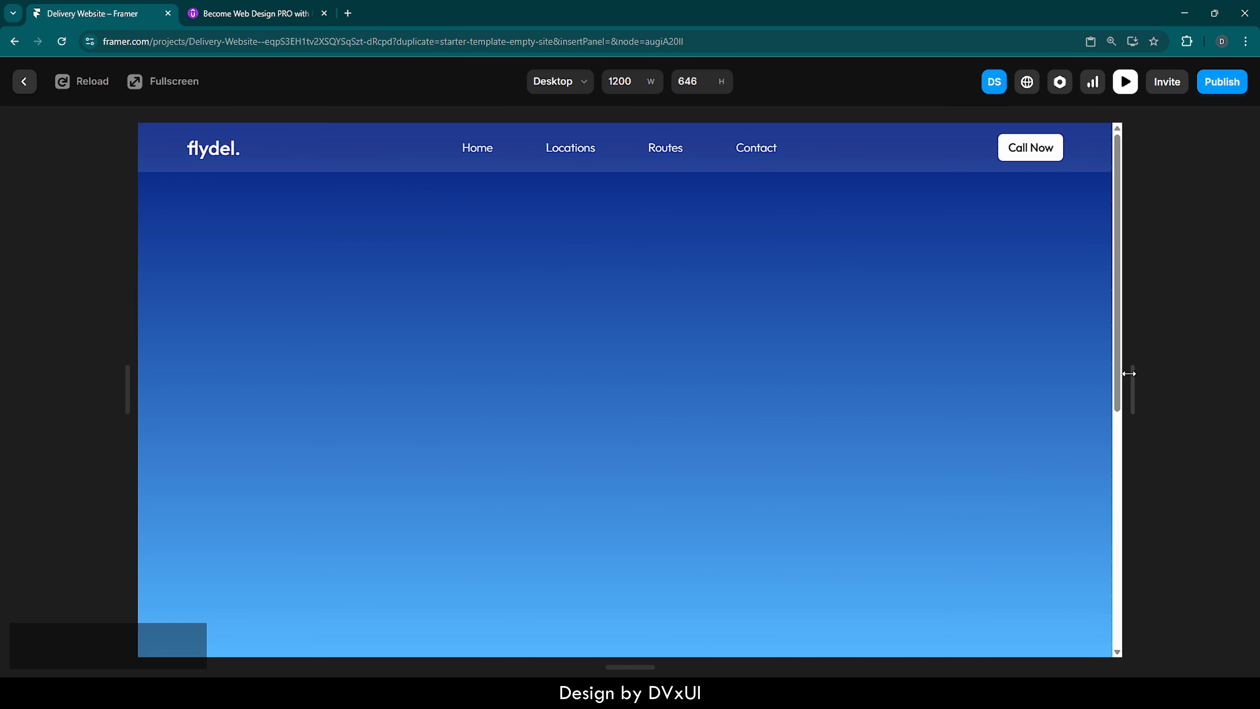
drag(1133, 378, 1248, 382)
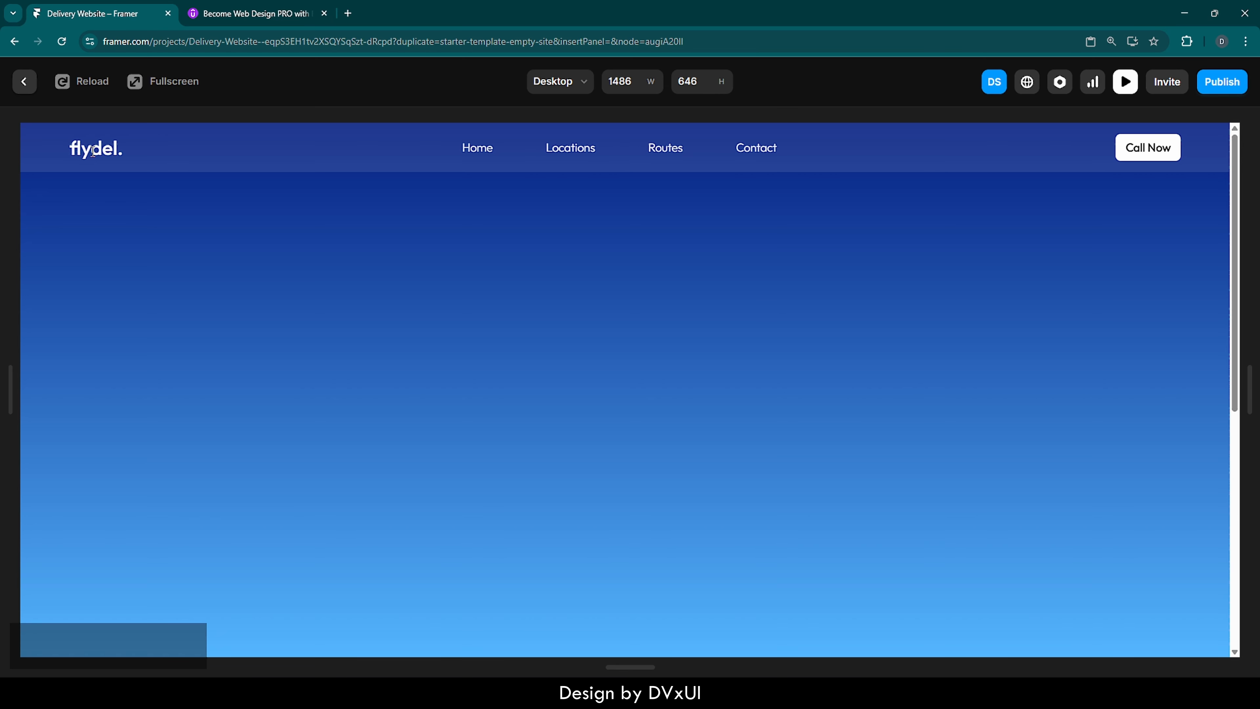
click(24, 82)
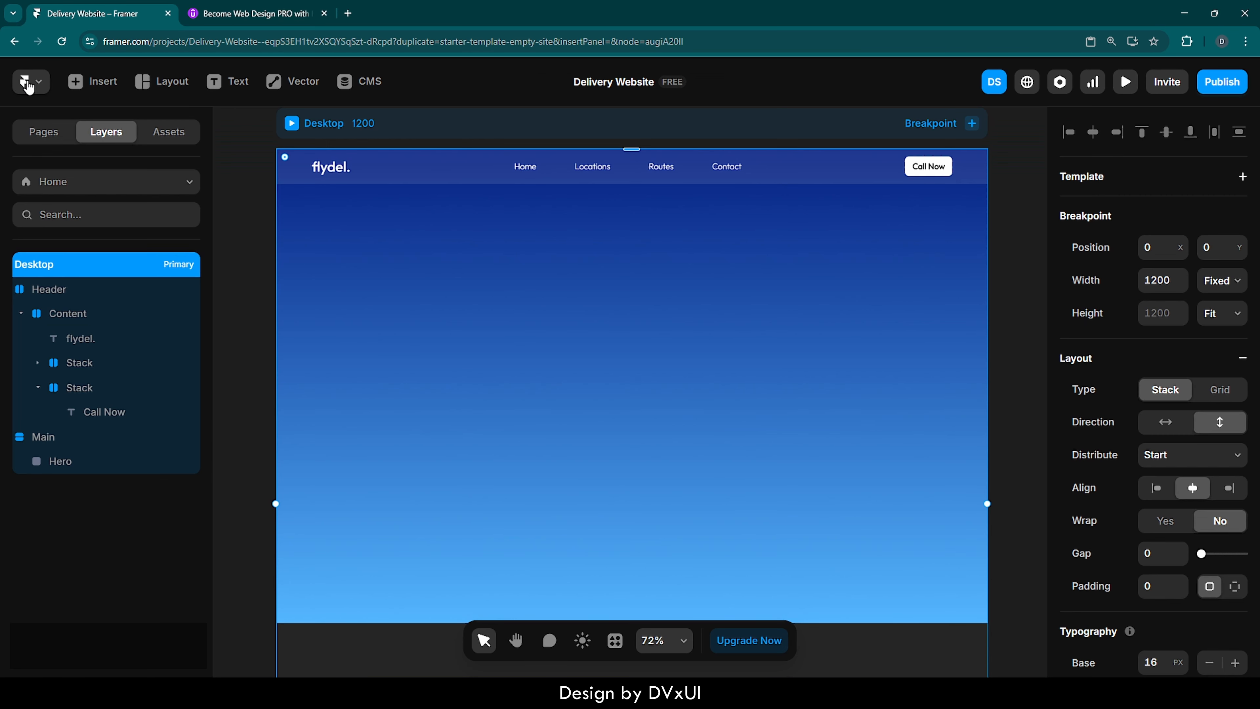
- Add a fixed maximum width of 1200 to the Content stack in the Header
click(417, 166)
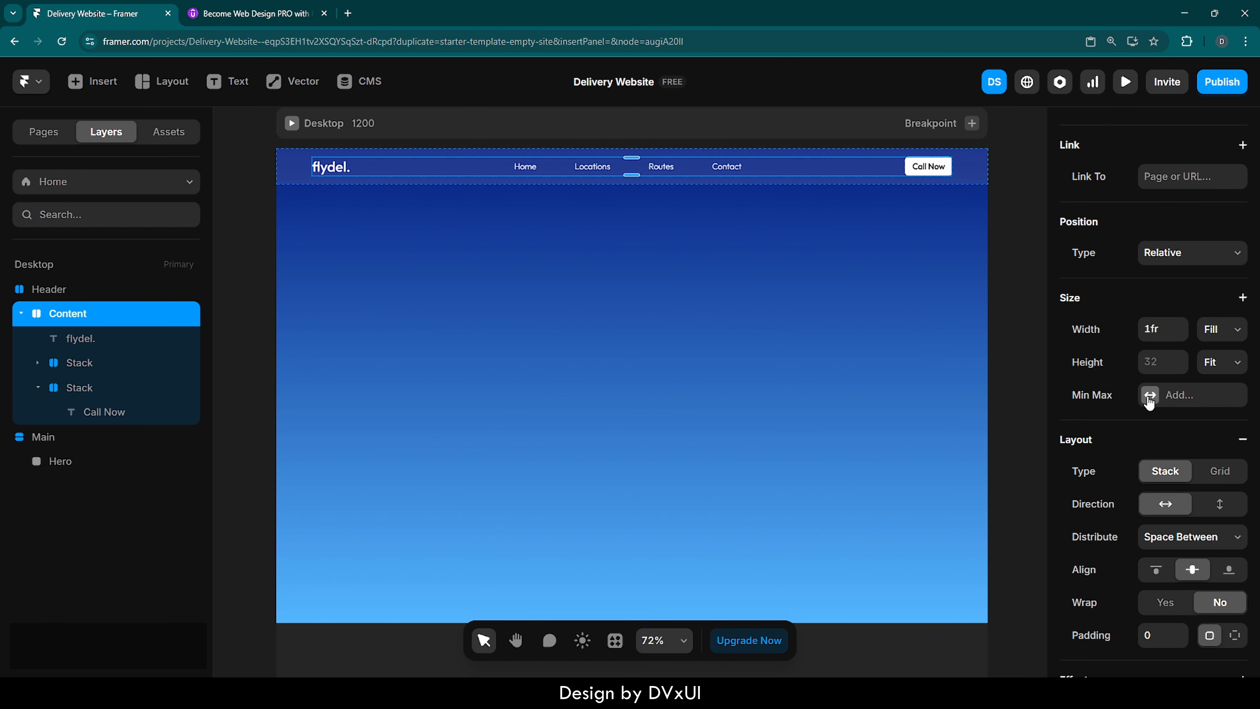
click(1153, 397)
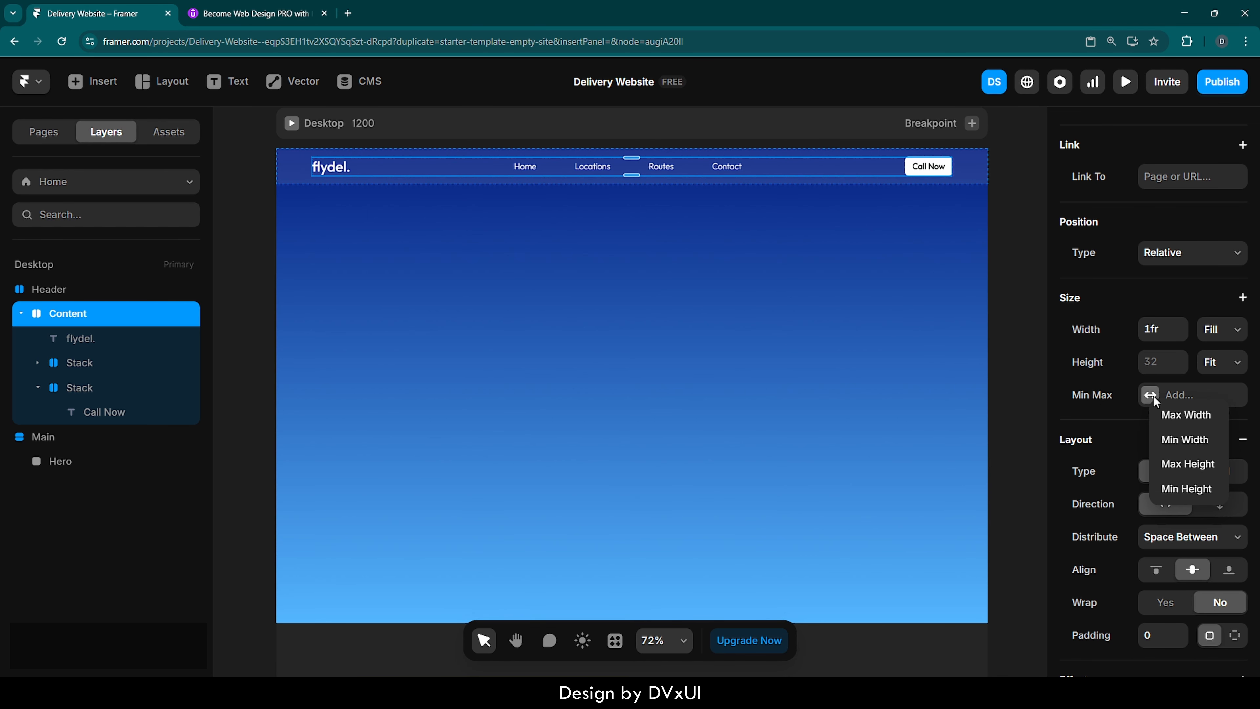
click(1171, 415)
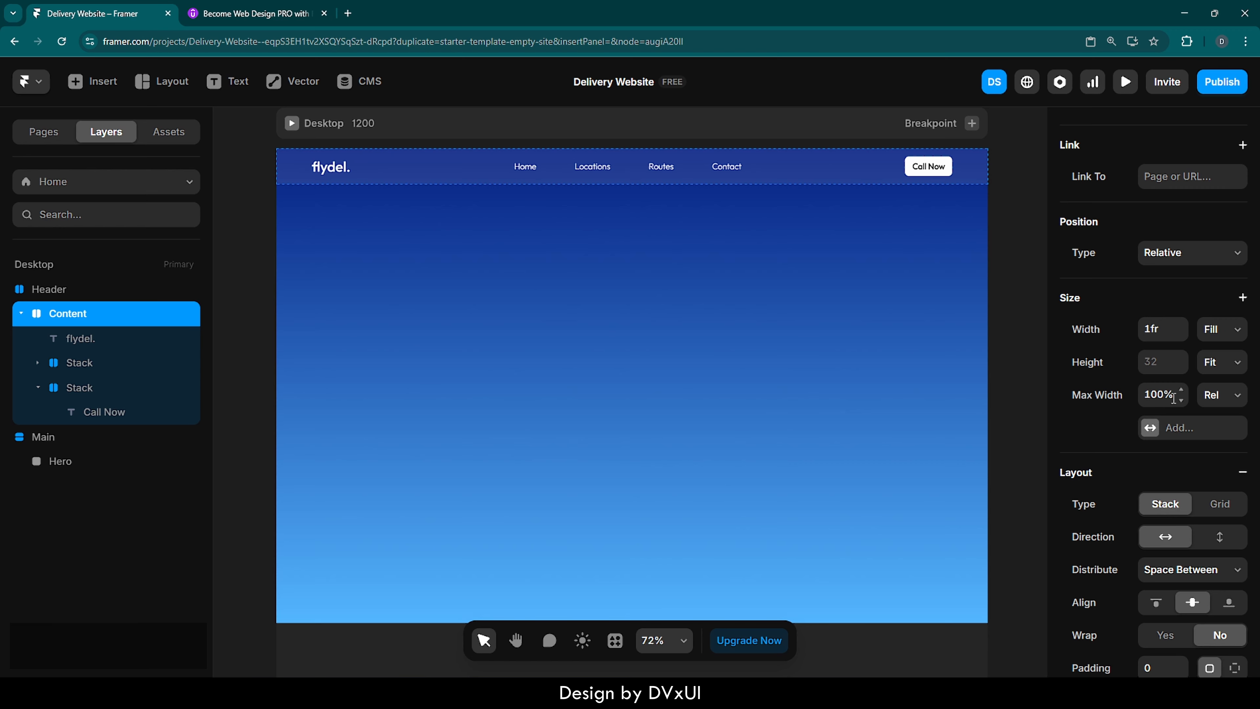
click(1218, 395)
click(1208, 430)
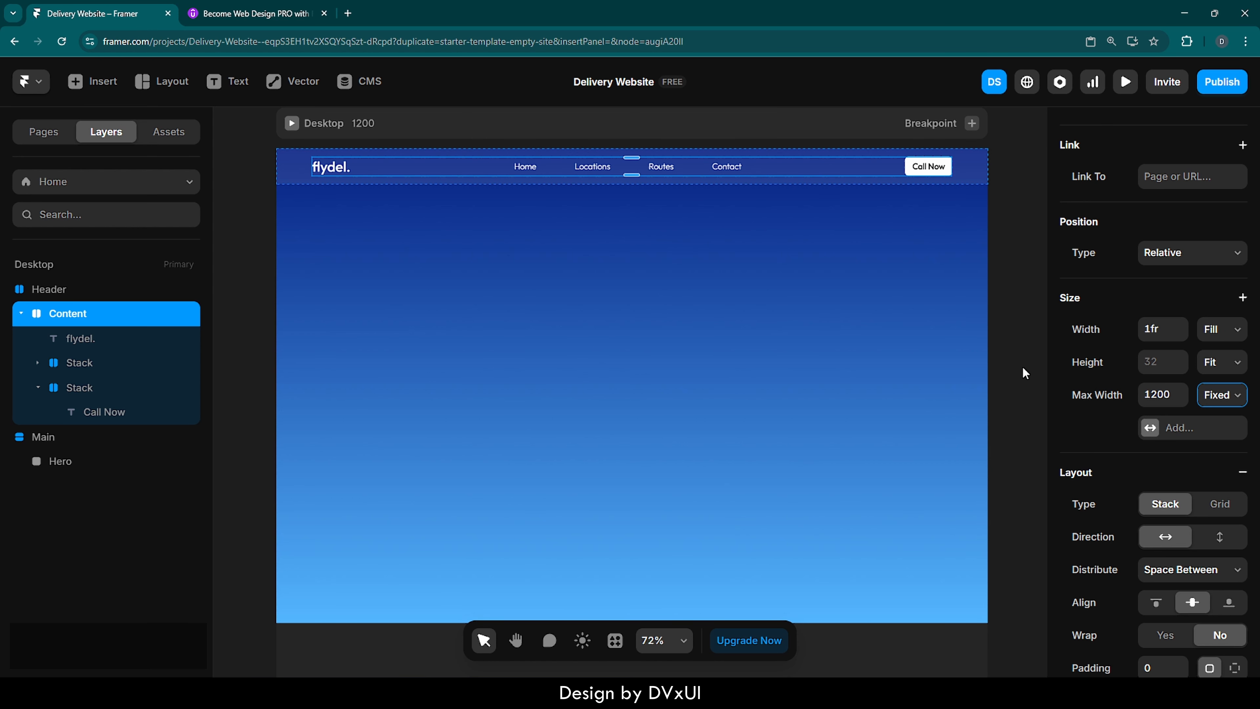
- Preview the Desktop page at widths of 1486 and 1416 to check the header content's width limit, and return to the canvas
click(1025, 373)
click(293, 124)
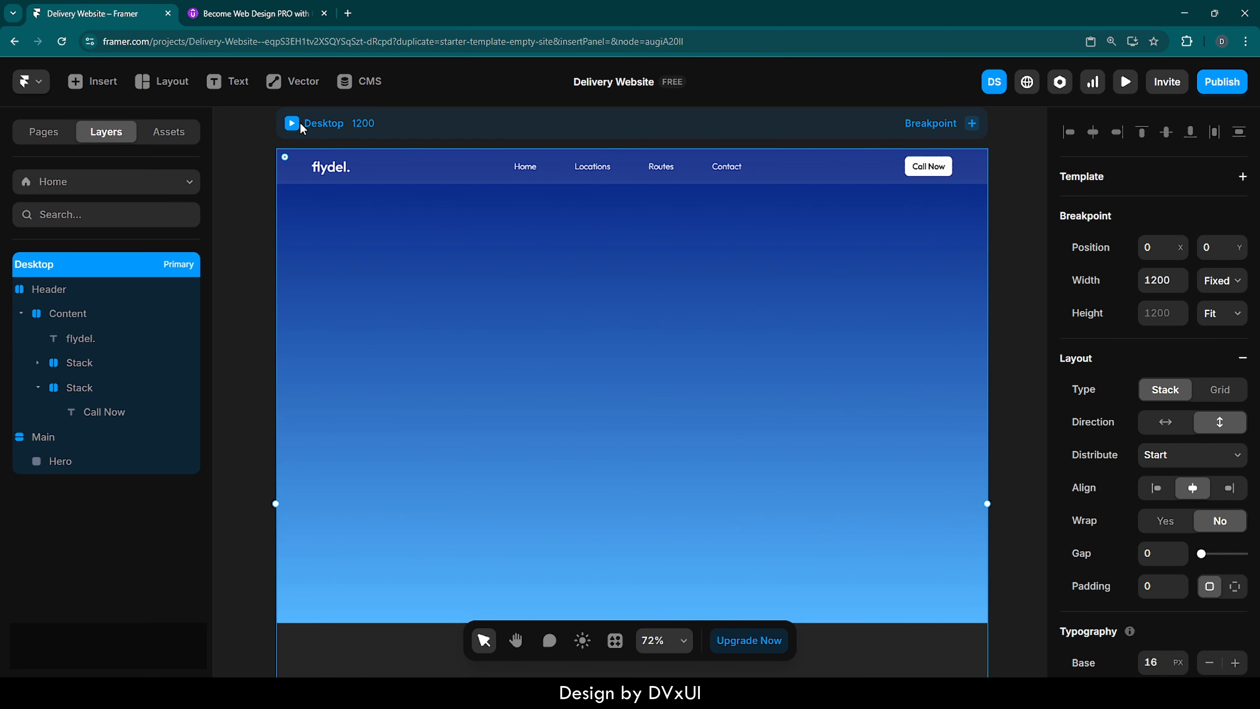
key(ctrl+p)
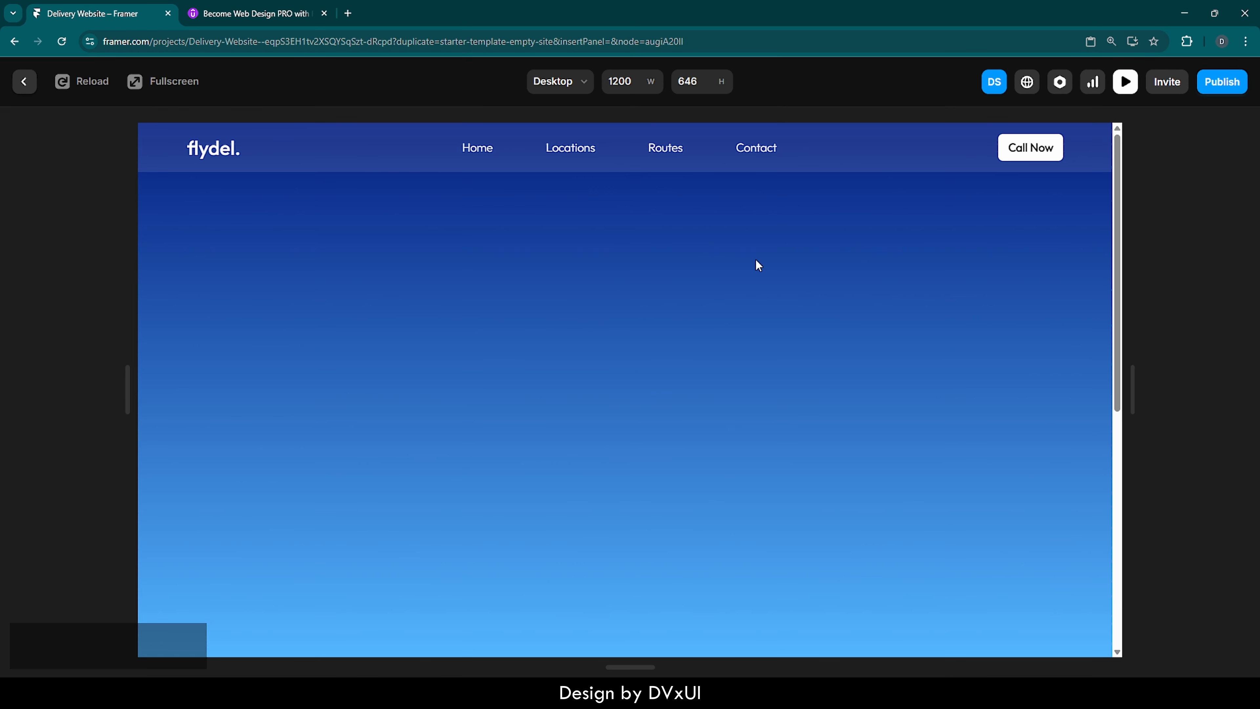
drag(1132, 389, 1242, 386)
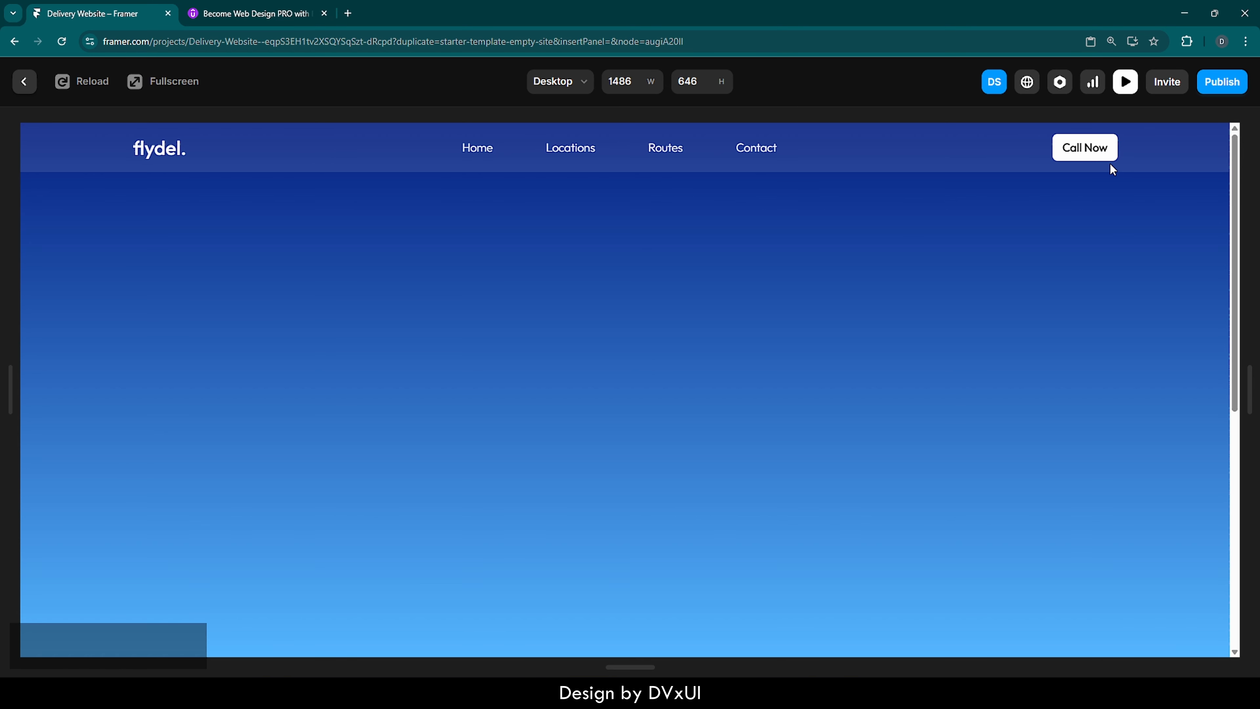
drag(1246, 375, 1222, 344)
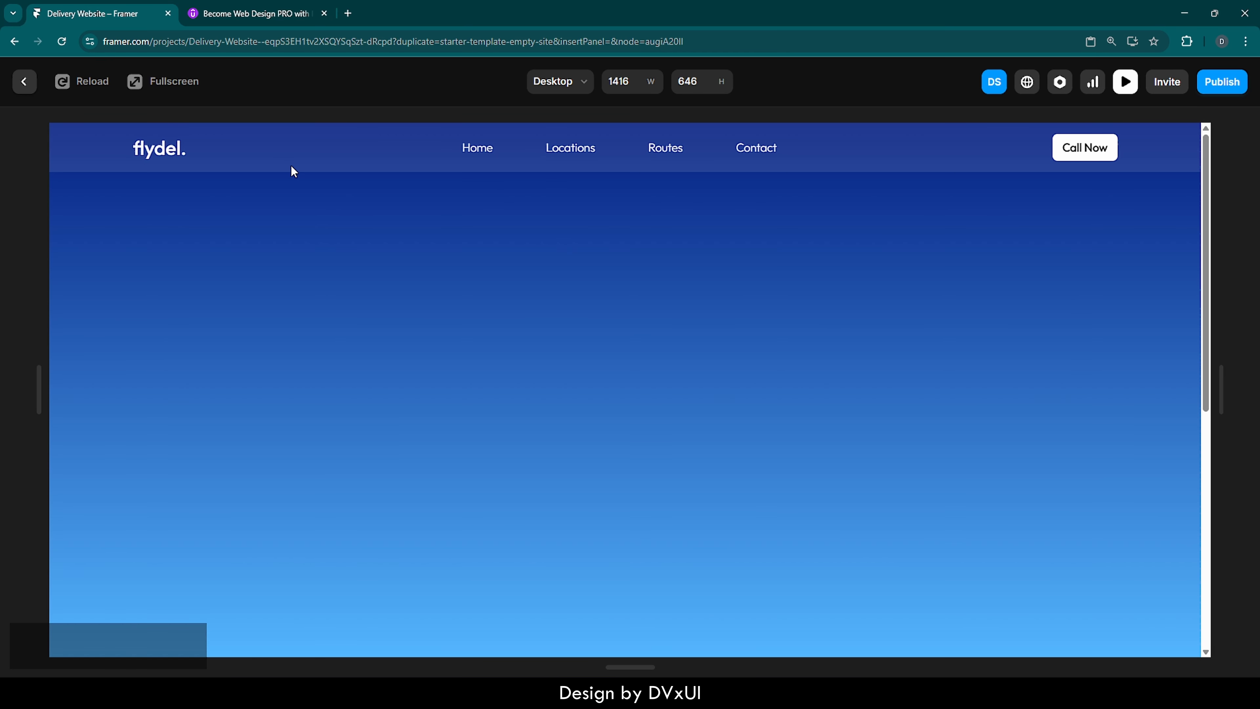
click(23, 81)
click(734, 325)
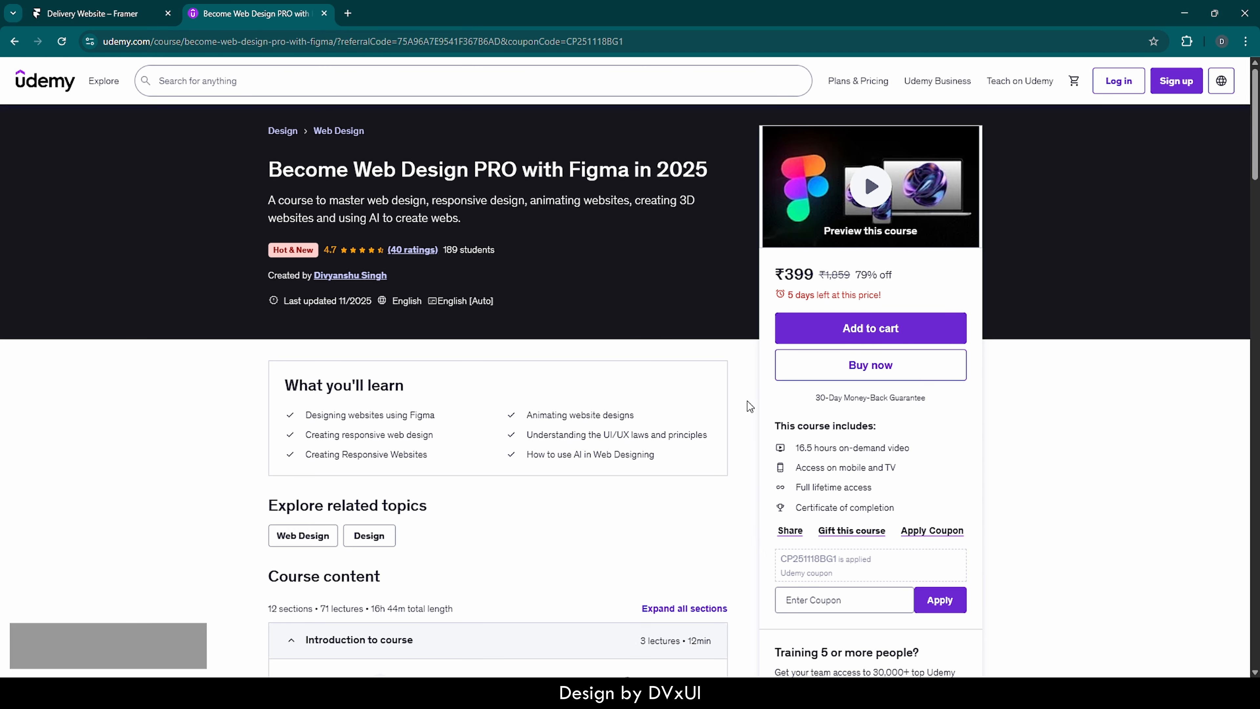
scroll(747, 401, down, 8)
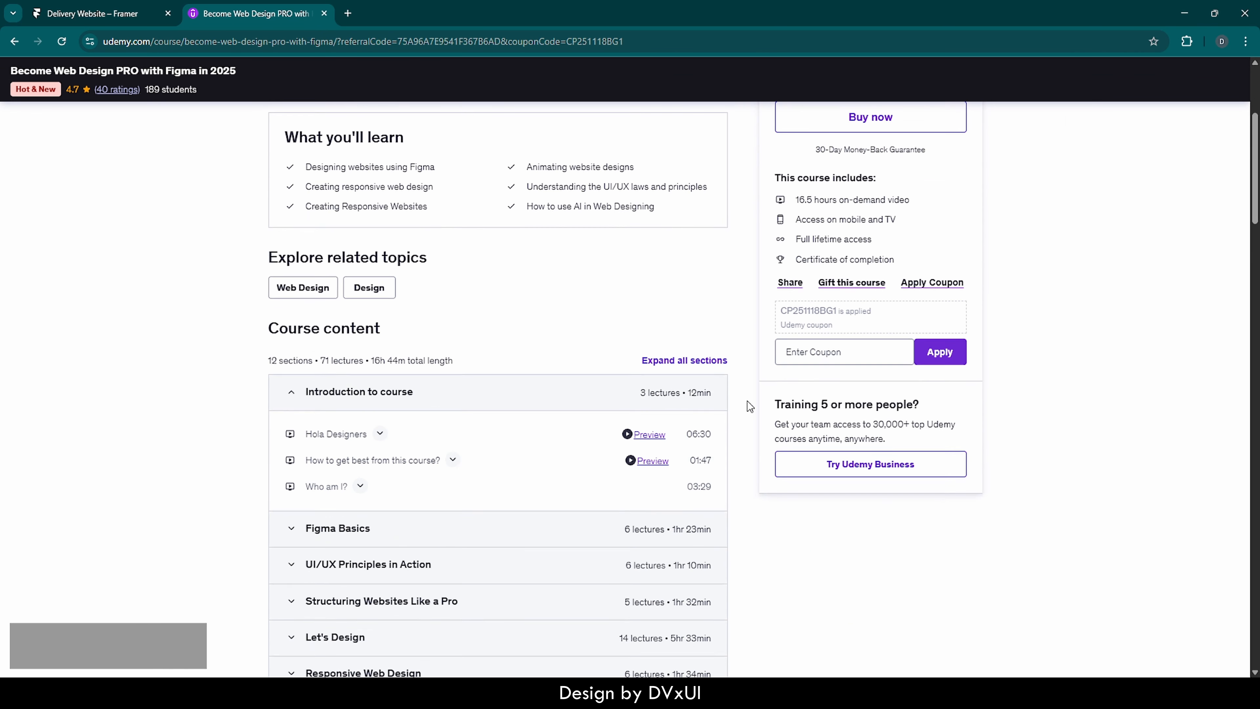
scroll(747, 401, down, 3)
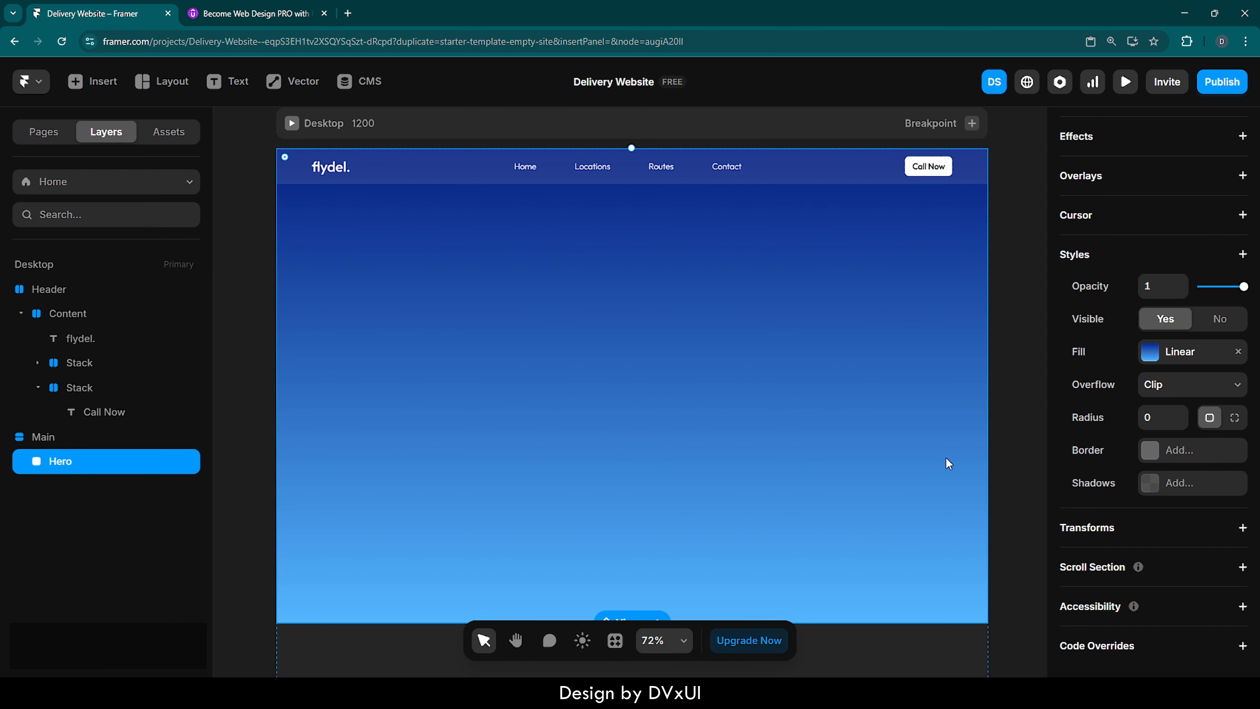
- Add a stack layout to the Hero section with 60 padding on its right and left sides
scroll(1105, 303, up, 4)
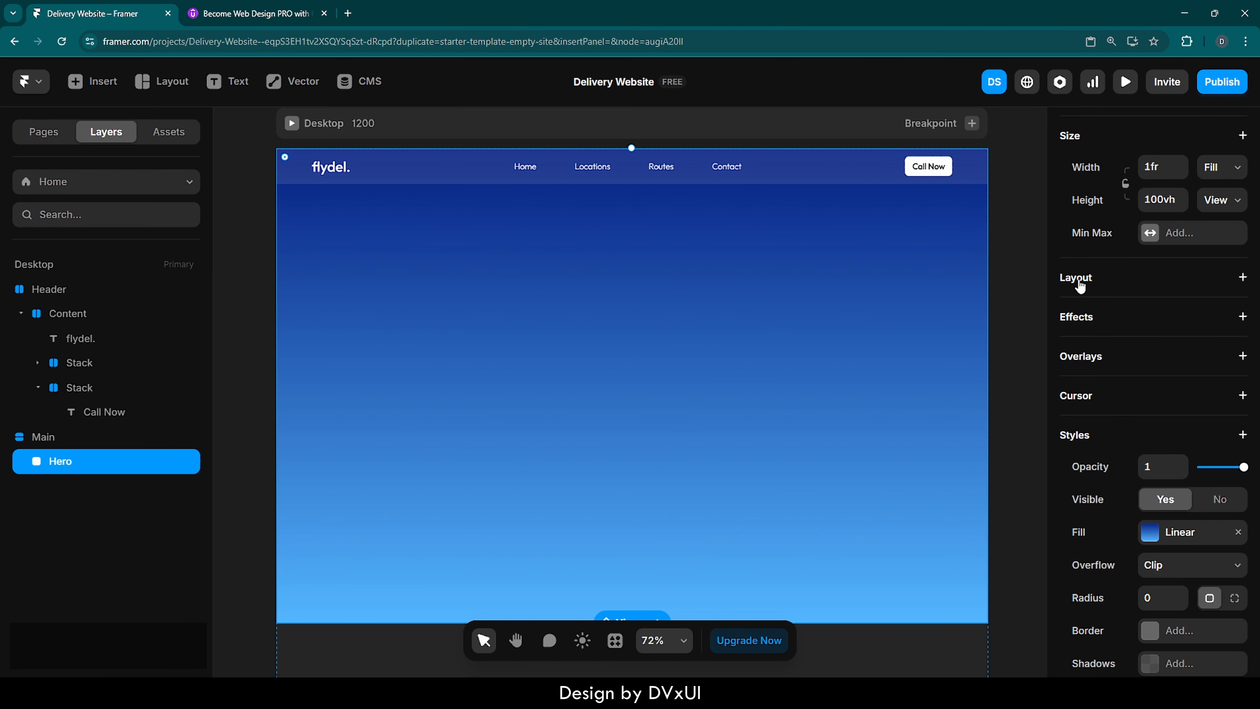
click(1080, 279)
click(1233, 506)
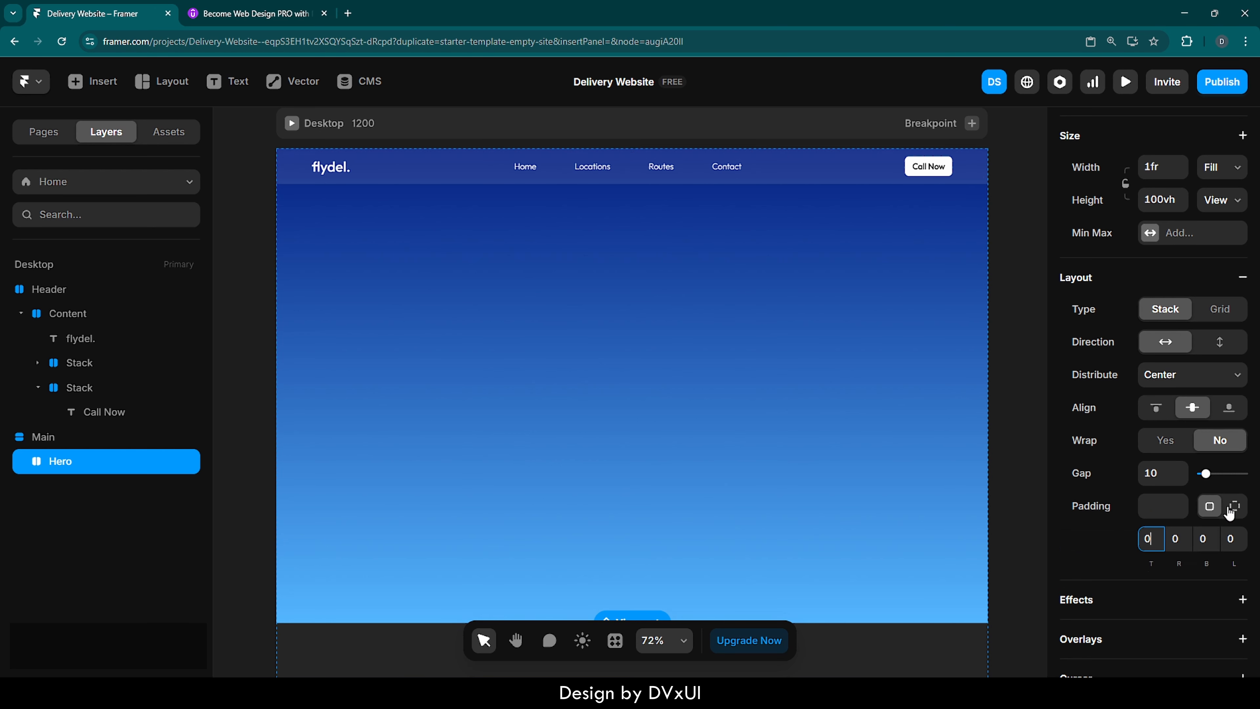
click(1183, 540)
text(60)
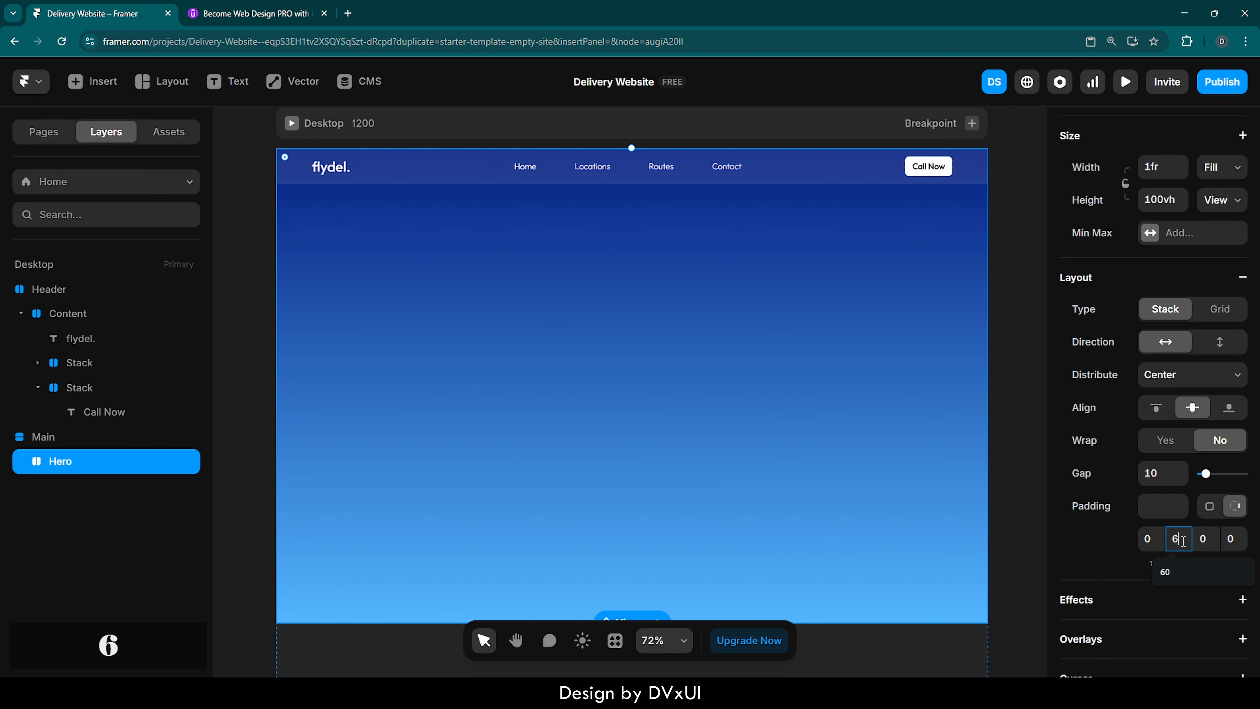
key(Return)
click(1231, 541)
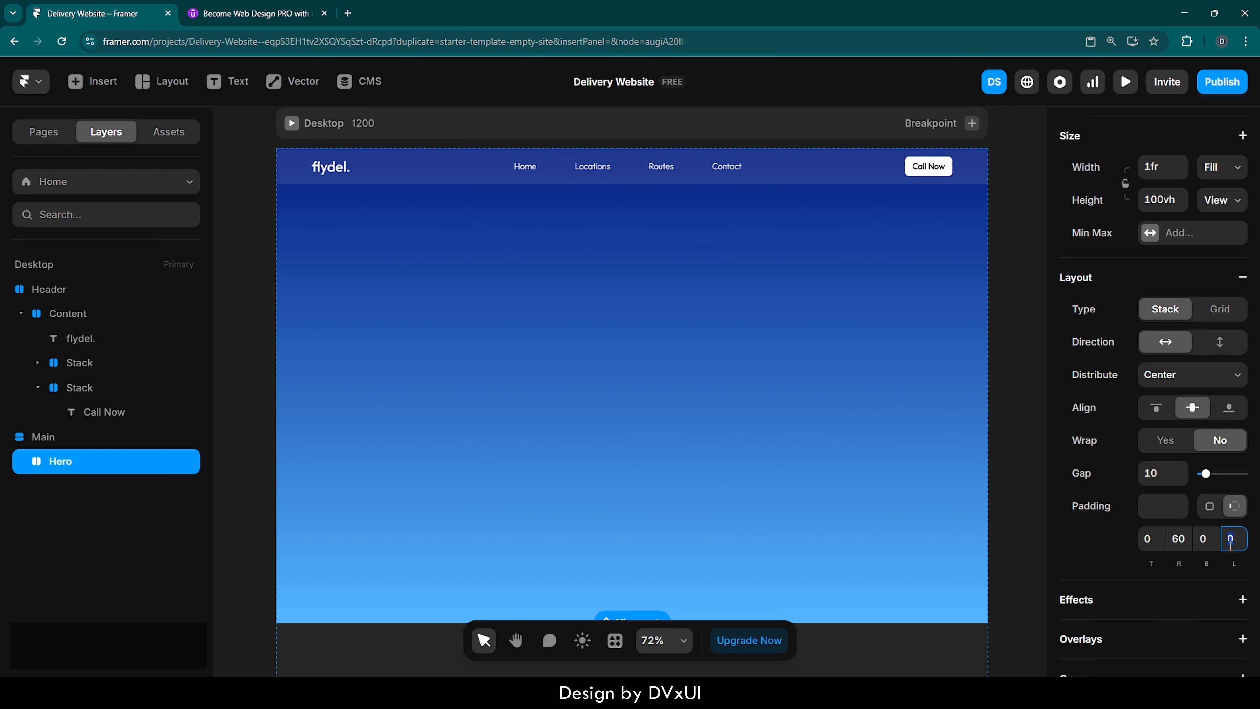
text(60)
key(Return)
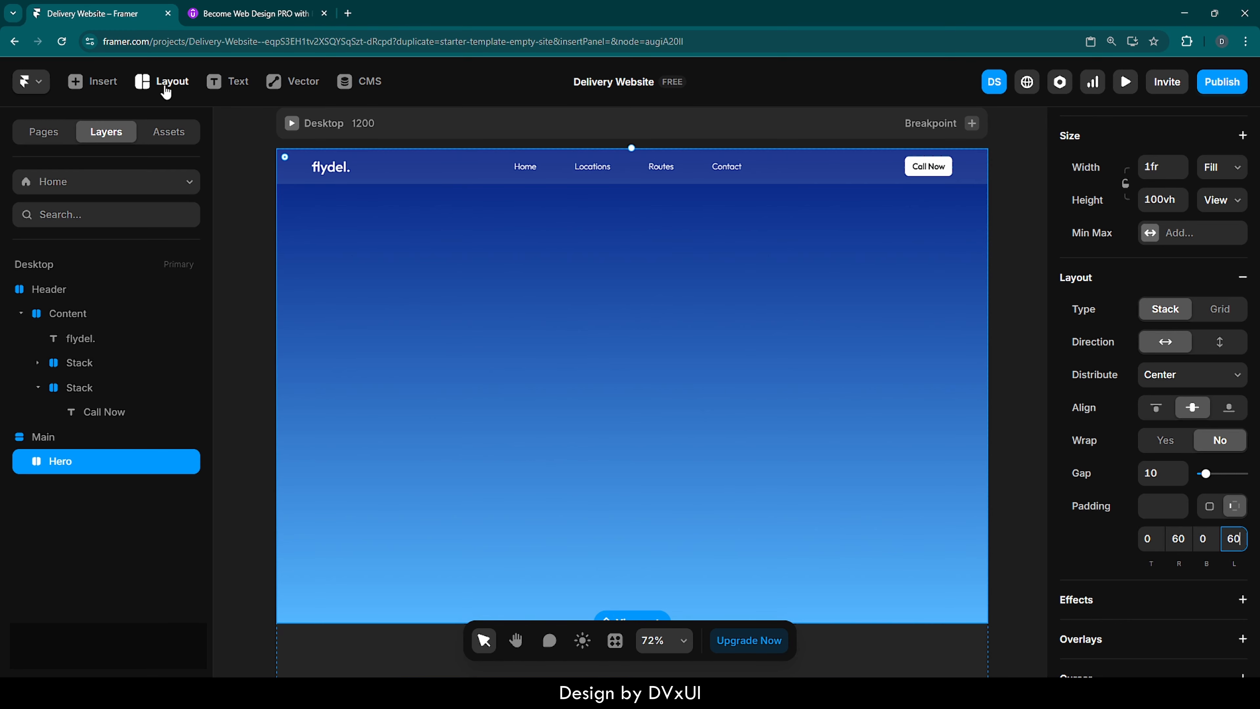
- Draw a two-column stack about 591 by 291 in the middle of the Hero section
click(162, 83)
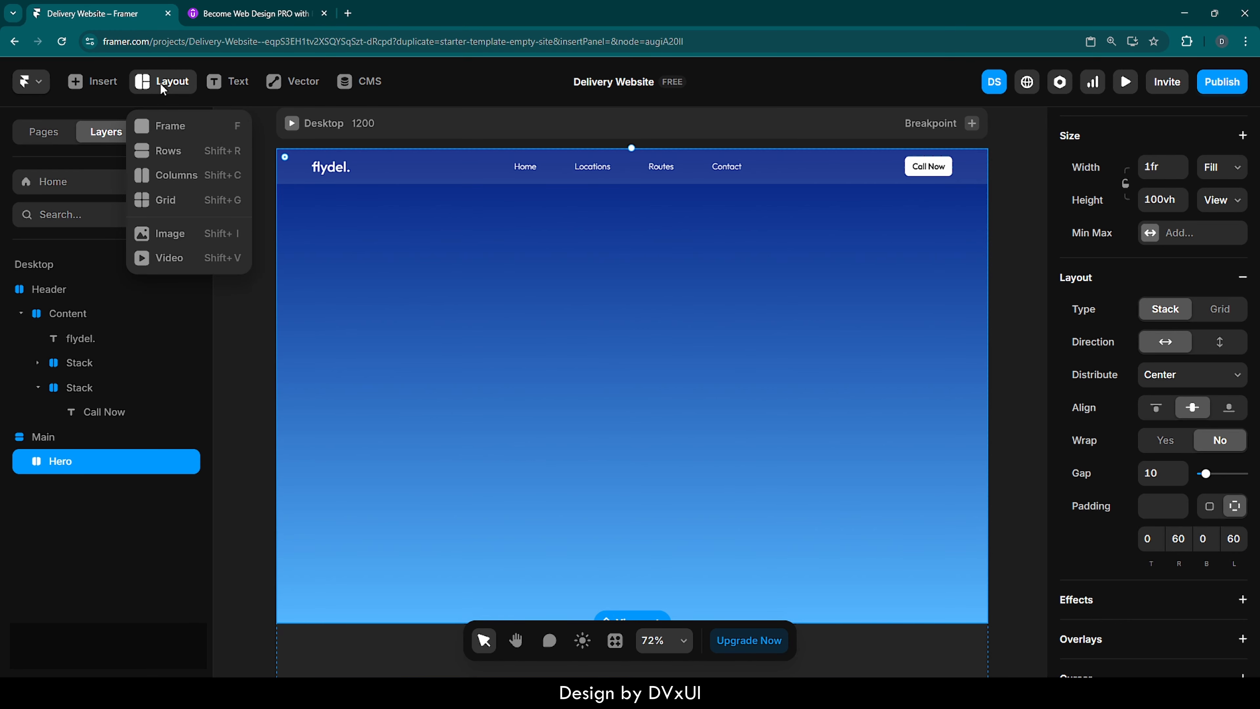
click(183, 176)
mouse_move(447, 279)
mouse_down()
mouse_move(576, 323)
mouse_move(798, 457)
mouse_up()
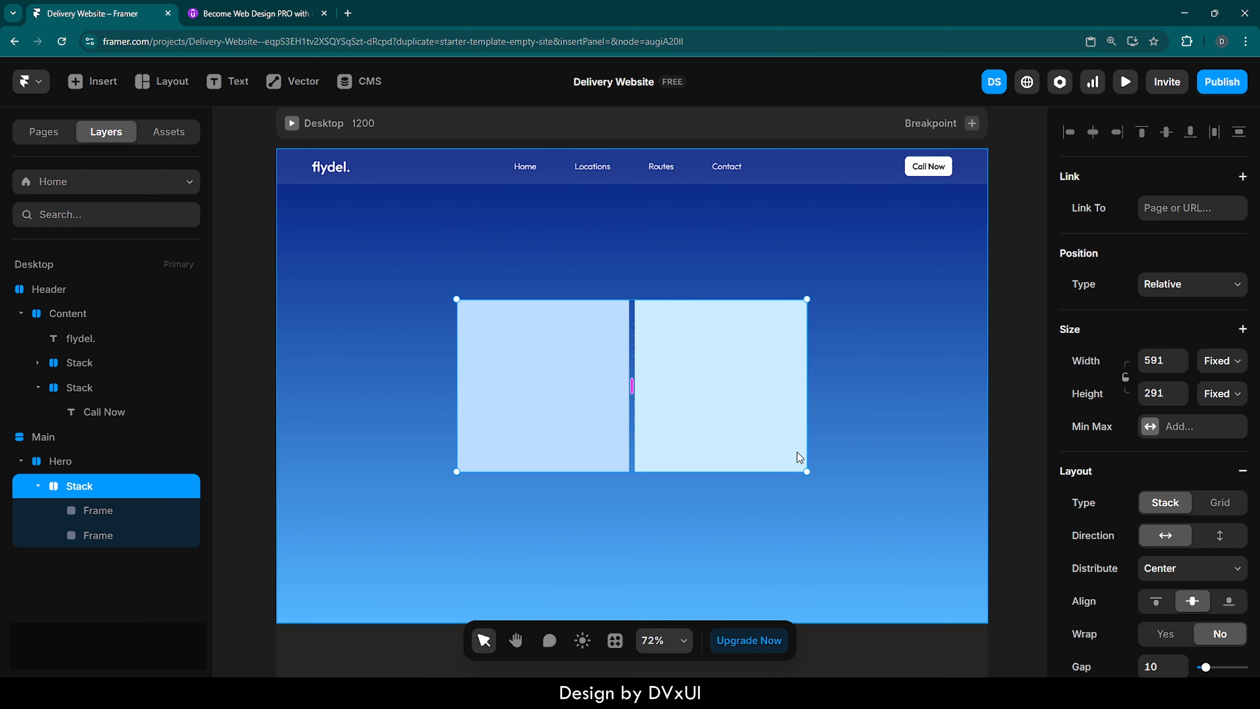
- Set both the width and the height of the Hero's column stack to Fill
click(726, 330)
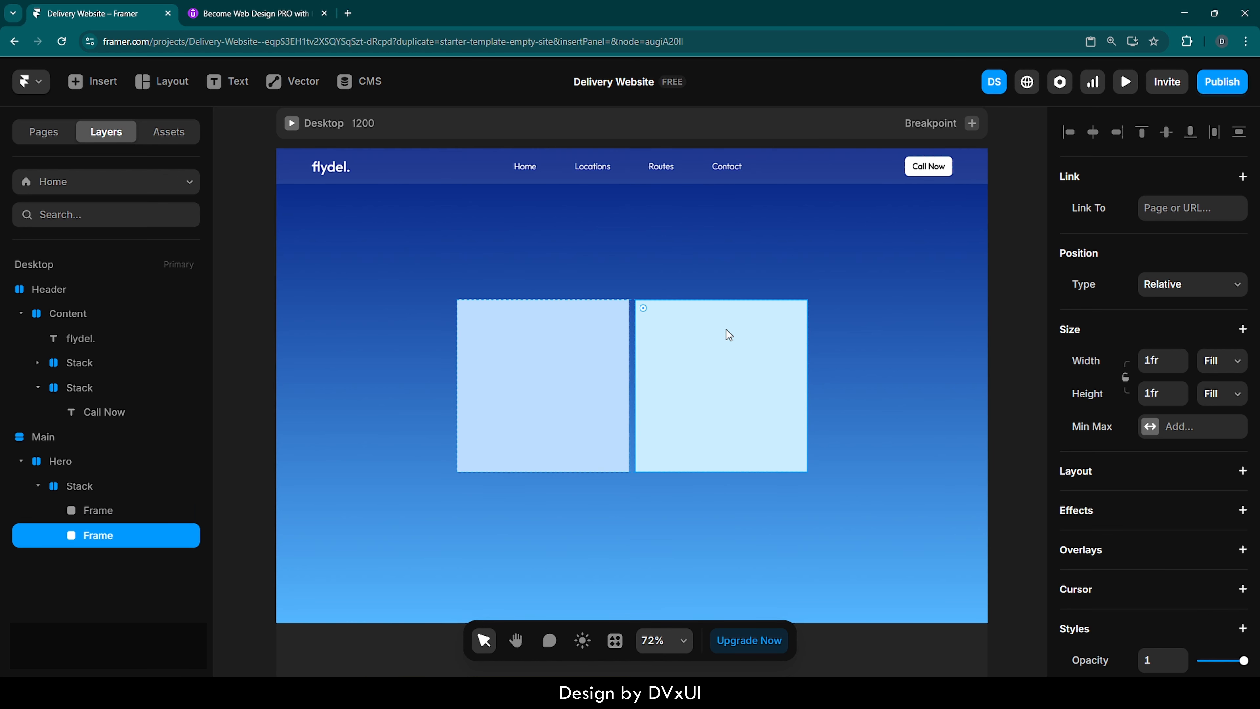
click(901, 329)
click(632, 326)
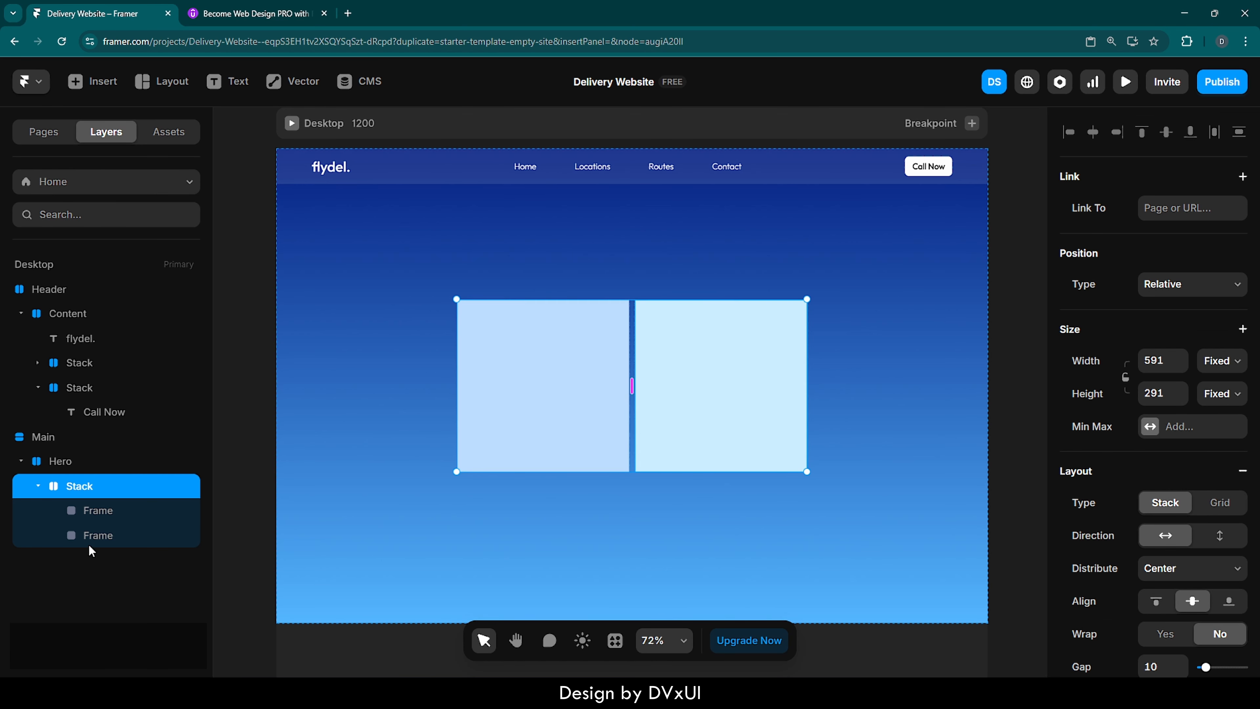
click(1222, 360)
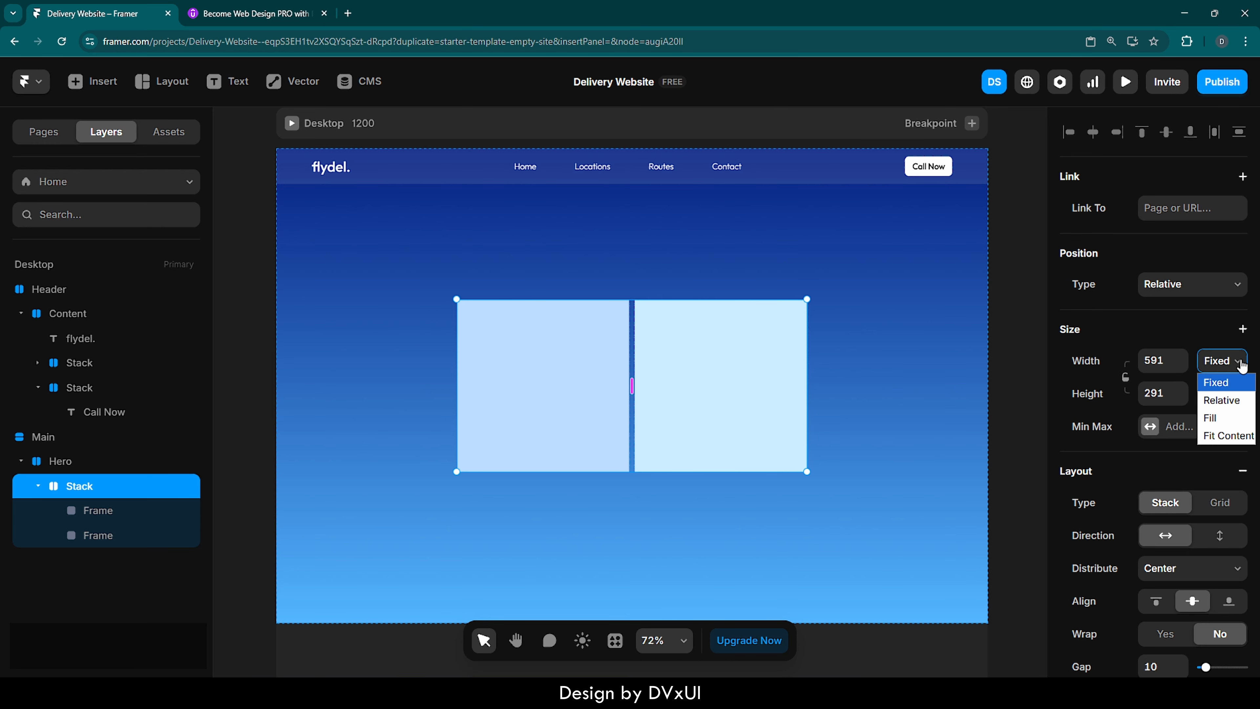
click(1217, 417)
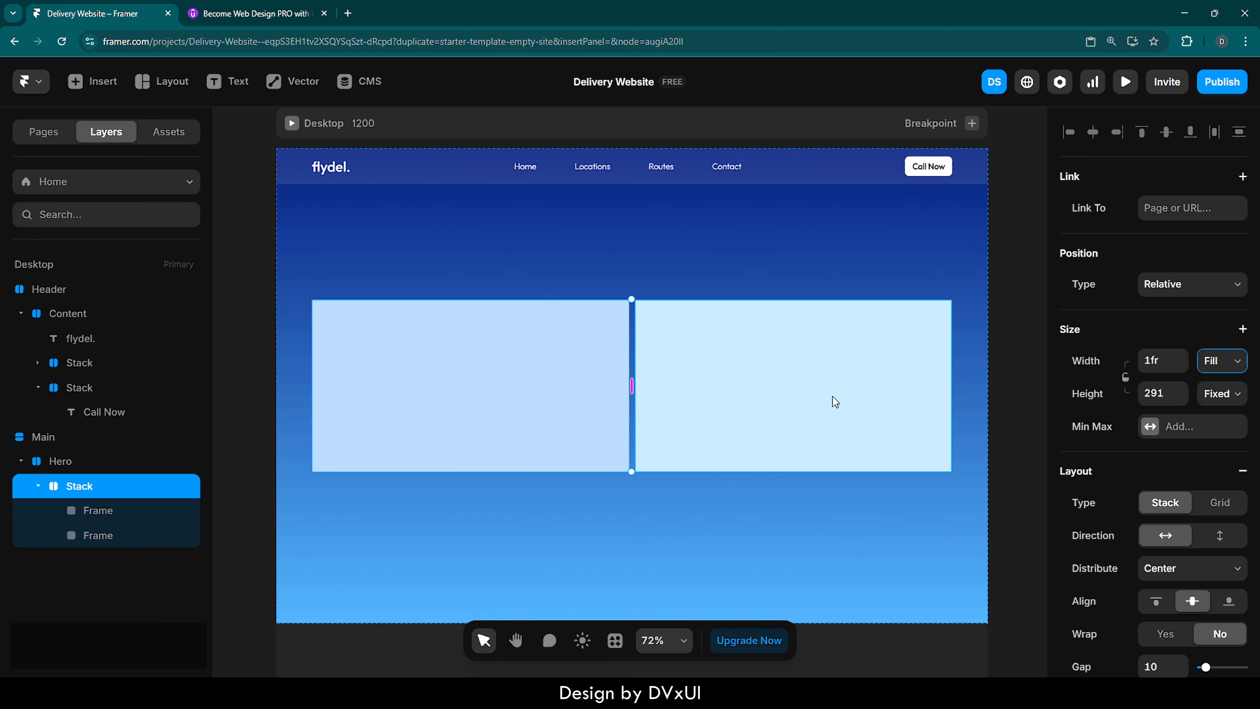
click(975, 395)
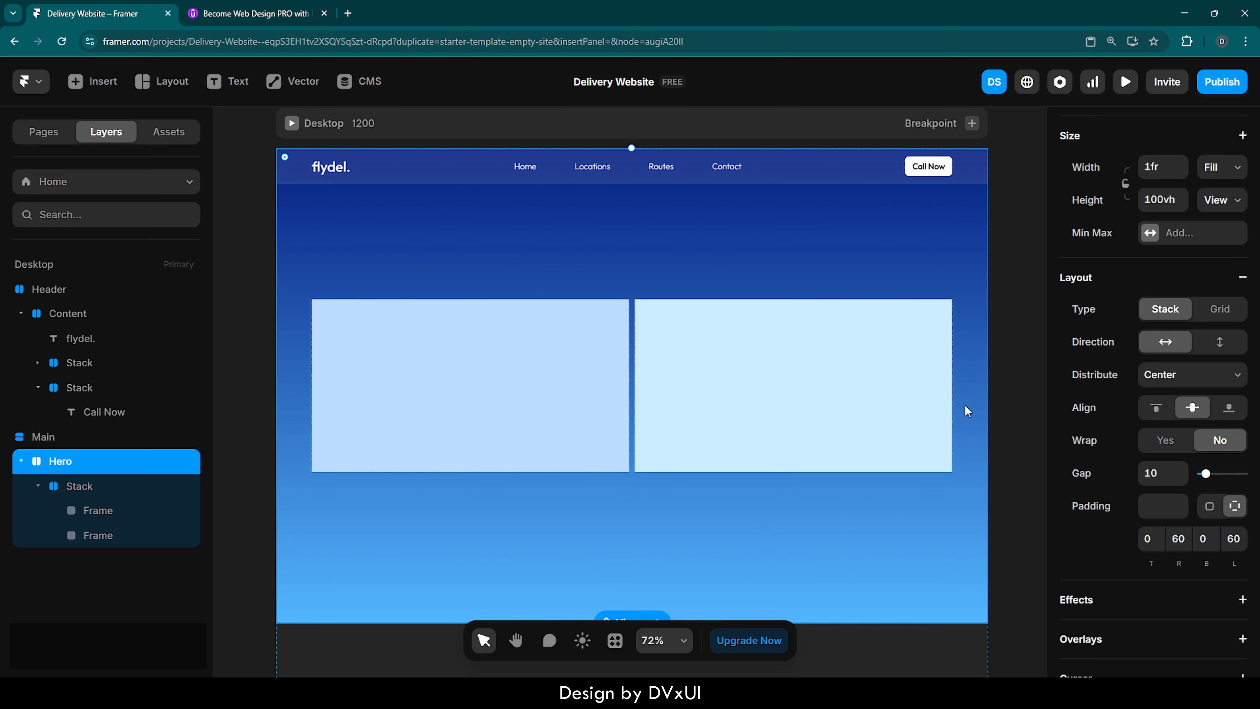
click(747, 359)
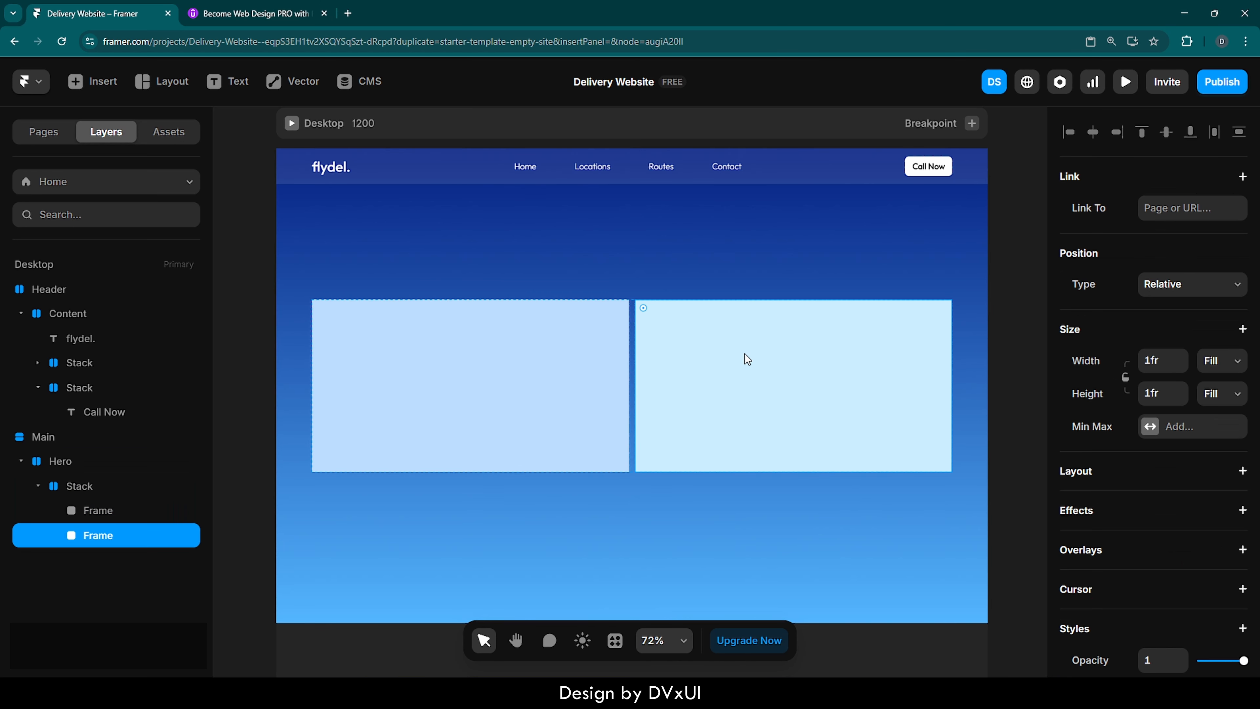
click(631, 333)
click(1224, 394)
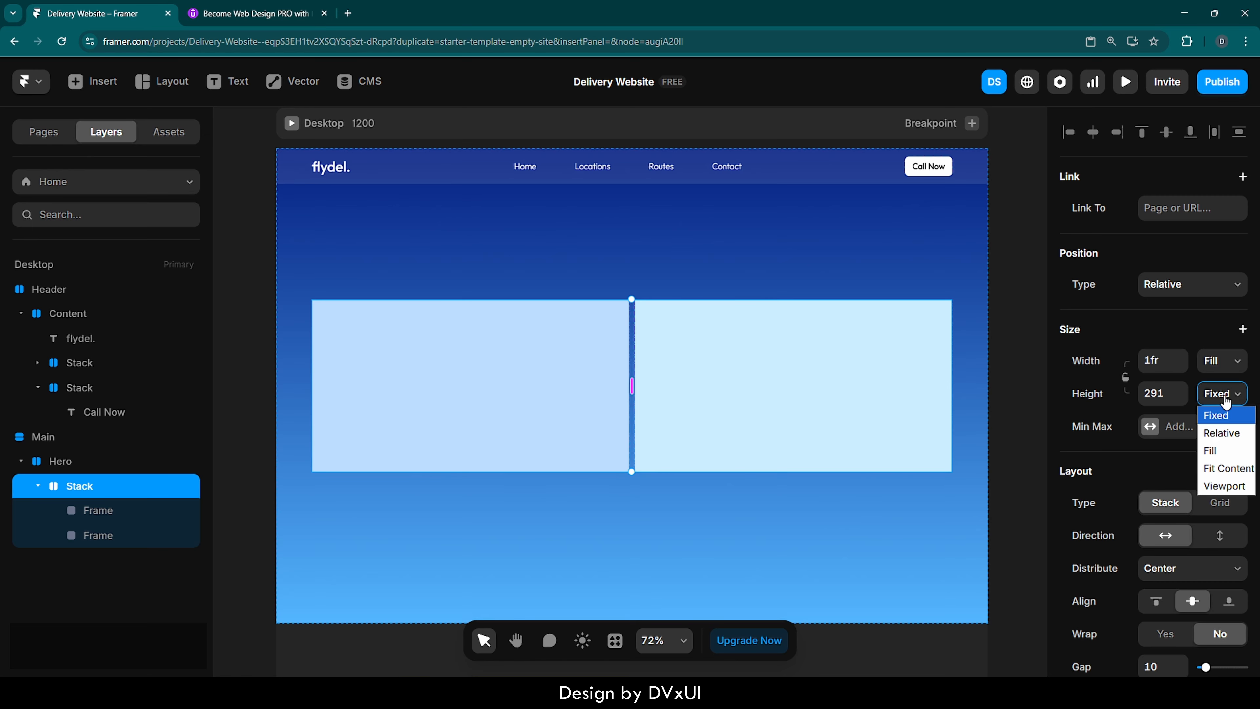
click(1225, 450)
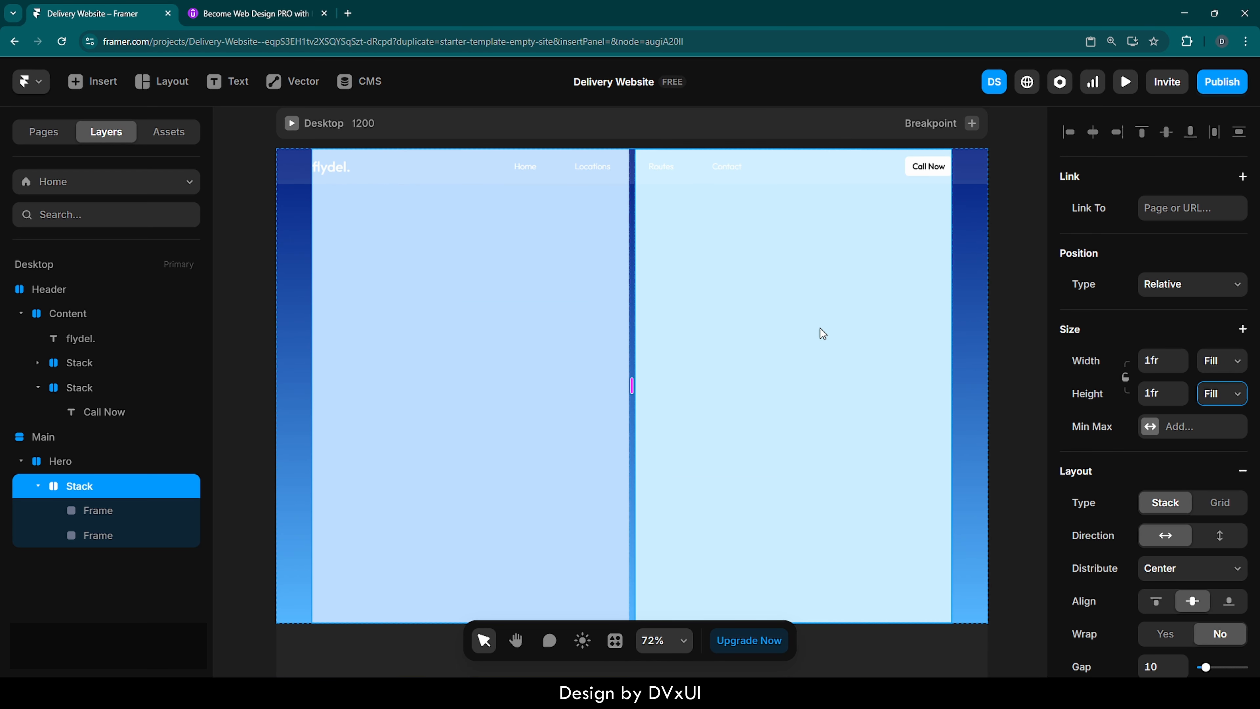
- Remove the fill colour from both column frames in the Hero stack
click(781, 332)
scroll(1090, 450, down, 5)
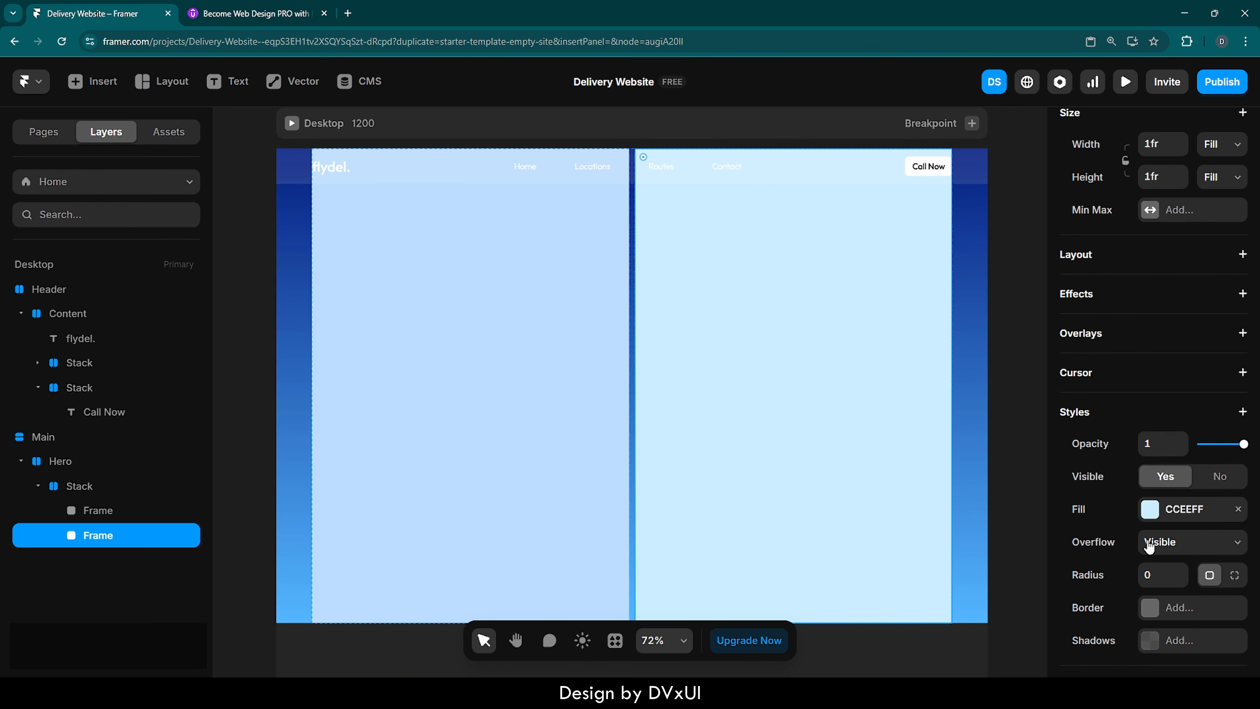
shift+click(555, 482)
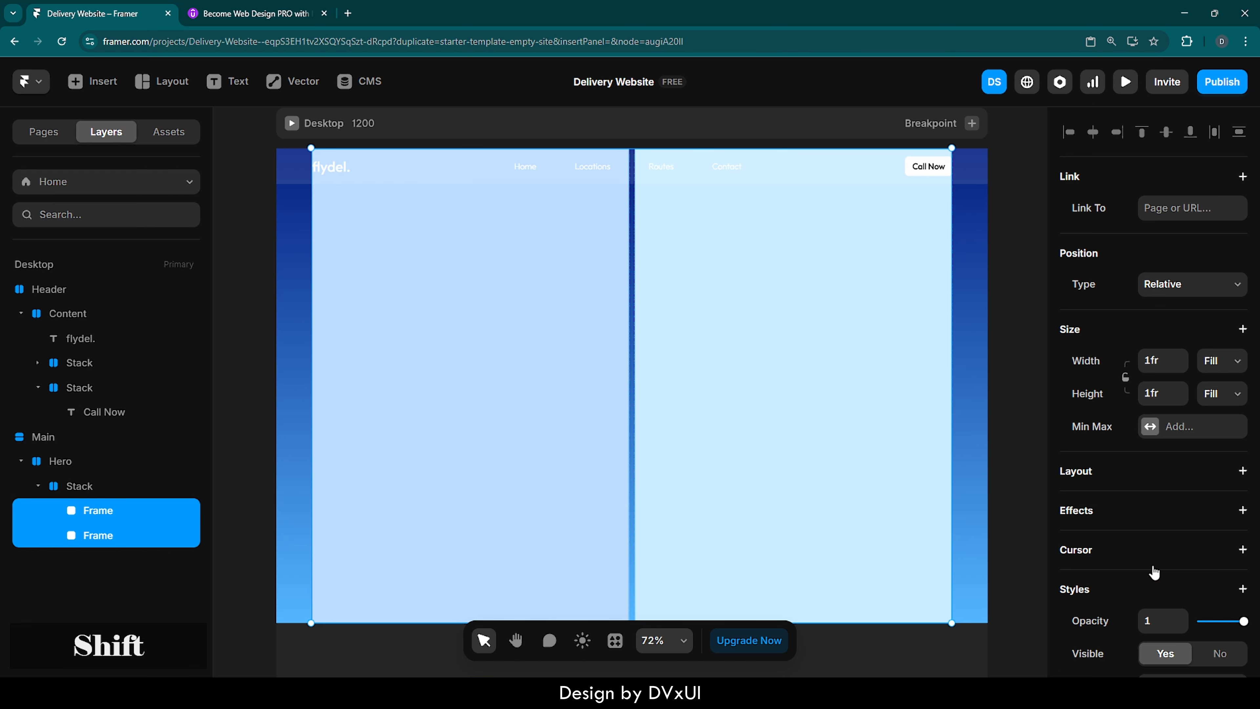
scroll(1157, 583, down, 6)
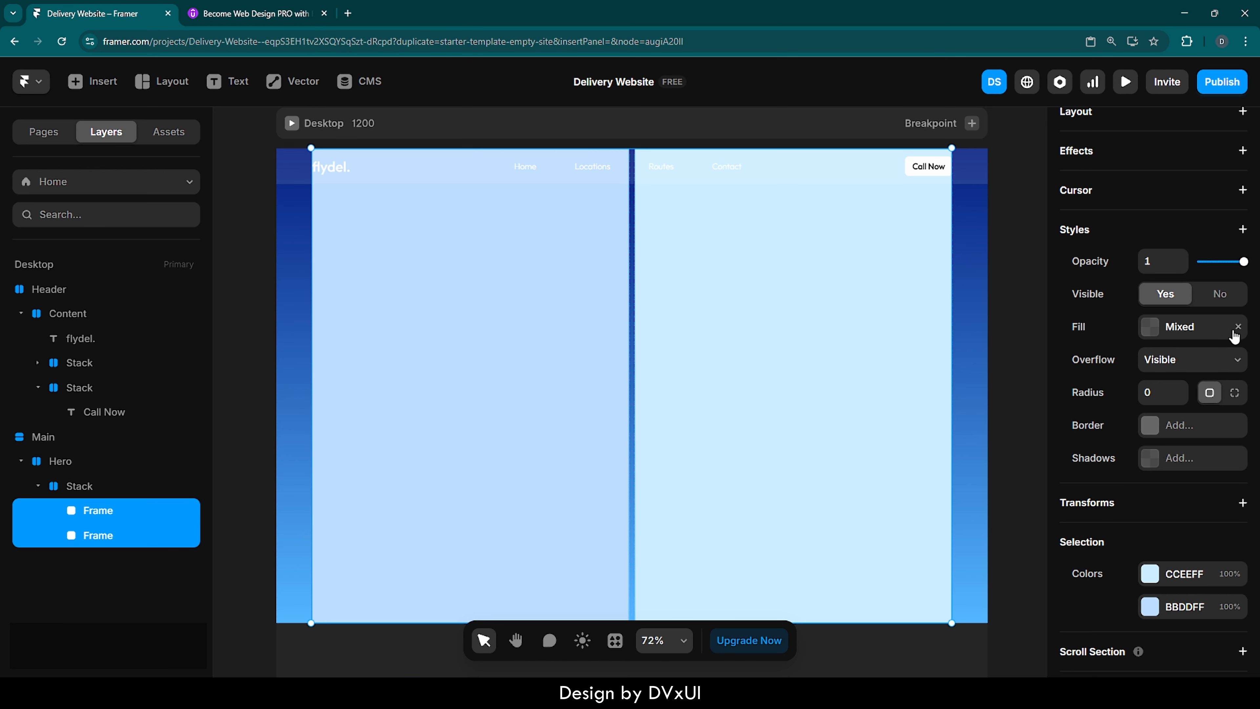
click(1239, 328)
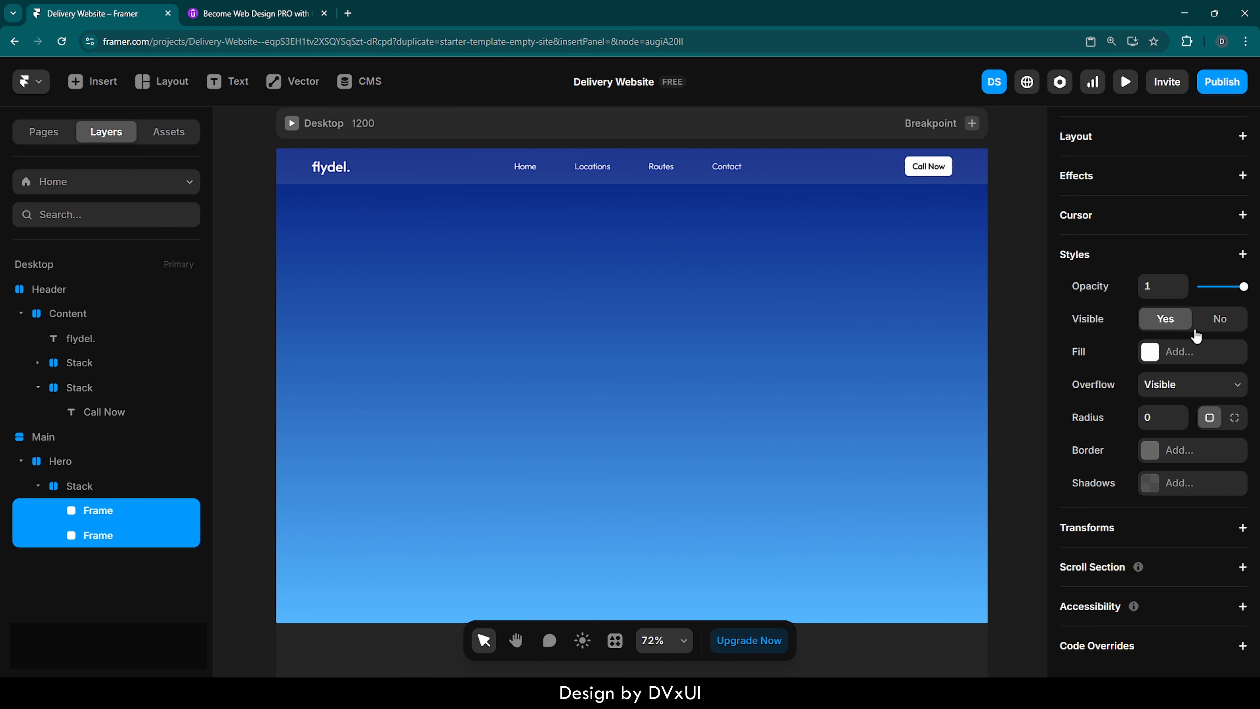
click(1020, 307)
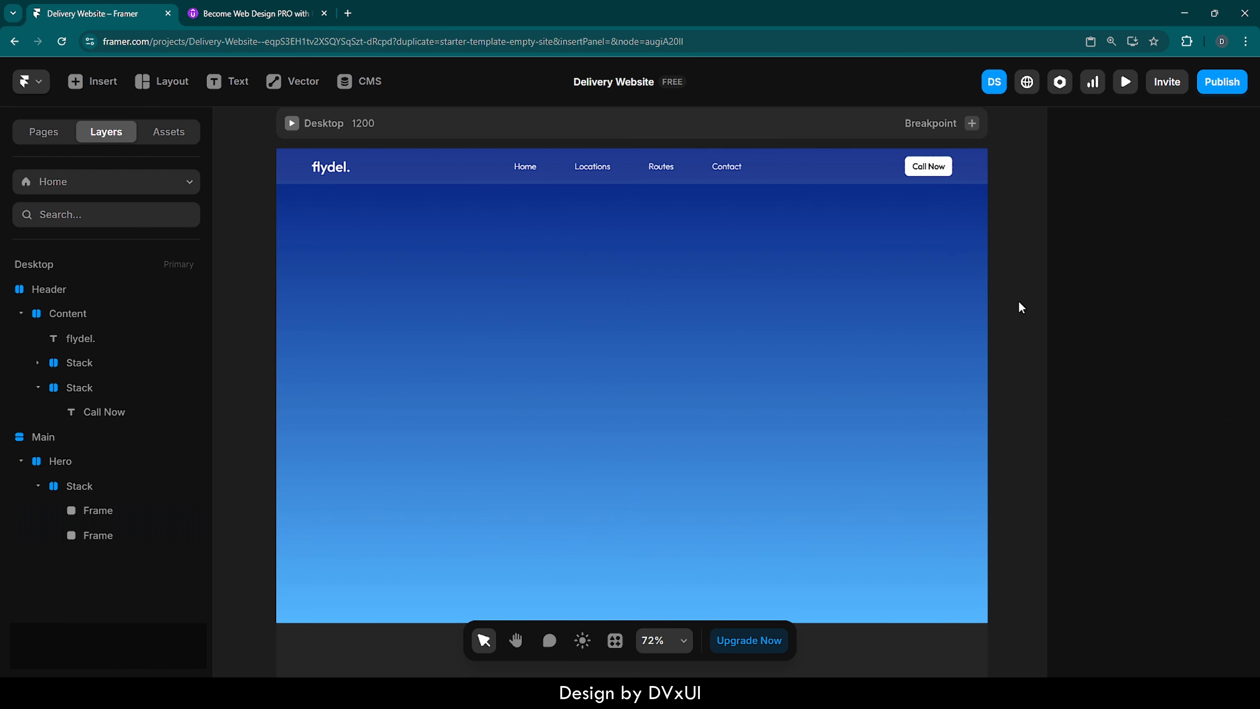
- Paste the copied image of the person in the ski helmet into the right column frame of the Hero
click(764, 352)
click(462, 356)
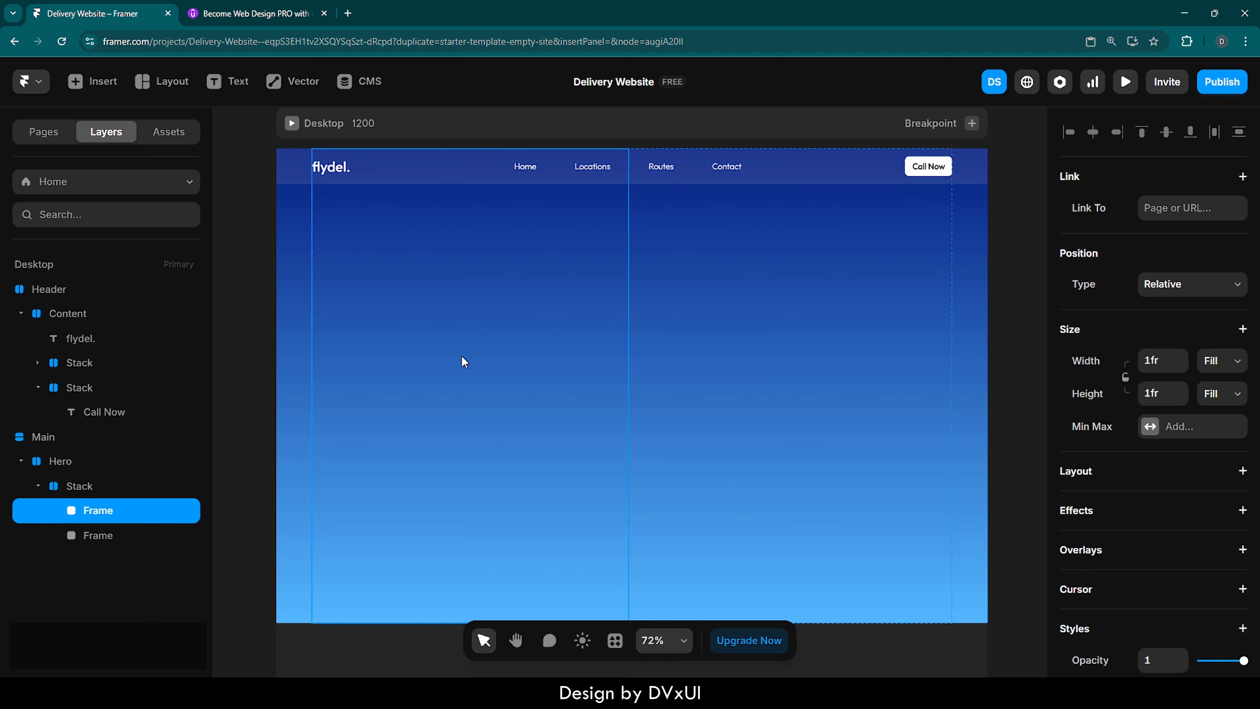
click(739, 365)
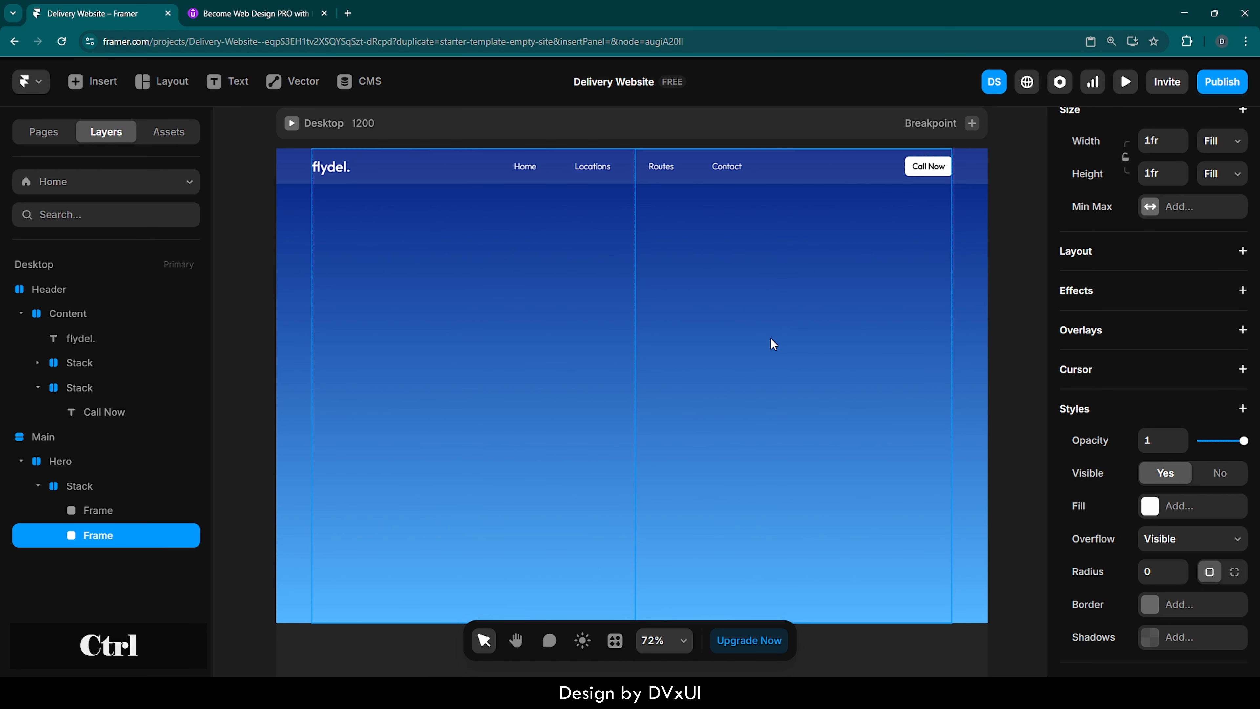
key(ctrl+v)
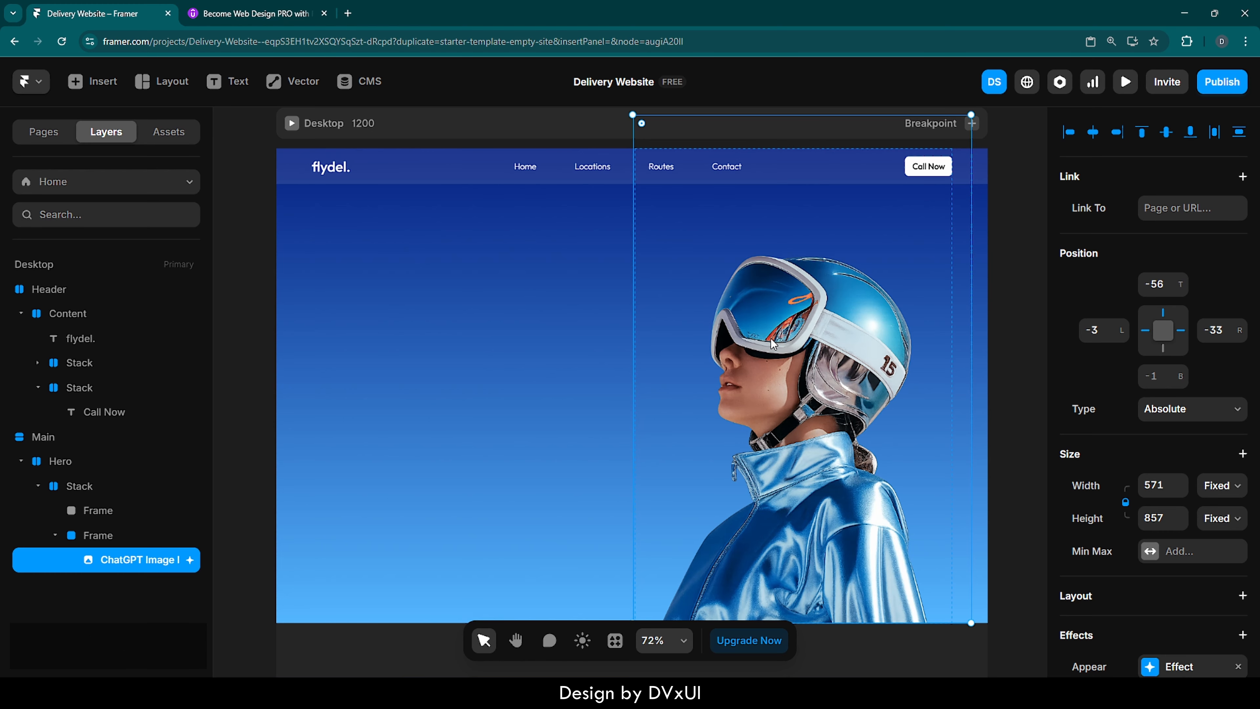
- Rename the frame that holds the helmet picture to Image
click(96, 538)
double_click(113, 540)
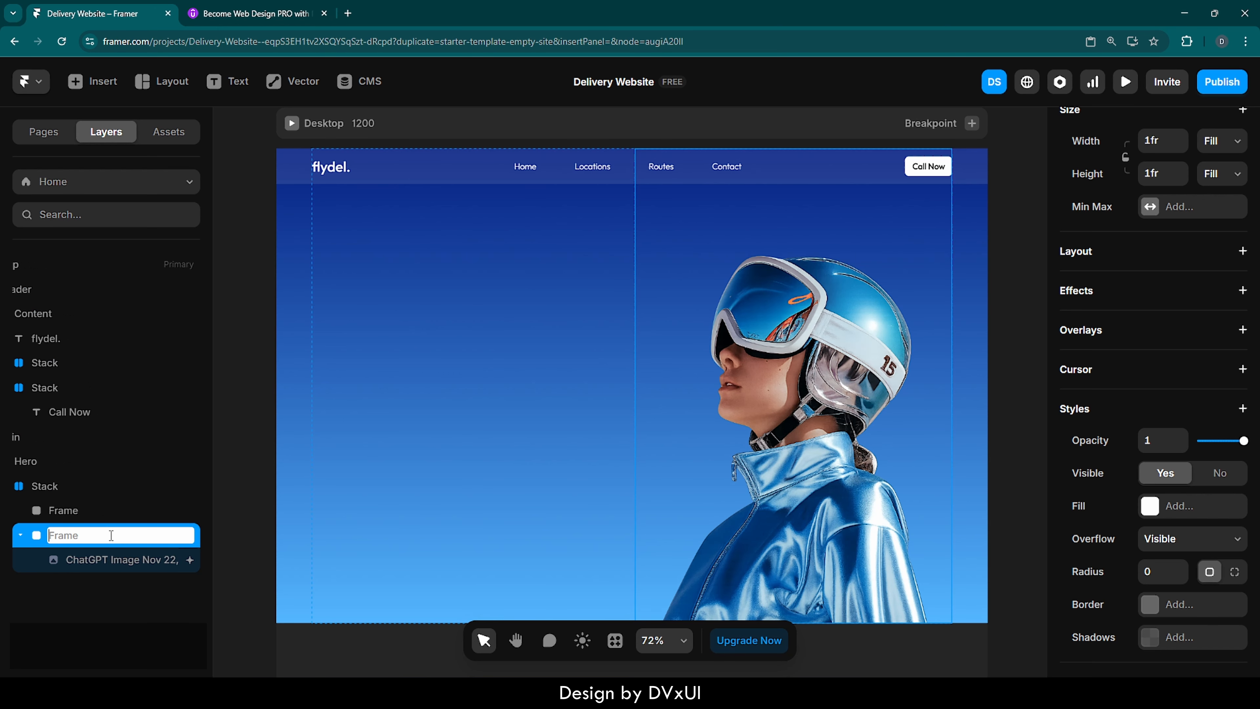
text(Image)
key(Return)
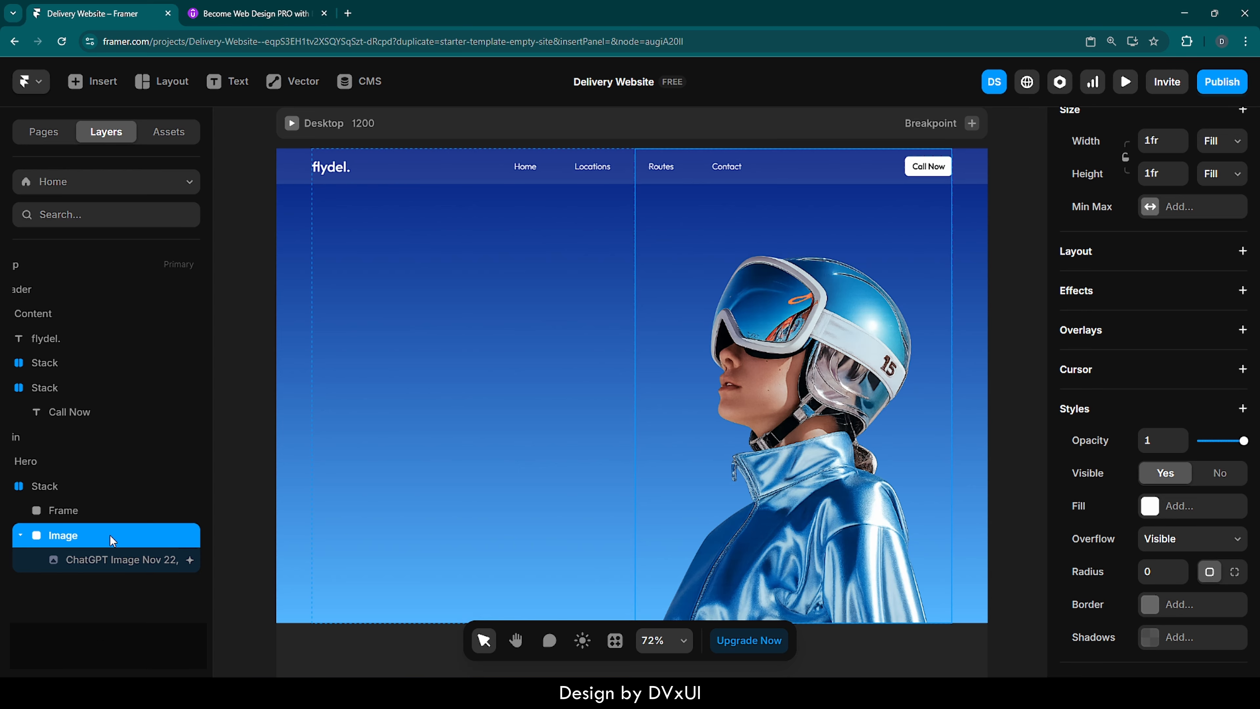
- Add a stack layout to the Image frame and align its content to the bottom
click(1079, 252)
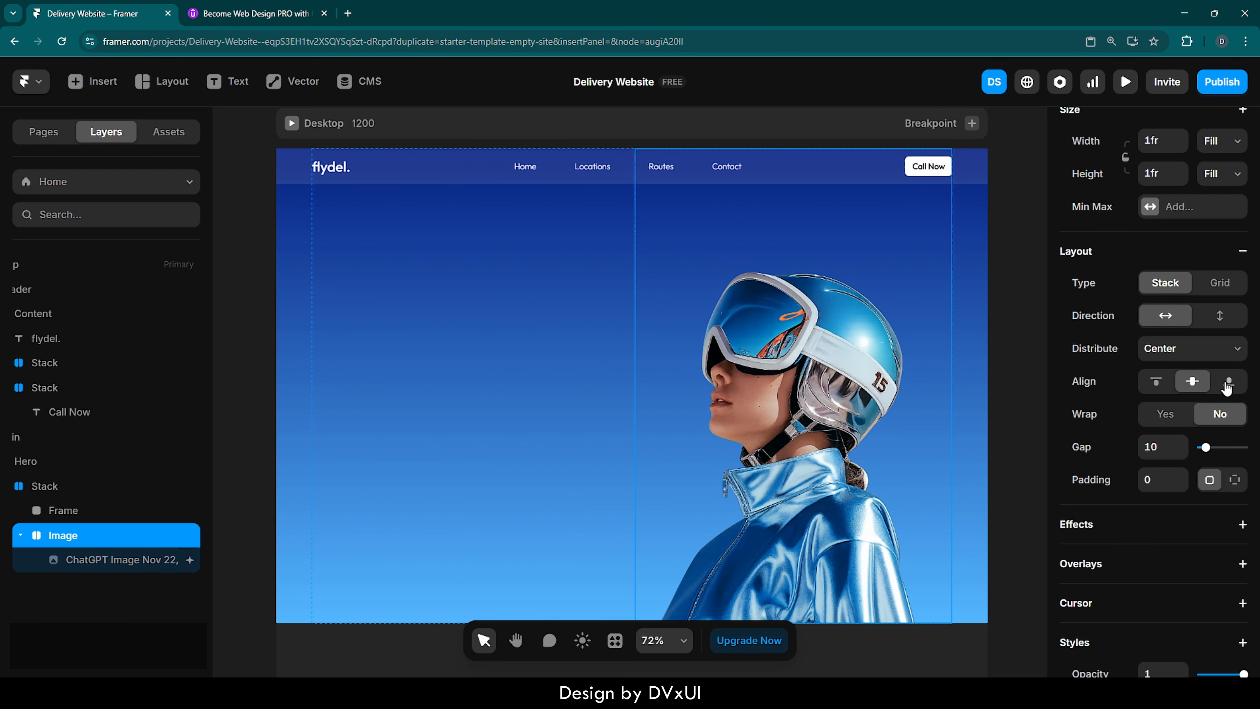
click(1229, 383)
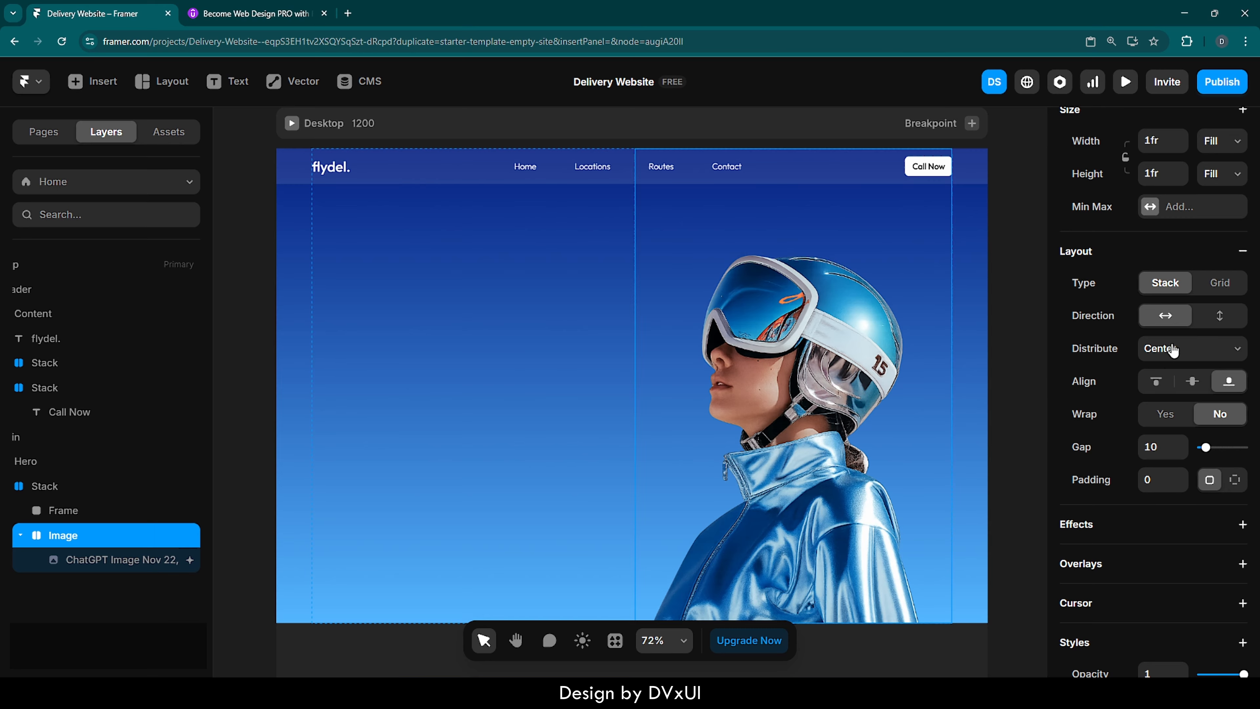
click(1173, 350)
click(1000, 333)
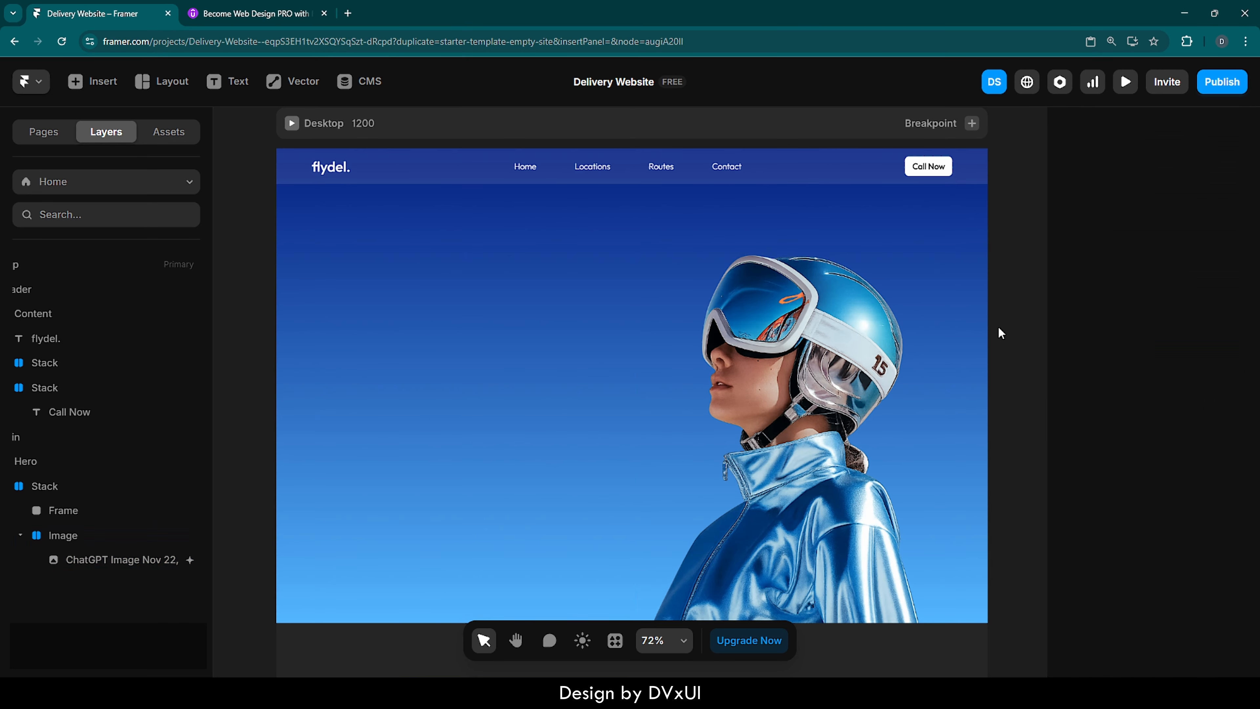
click(758, 338)
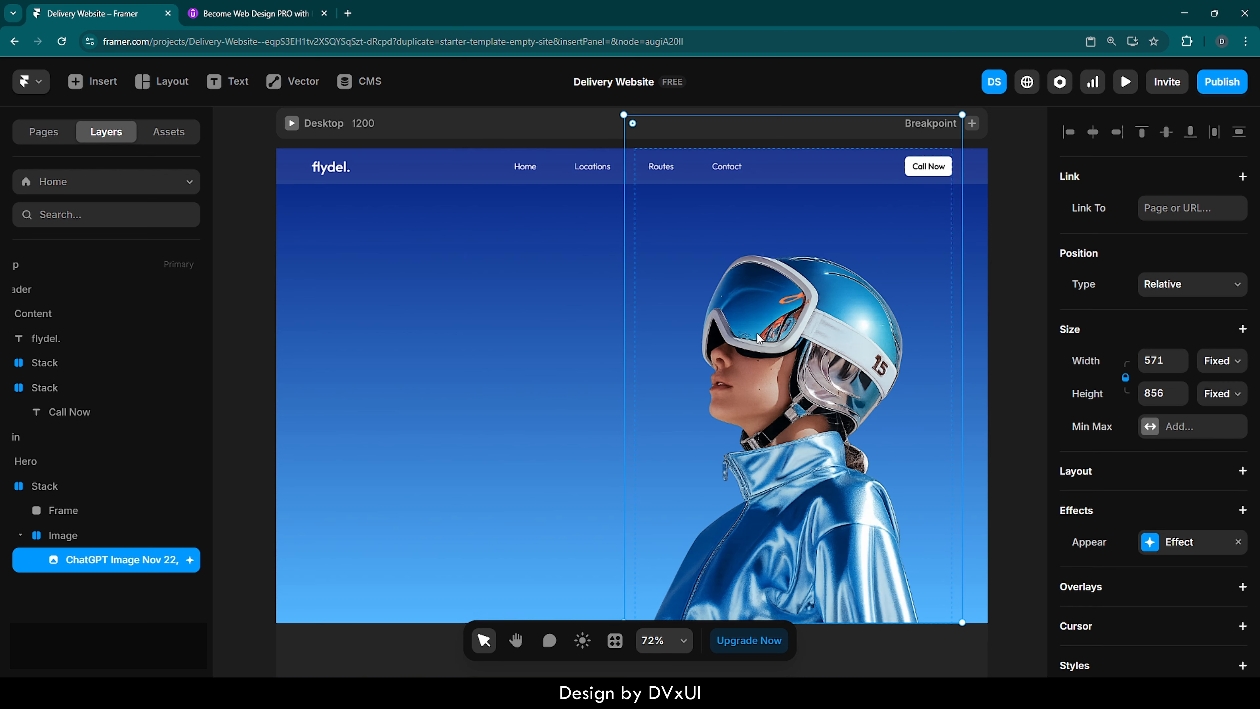
- Paste the copied ratings stack and Hero Elements into the left column frame of the Hero
click(470, 304)
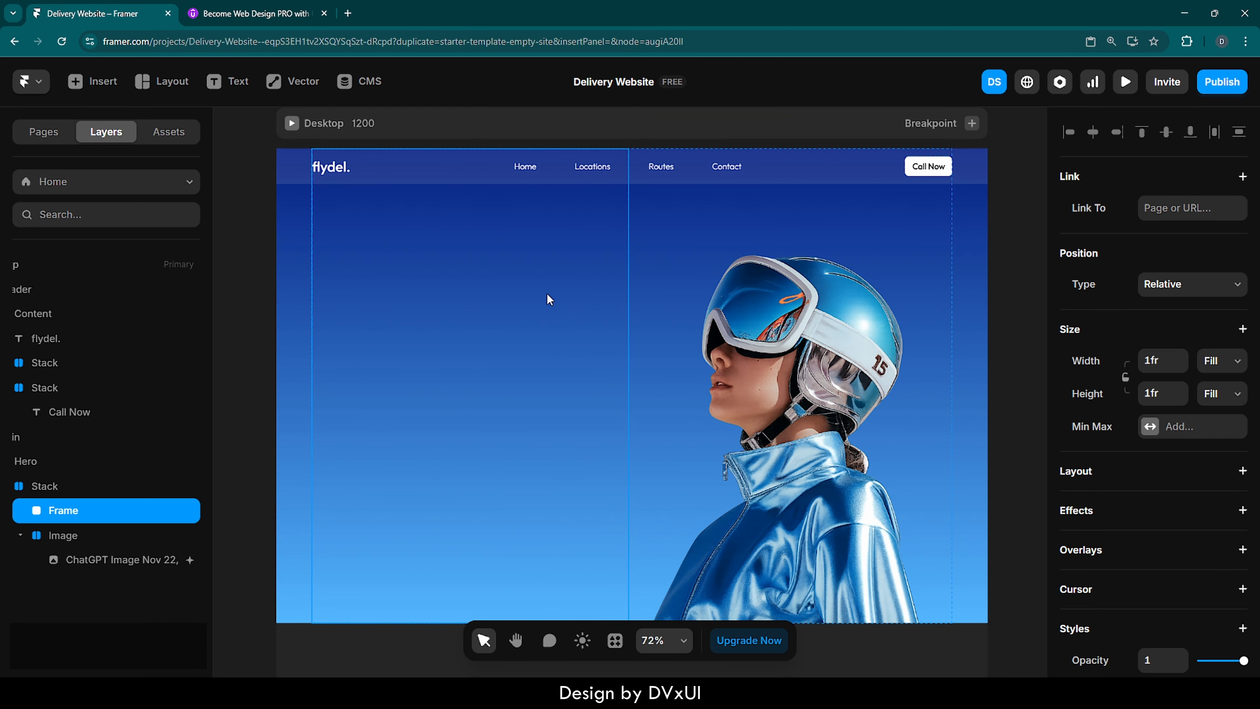
key(ctrl)
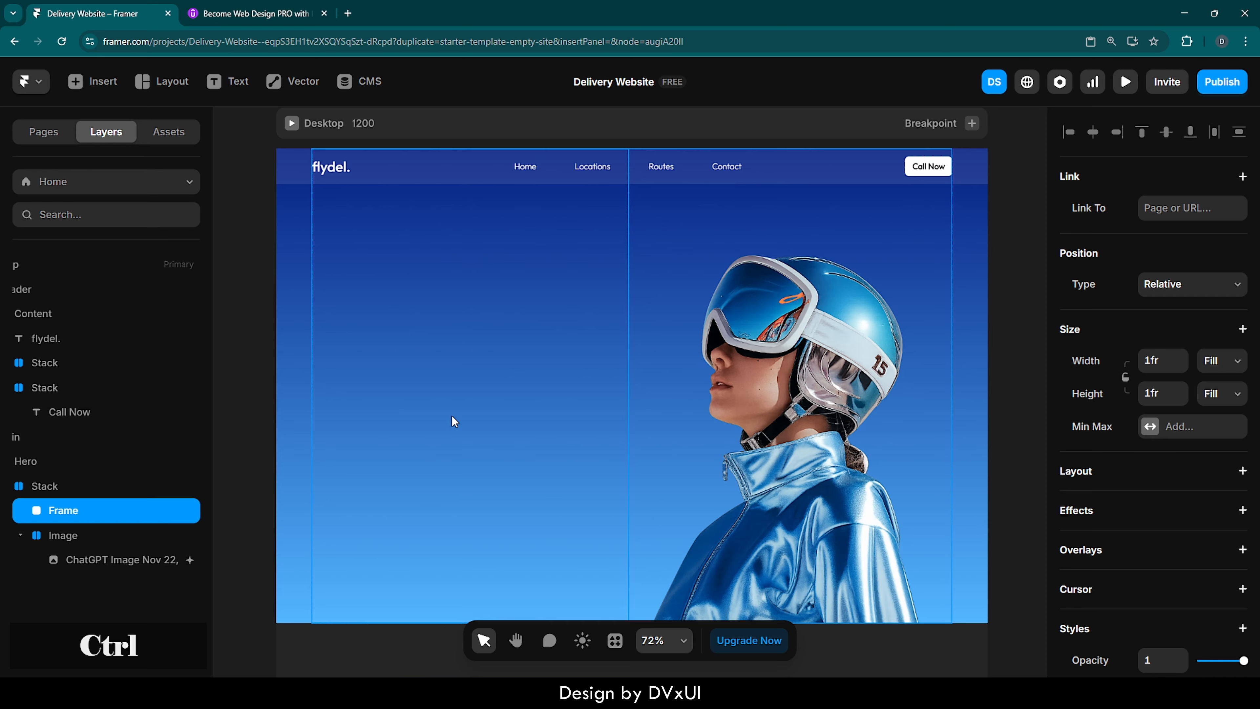
key(ctrl+v)
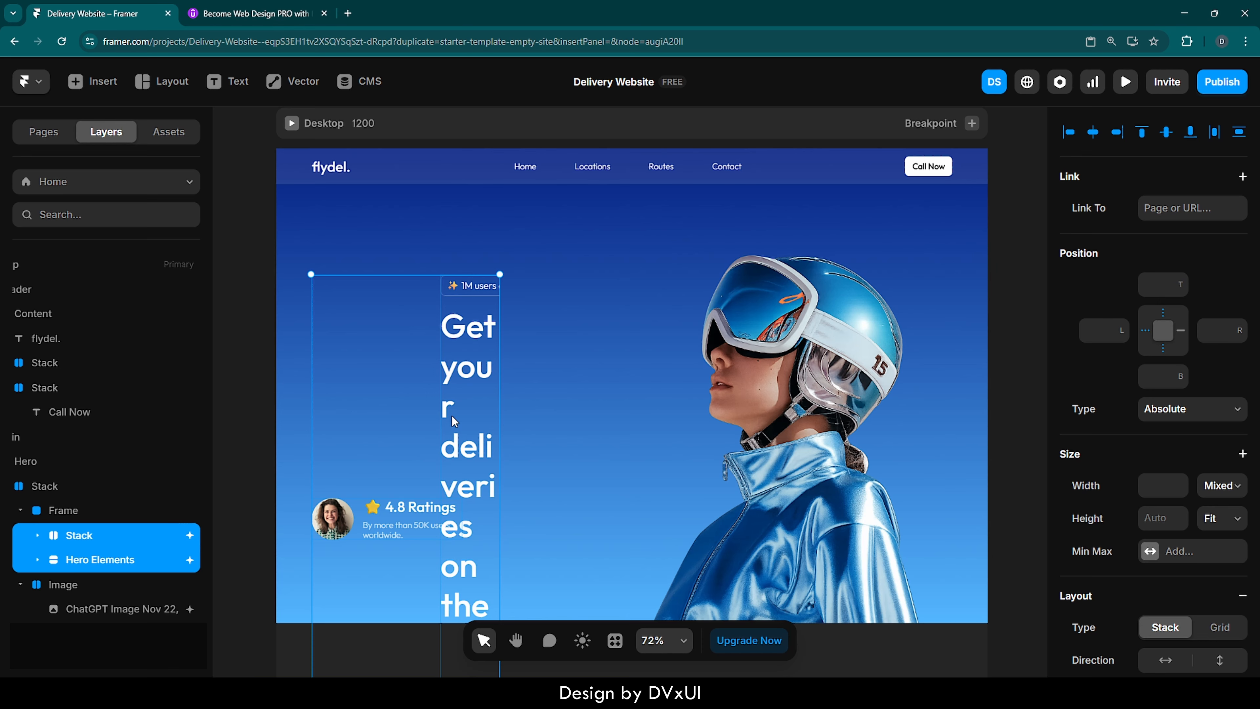
- Add a vertical stack layout to the left column frame of the Hero
click(561, 298)
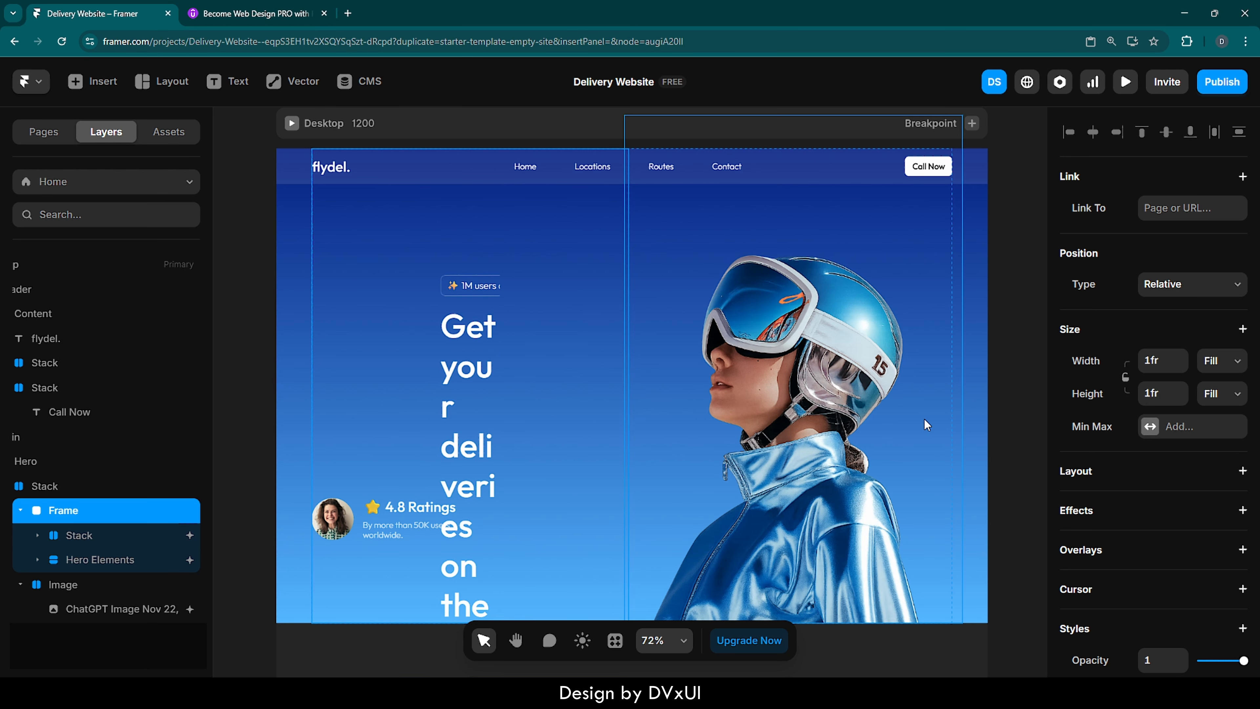
click(1072, 473)
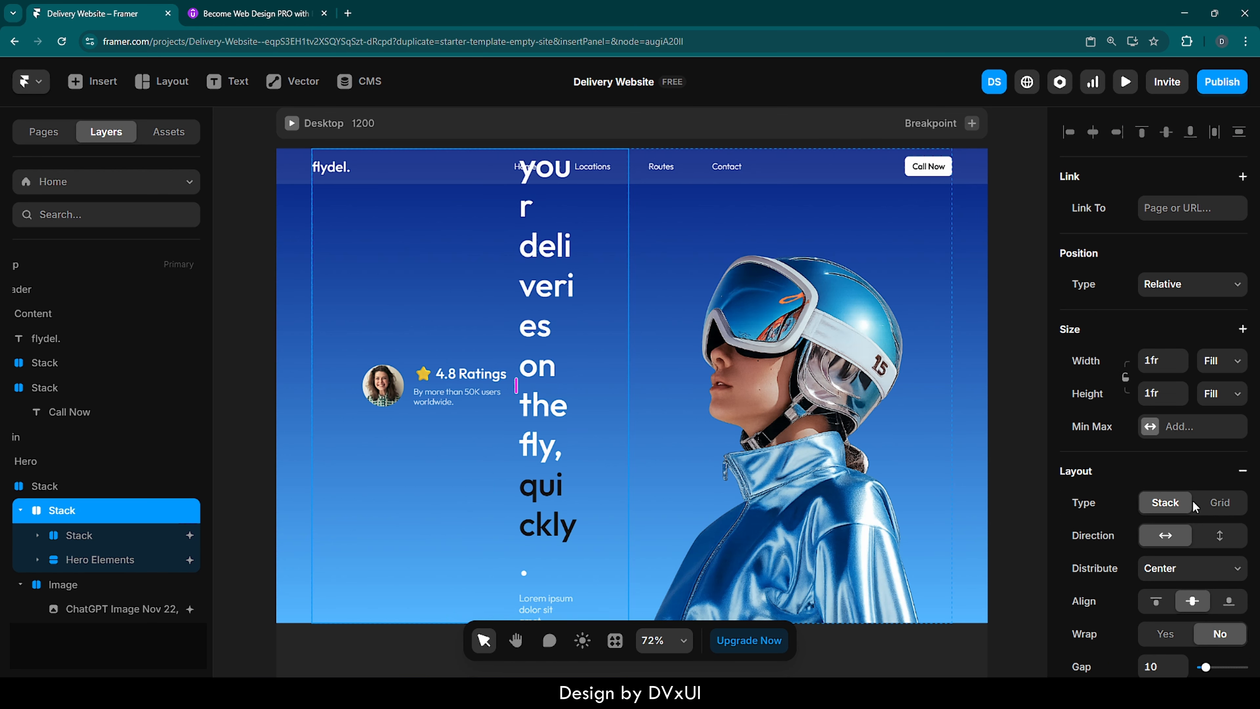
scroll(1114, 543, down, 2)
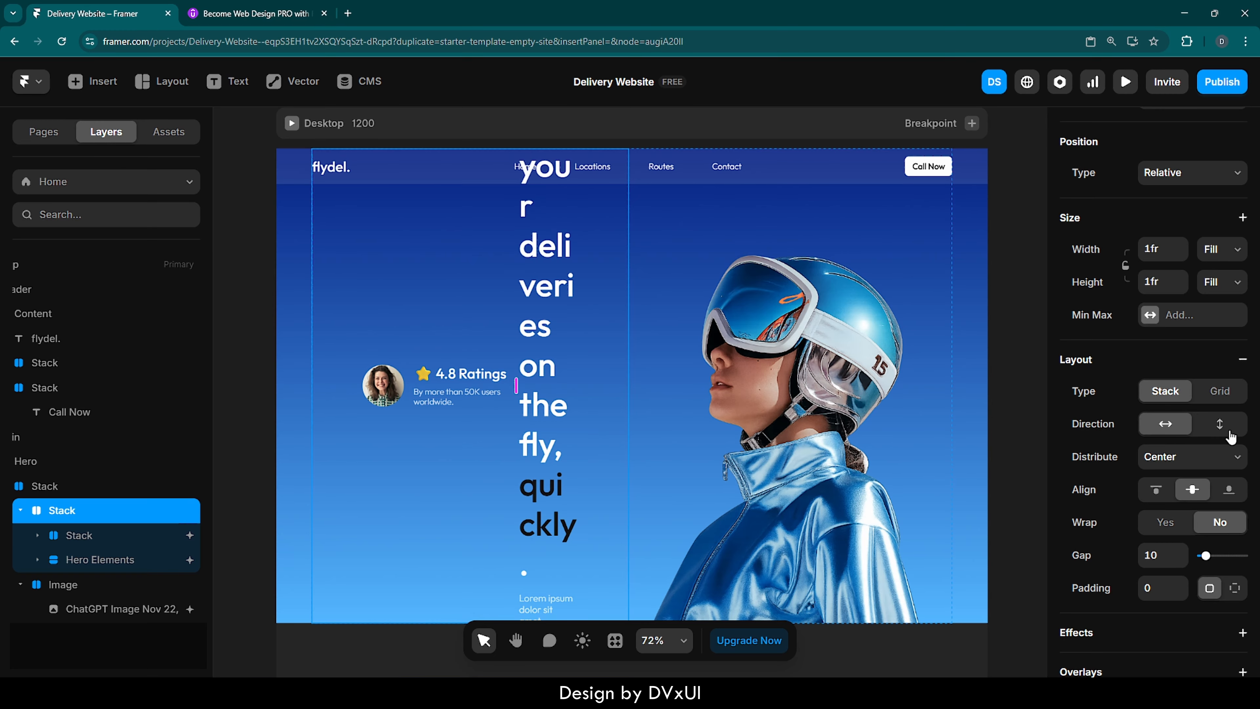
click(1223, 431)
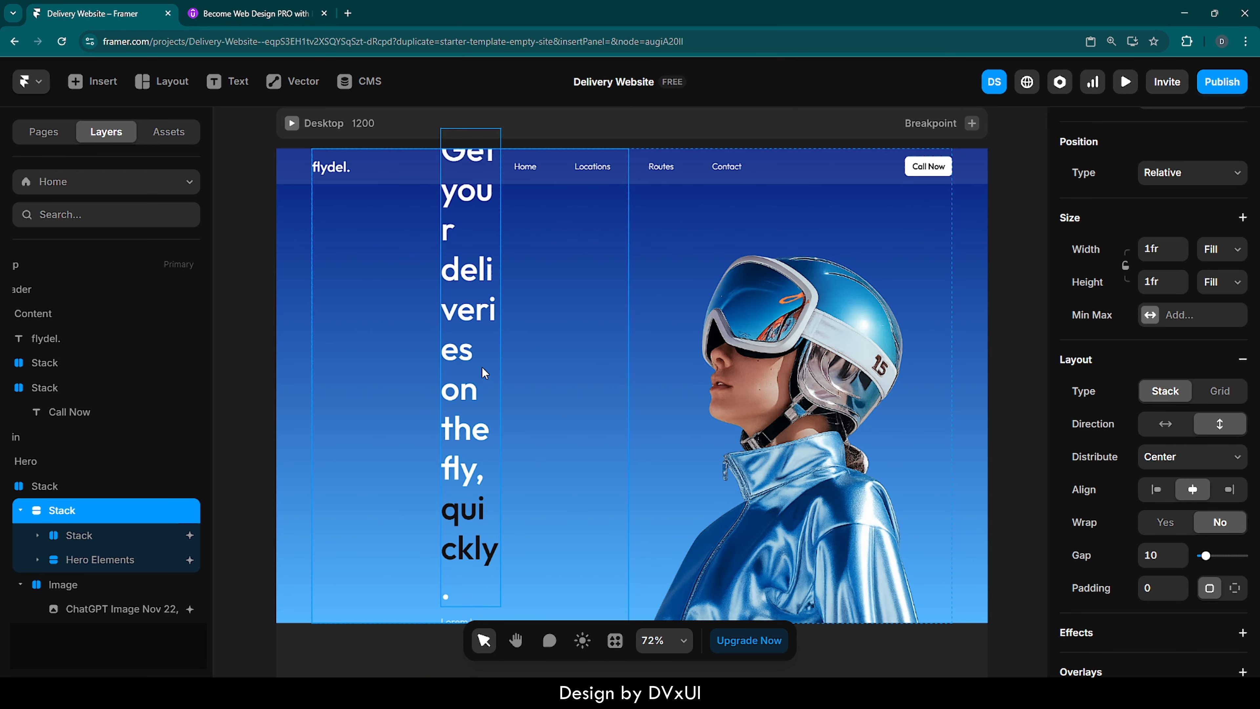
- Set the width of Hero Elements to Fill
click(481, 380)
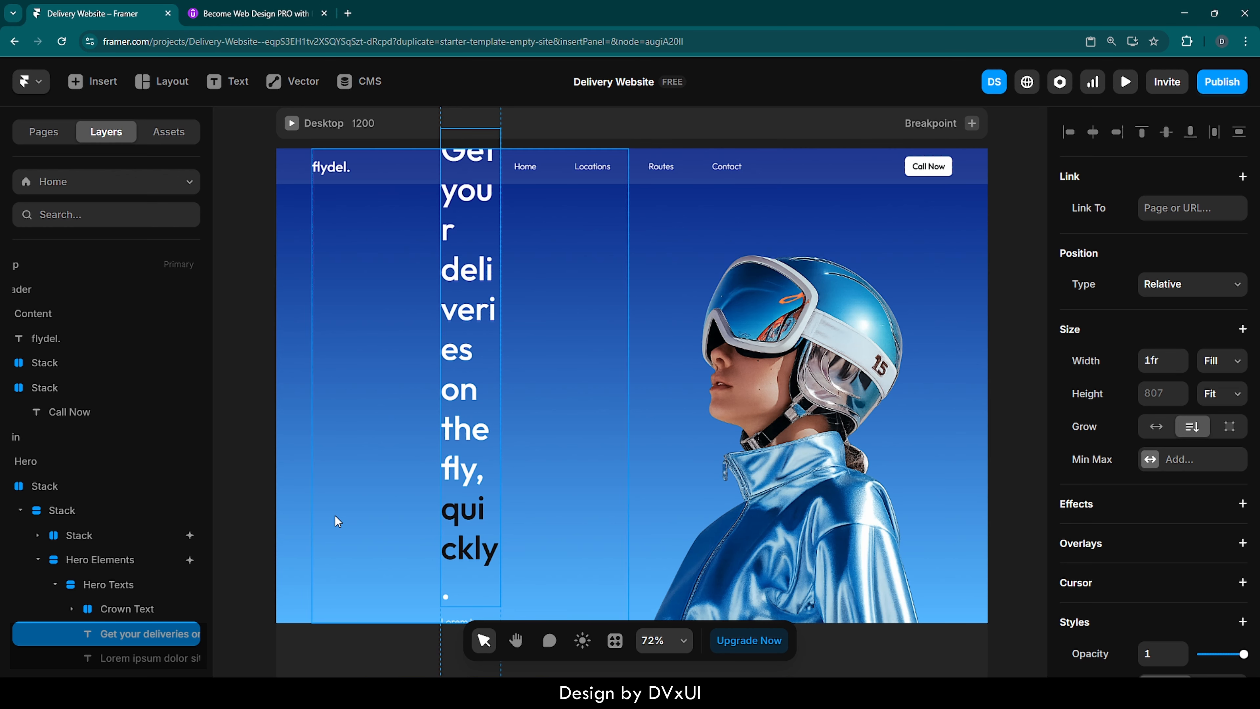
click(106, 561)
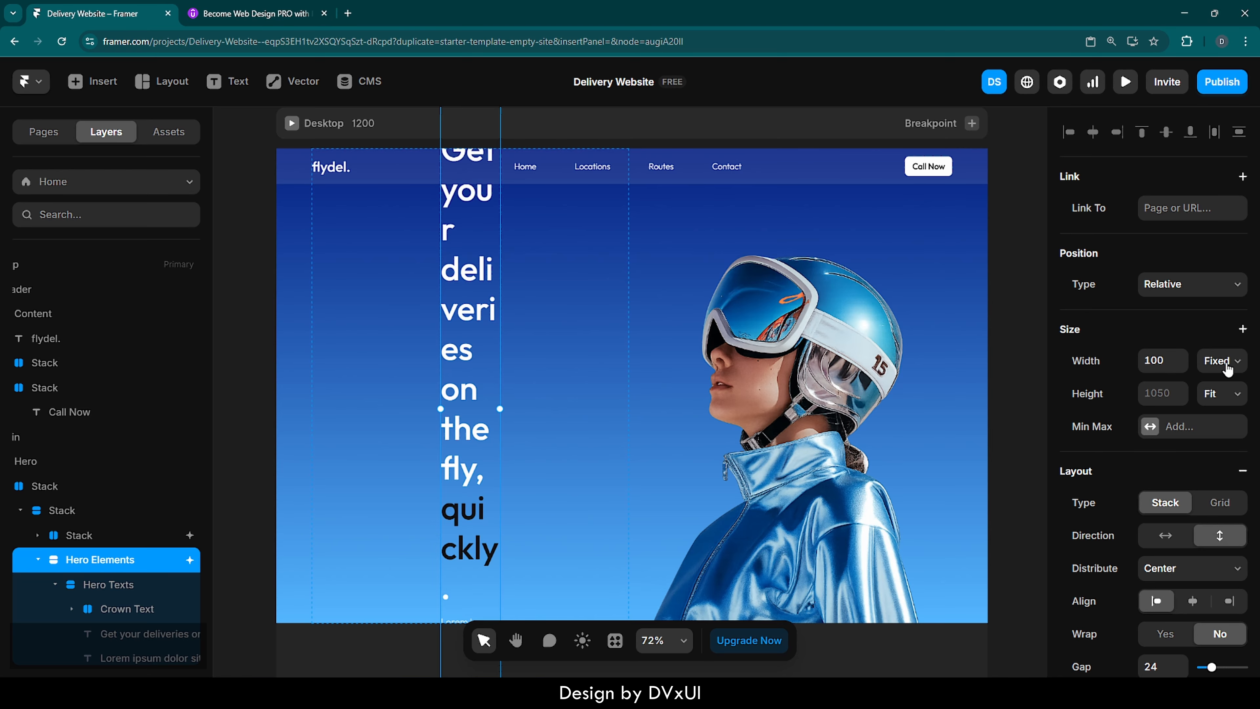
click(1220, 361)
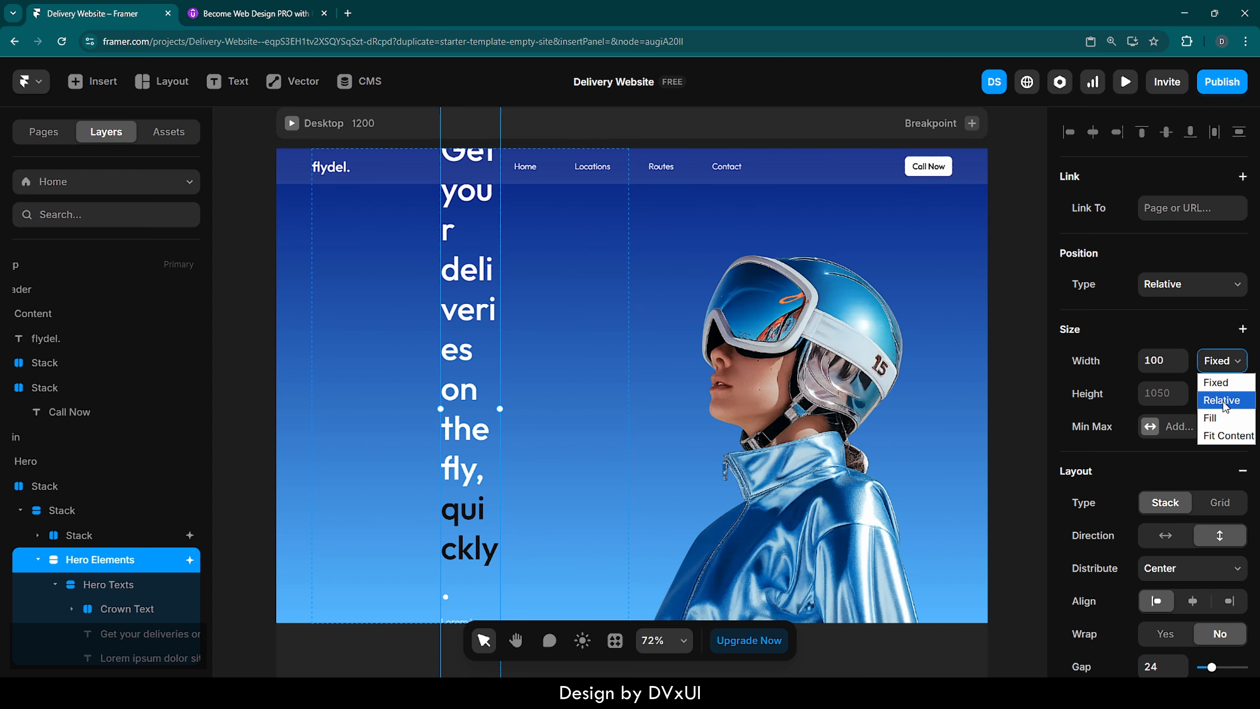
click(1225, 418)
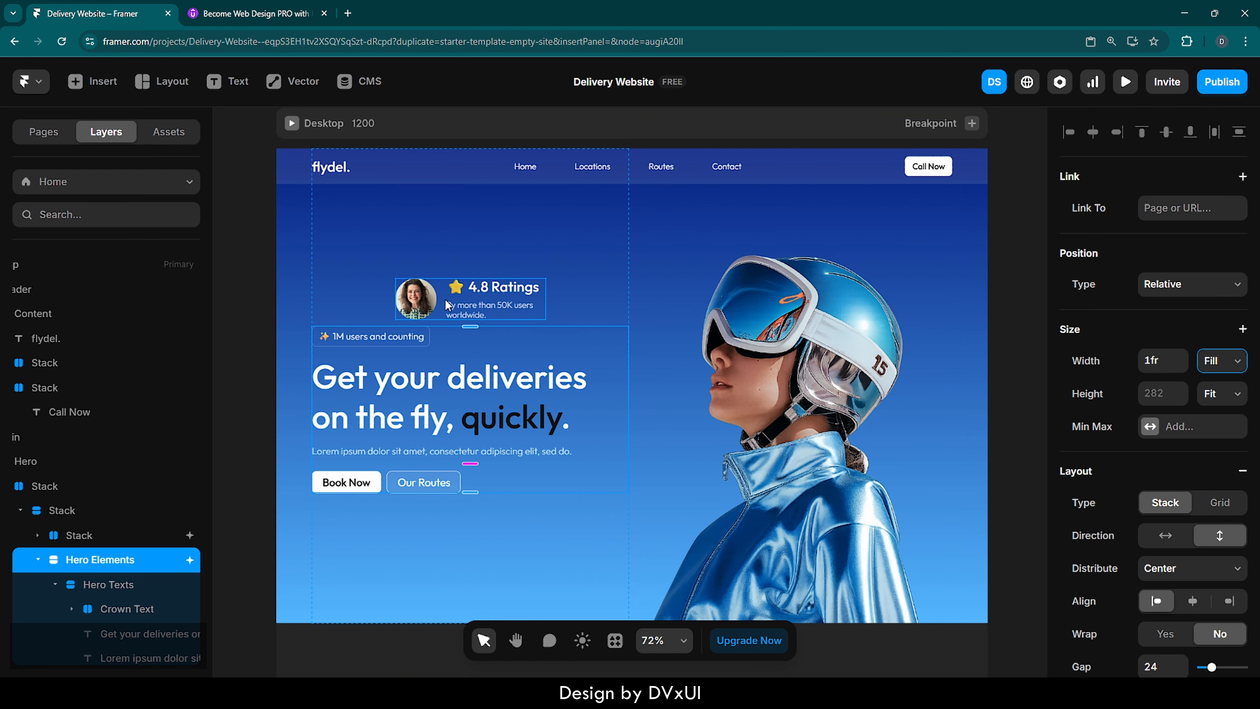
- Rename the stack that holds the ratings and Hero Elements to Left Content
click(43, 513)
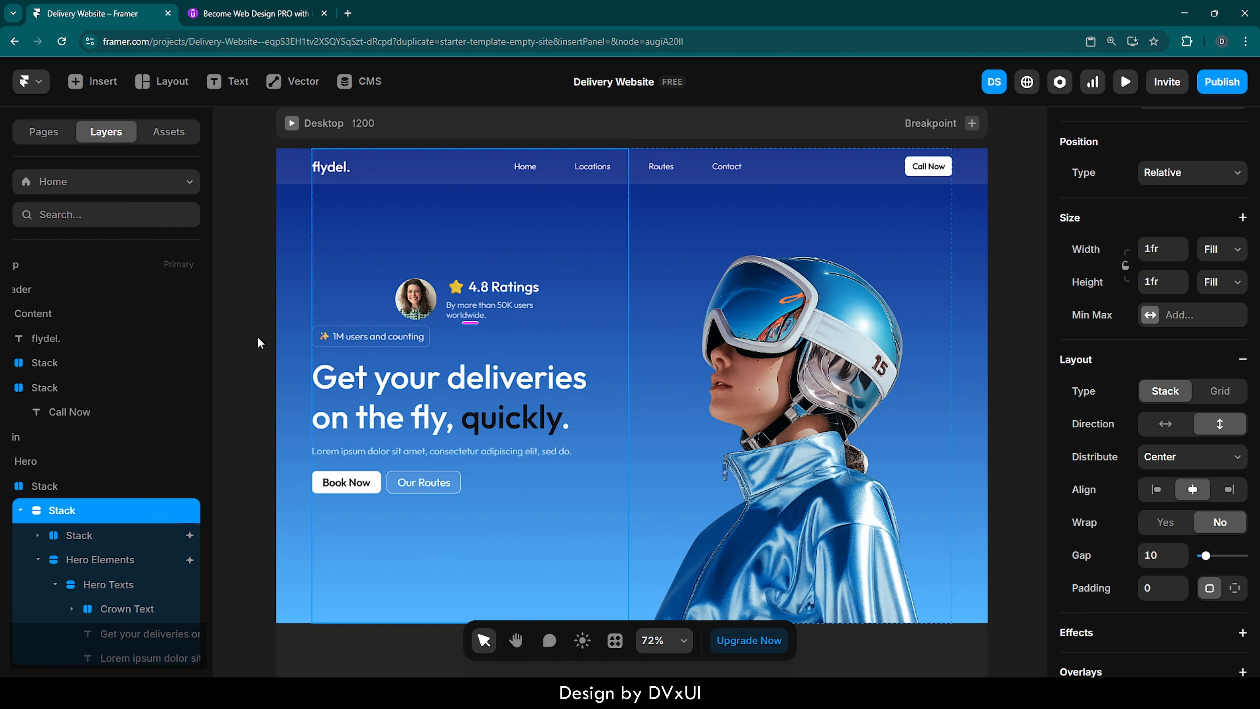
double_click(64, 511)
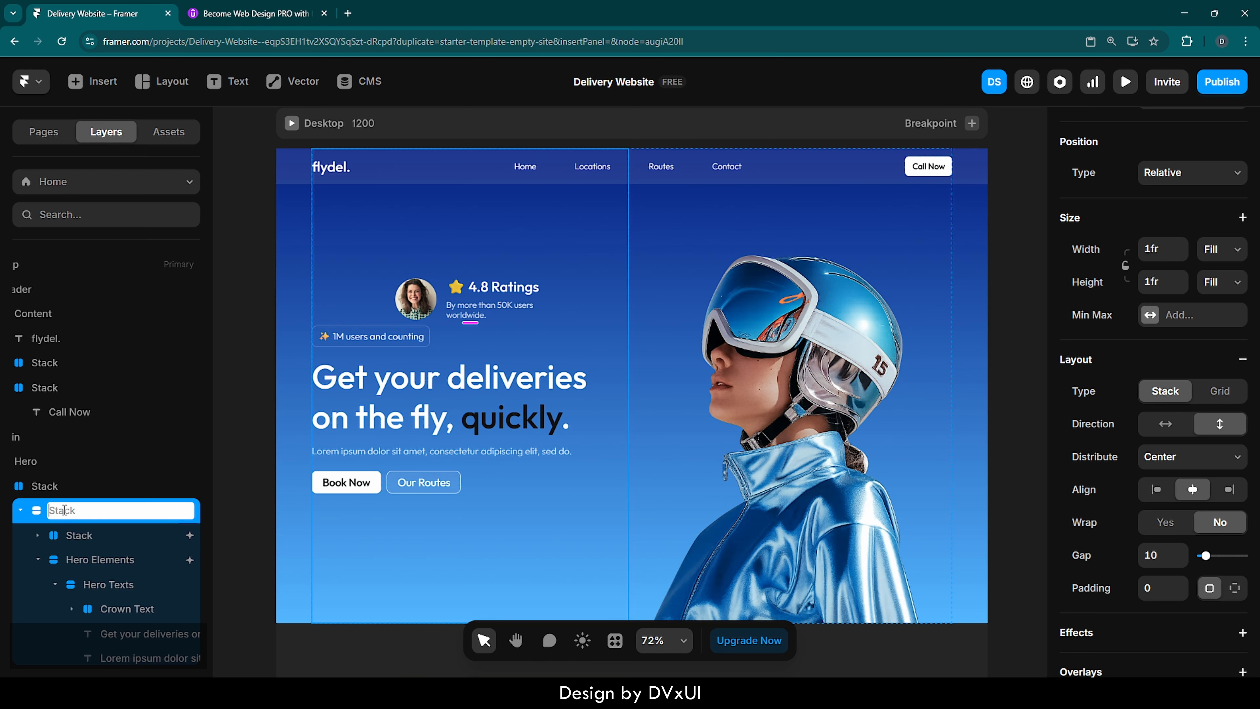
key(shift)
key(shift+End)
text(Left Content)
key(Return)
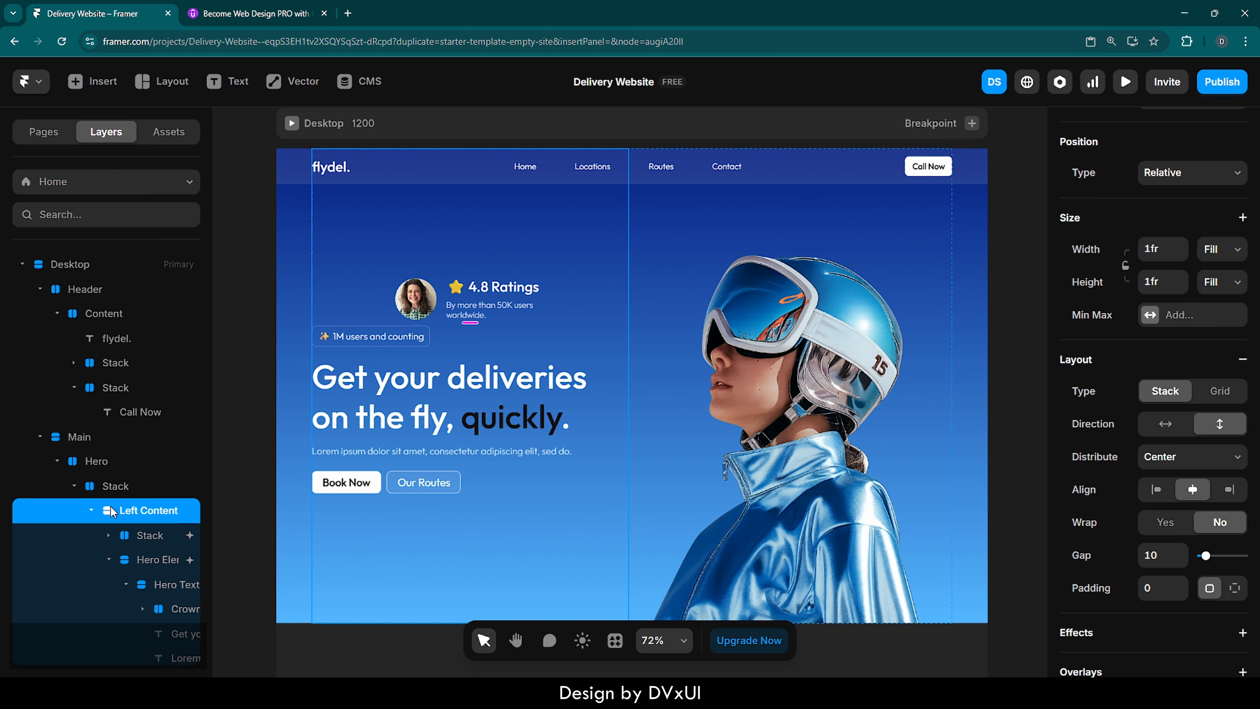
- Collapse the Left Content layers and rename the Image stack to Right Content
click(90, 511)
click(130, 540)
double_click(130, 540)
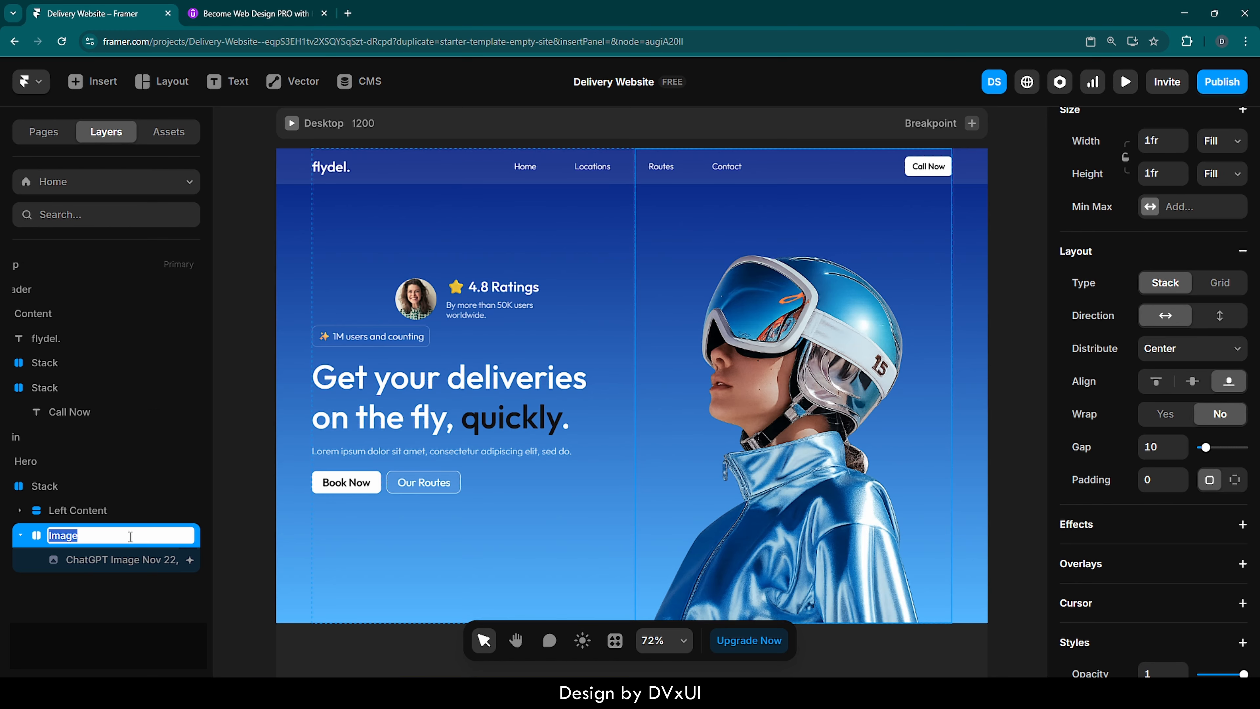
key(BackSpace)
text(Right Content)
key(Return)
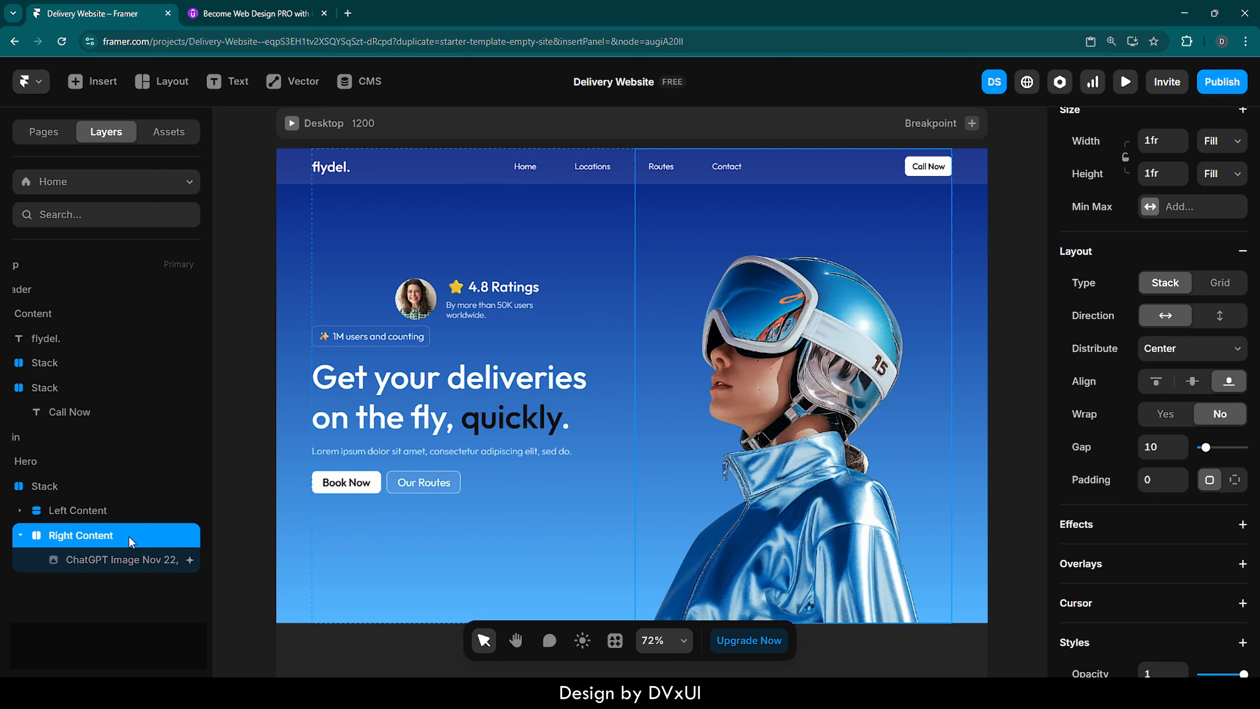
- Left-align the children of Left Content and move the ratings stack below Hero Elements
click(92, 515)
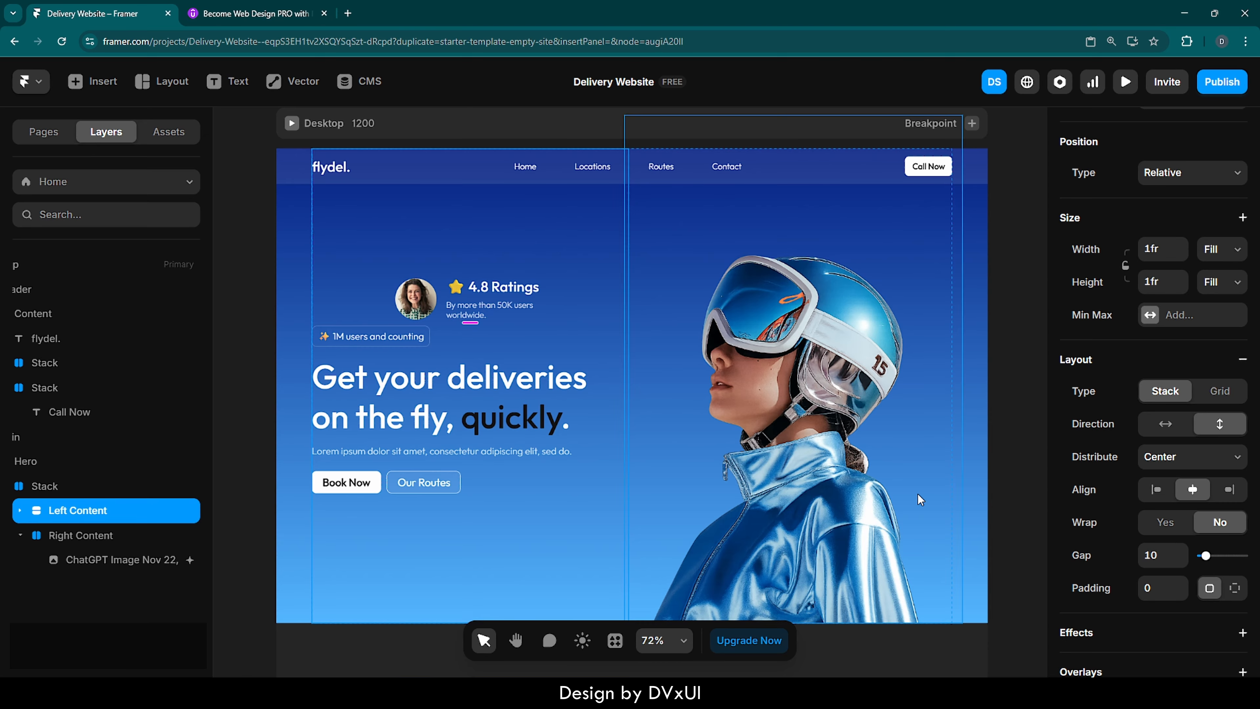
scroll(1115, 496, down, 1)
click(1155, 469)
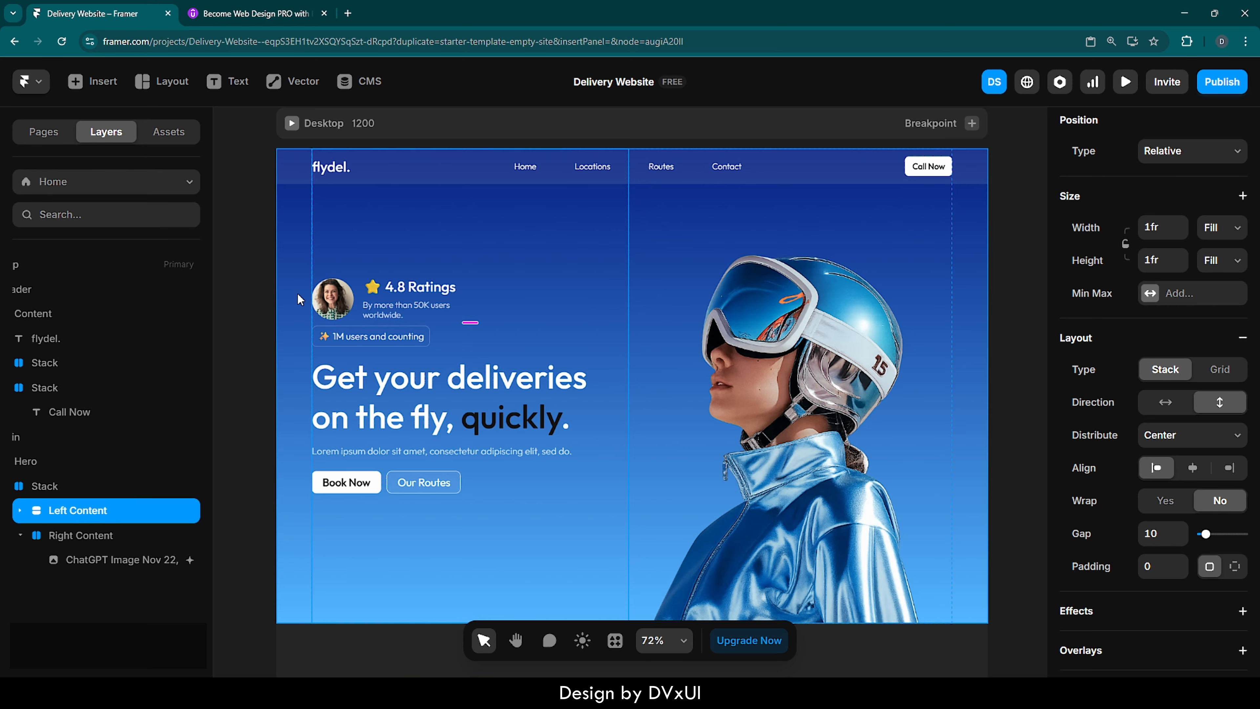
click(353, 313)
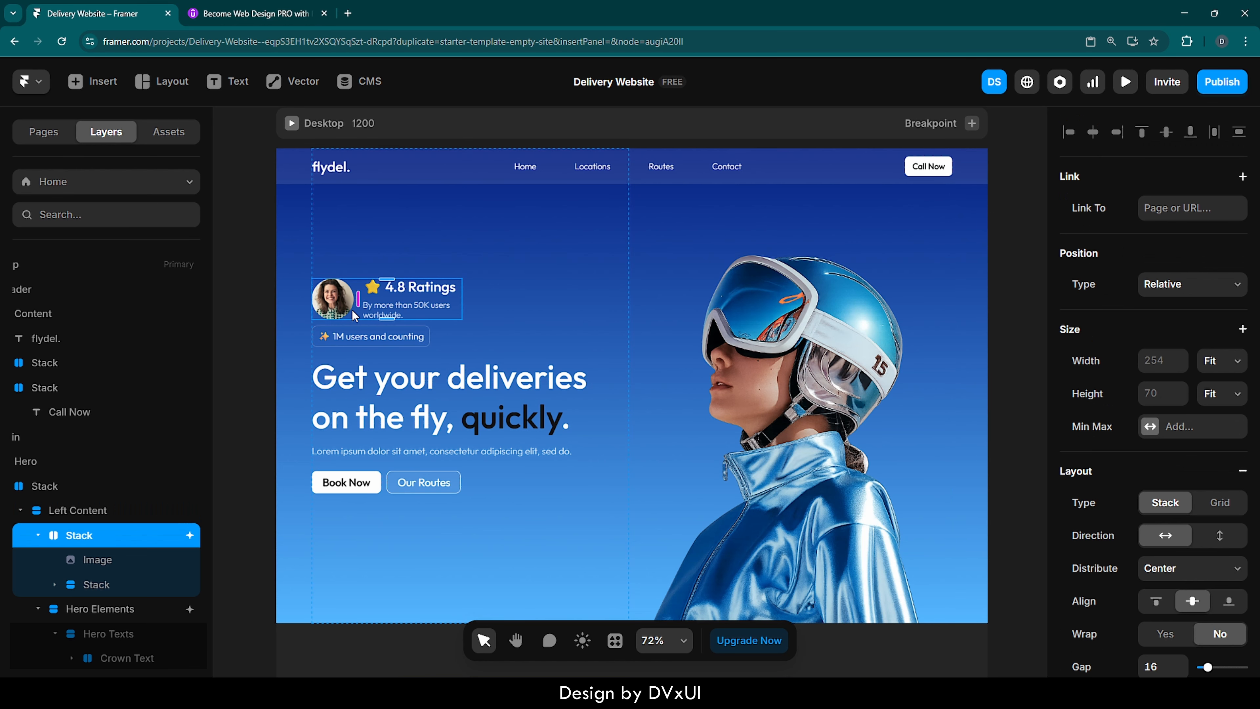
key(Down)
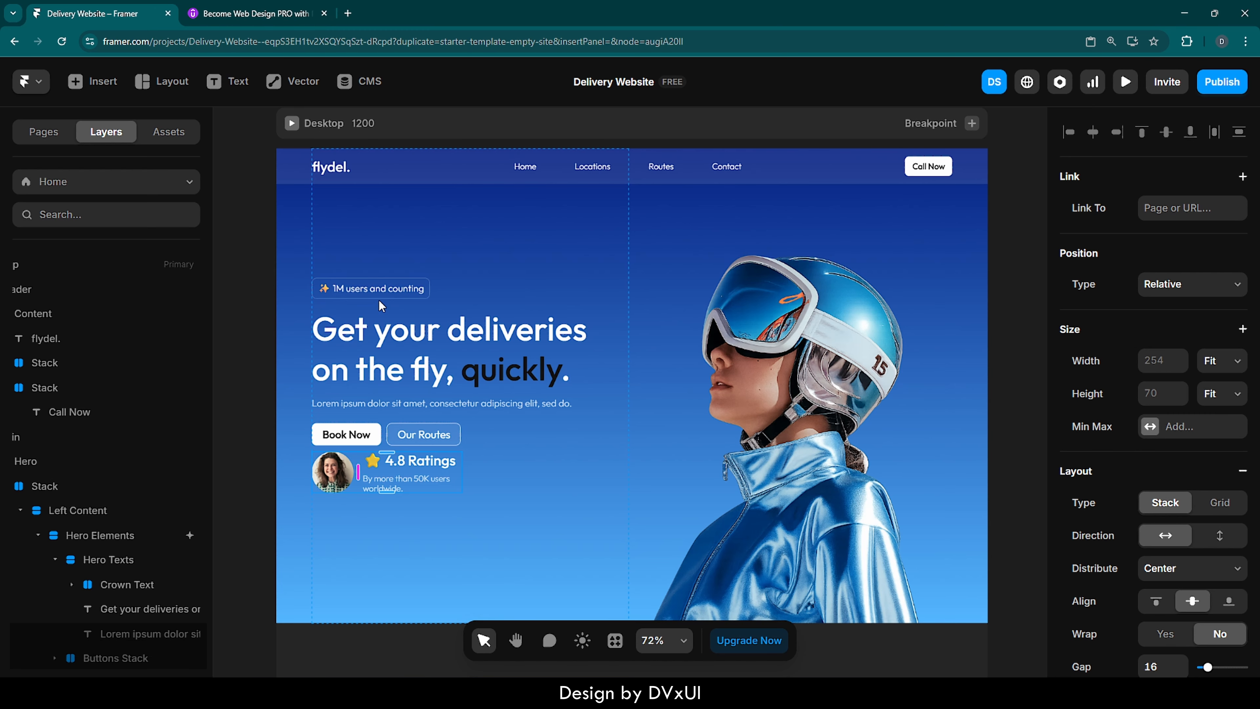
- Set the gap of the Left Content stack to 80
click(591, 223)
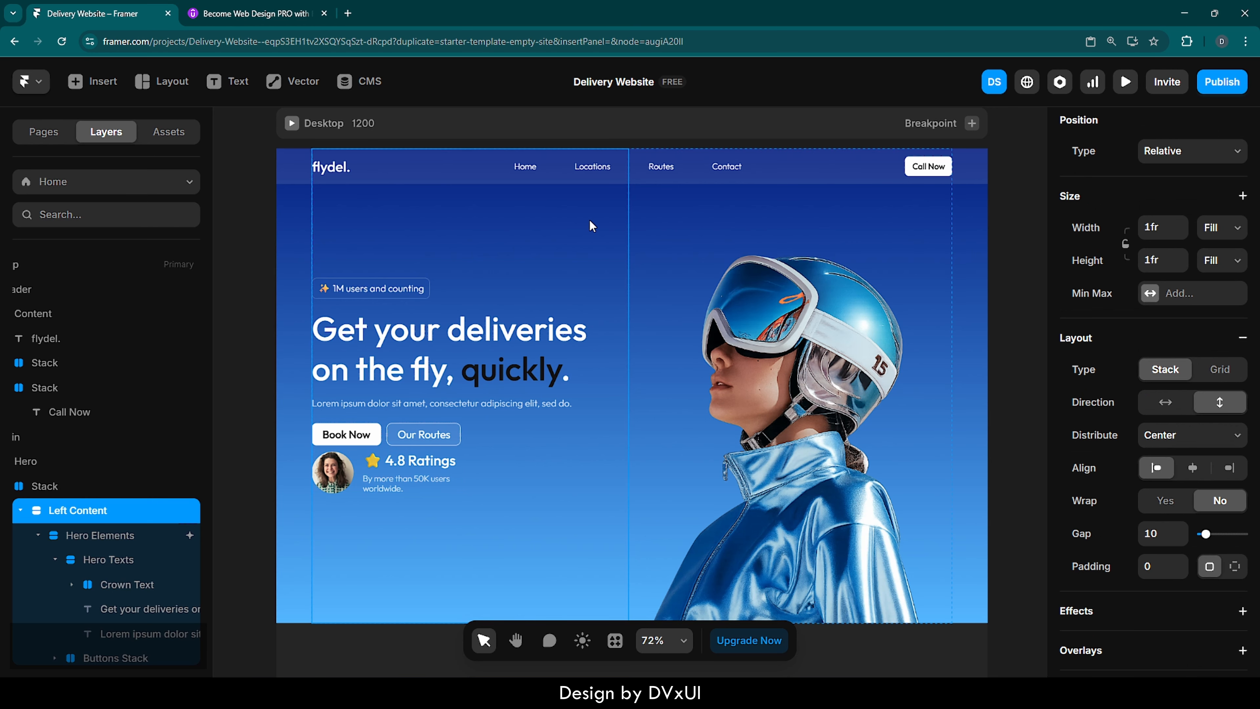
click(1168, 532)
text(80)
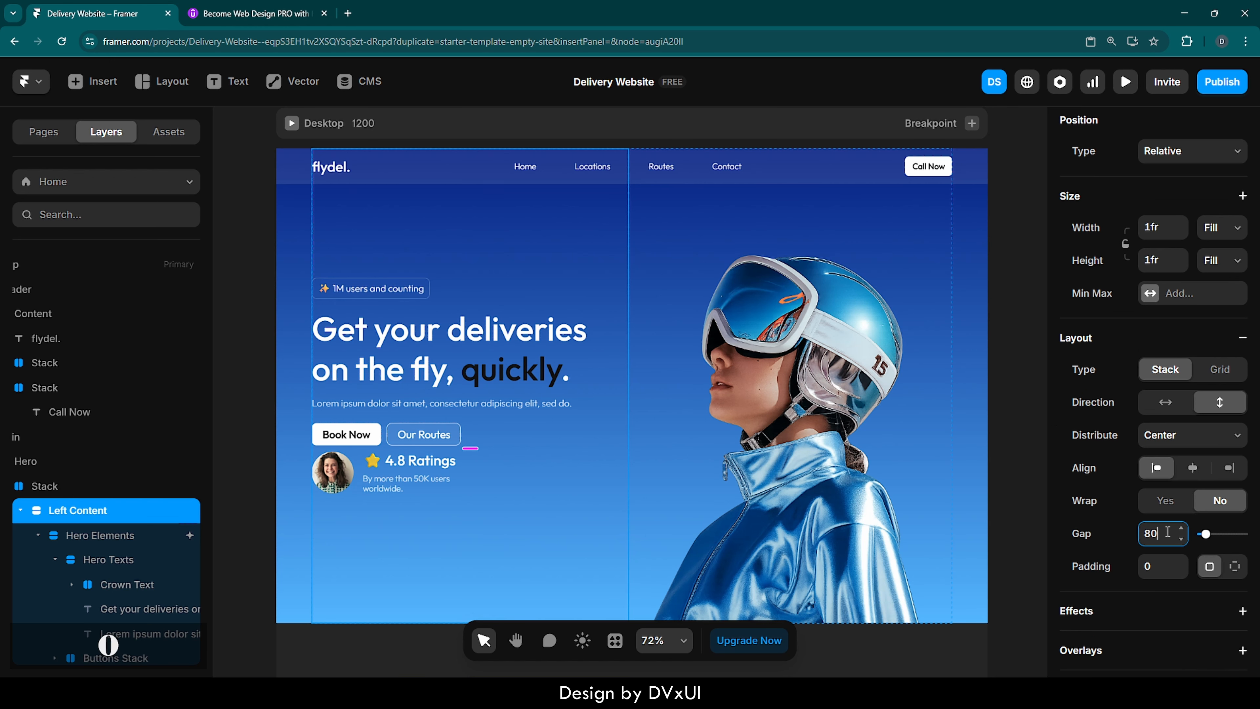
key(Return)
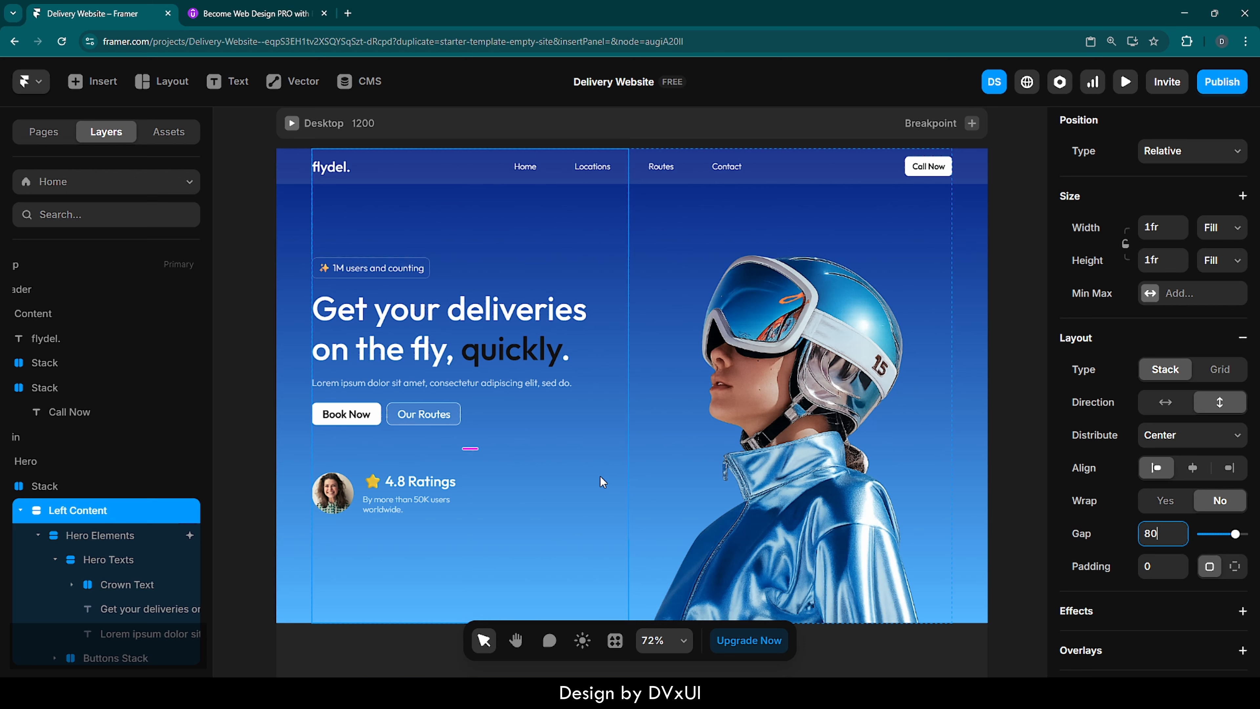
click(1009, 408)
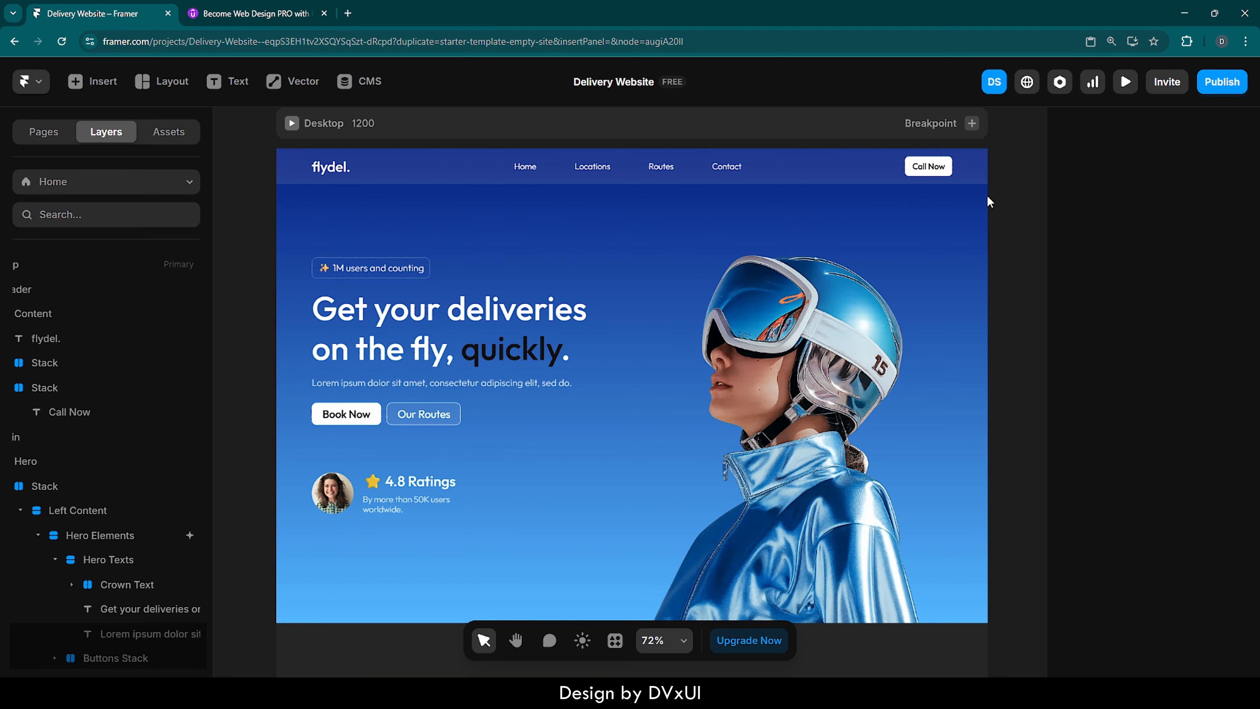
- Create a layout template named Global Element from the Header
click(978, 181)
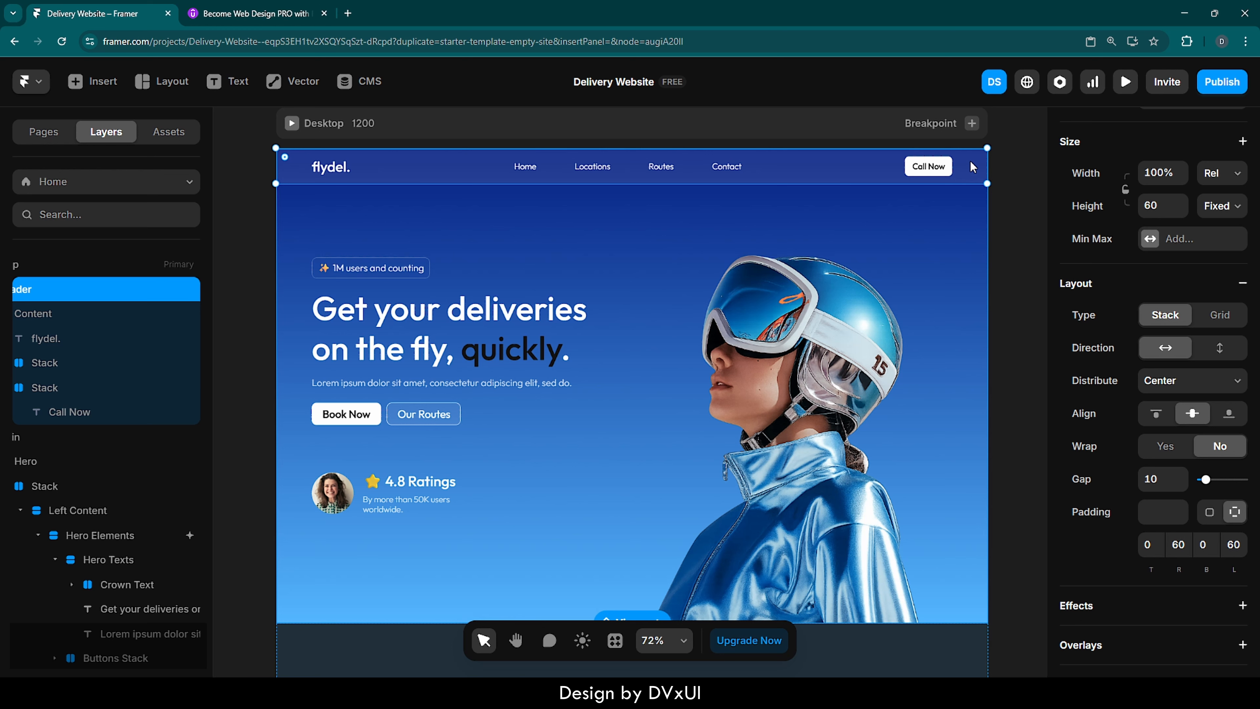
right_click(973, 167)
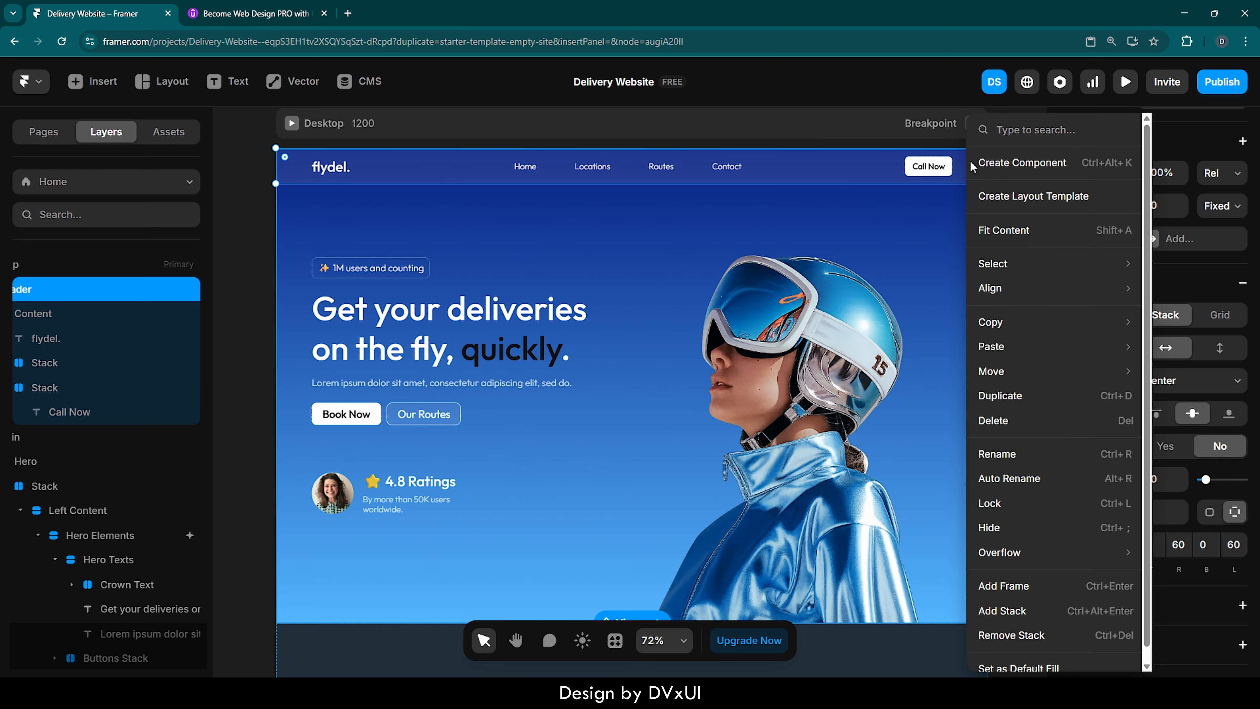
click(1025, 201)
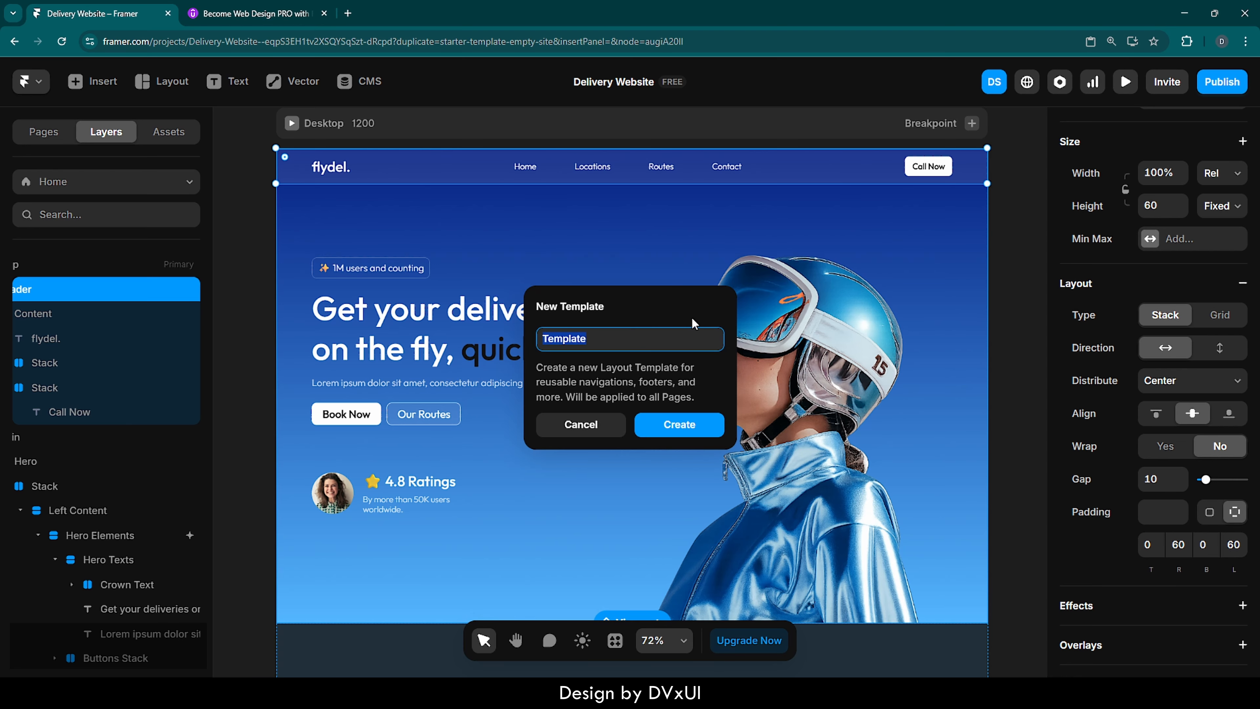
text(Hea)
key(BackSpace)
key(BackSpace)
key(BackSpace)
text(Global Element)
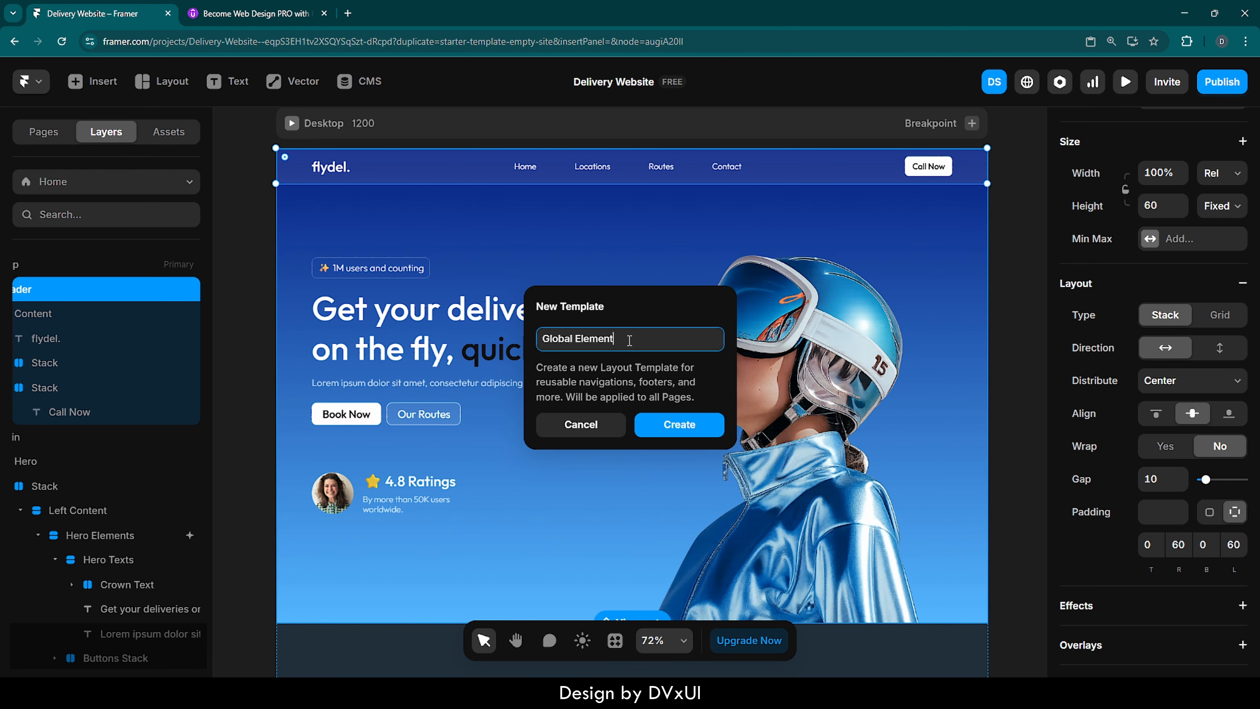
key(Return)
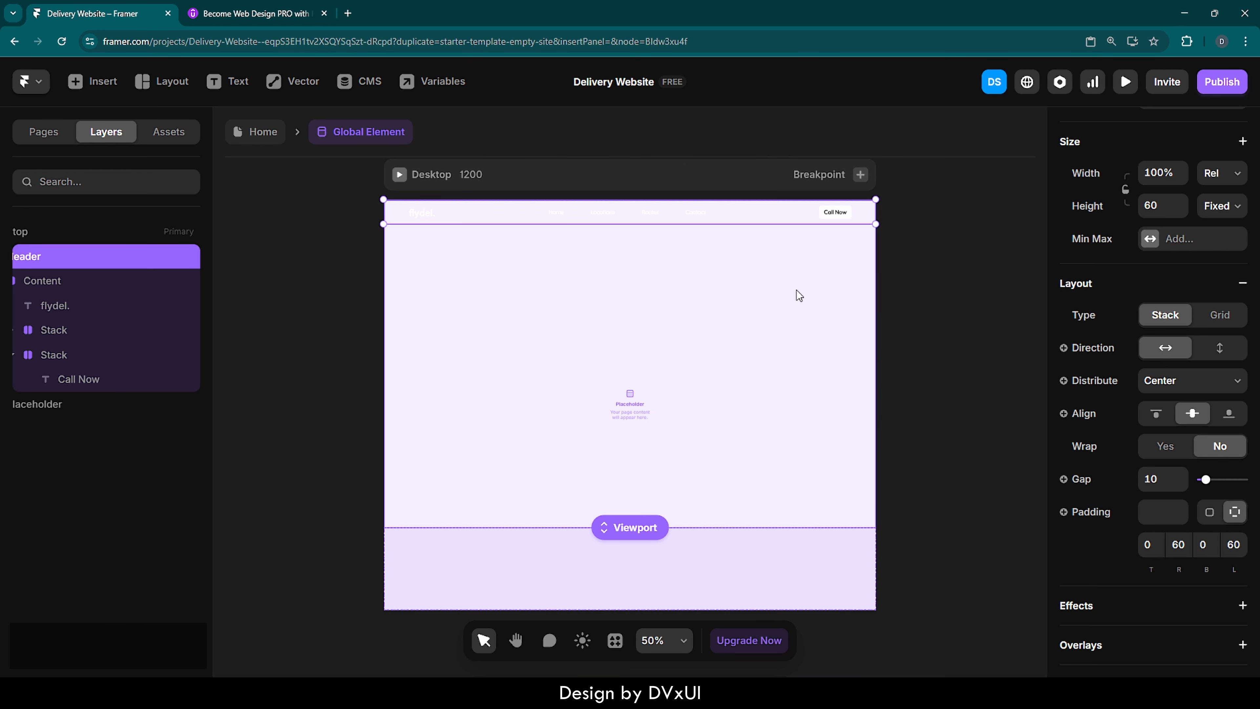
- Set the fill of the template's Desktop breakpoint to 252525
click(849, 546)
click(720, 174)
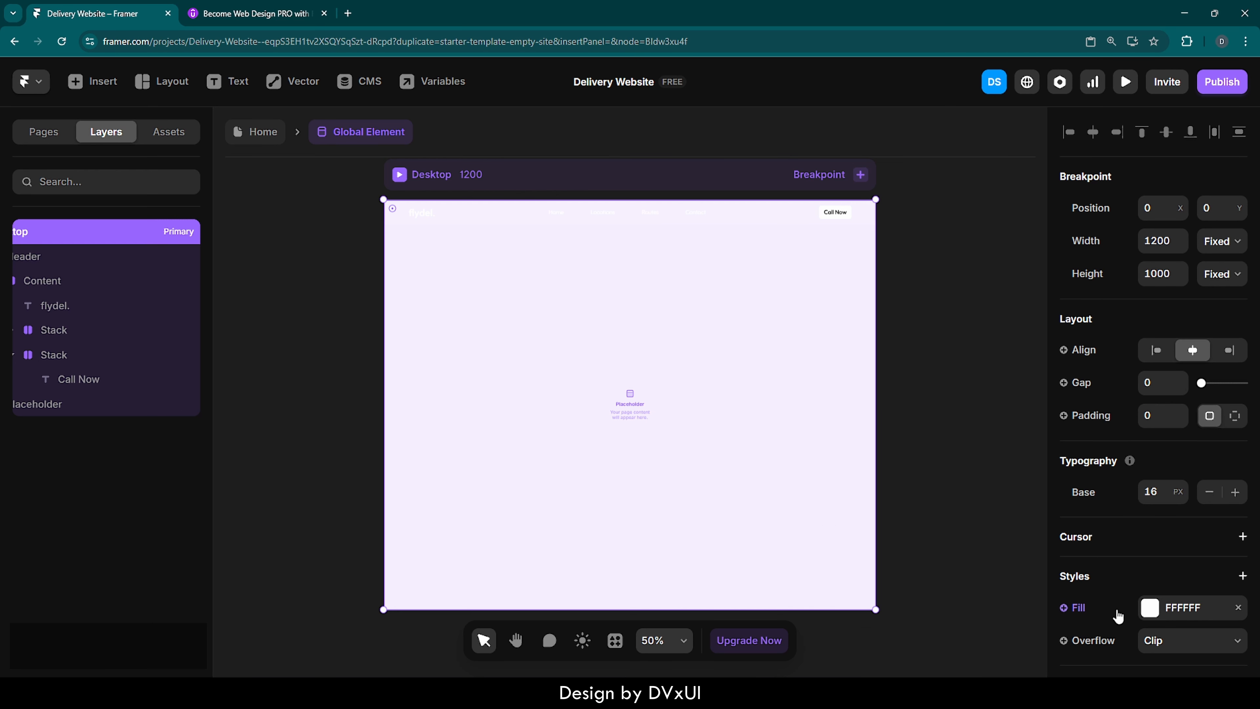
scroll(1116, 608, down, 3)
click(1150, 463)
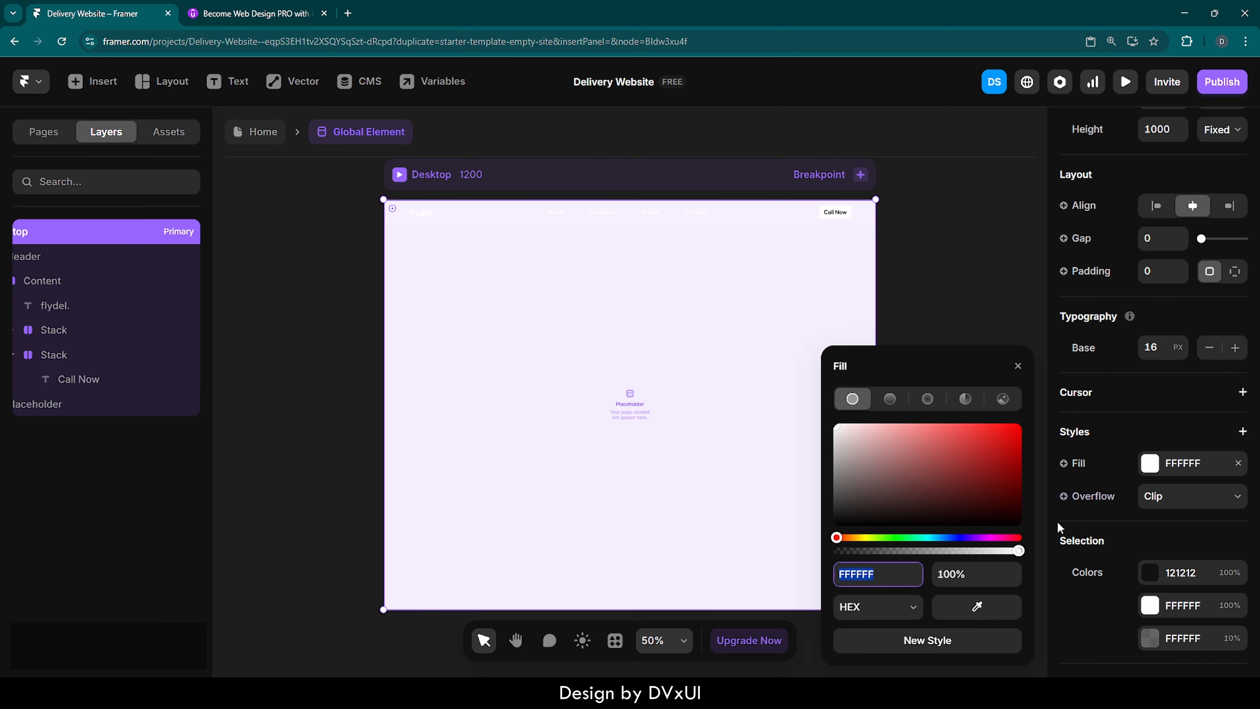
text(232323)
key(Return)
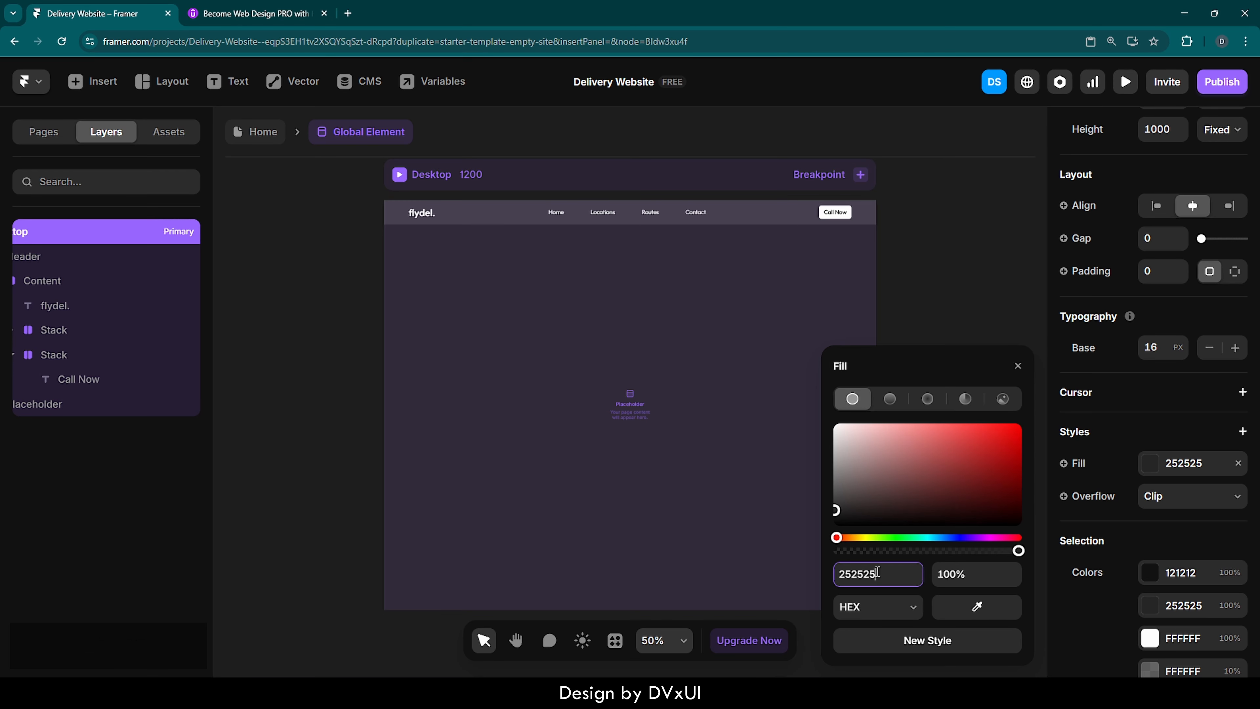
click(955, 186)
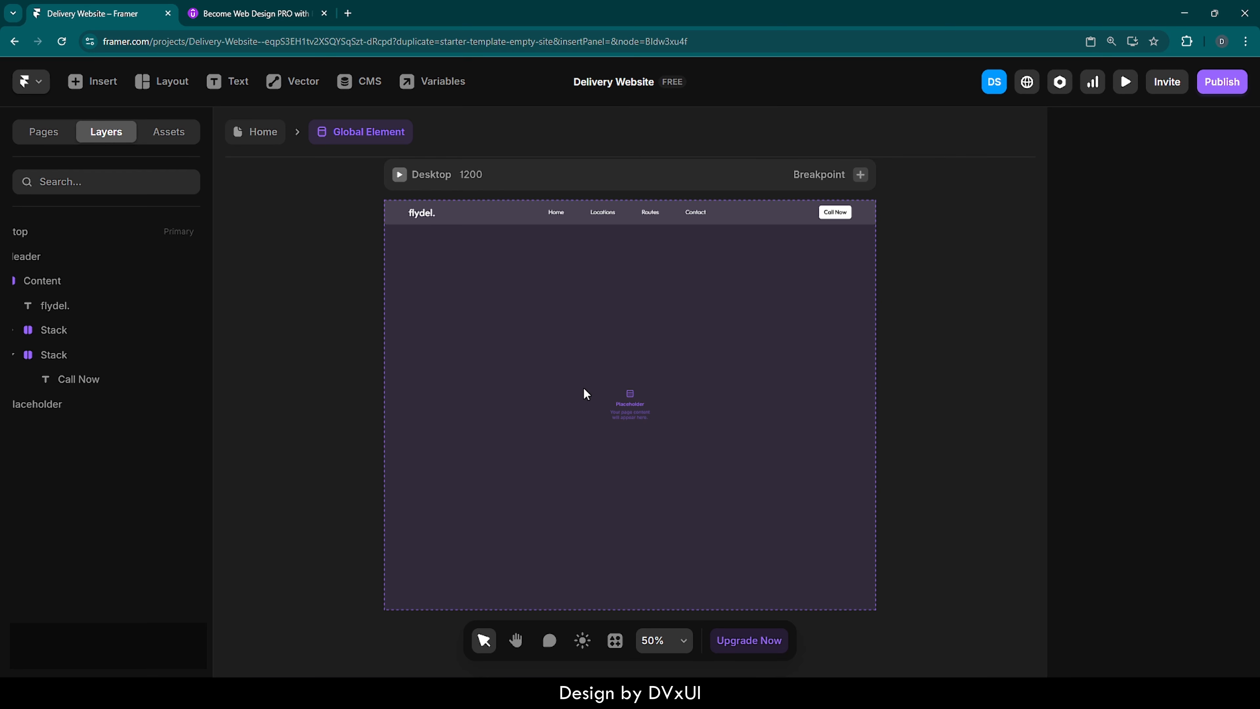
- Return from the Global Element template to the Home page and clear the selection
scroll(632, 423, up, 5)
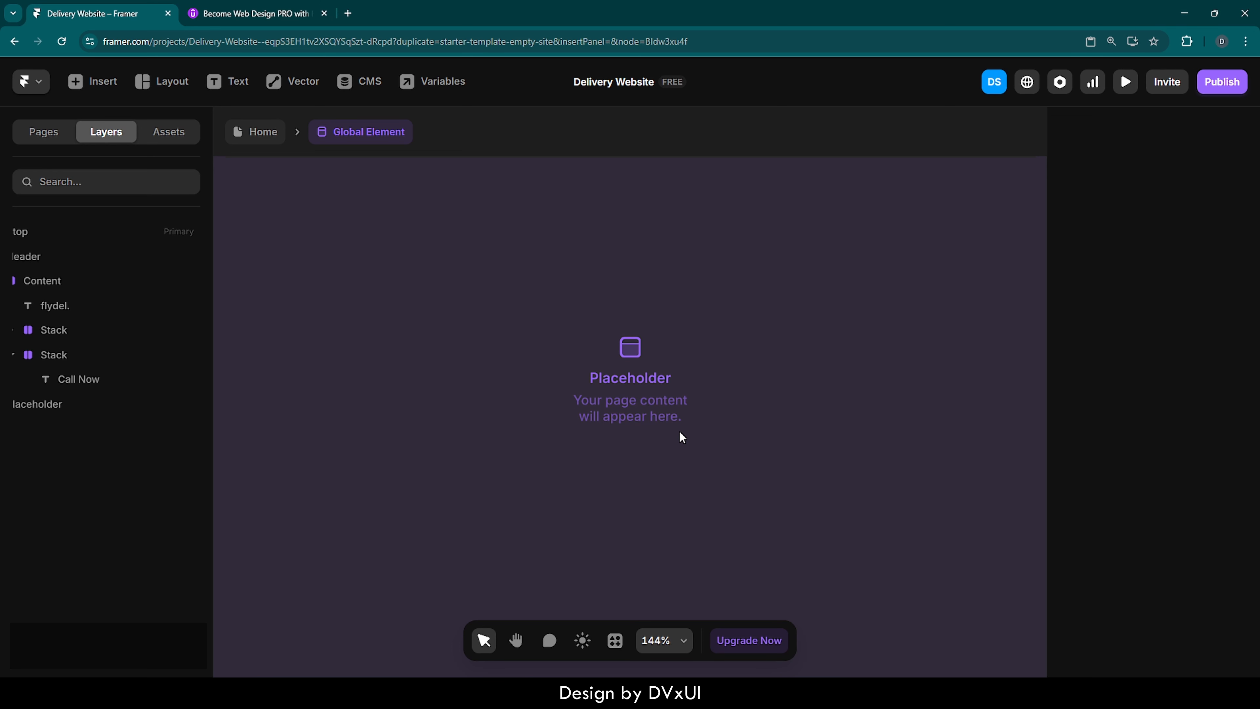
scroll(680, 432, down, 4)
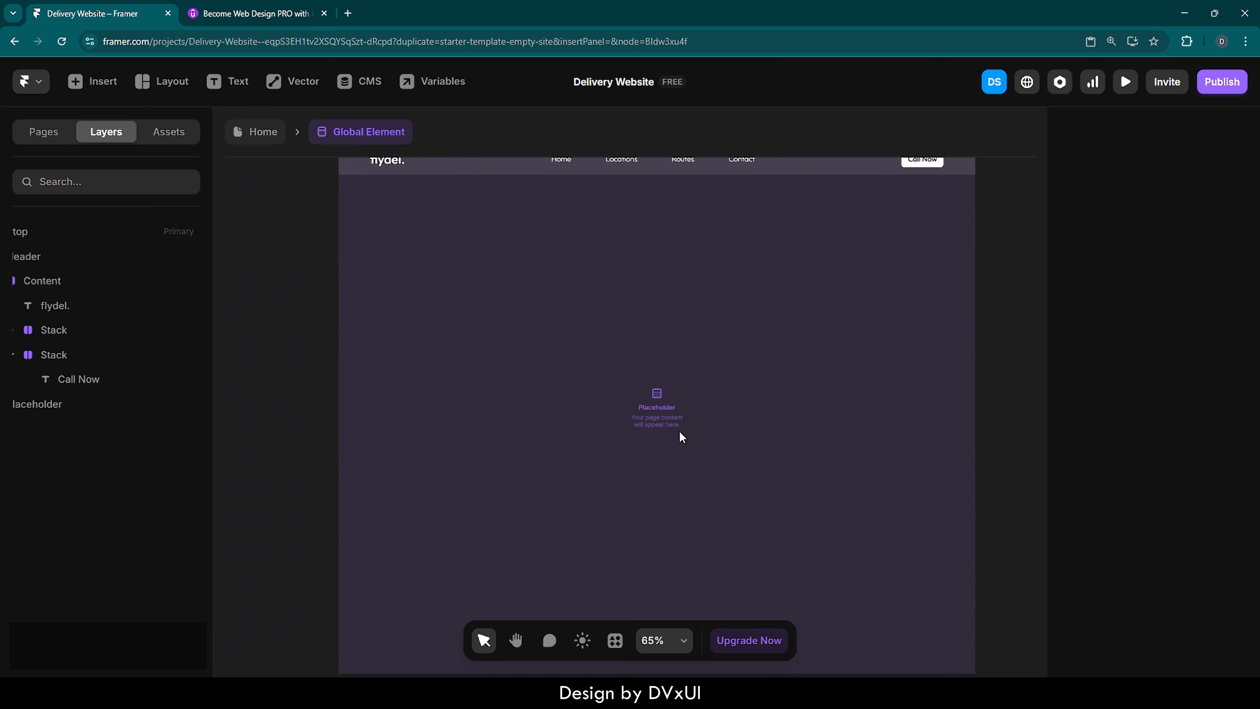
scroll(679, 432, right, 2)
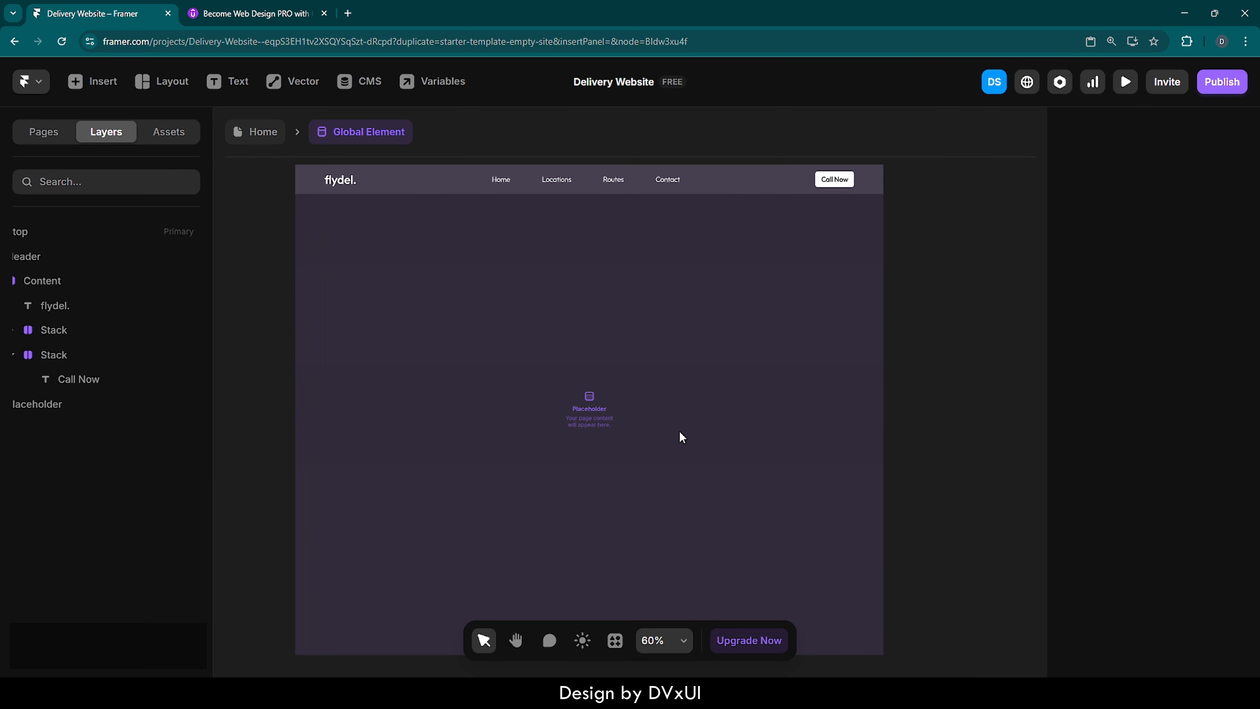
click(264, 141)
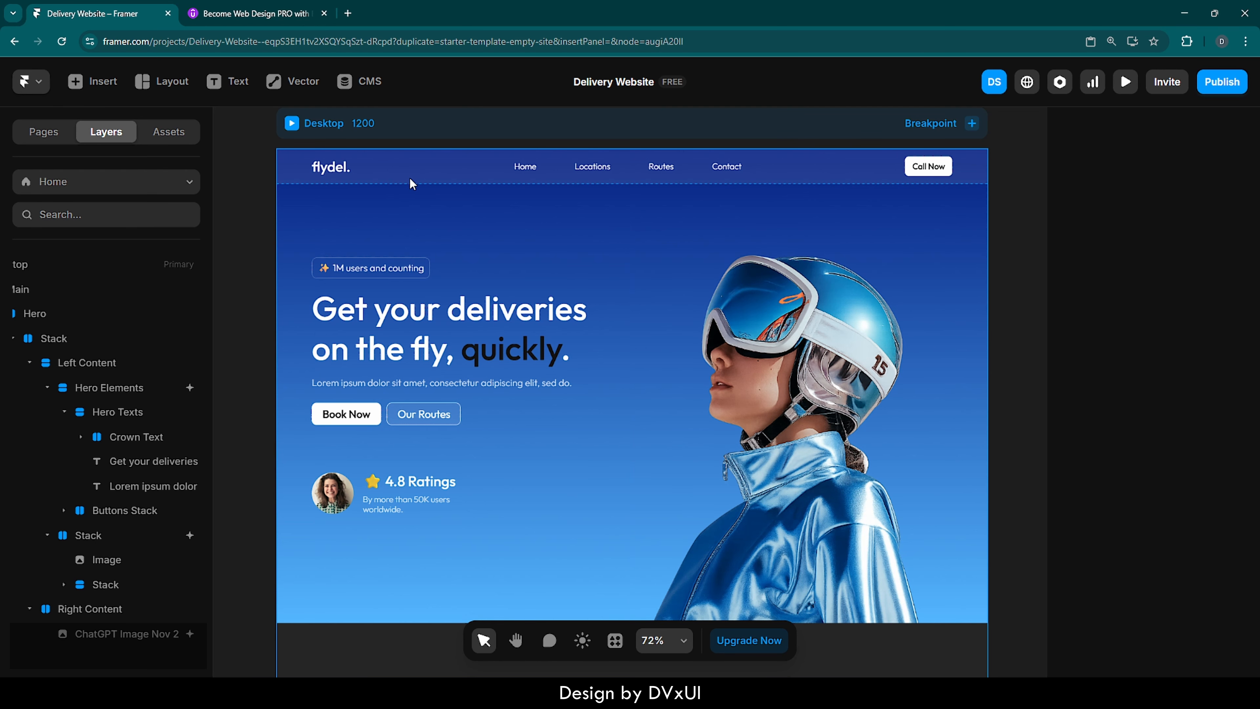
click(234, 216)
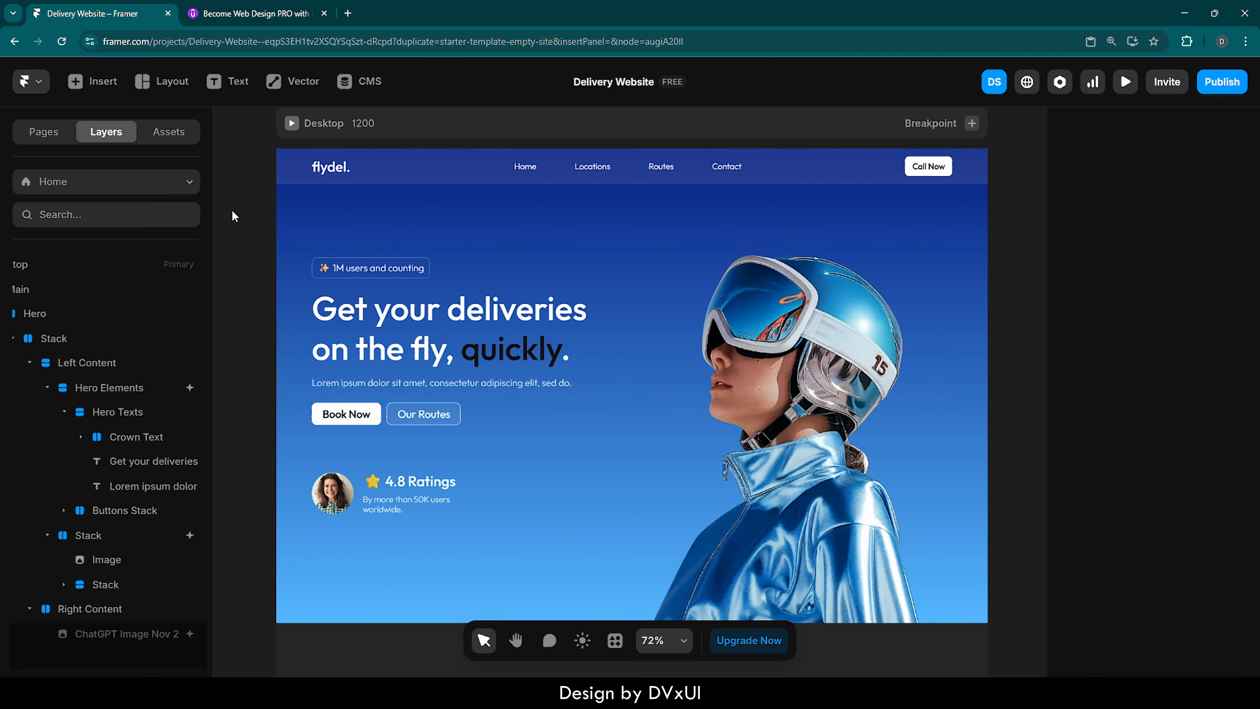
- Collapse the Hero and Main layers of the Desktop breakpoint, and open the Global Element template briefly before returning to the Home page
scroll(137, 341, left, 3)
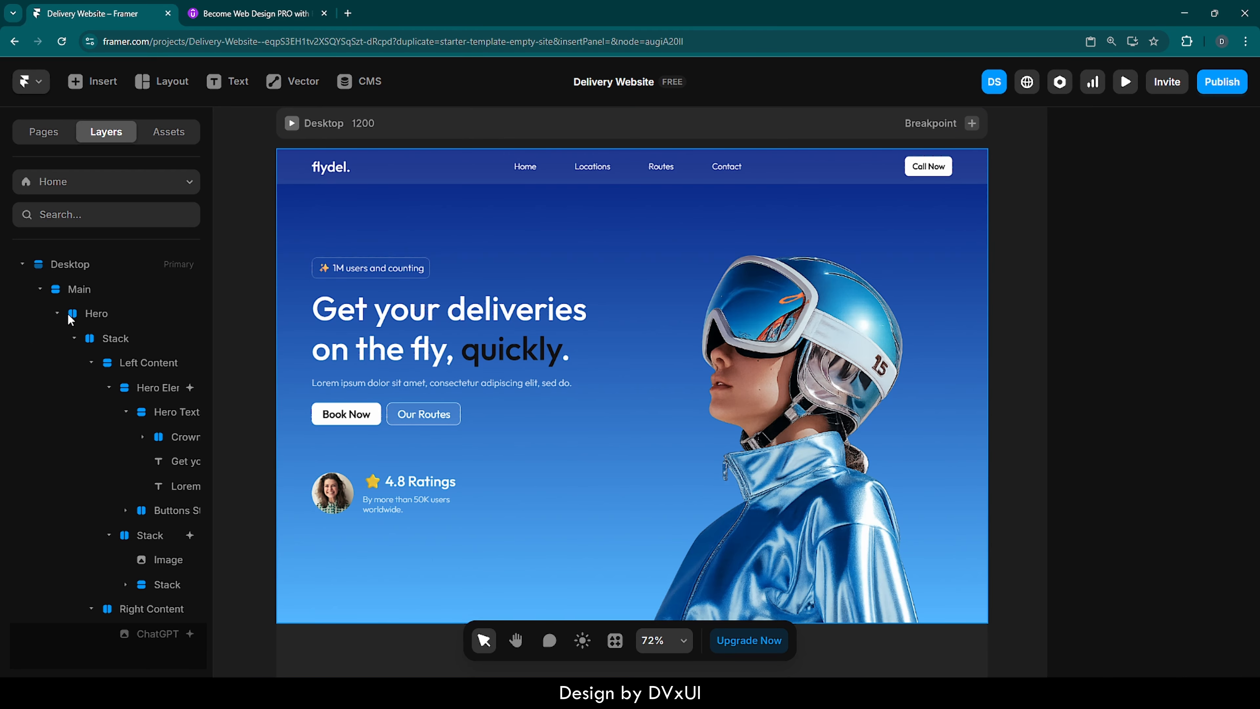
click(57, 313)
click(39, 289)
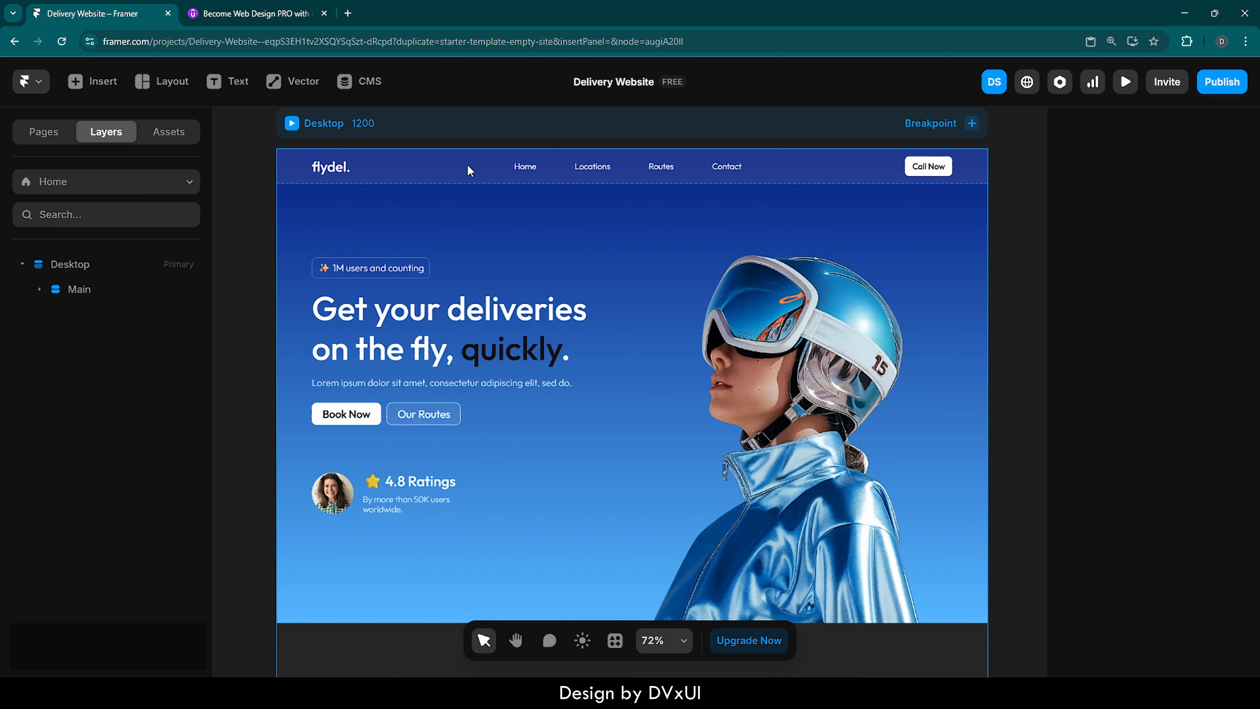
double_click(496, 167)
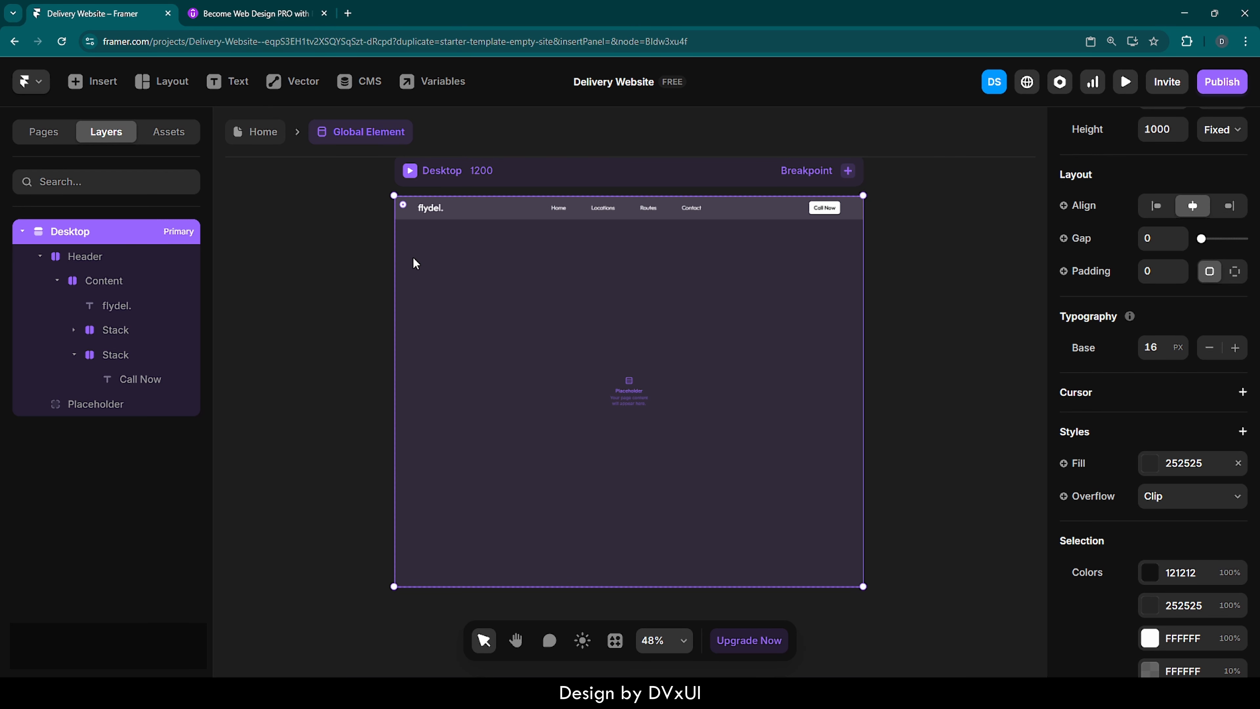
click(254, 133)
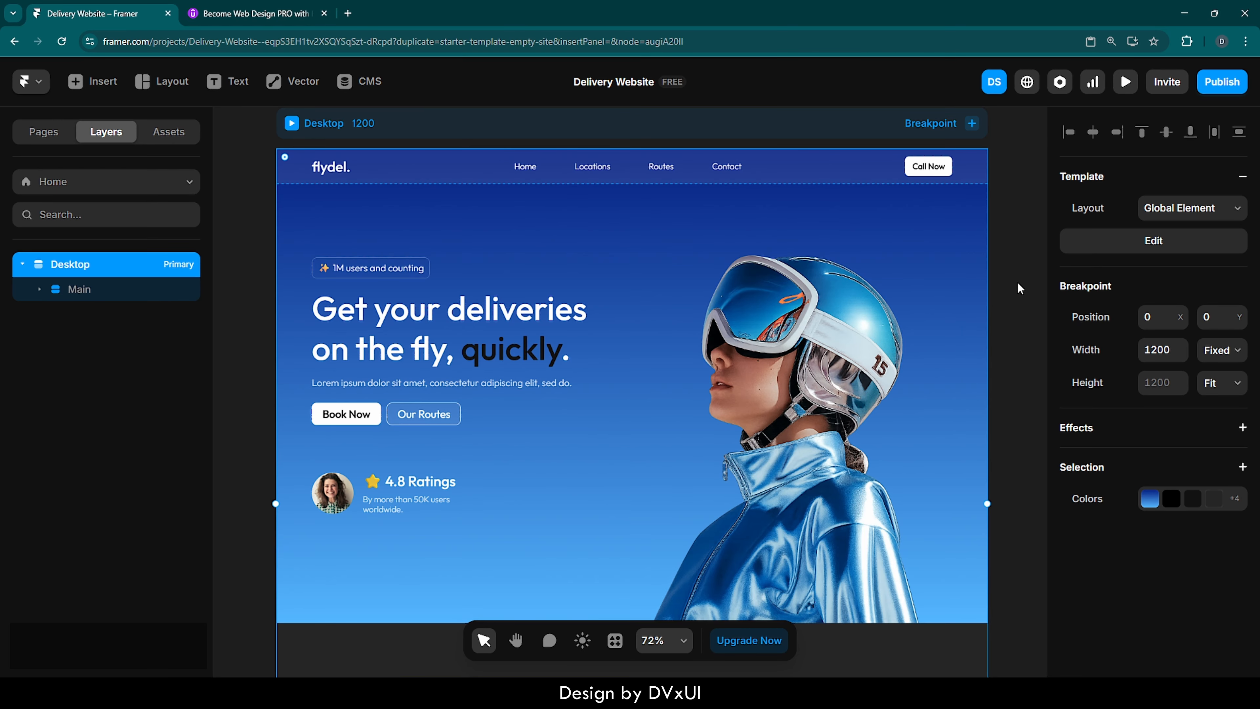
- Add a Tablet breakpoint with a width of 810 to the Home page
click(972, 124)
click(989, 158)
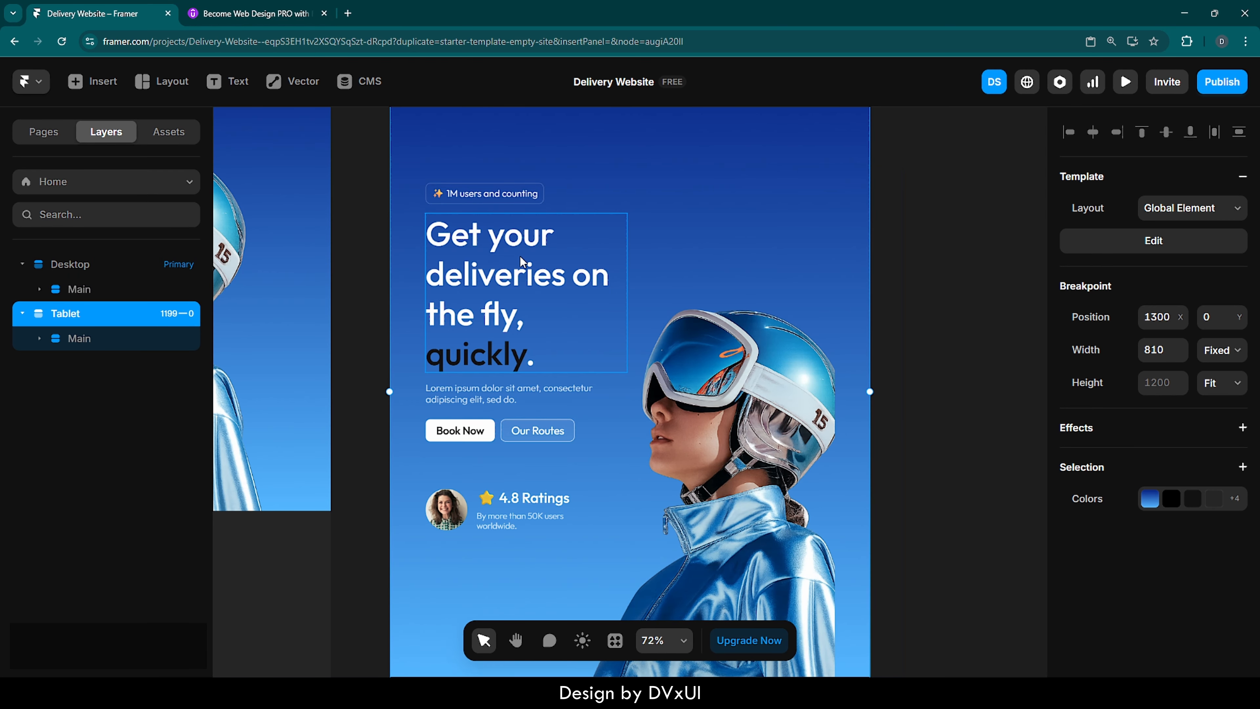
scroll(626, 305, down, 3)
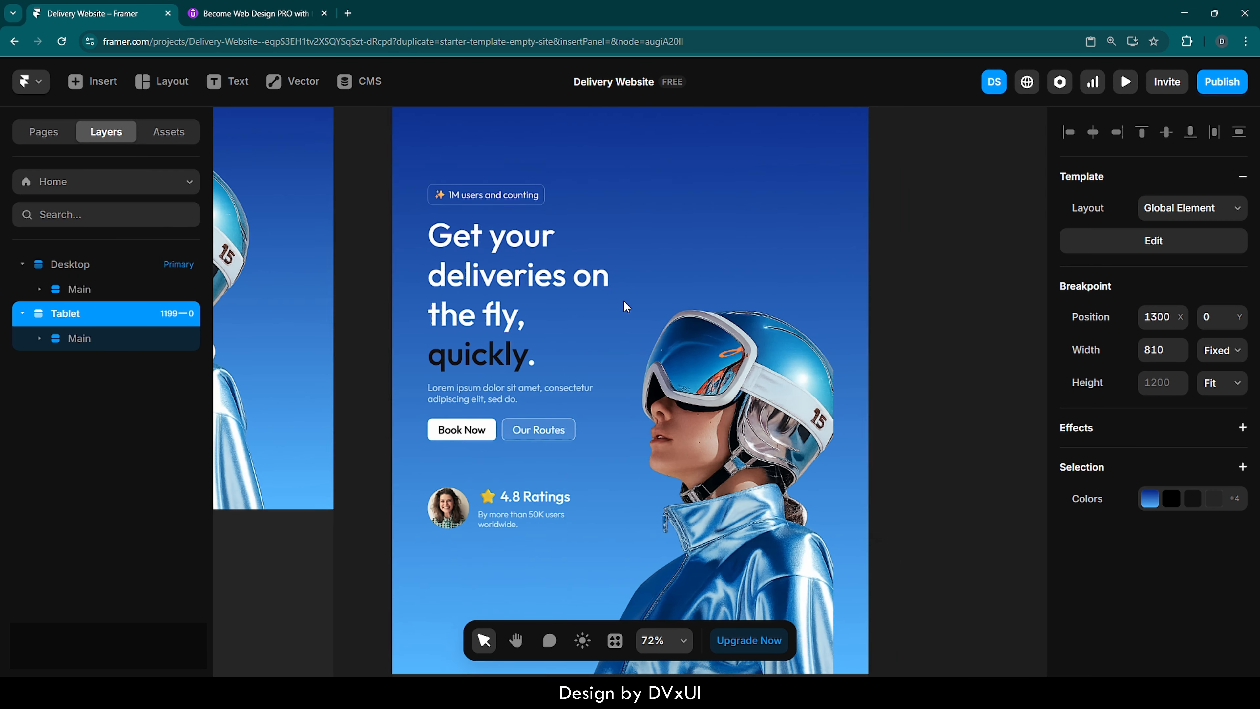
scroll(624, 307, up, 1)
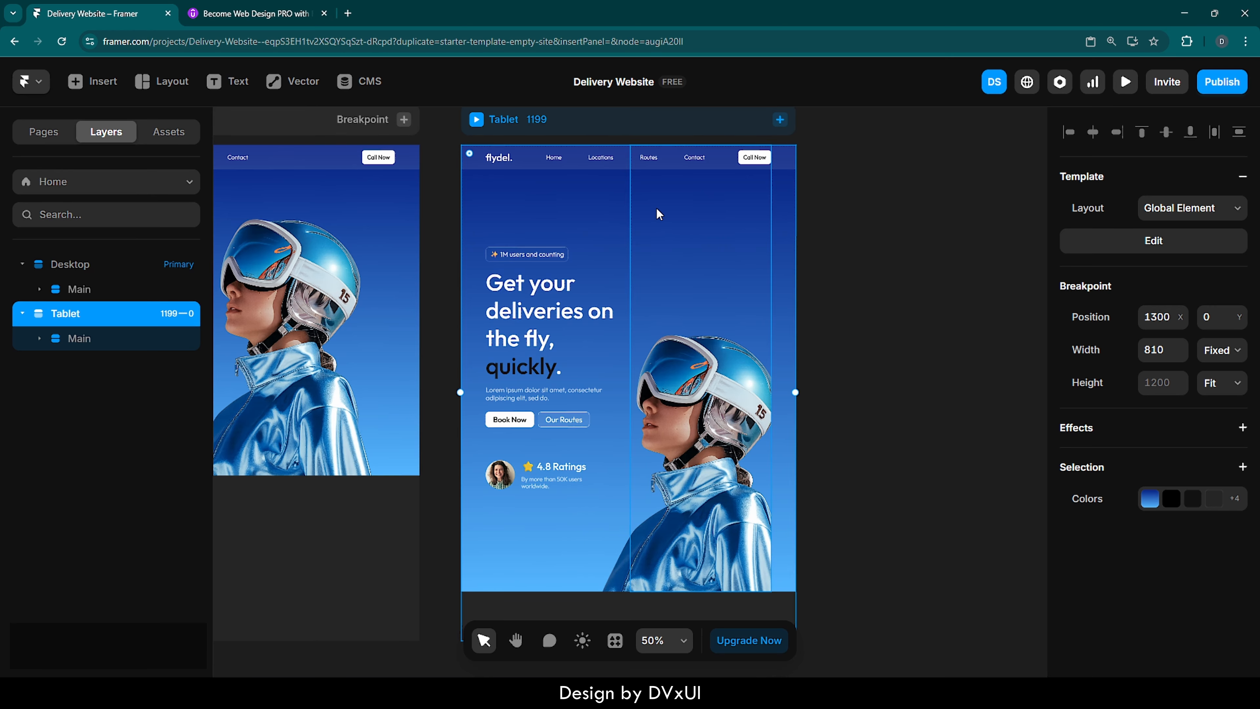
- Change the direction of the Stack inside the Tablet breakpoint's Hero to vertical
click(62, 344)
click(76, 357)
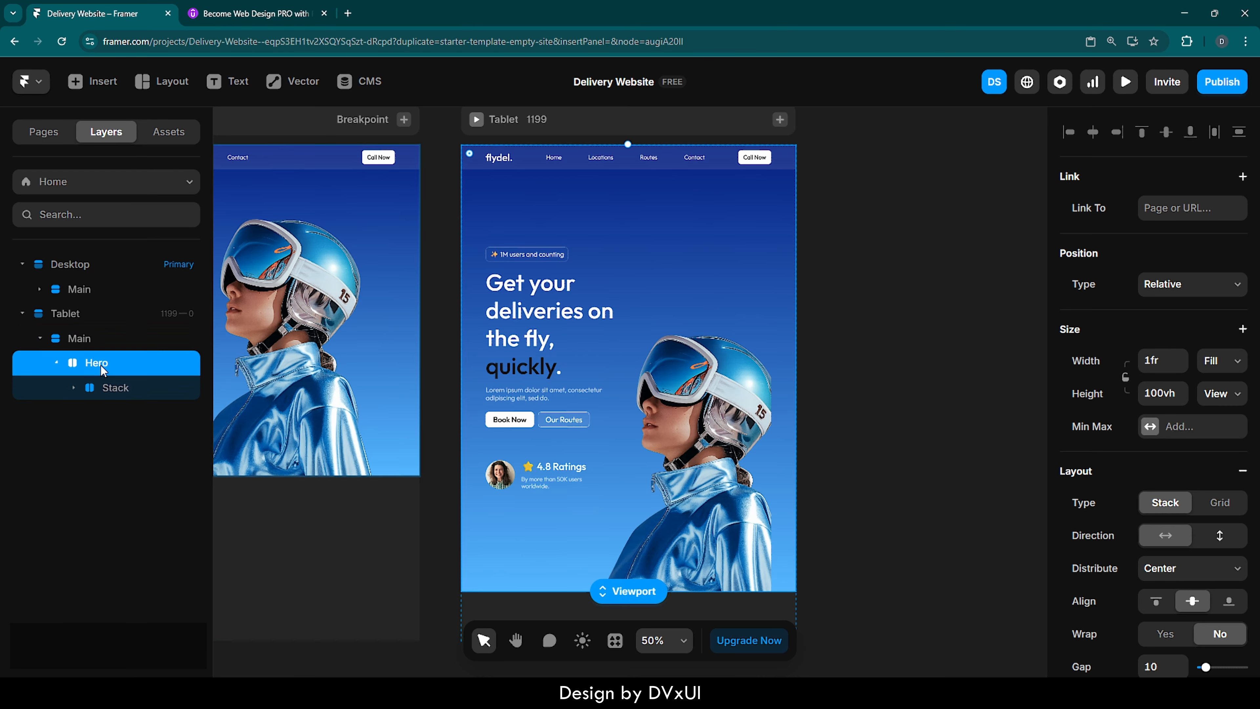
click(120, 392)
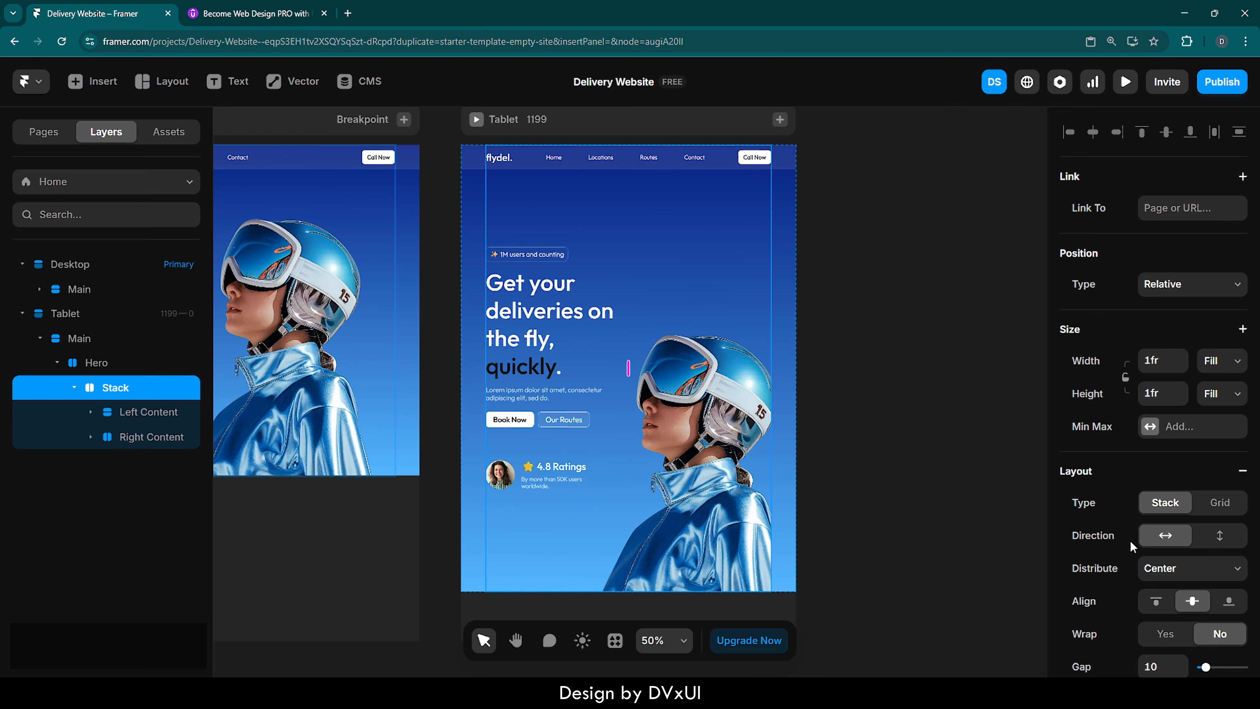
scroll(1191, 536, down, 3)
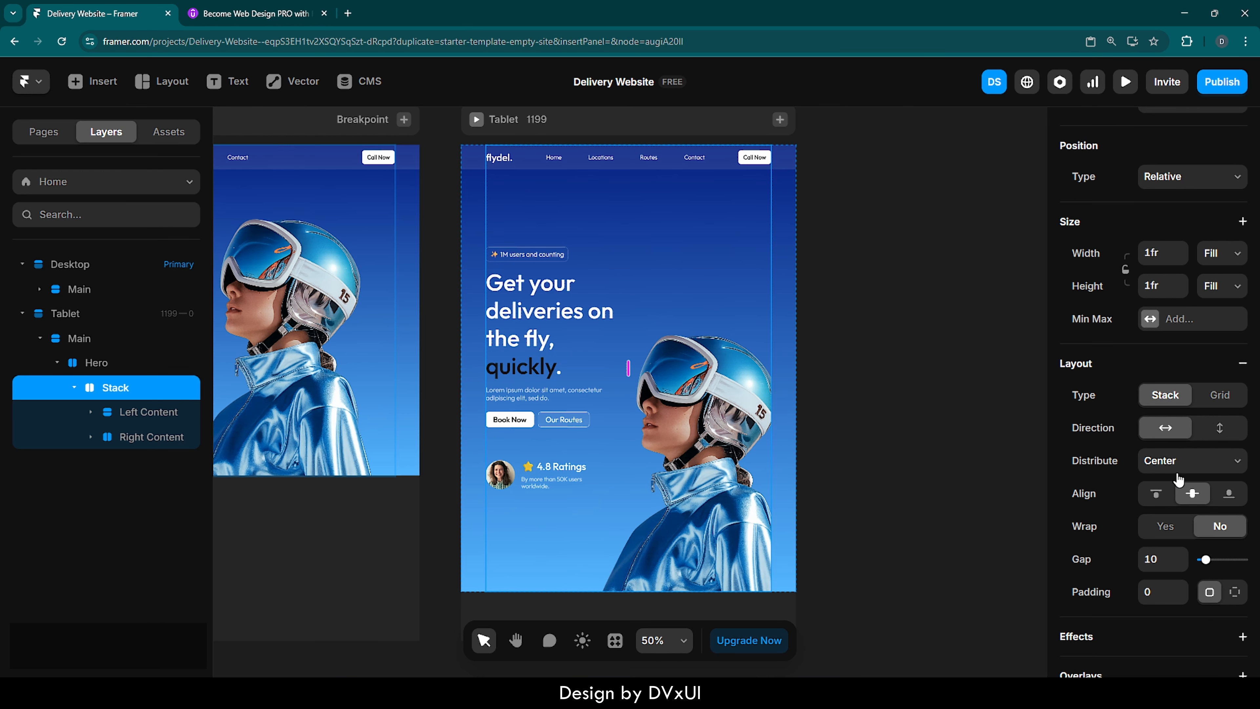
click(1222, 432)
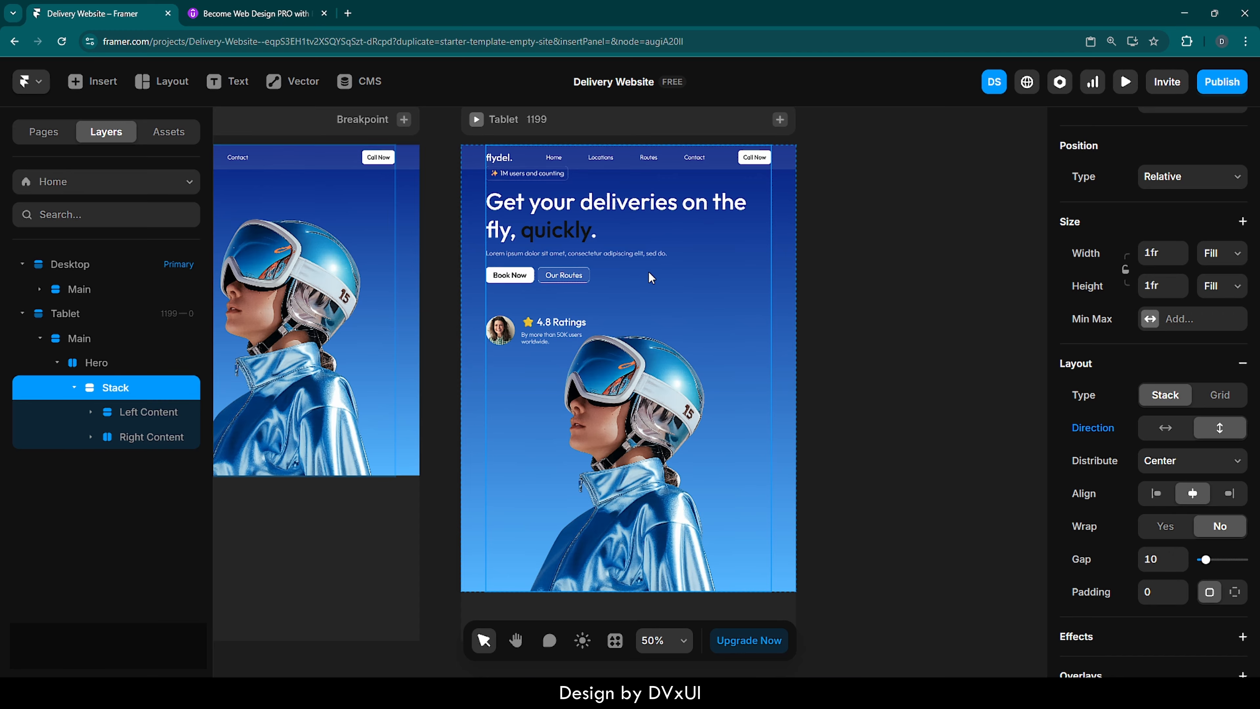
- Give the Tablet's Left Content stack an Absolute position with a top offset of 120
click(146, 412)
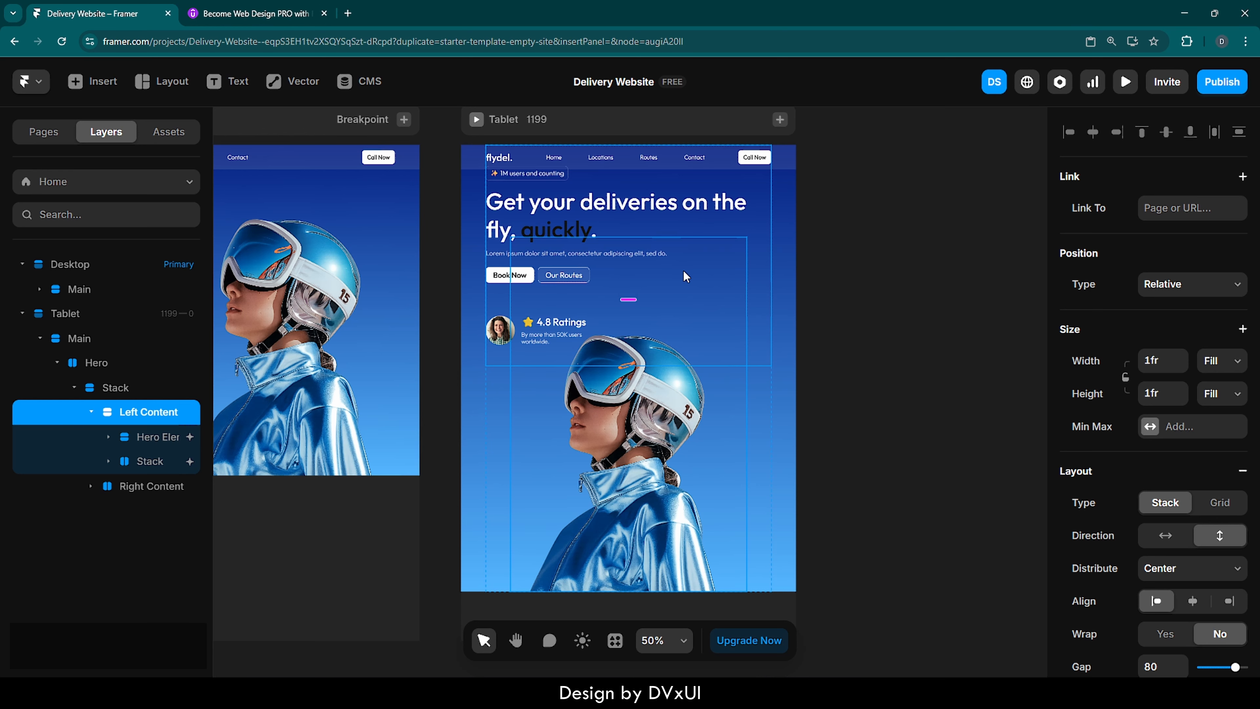
click(1169, 285)
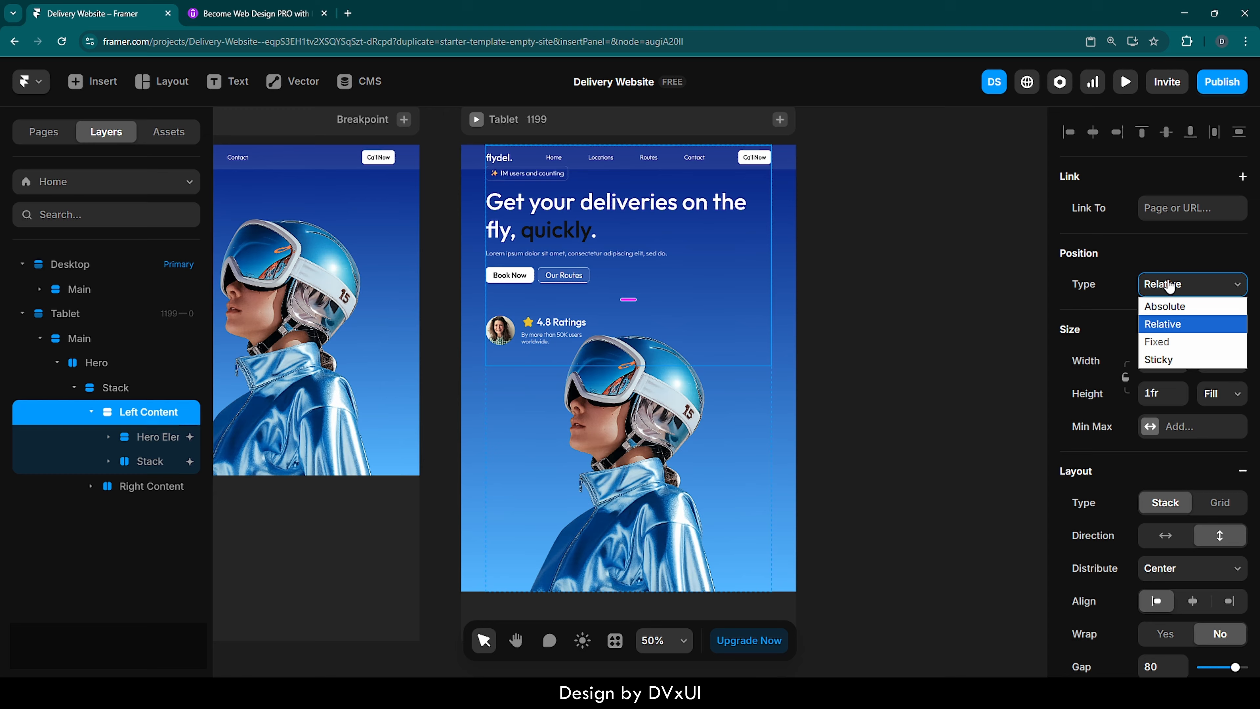
click(1164, 306)
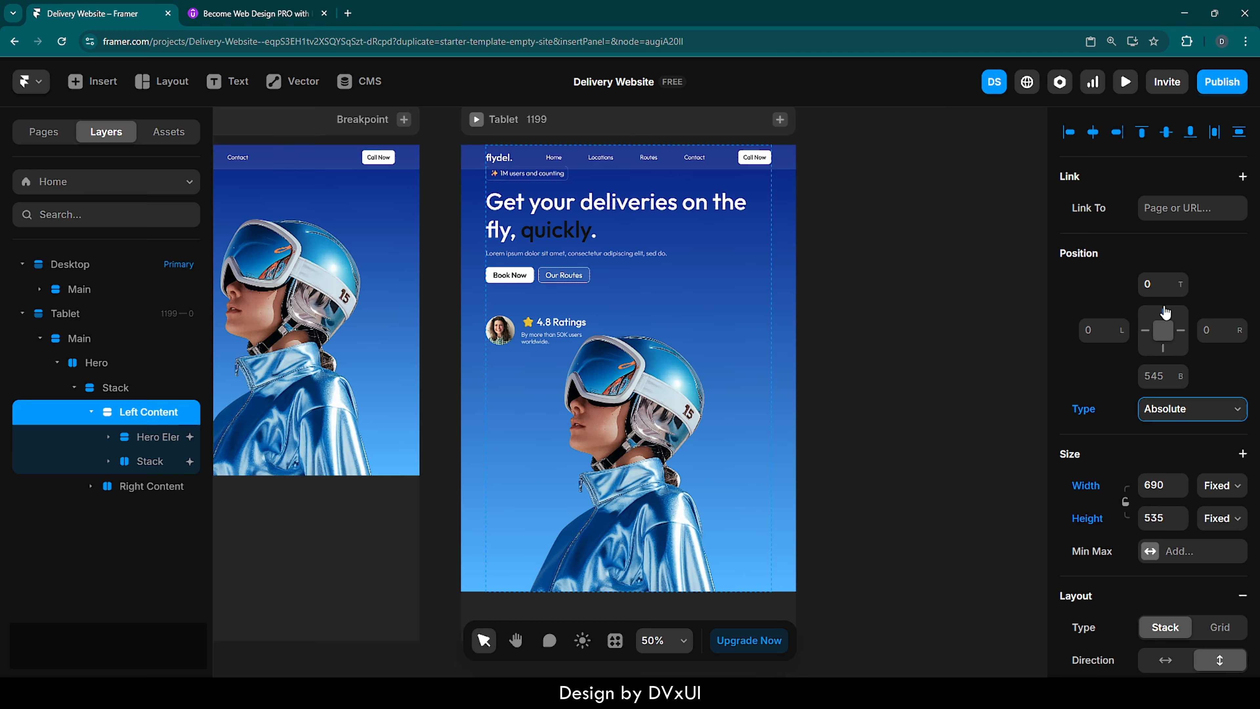
click(1160, 281)
text(120)
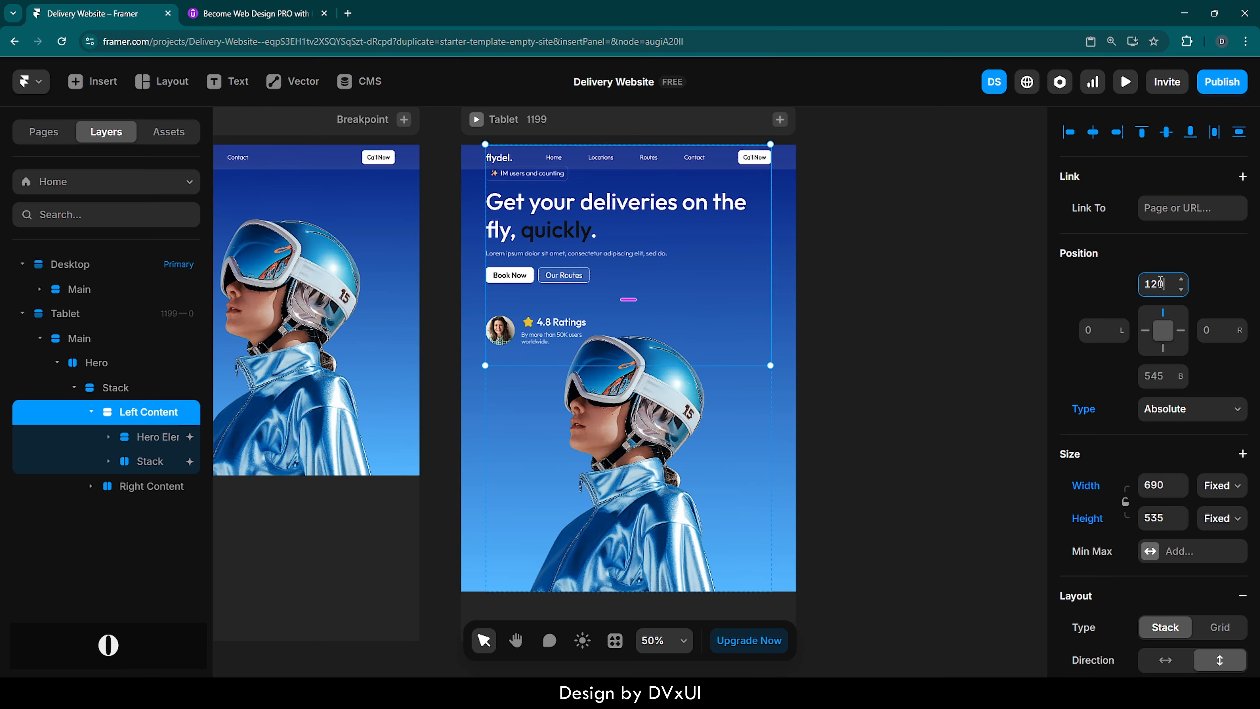
key(Return)
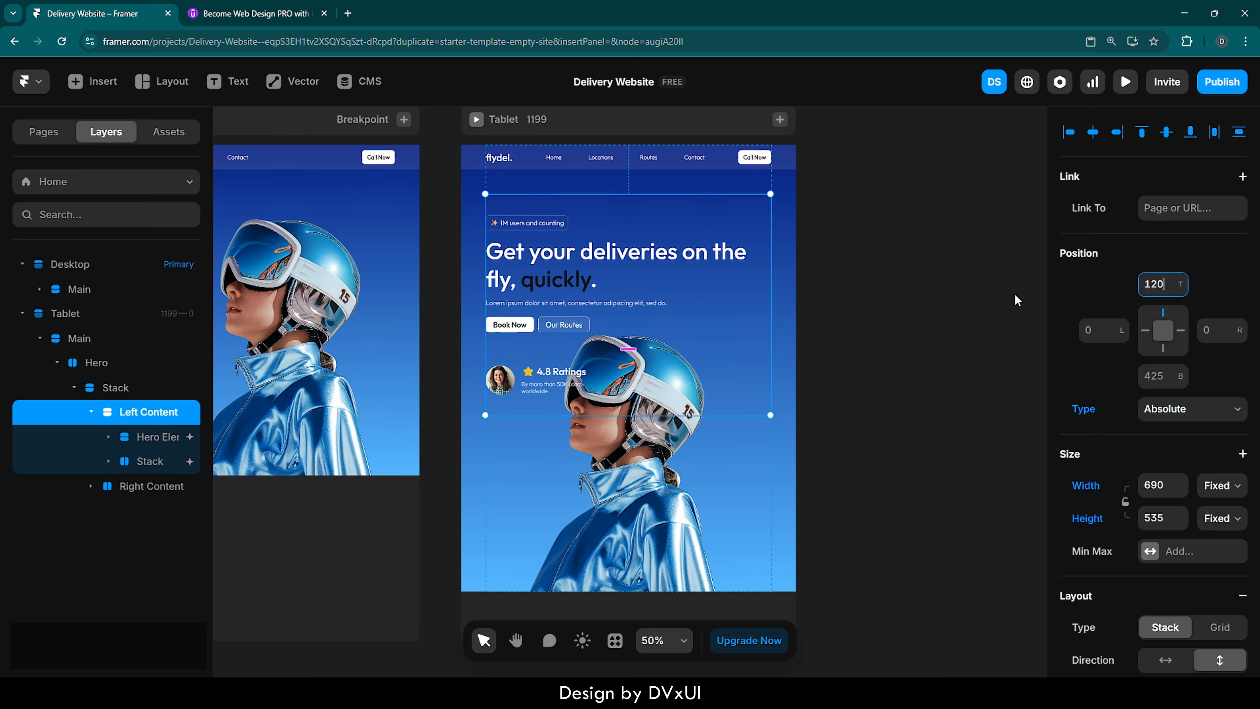
- Scale the Tablet's hero image down to about 478 × 717 and set the Right Content stack's distribution to End
click(648, 463)
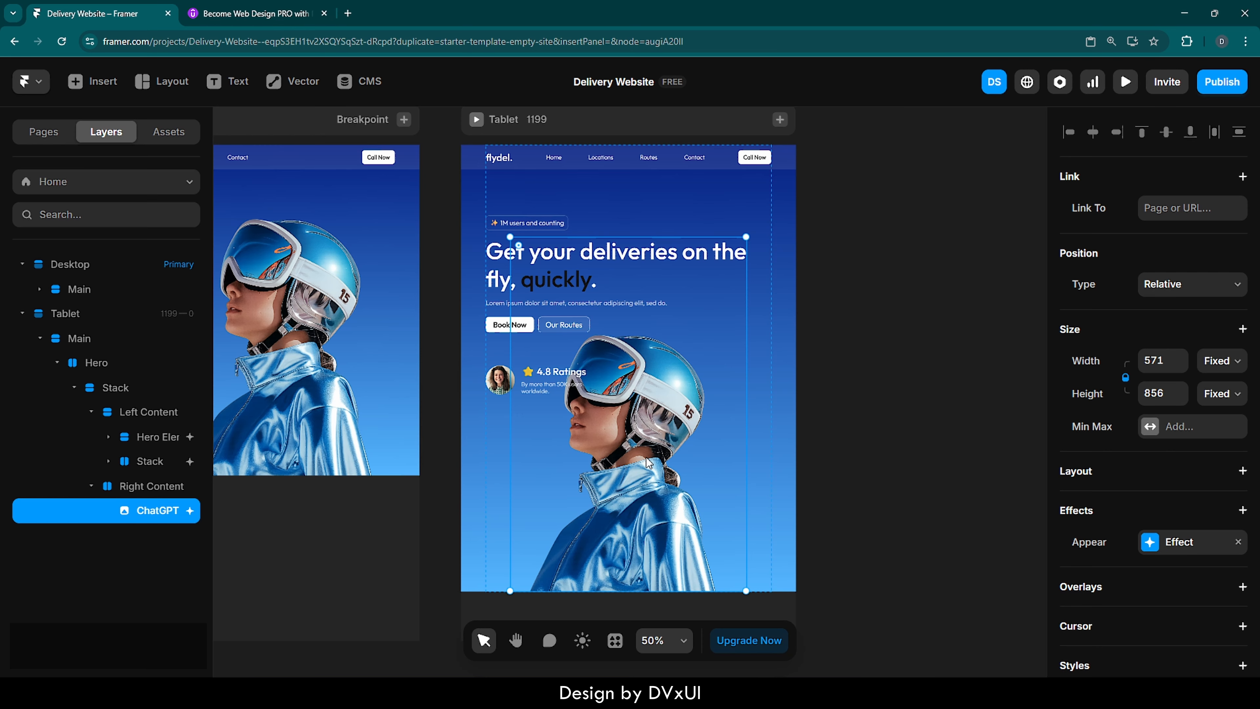
drag(510, 237, 549, 278)
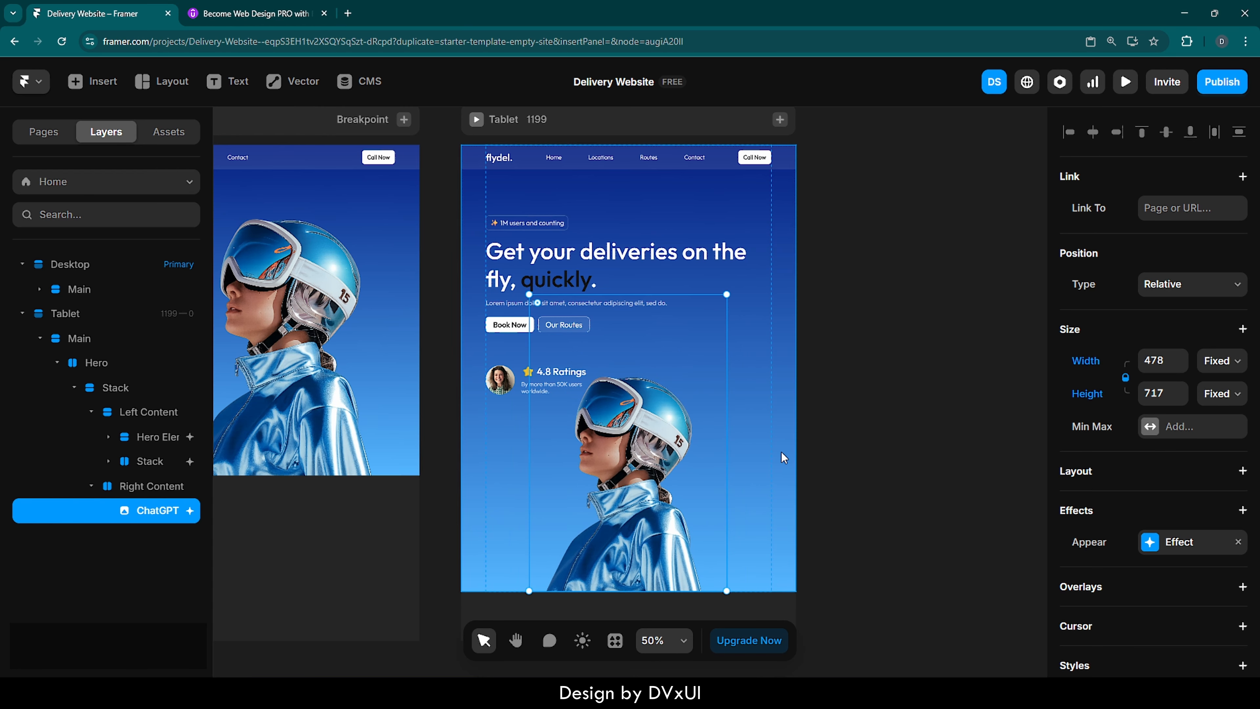
click(143, 486)
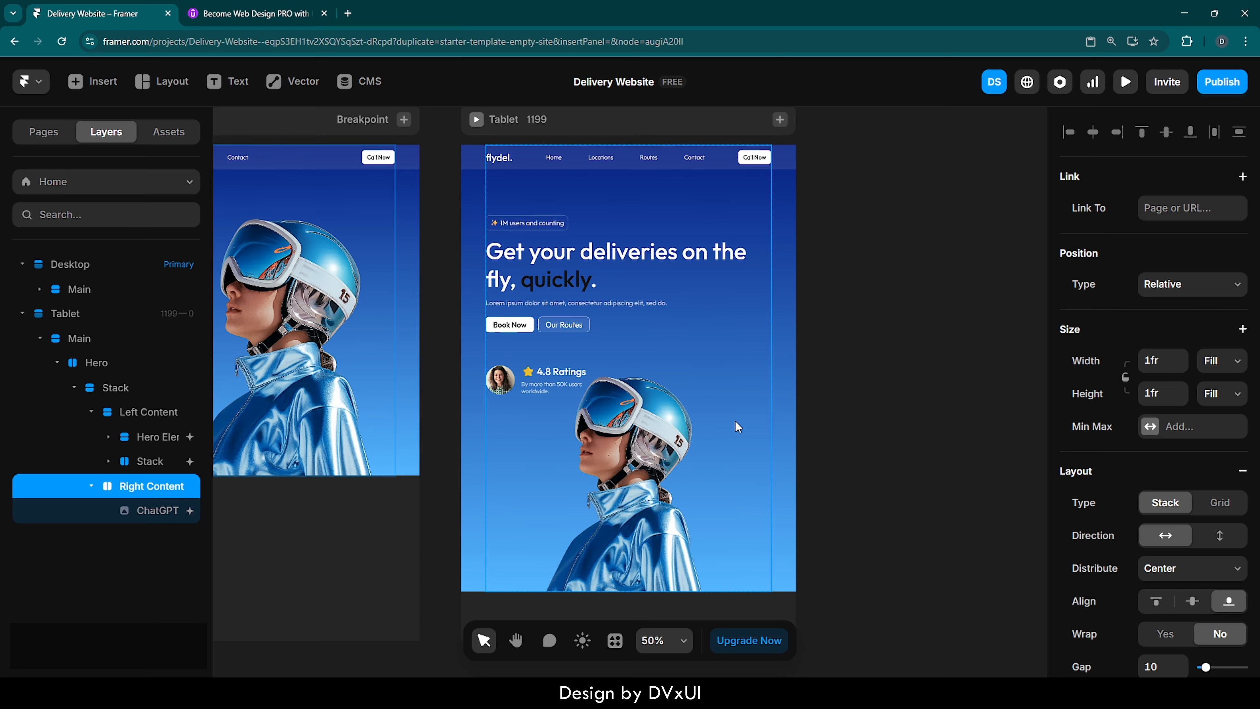
scroll(1151, 536, down, 3)
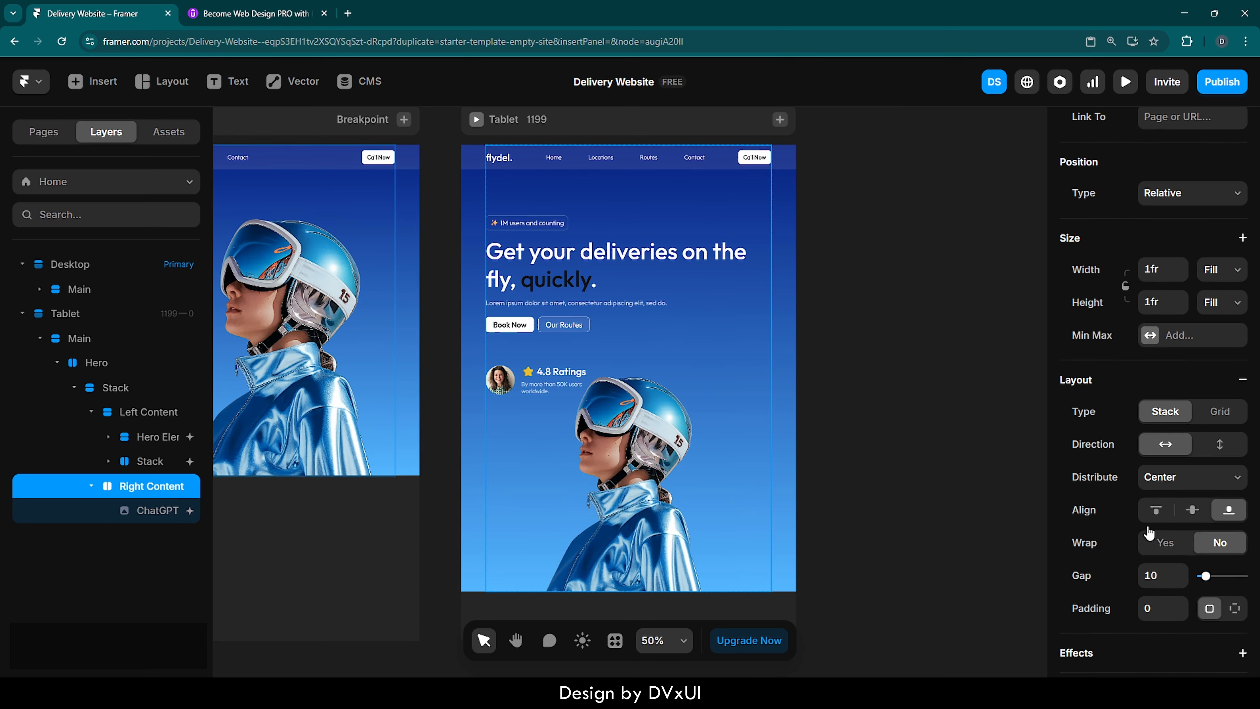
click(1159, 459)
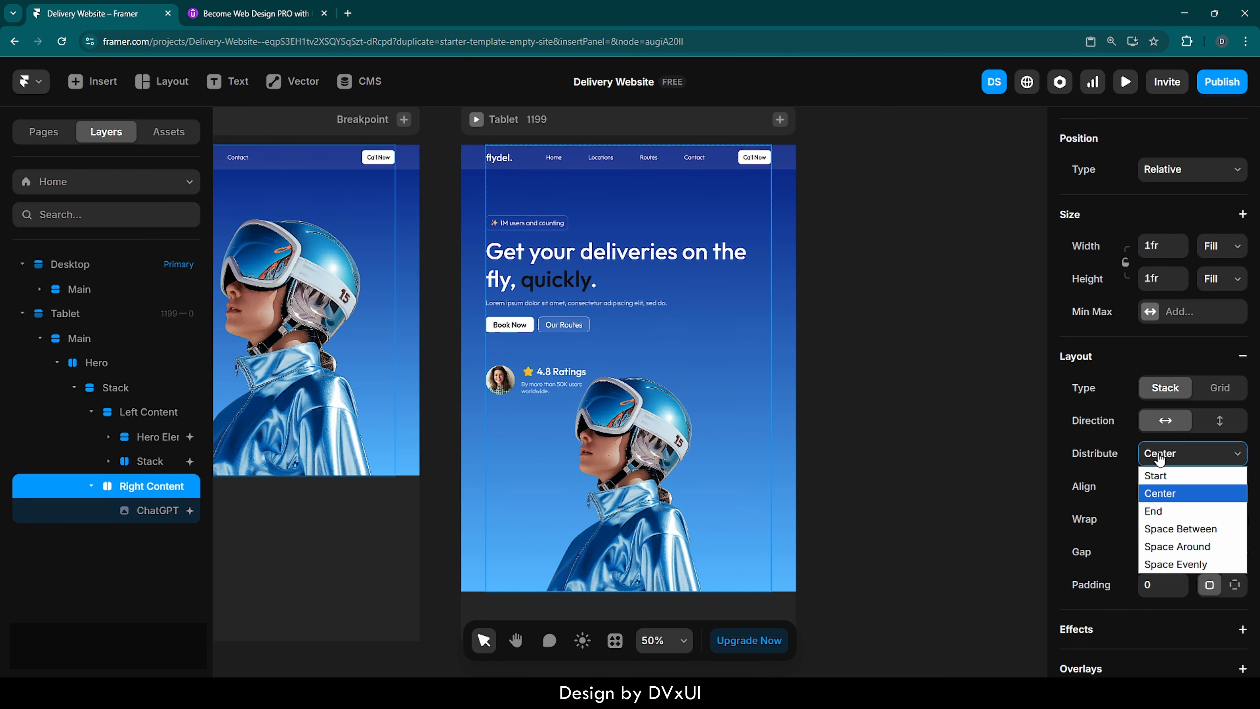
click(1165, 514)
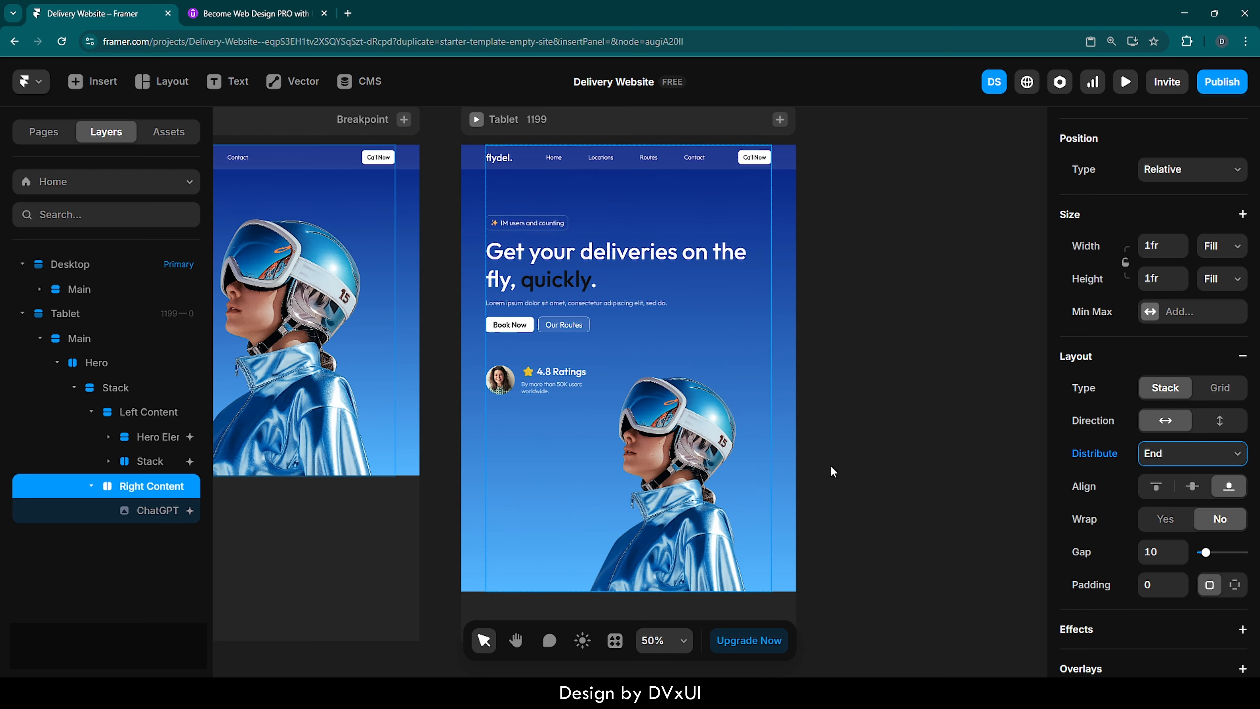
click(839, 405)
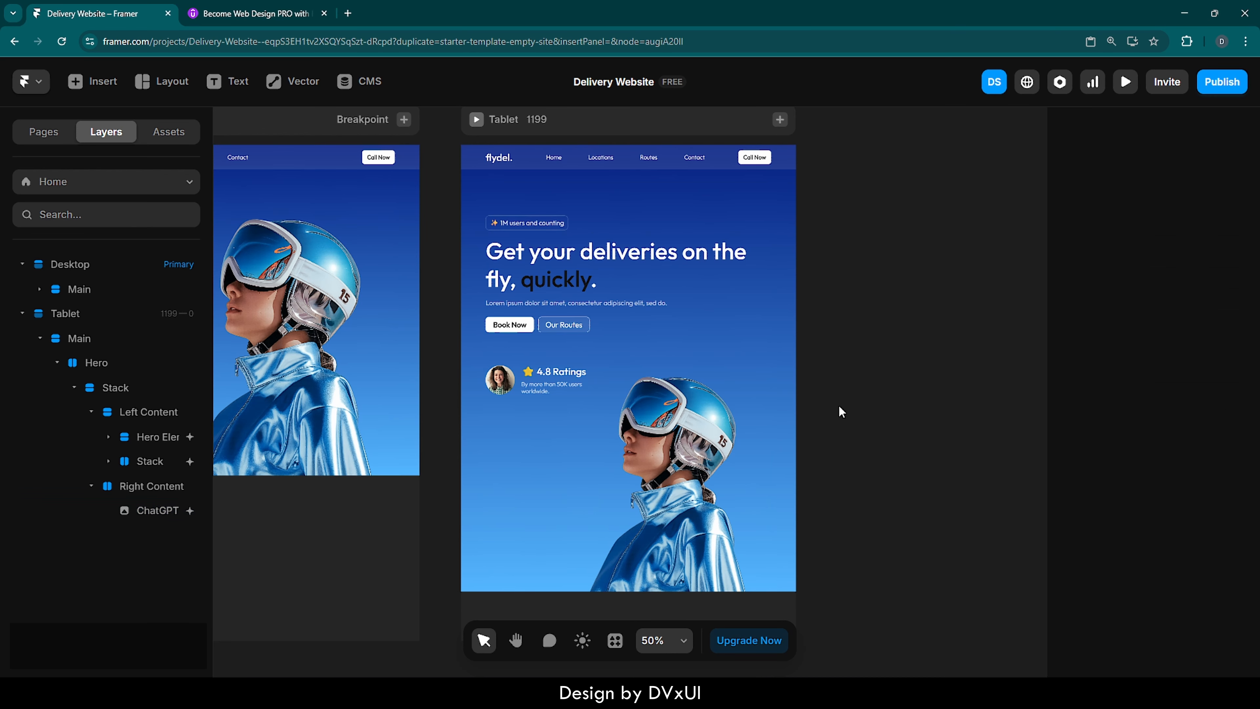
scroll(839, 405, left, 5)
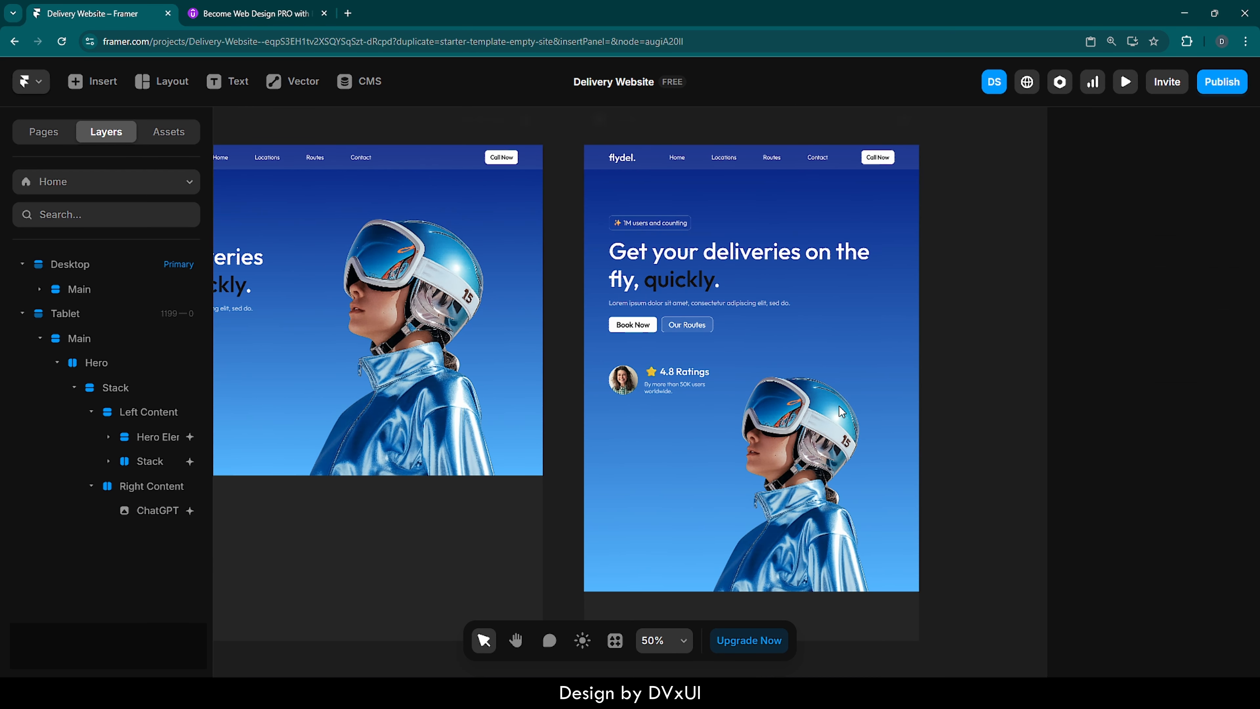
click(830, 252)
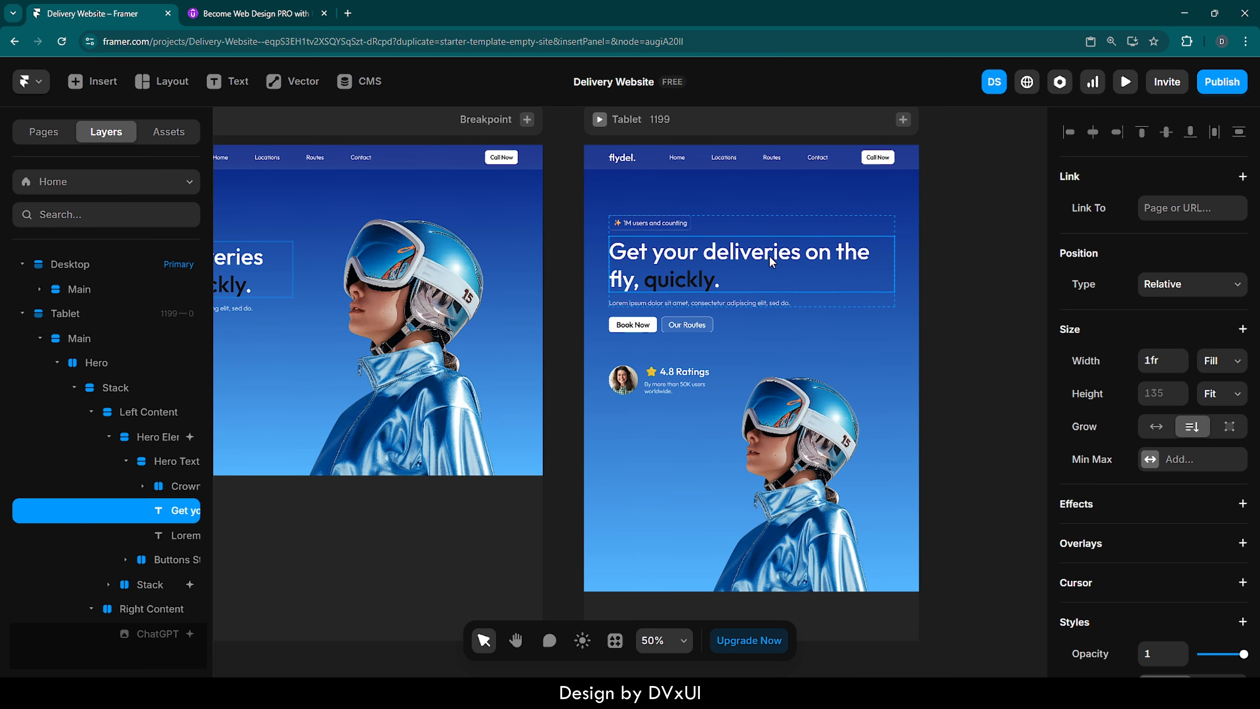
double_click(760, 262)
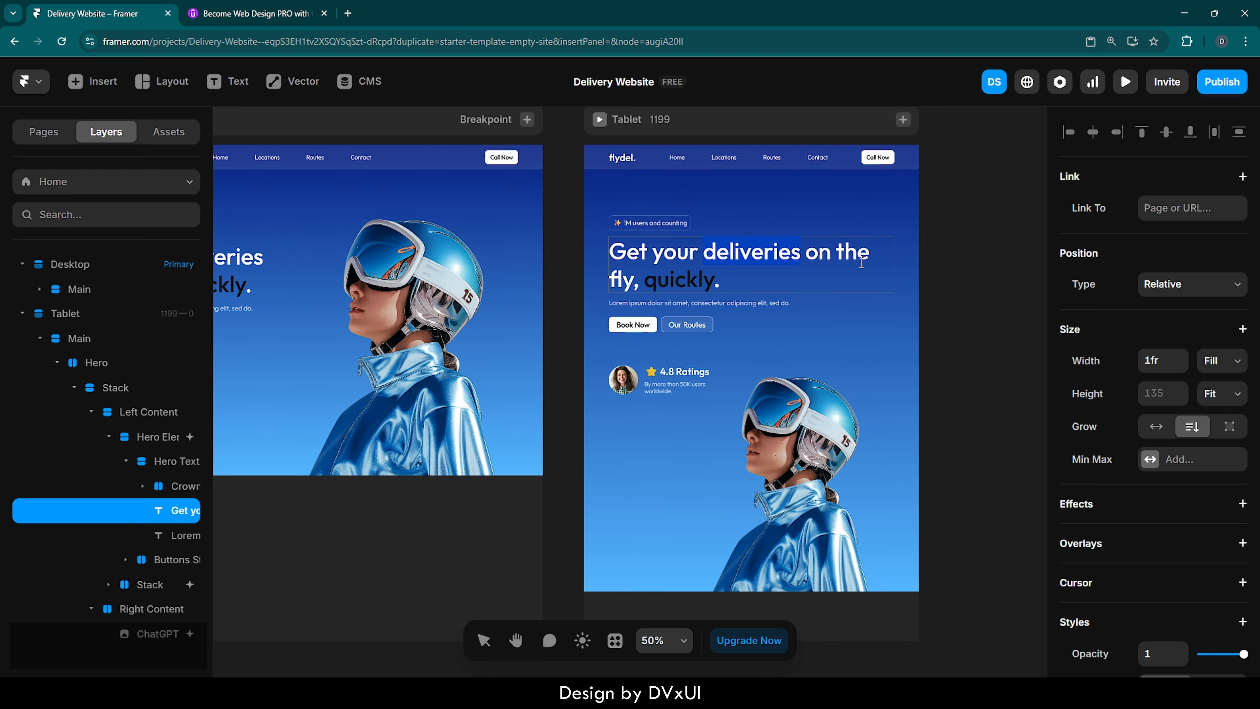
key(Escape)
click(954, 282)
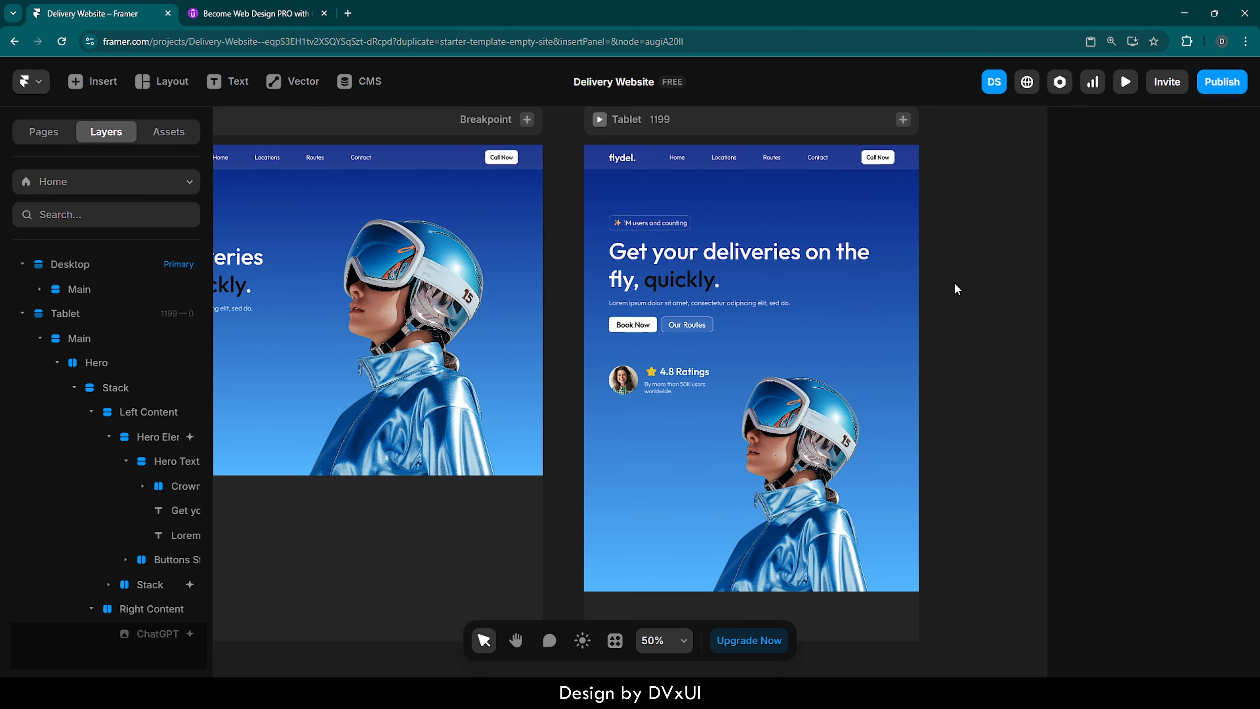
- Set the width of the Tablet's main headline text to a fixed 600
click(817, 261)
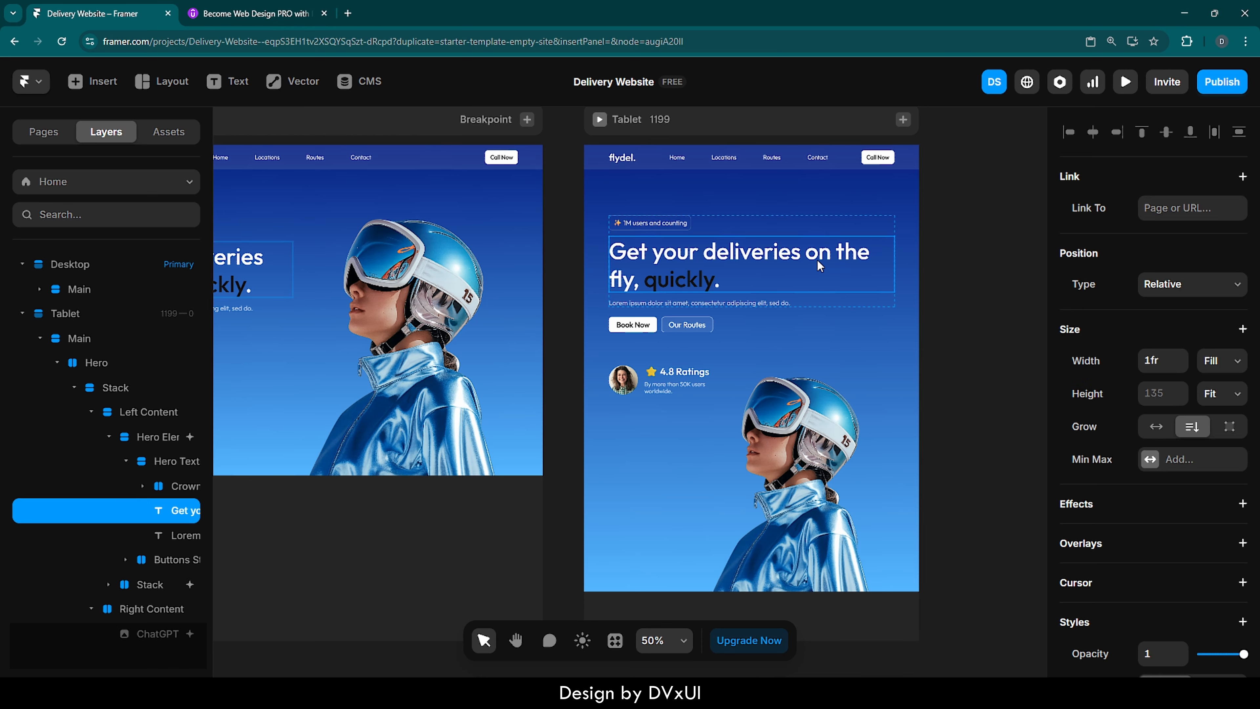
click(1164, 358)
text(600)
key(Return)
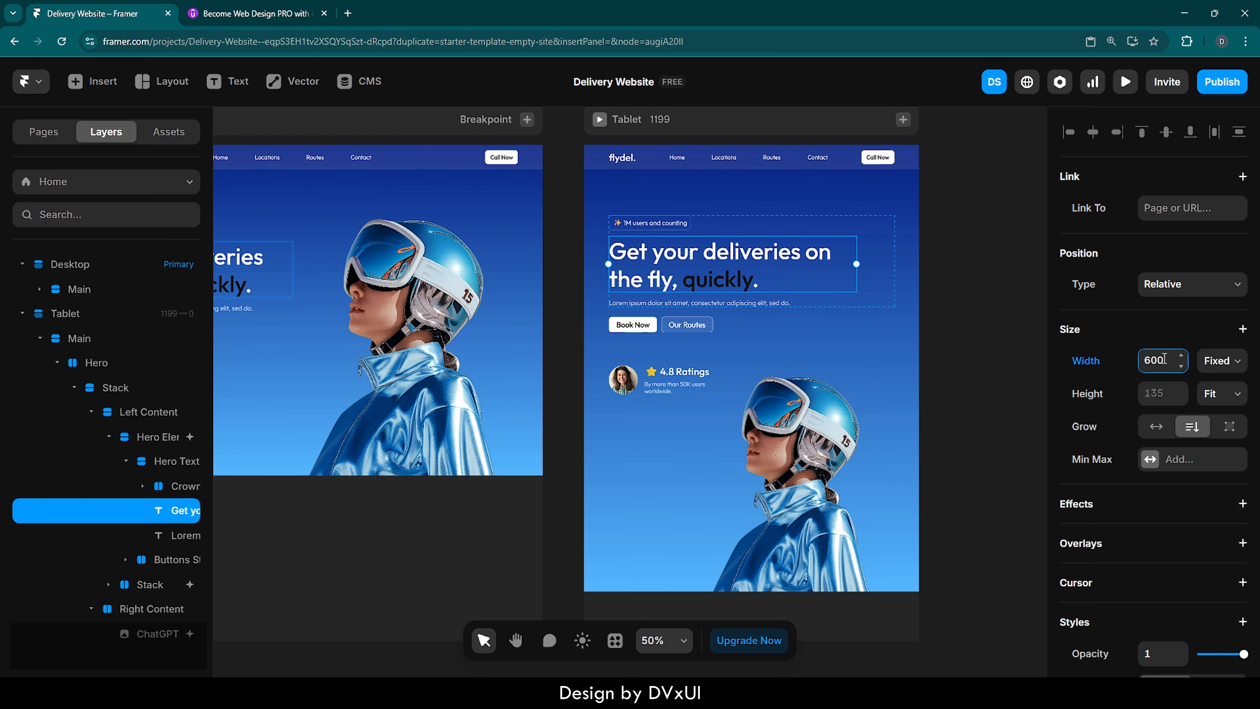
click(969, 308)
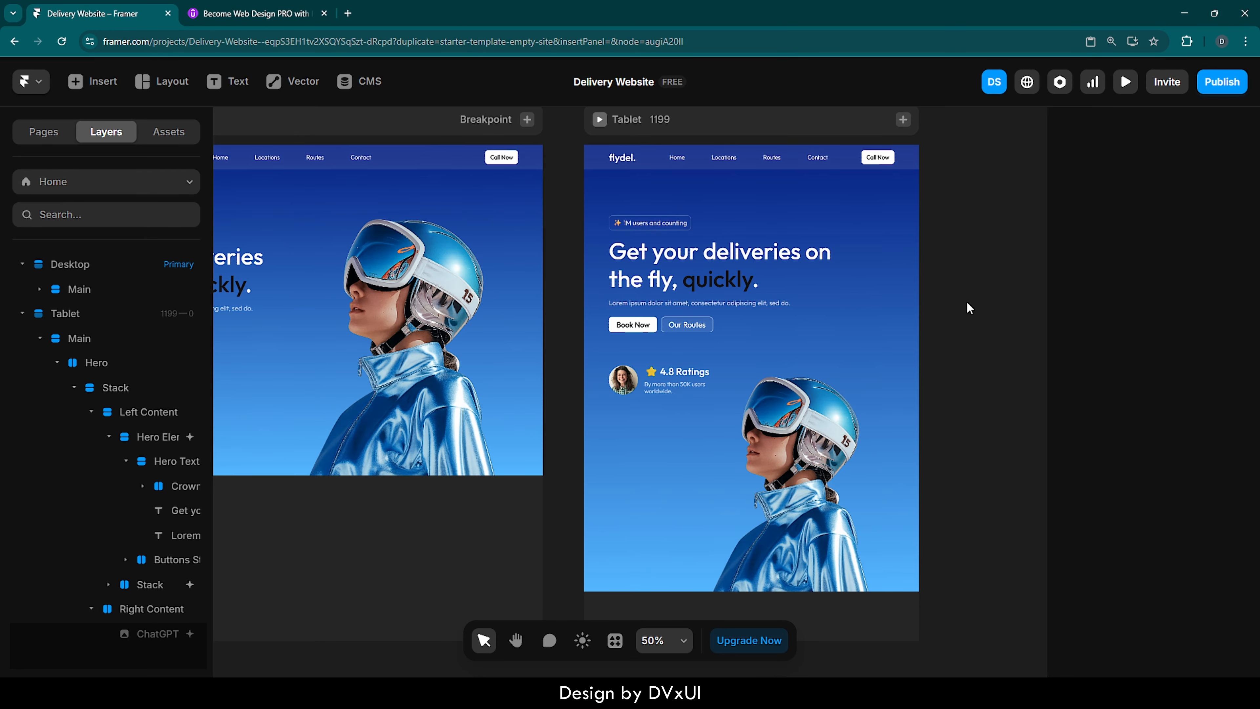
- Add a Phone breakpoint with a width of 390 after the Tablet breakpoint
scroll(969, 308, up, 1)
click(903, 147)
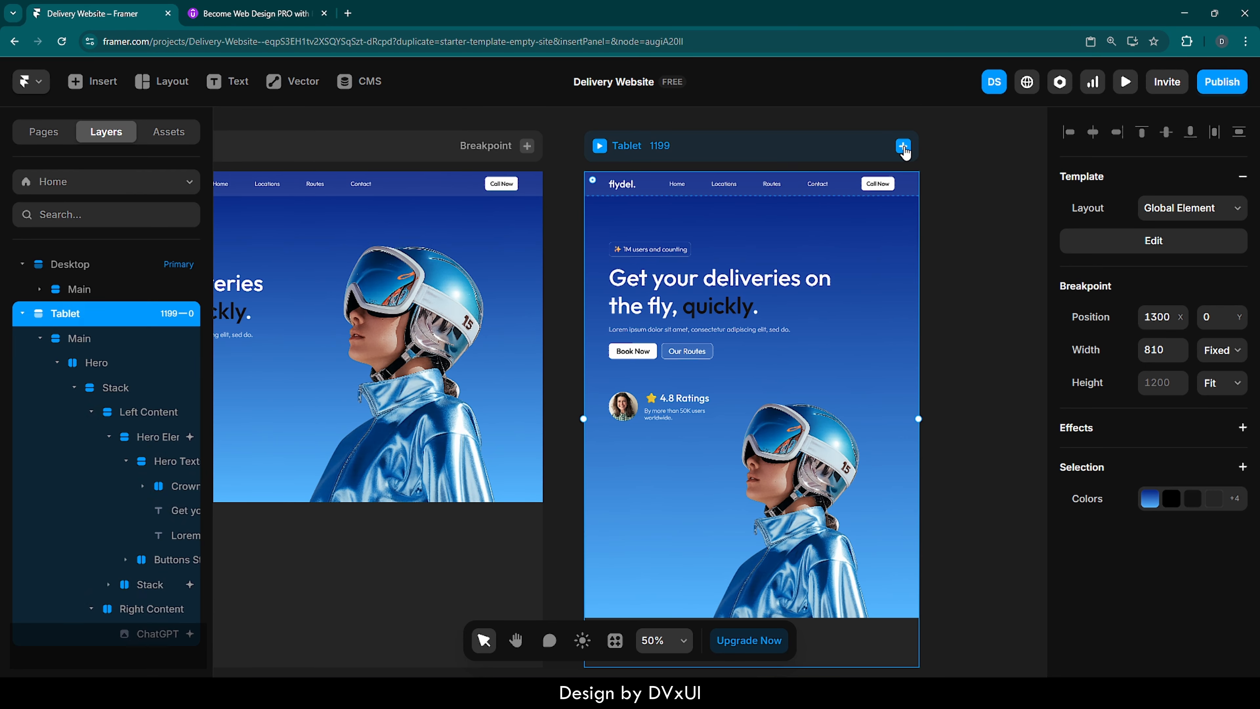
click(903, 147)
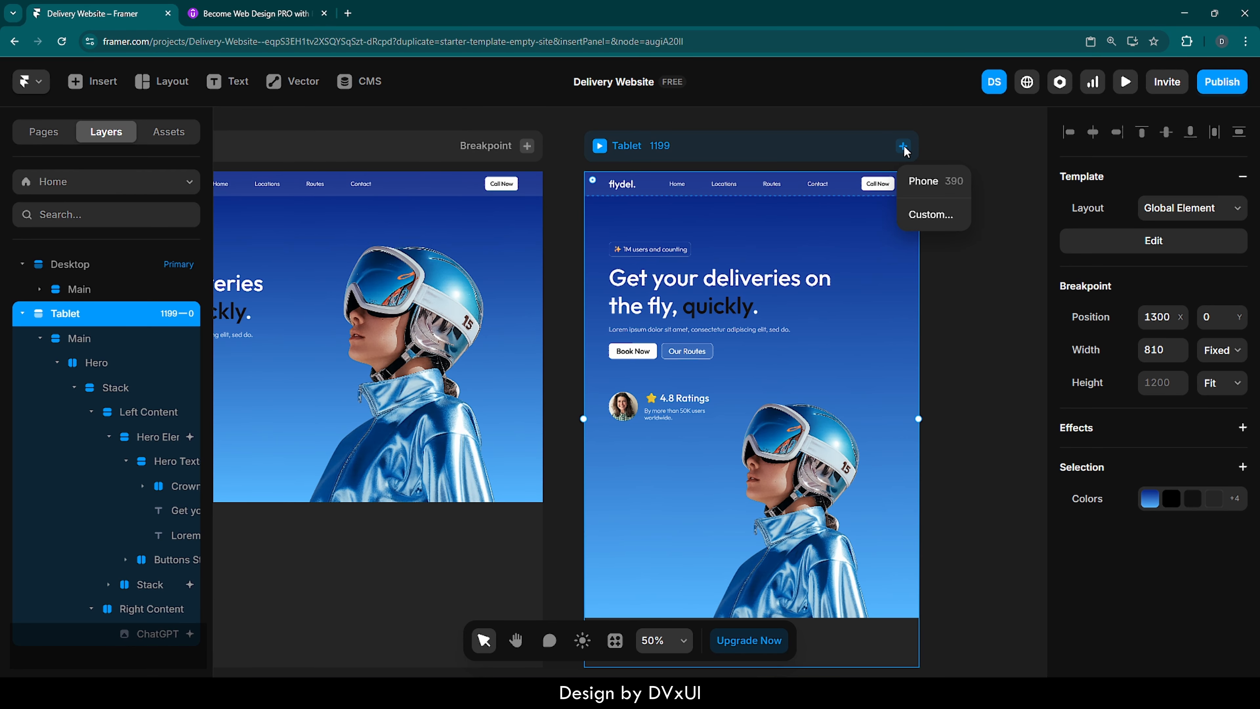
click(916, 183)
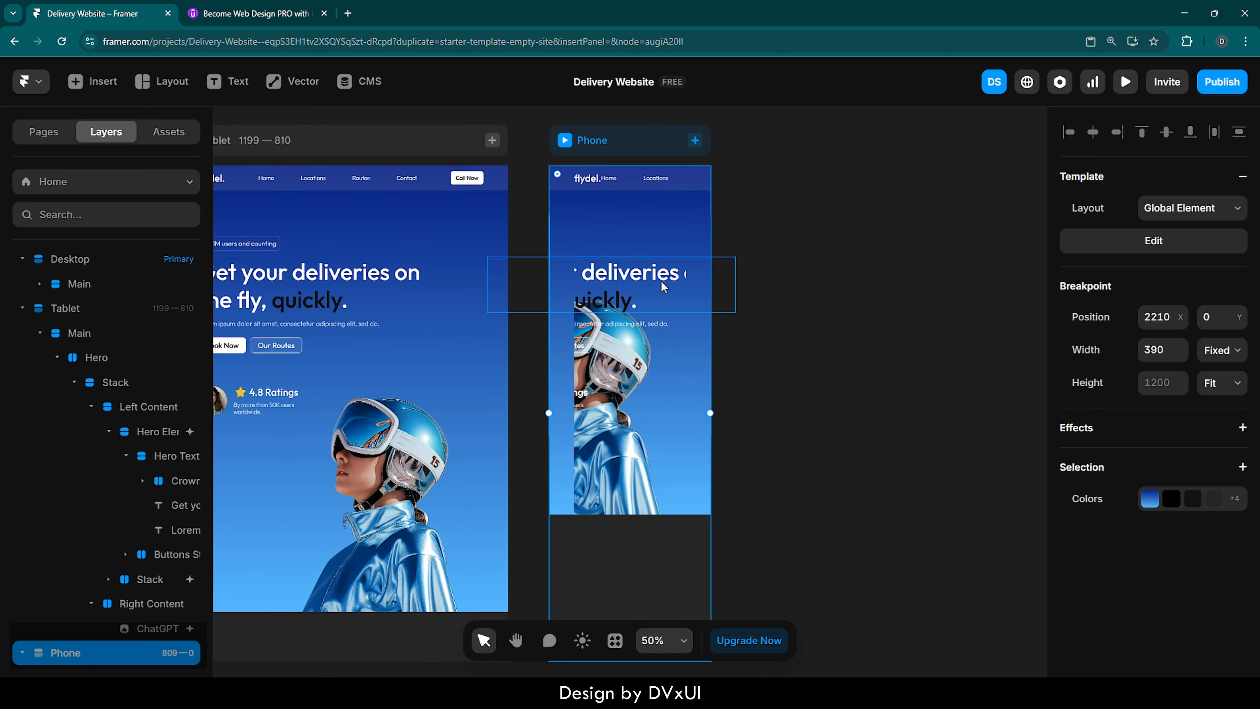
- Change the height of the Phone breakpoint's Hero section to Fit
click(704, 217)
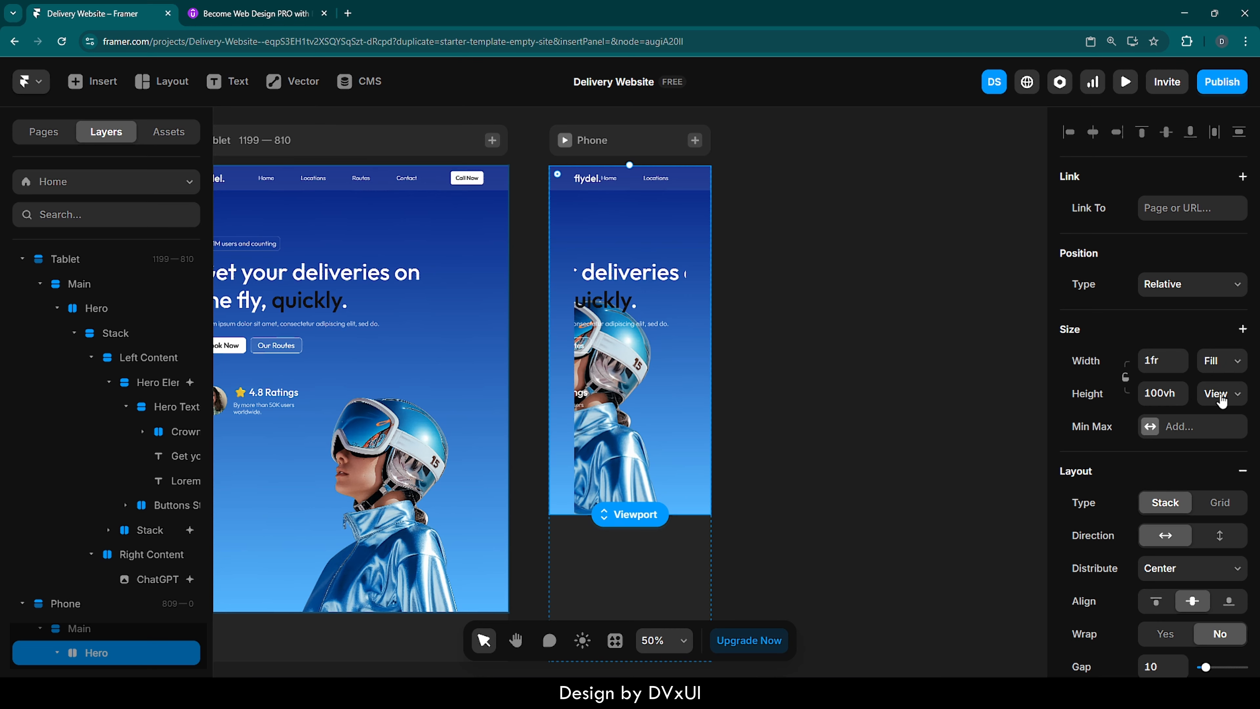
click(1219, 393)
click(1221, 469)
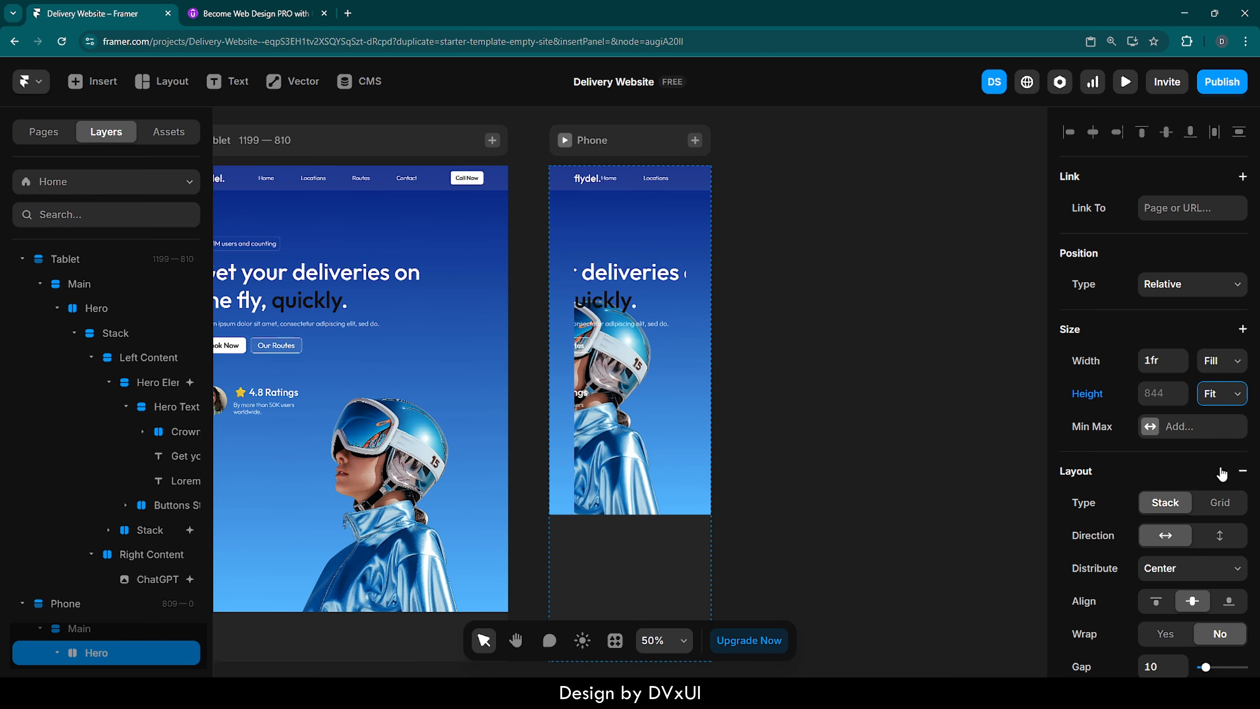
- Set the height of the Phone breakpoint's Main section to Fit Content
click(684, 202)
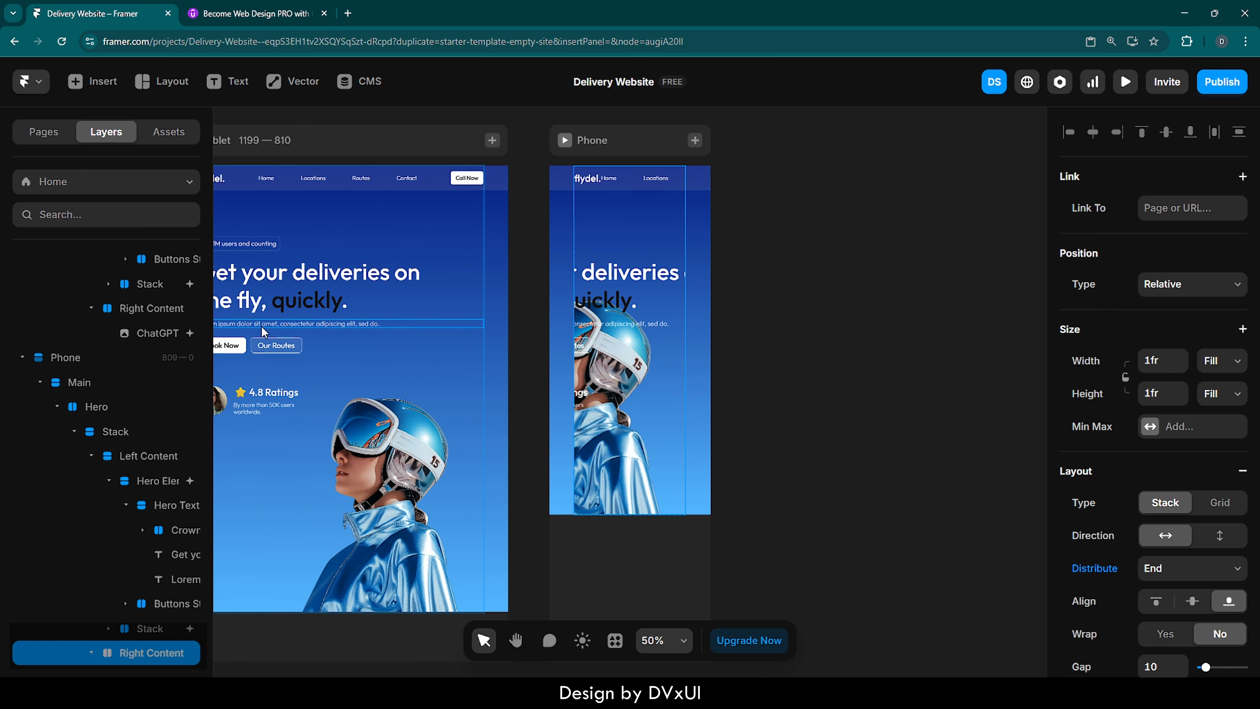
scroll(74, 434, down, 5)
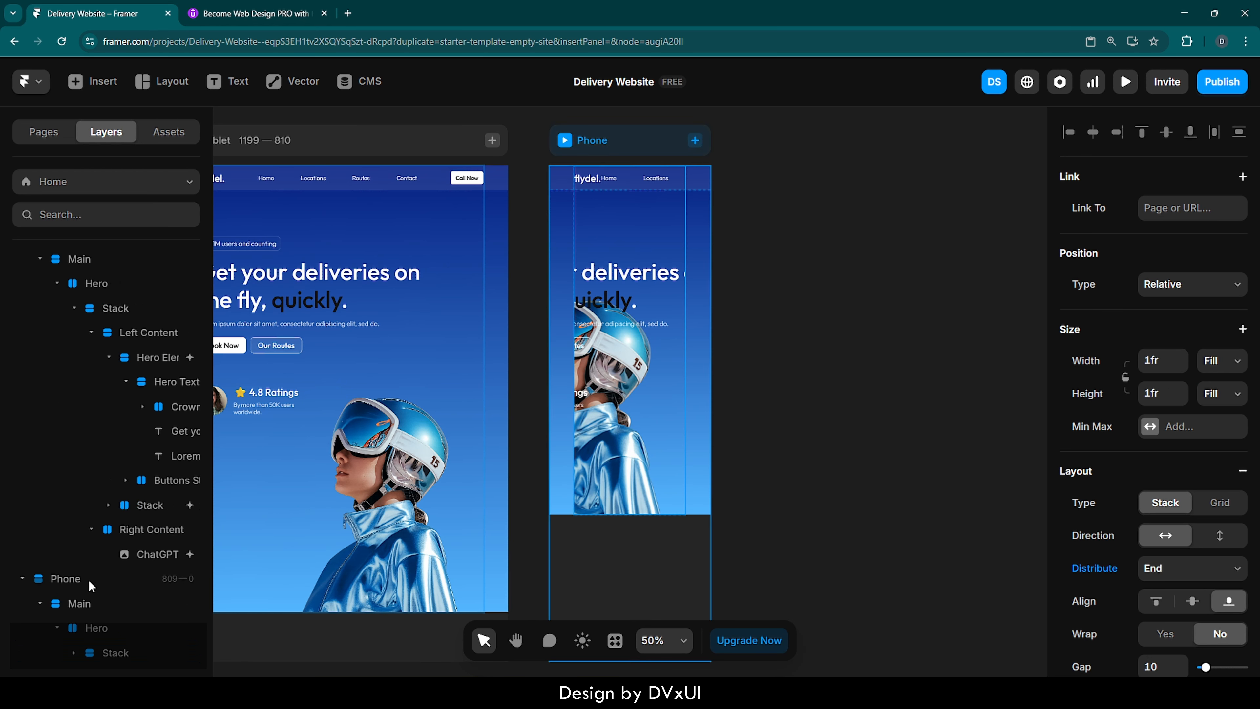
click(82, 603)
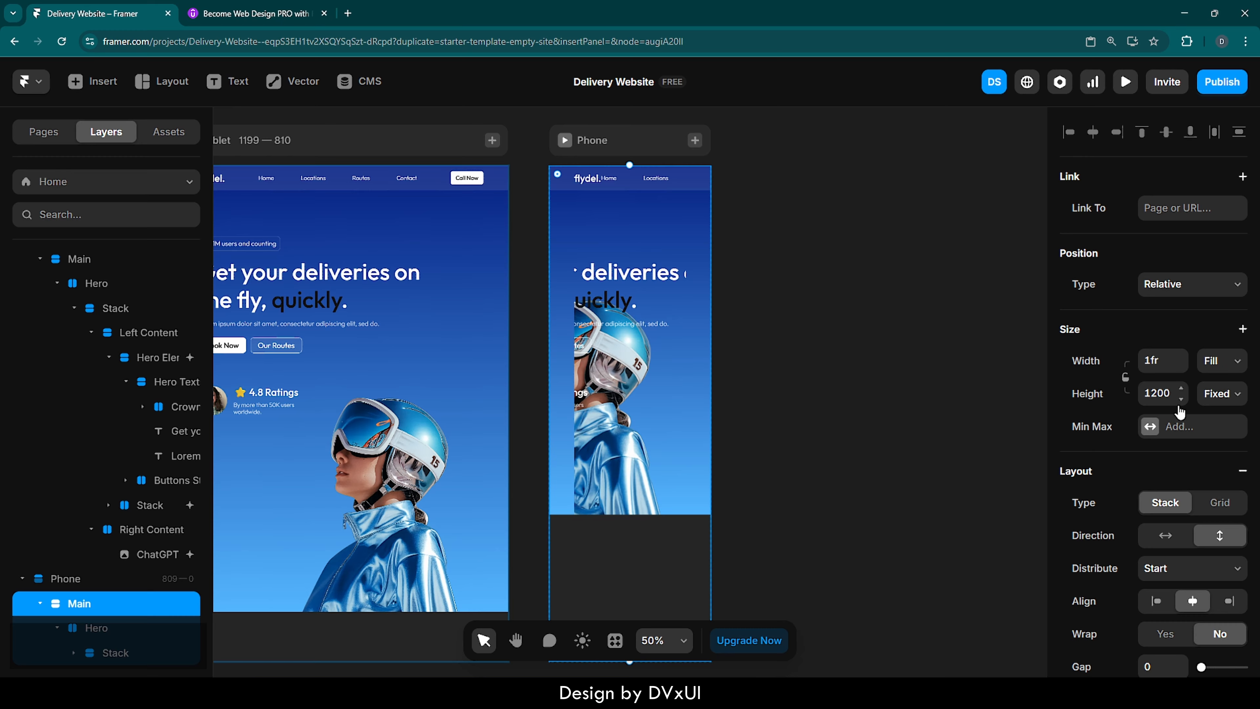
click(1228, 395)
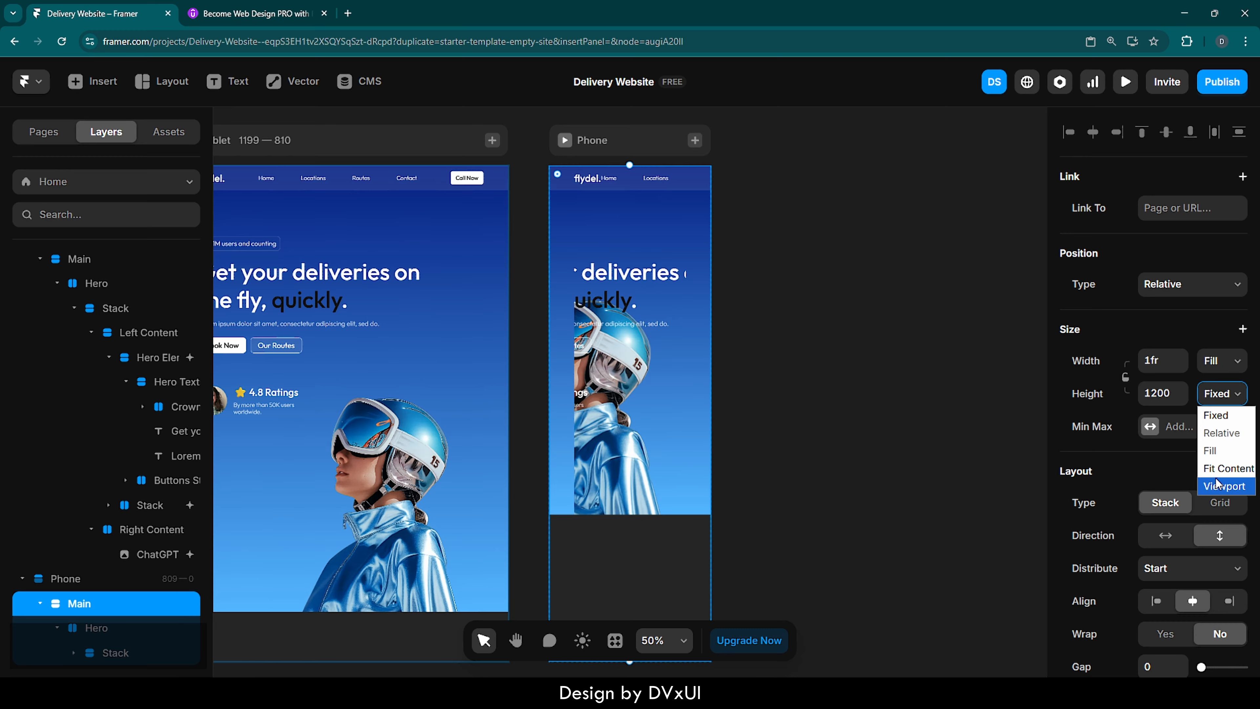
click(1218, 468)
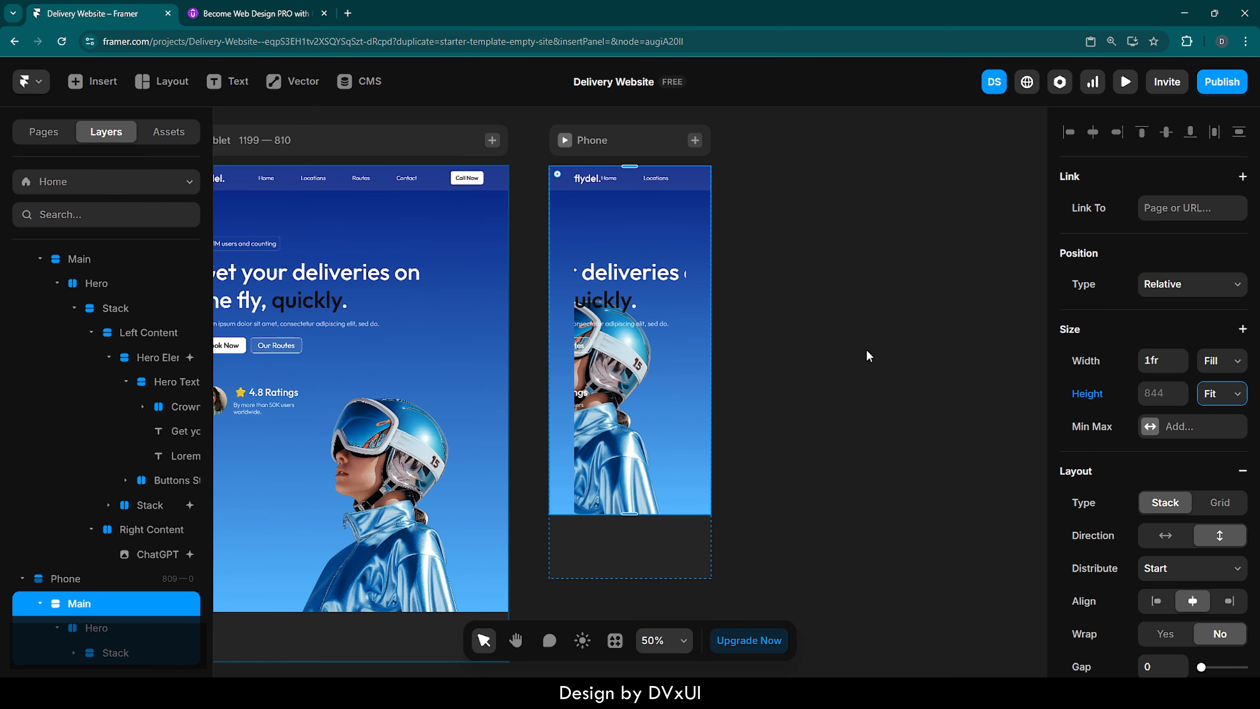
- Set the height of the stack inside the Phone's Hero section to Fit Content
click(636, 399)
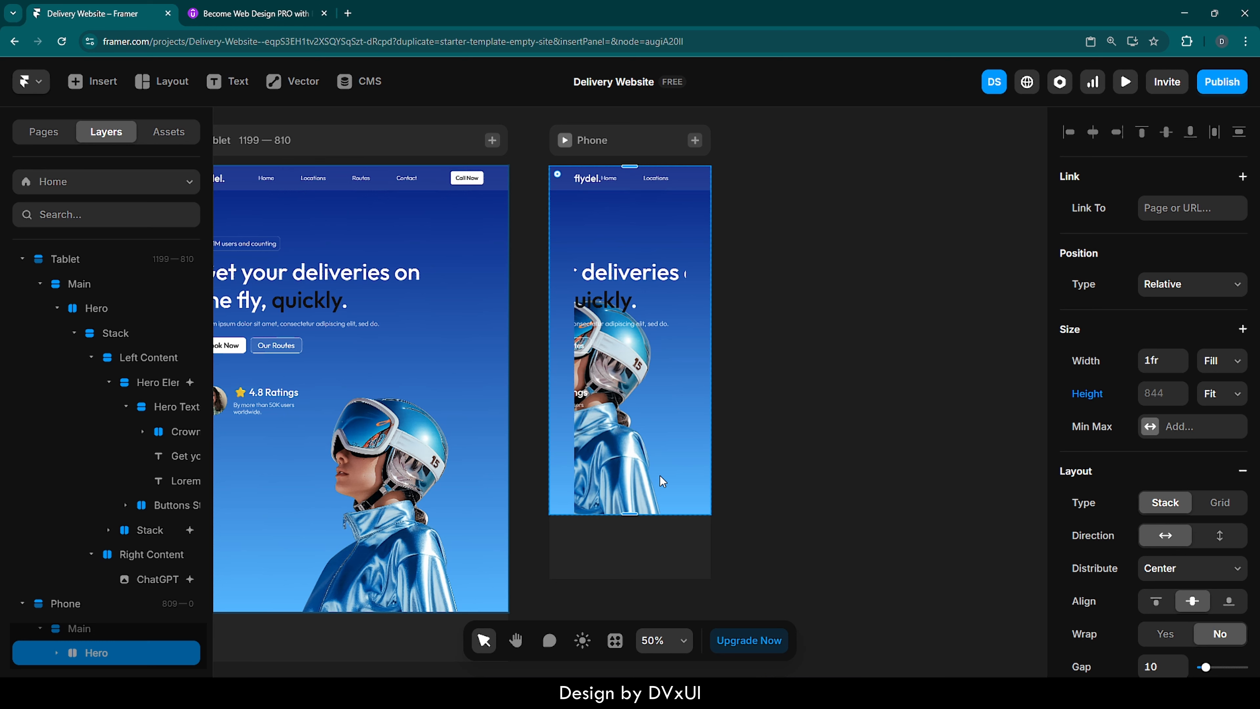
click(627, 337)
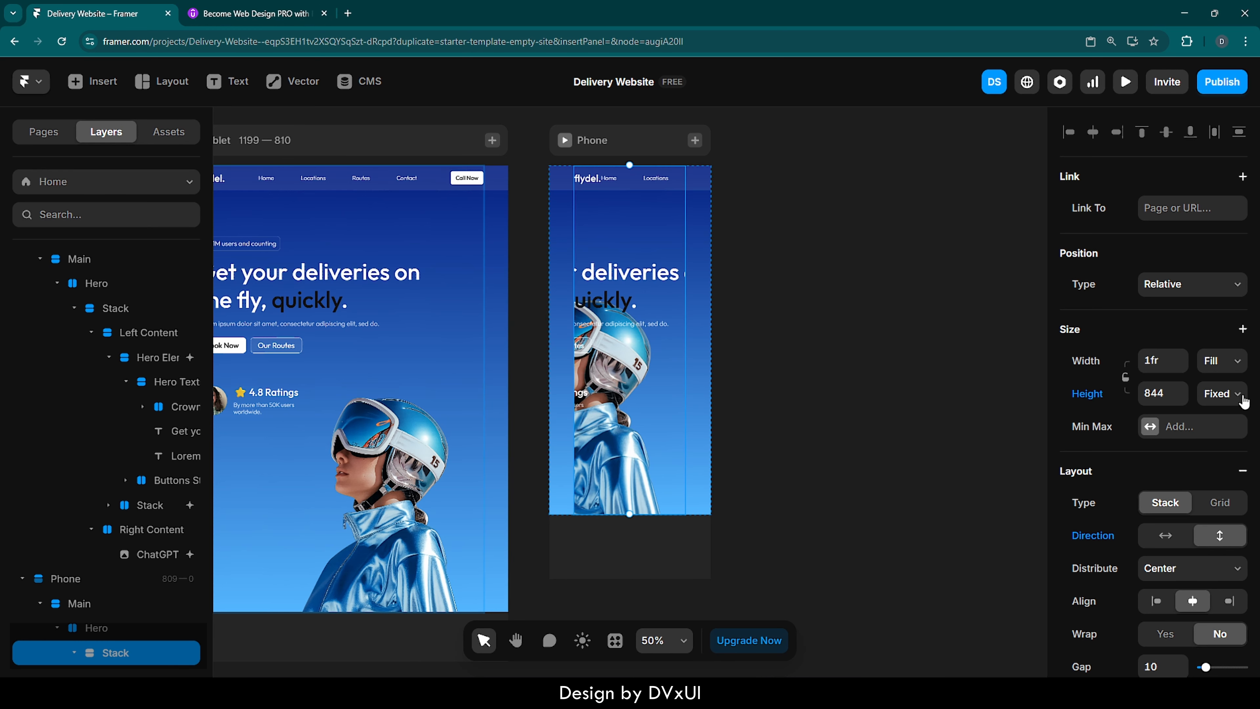
click(1226, 395)
click(1225, 469)
drag(630, 514, 631, 586)
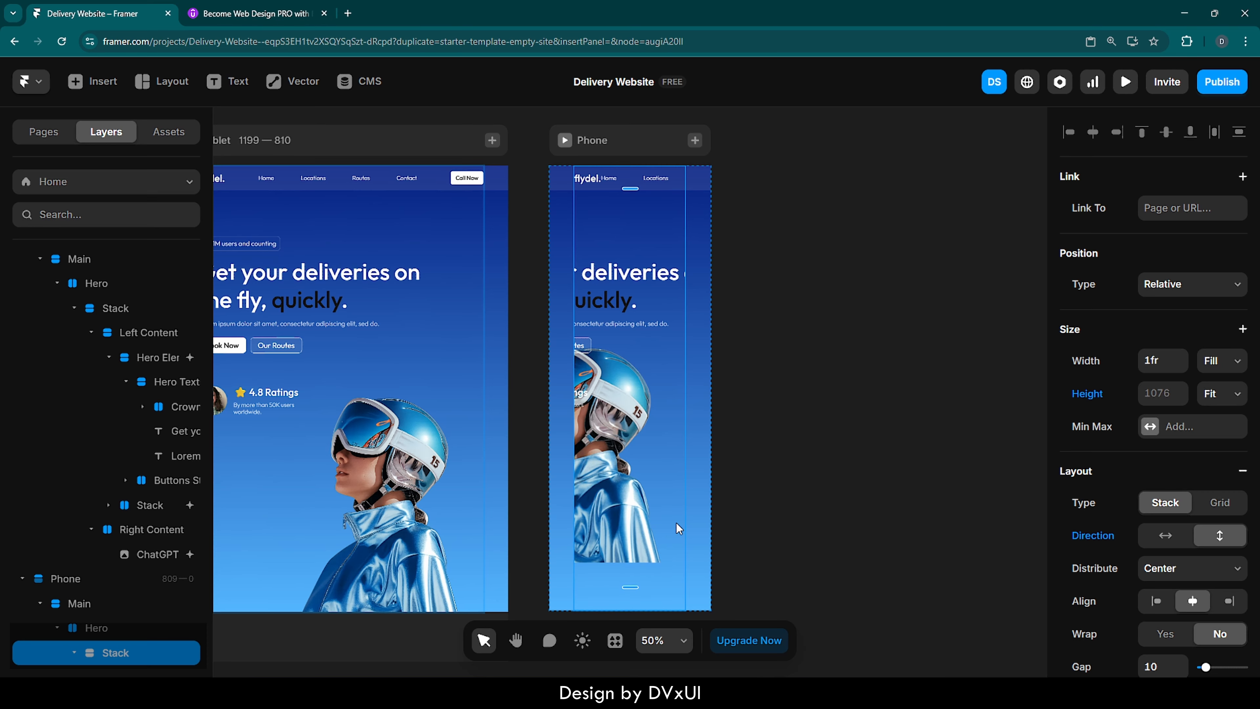
- Set the Phone Hero section's right and left padding to 24 each
click(695, 247)
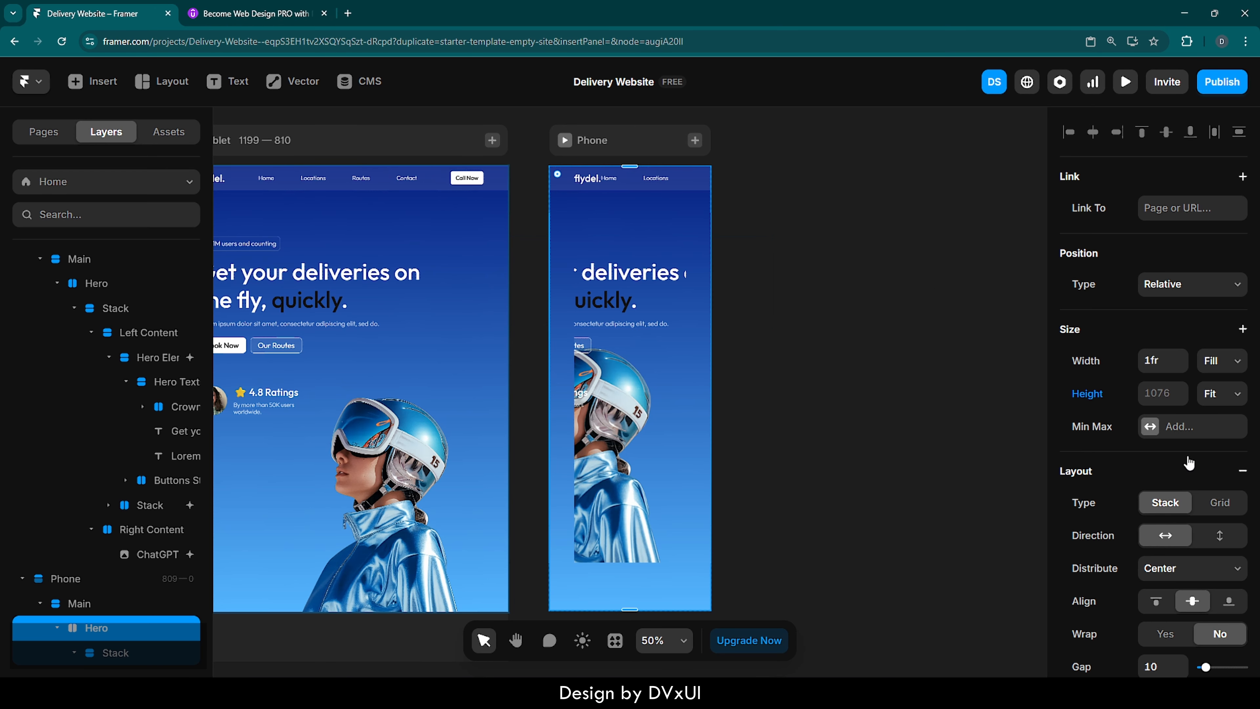
scroll(1181, 521, down, 5)
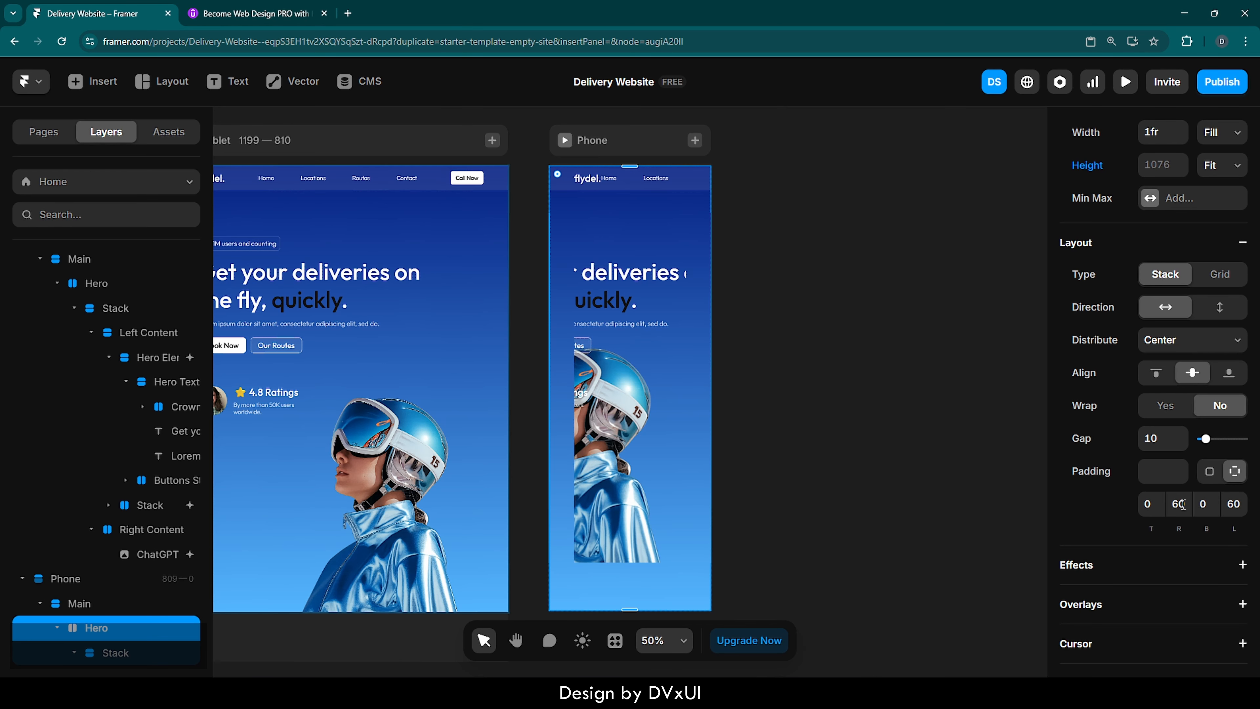
click(1183, 504)
text(24)
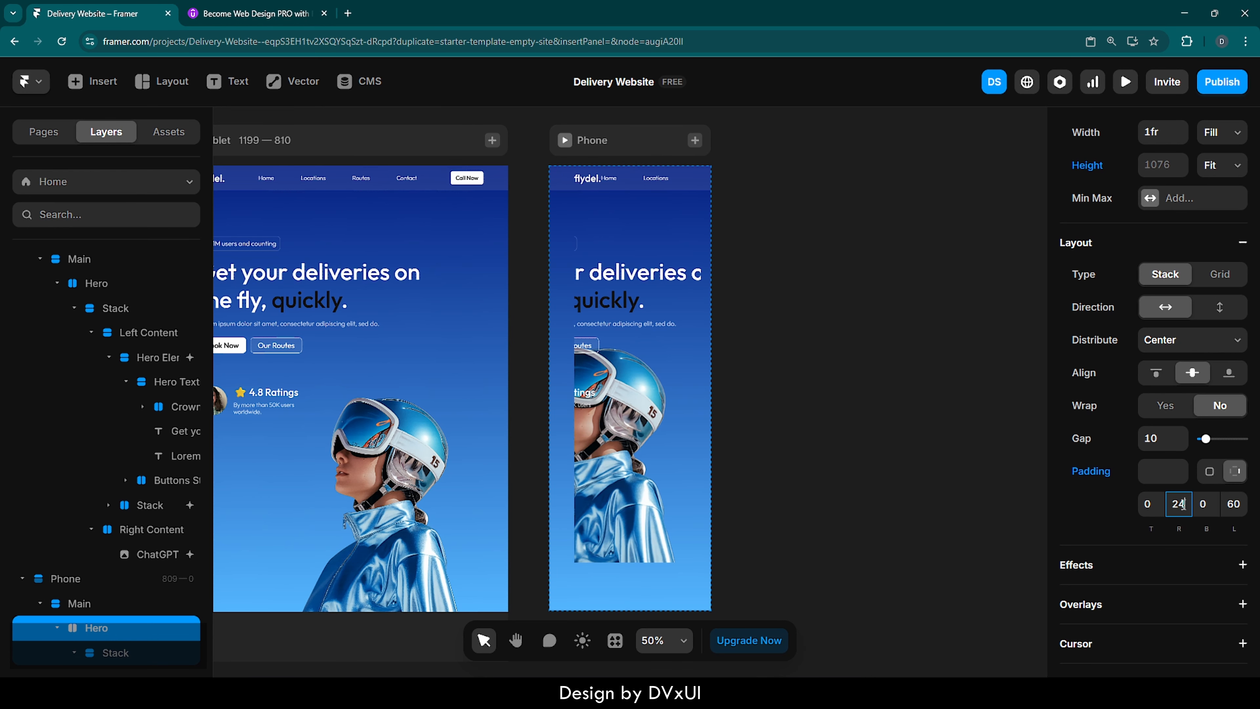
click(1231, 502)
text(24)
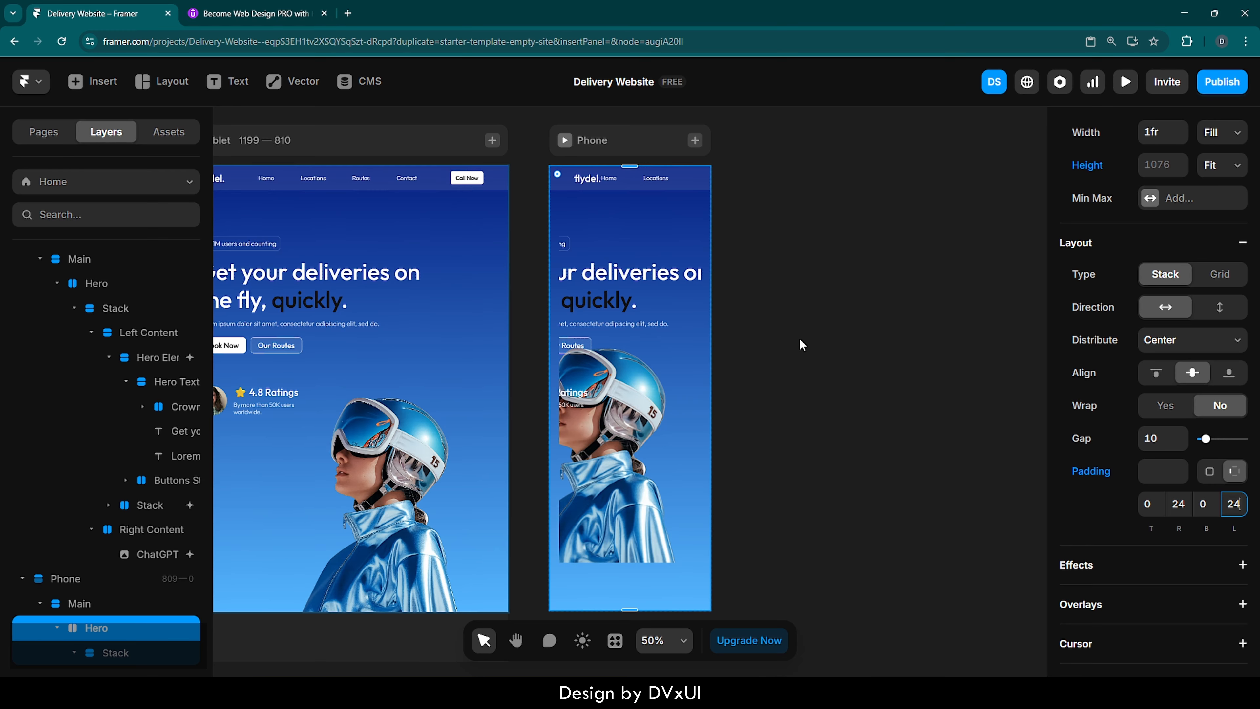
- Change the Phone's Left Content stack to Relative positioning and set its width to Fill
click(675, 307)
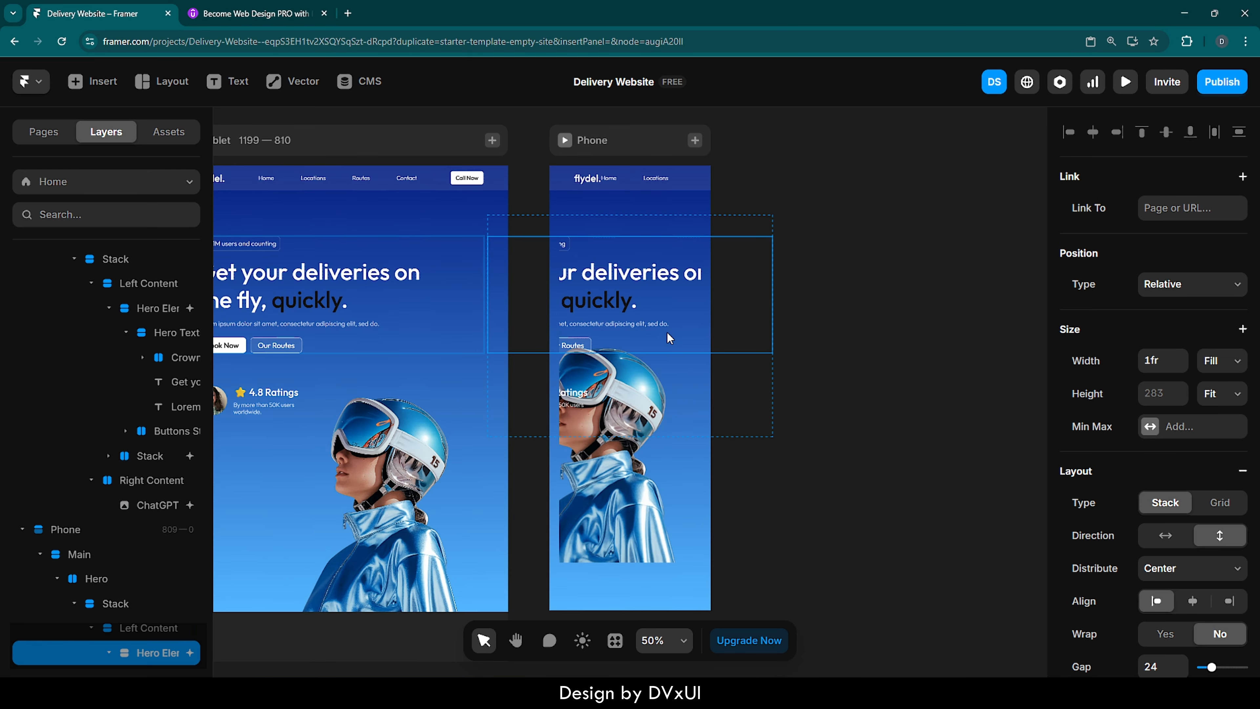
click(674, 228)
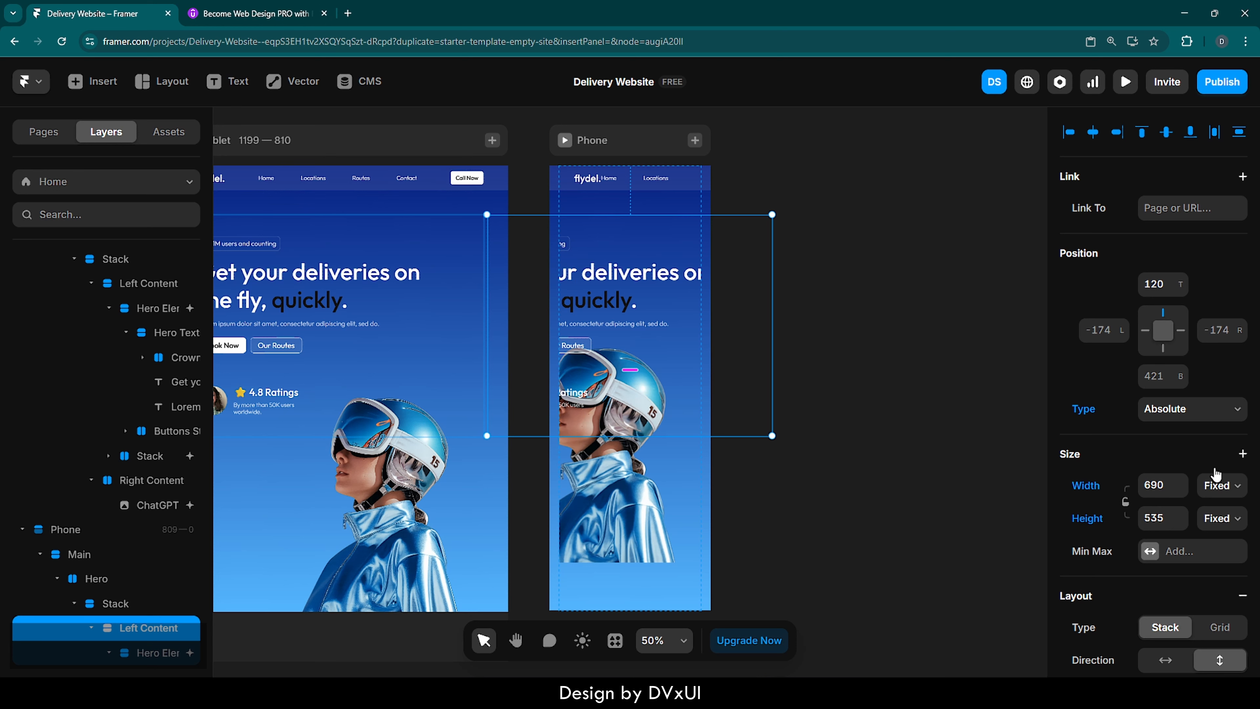
click(1221, 489)
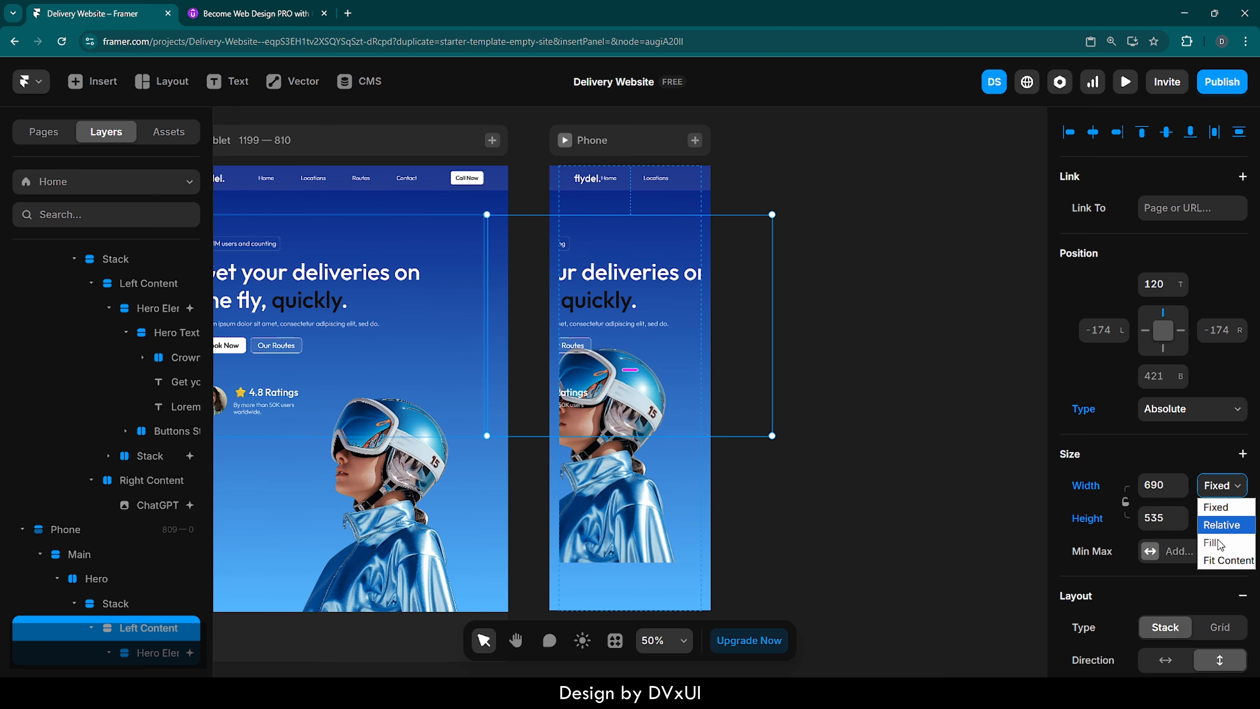
click(1176, 411)
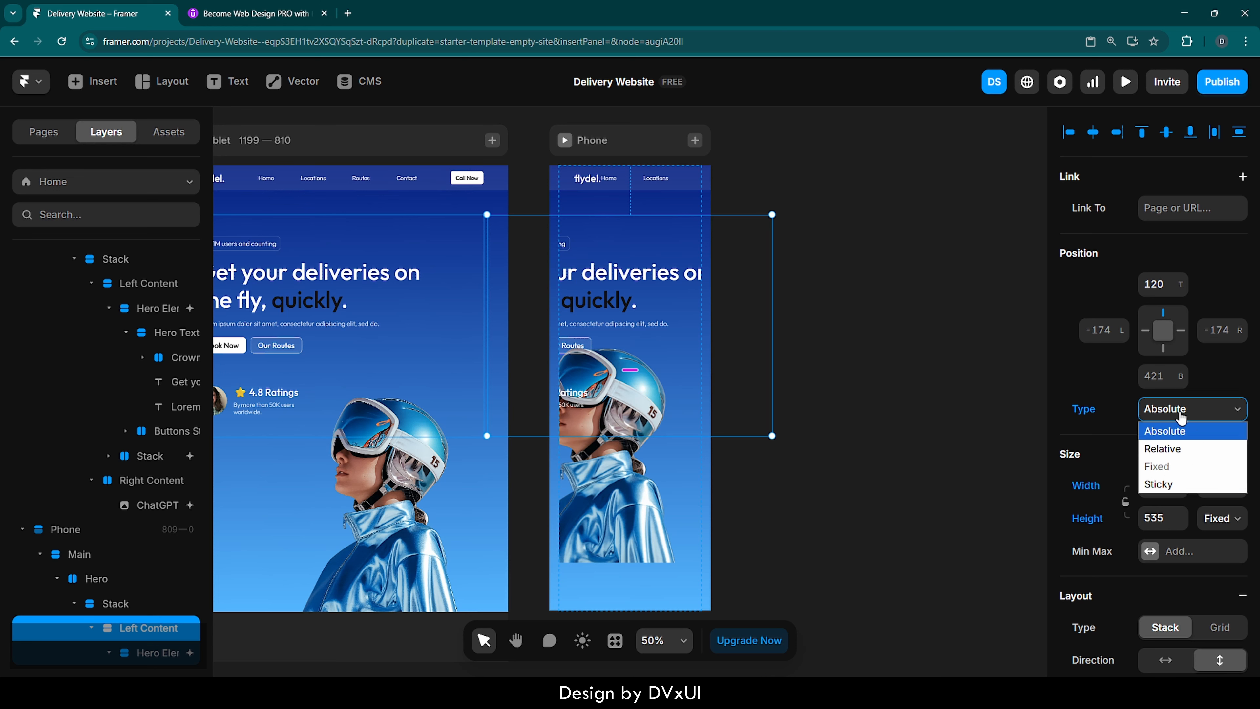
click(1172, 450)
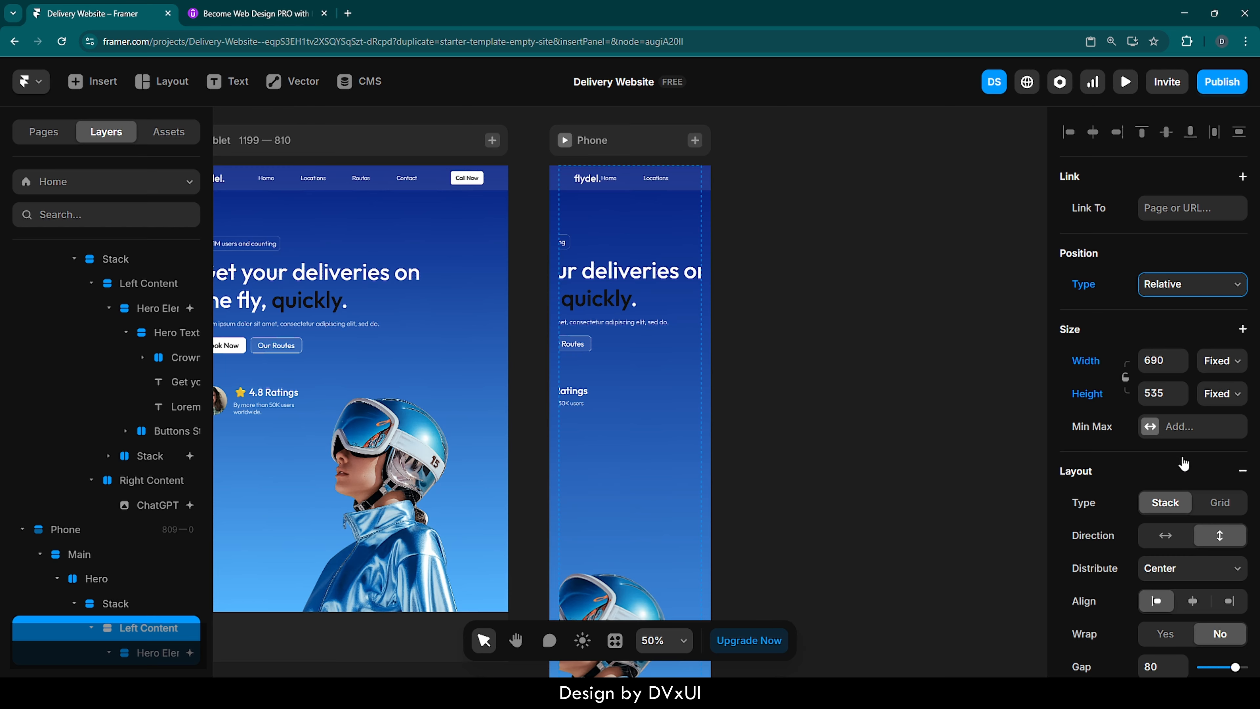
scroll(1205, 497, down, 1)
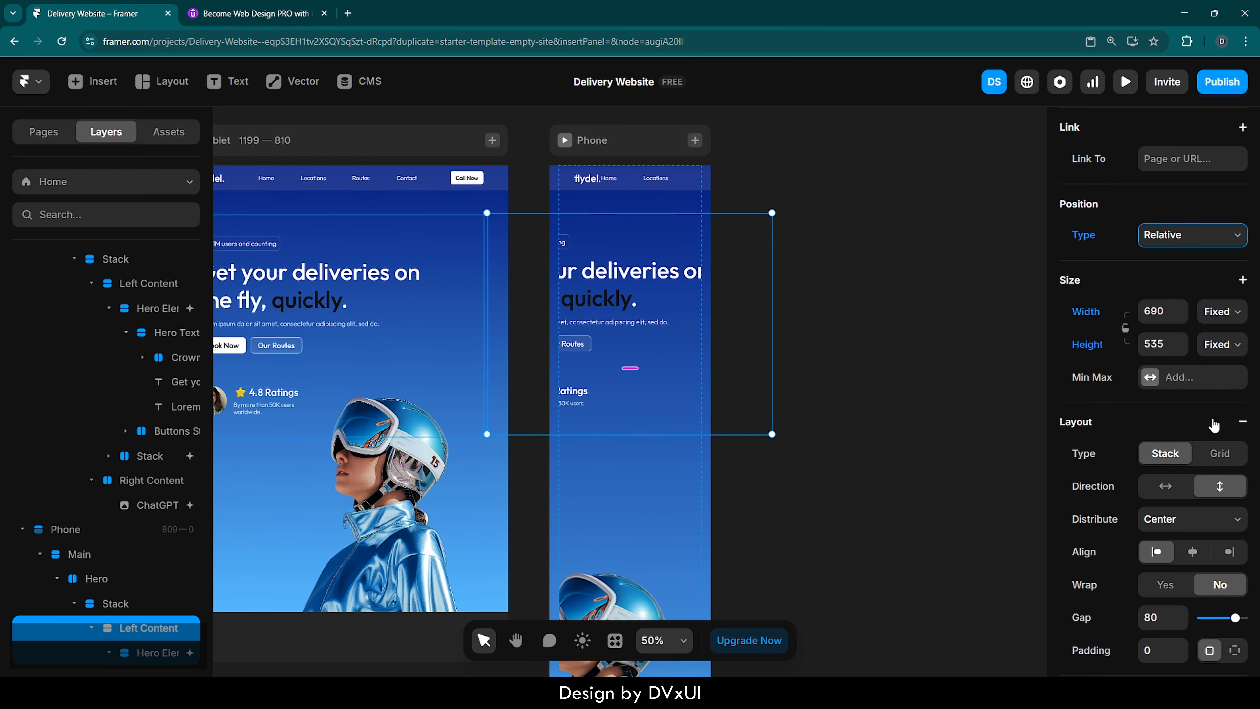
click(1222, 311)
click(1225, 373)
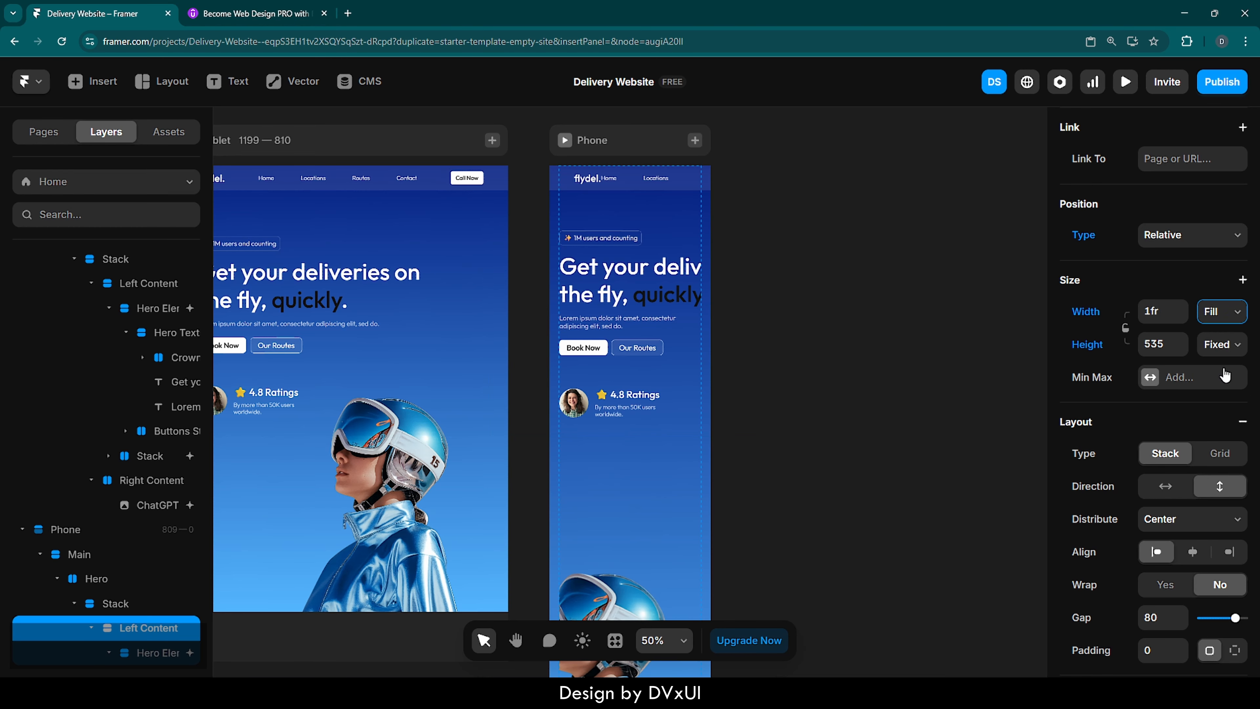
- Set the width of the Phone's main headline text to Fill
click(629, 276)
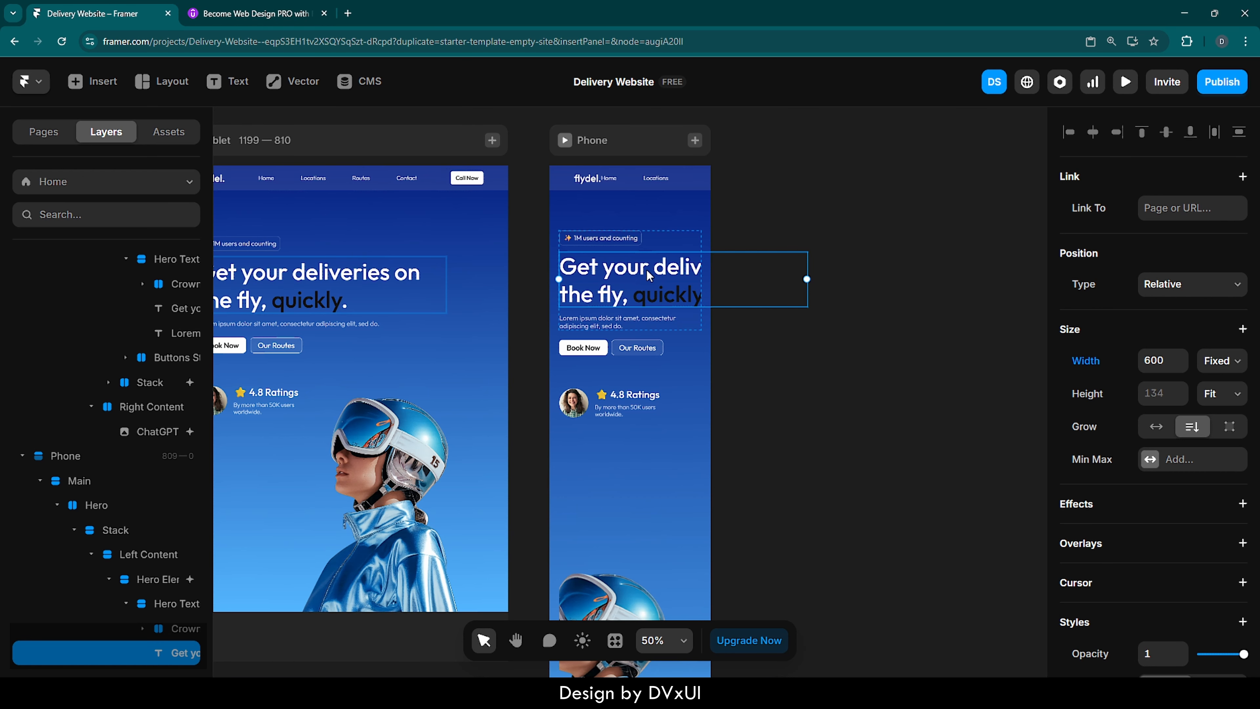
click(1222, 361)
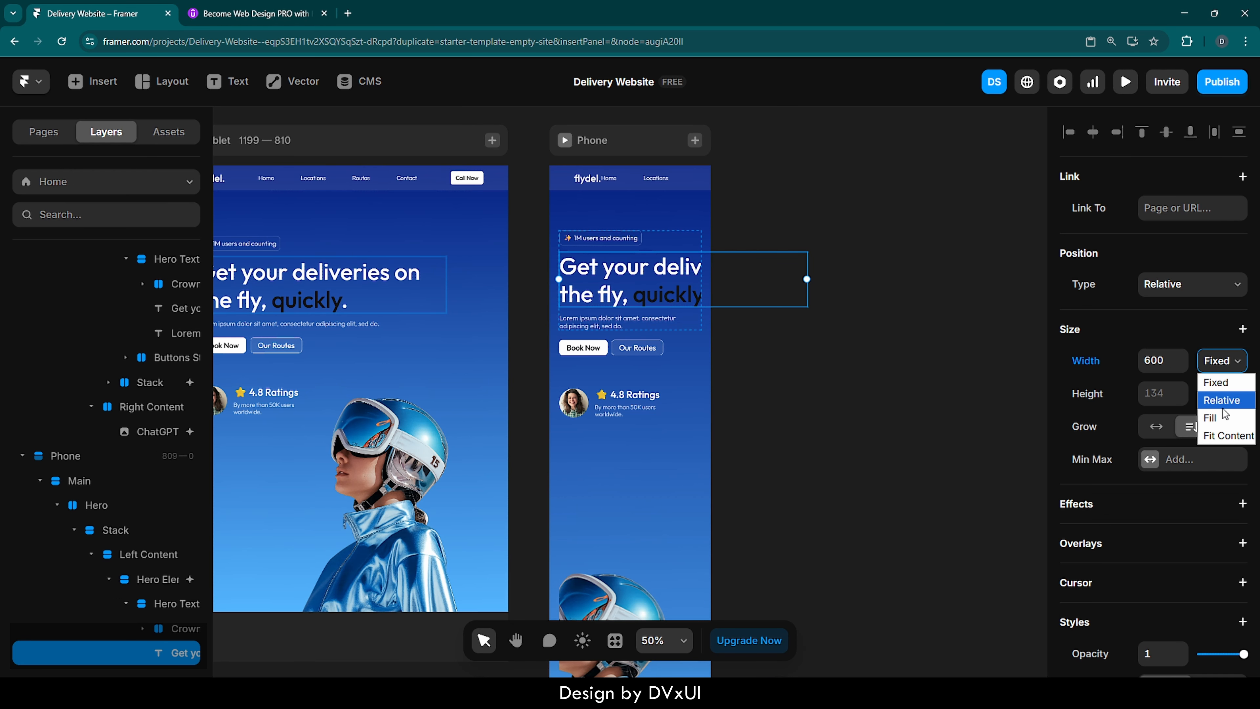
click(1216, 417)
click(899, 353)
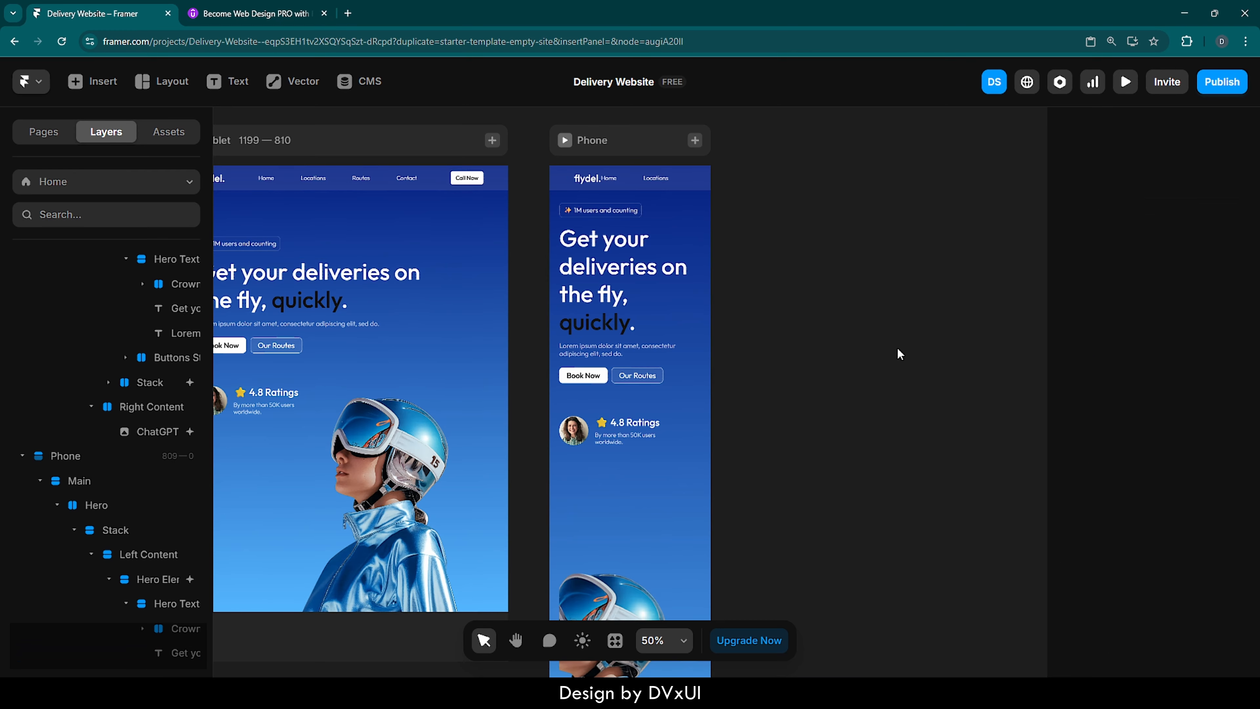
- Reduce the Phone headline's font size to 40 px
click(628, 259)
scroll(1118, 529, down, 6)
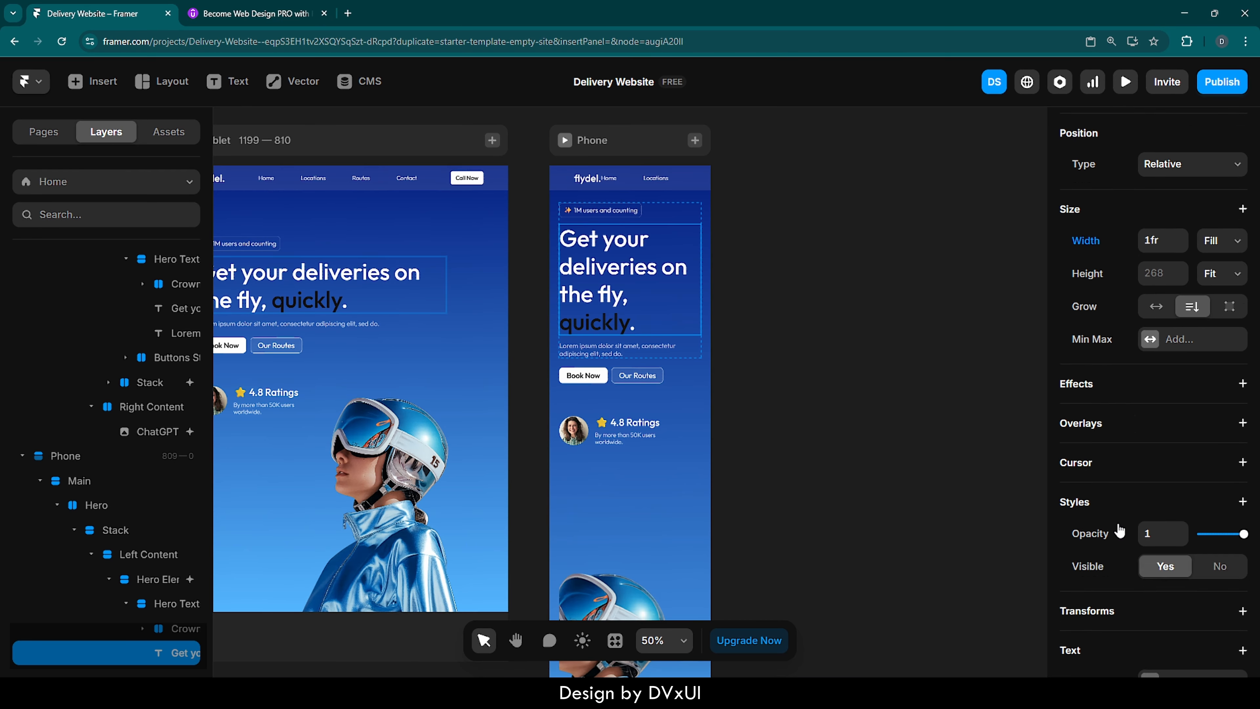
scroll(1120, 530, down, 2)
click(1153, 524)
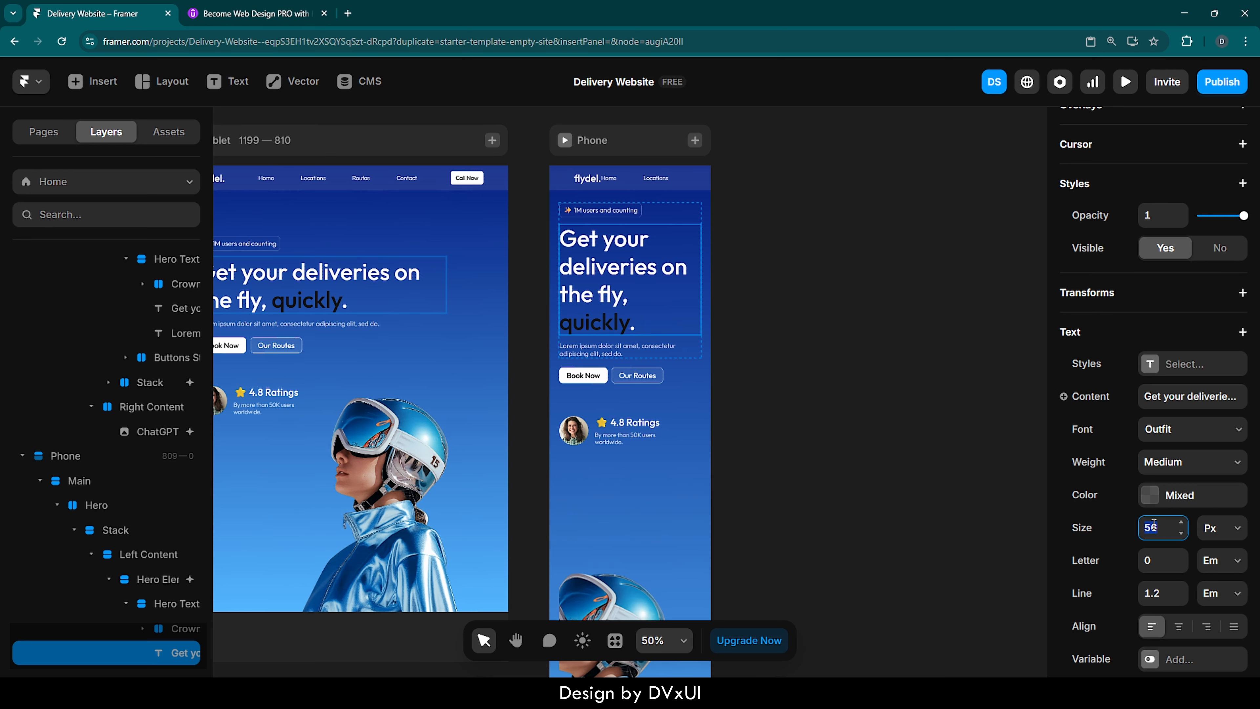
text(40)
key(Return)
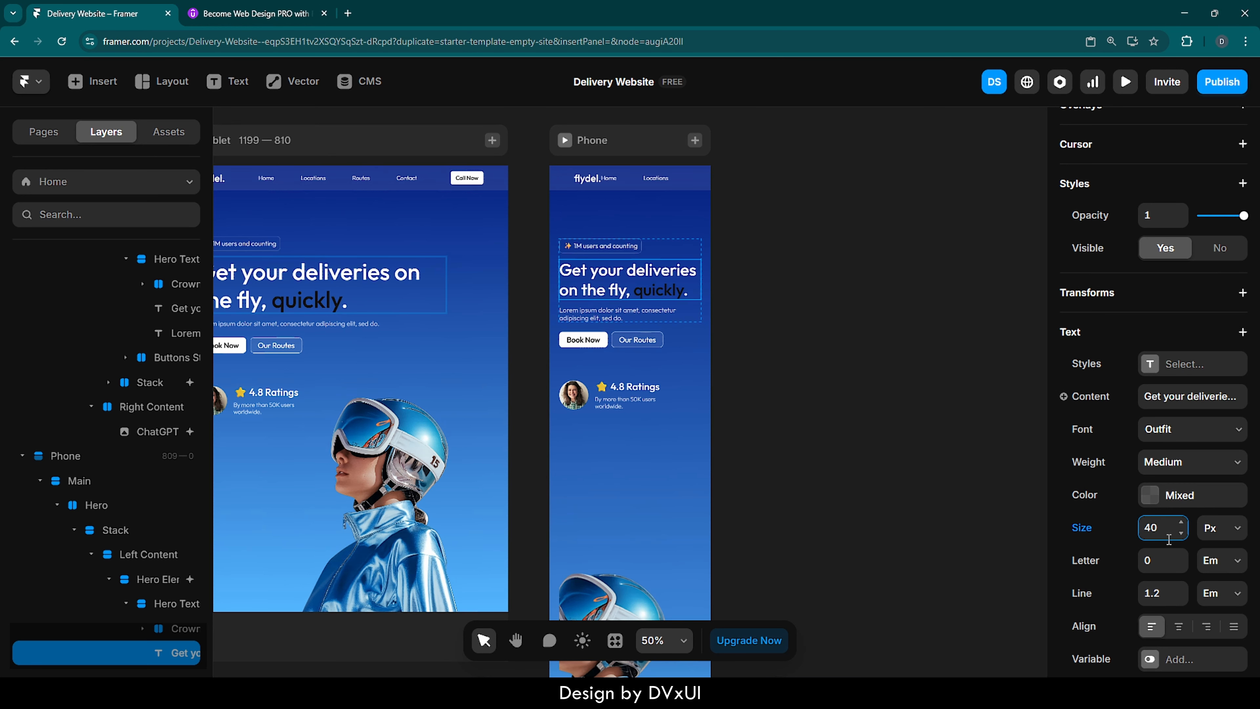
- Set the font size of the Phone's "1M users and counting" text to 14 px
click(622, 246)
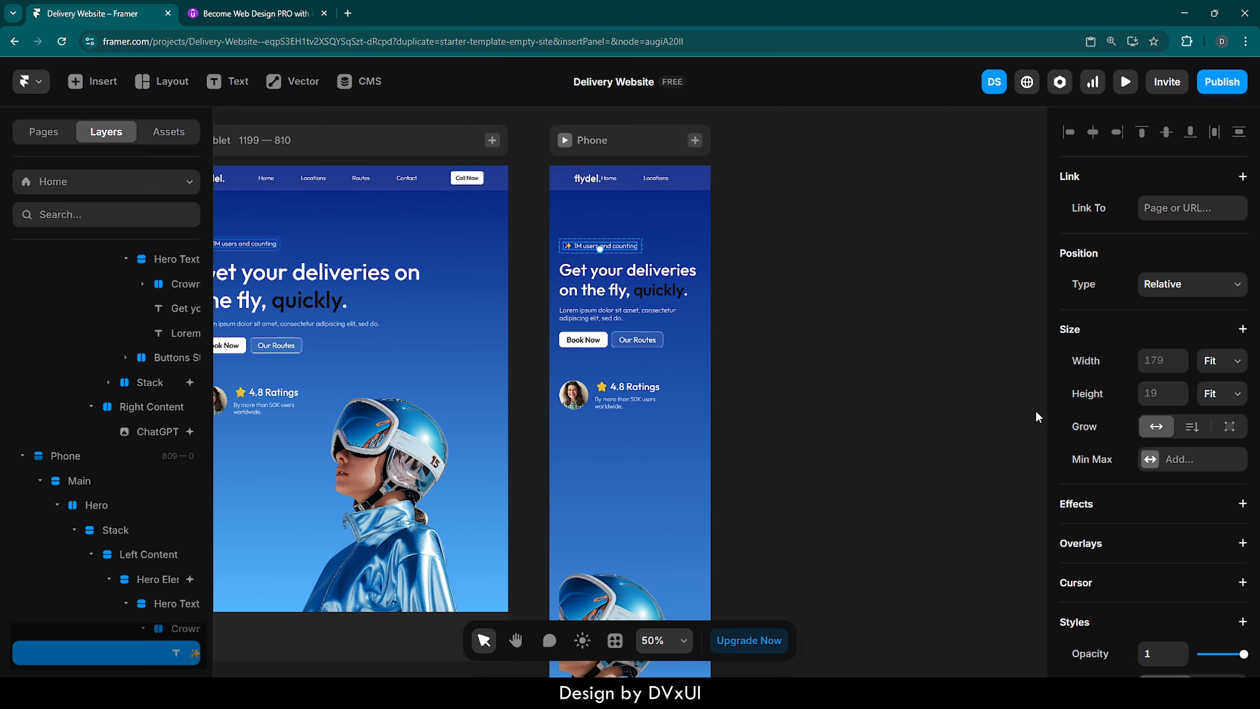
scroll(1149, 545, down, 9)
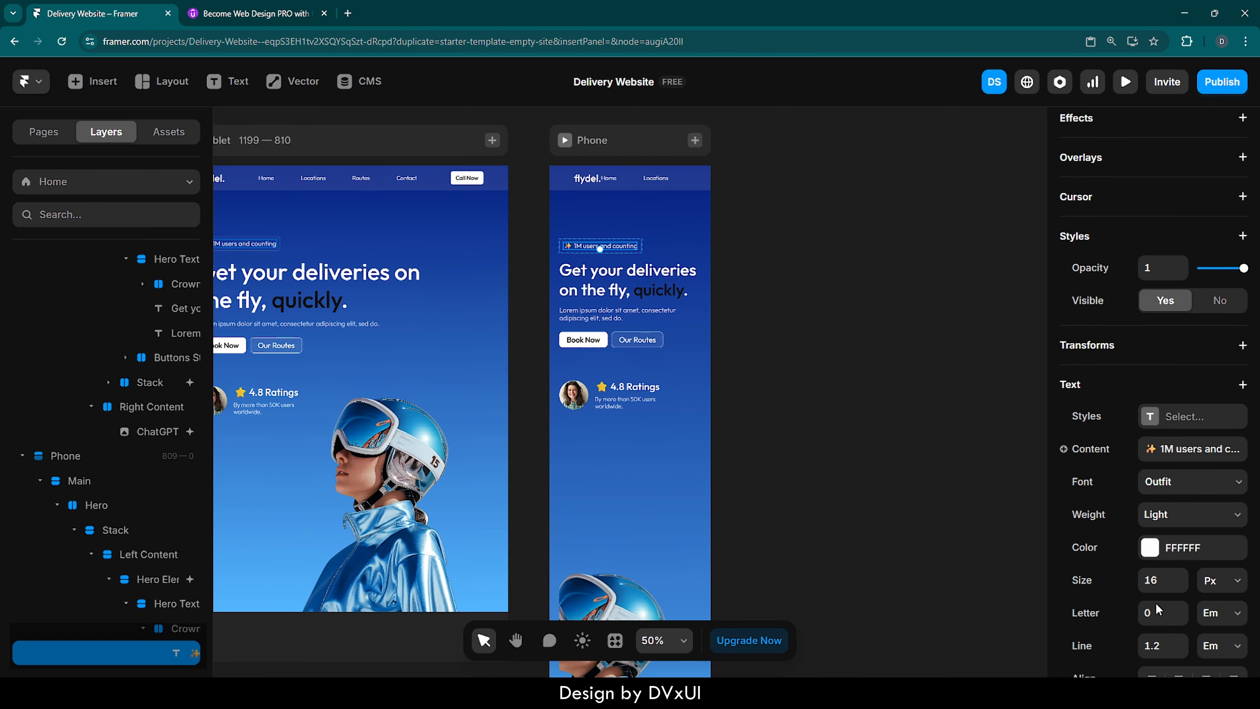
click(1161, 534)
text(14)
key(Return)
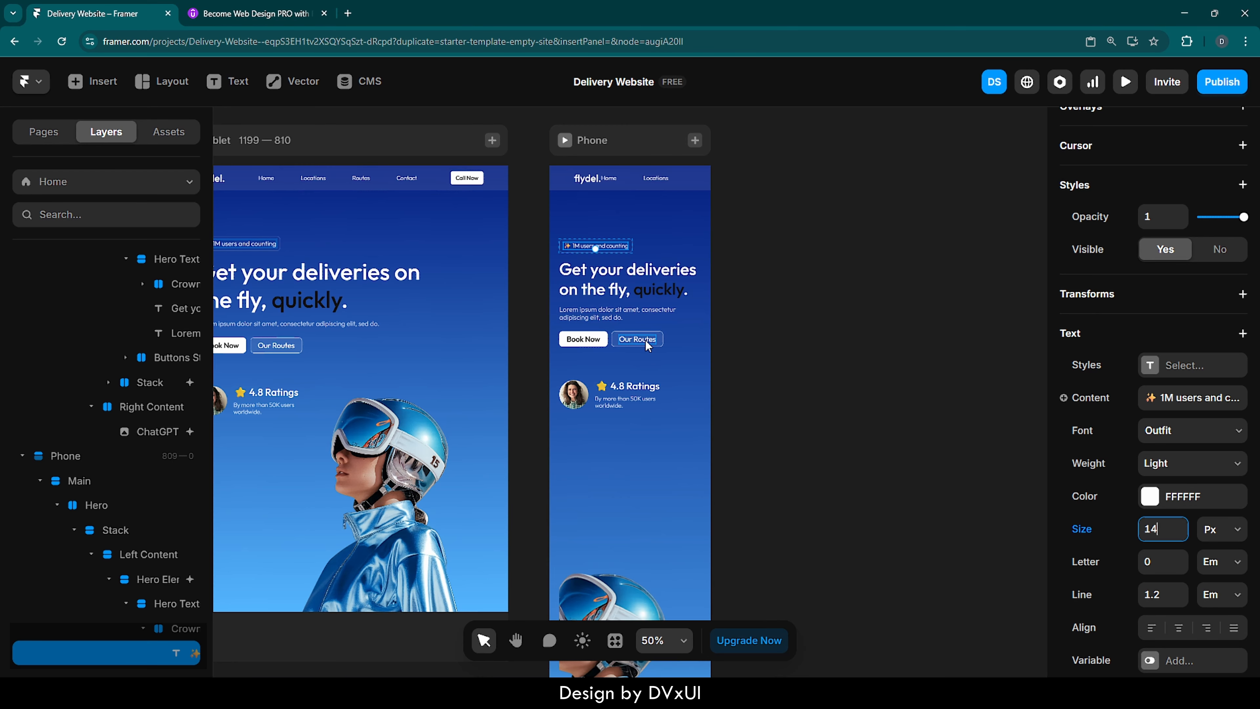
- Set the font size of the Lorem ipsum paragraph below the Phone's headline to 14 px
click(615, 321)
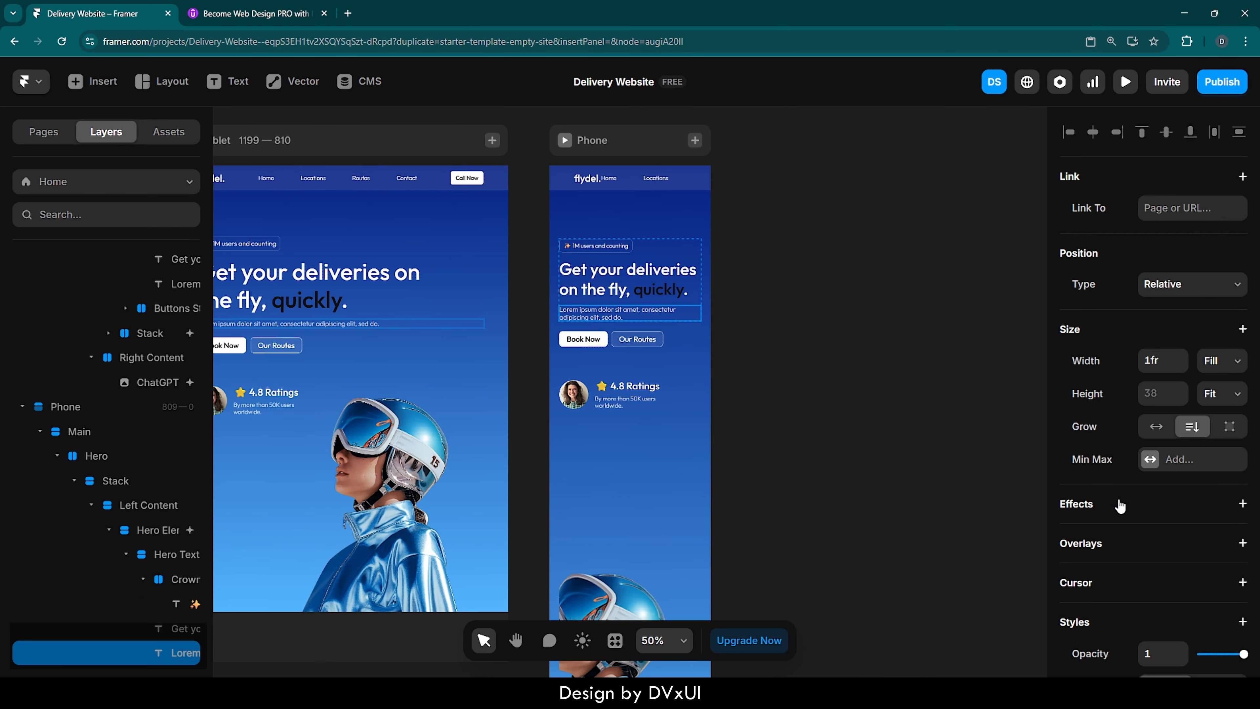
scroll(1119, 505, down, 6)
scroll(1119, 505, down, 3)
click(1159, 509)
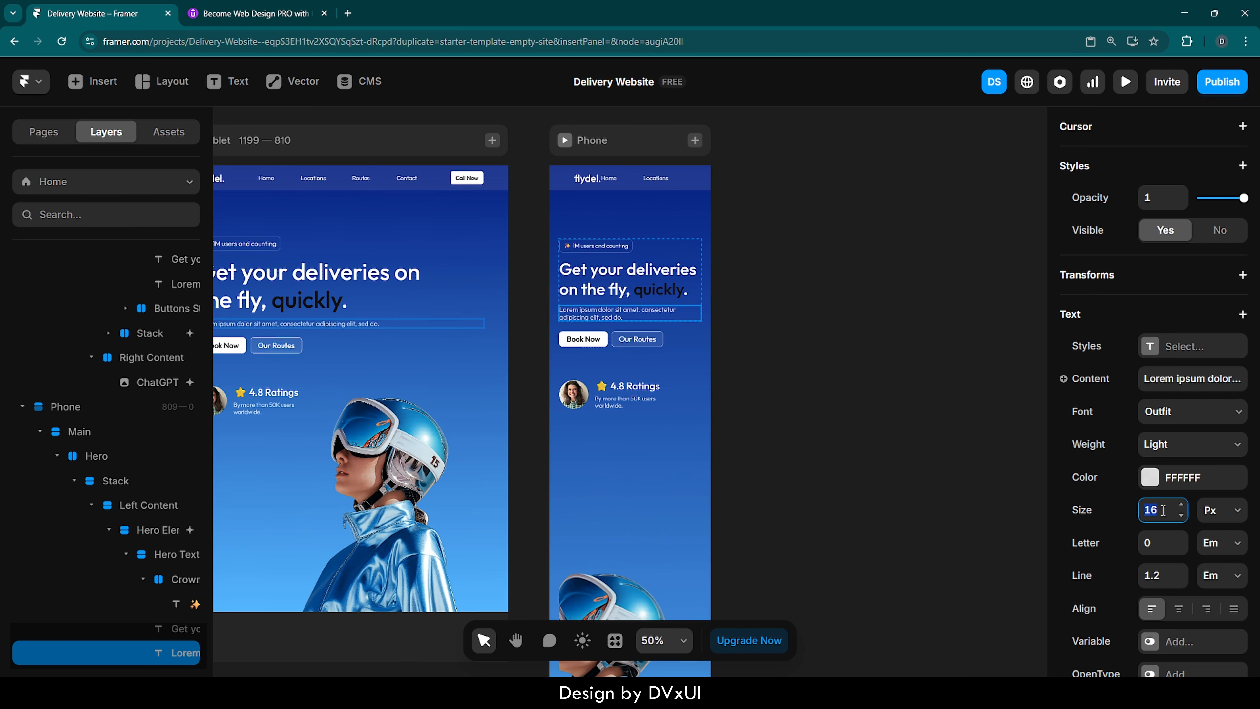
text(14)
key(Return)
click(863, 351)
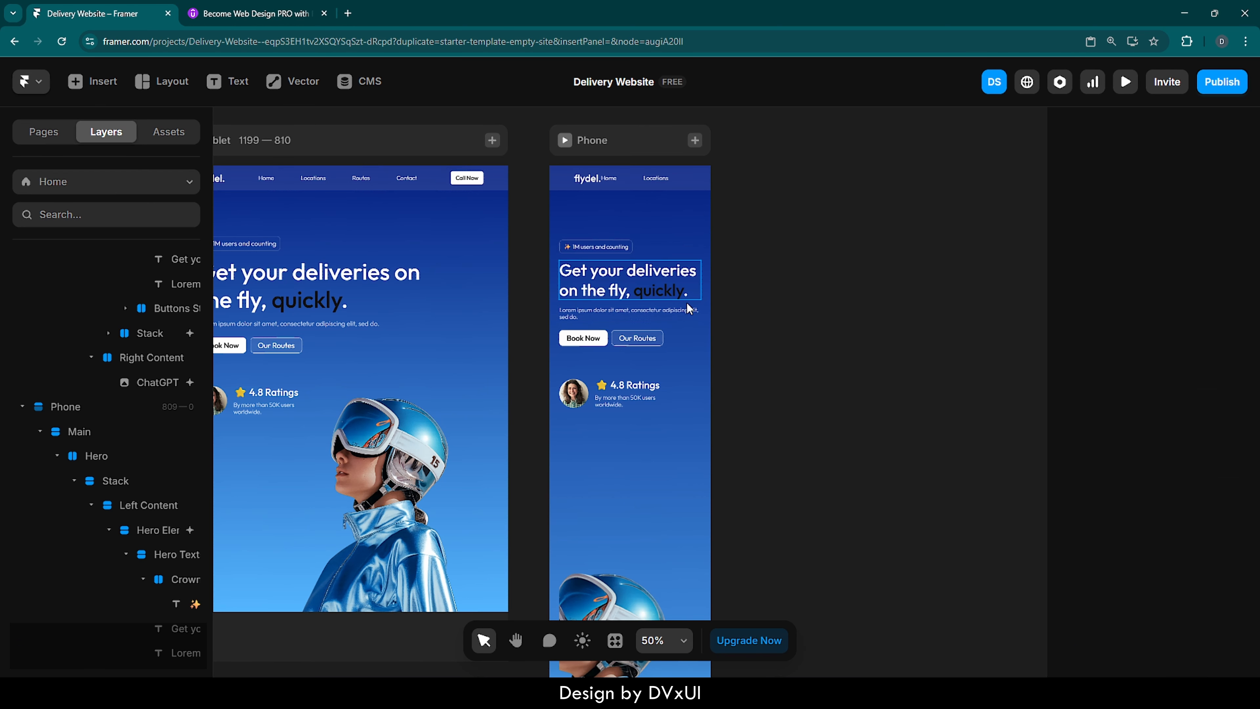
- Set the distribution of the Phone's Right Content stack to Center
click(660, 506)
scroll(660, 505, down, 4)
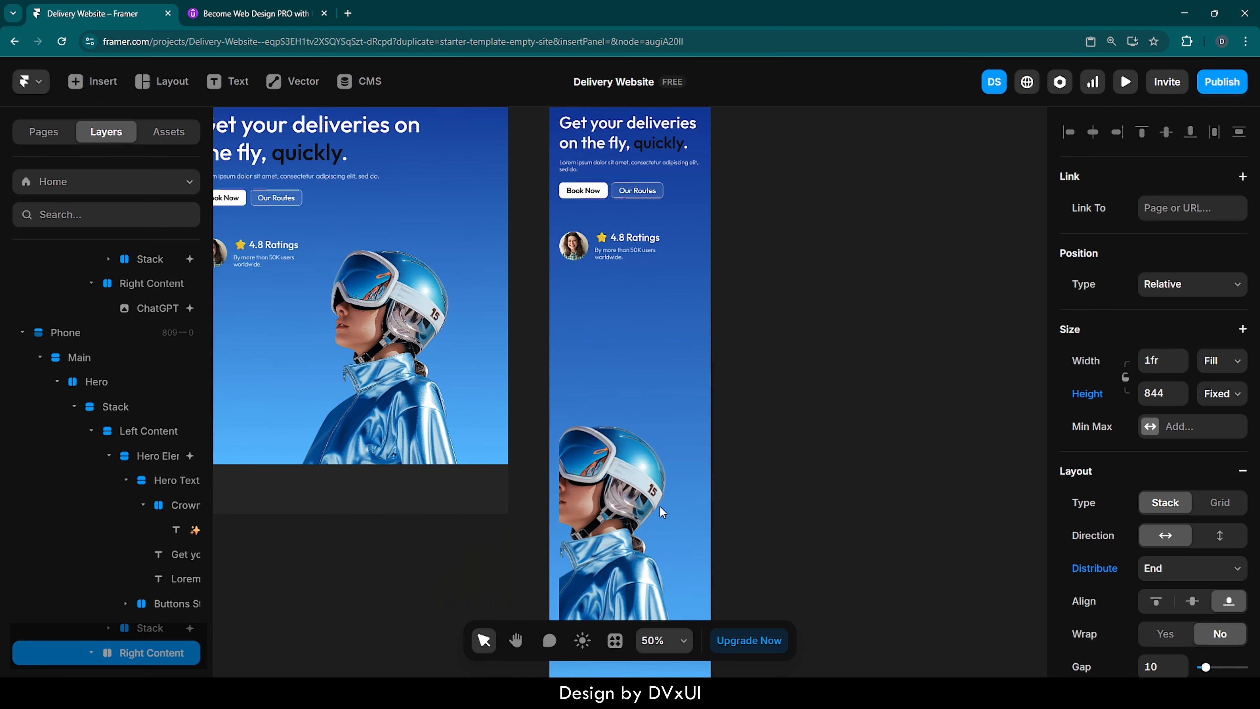
click(660, 507)
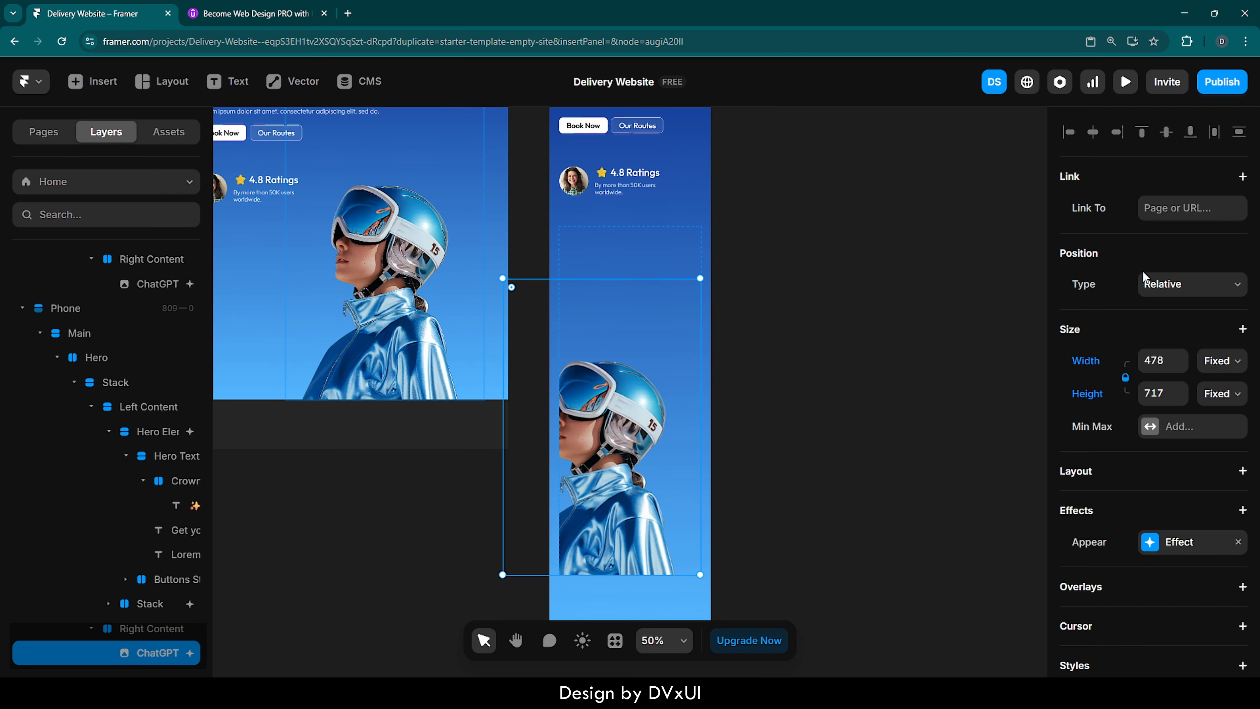
click(689, 239)
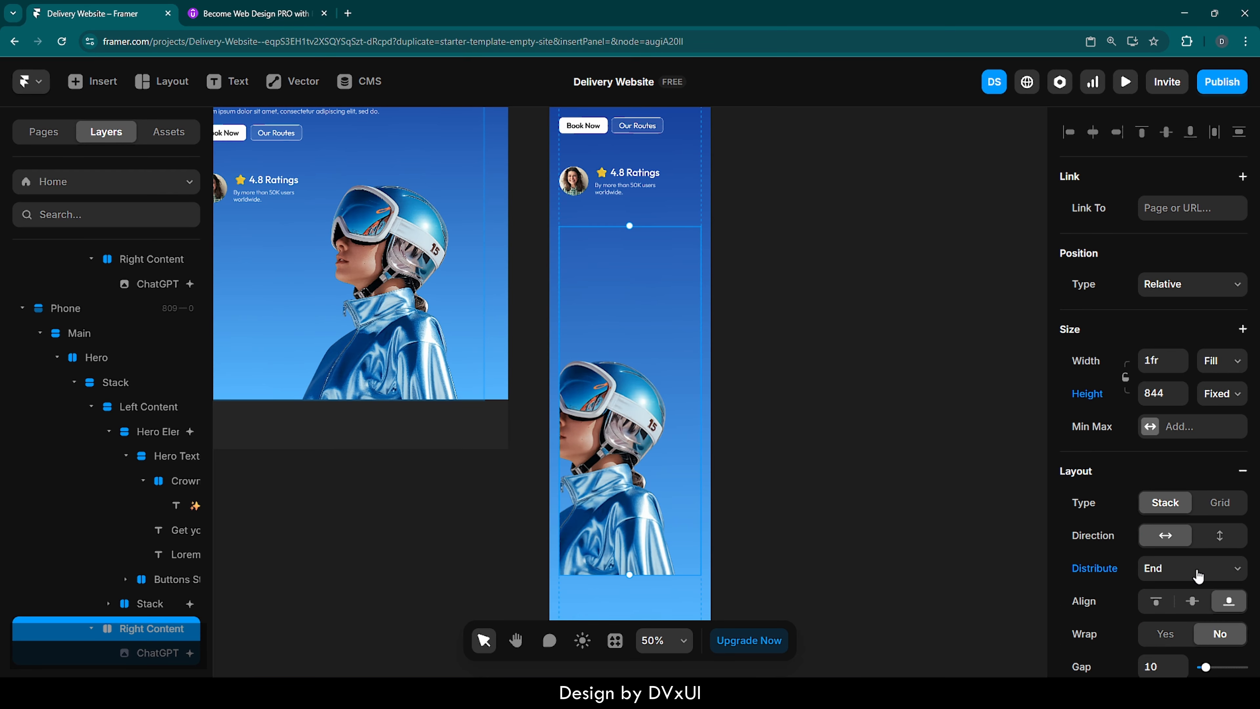
scroll(1200, 582, down, 1)
scroll(1200, 582, down, 2)
click(1180, 422)
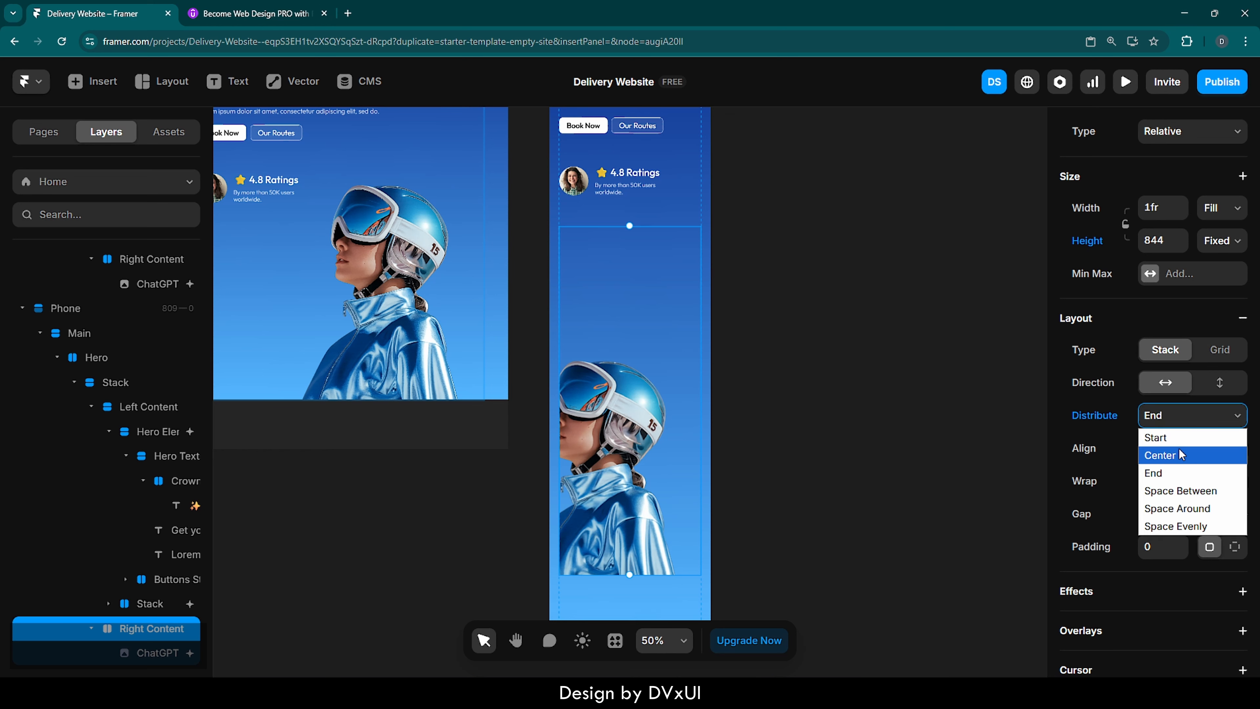
click(1177, 458)
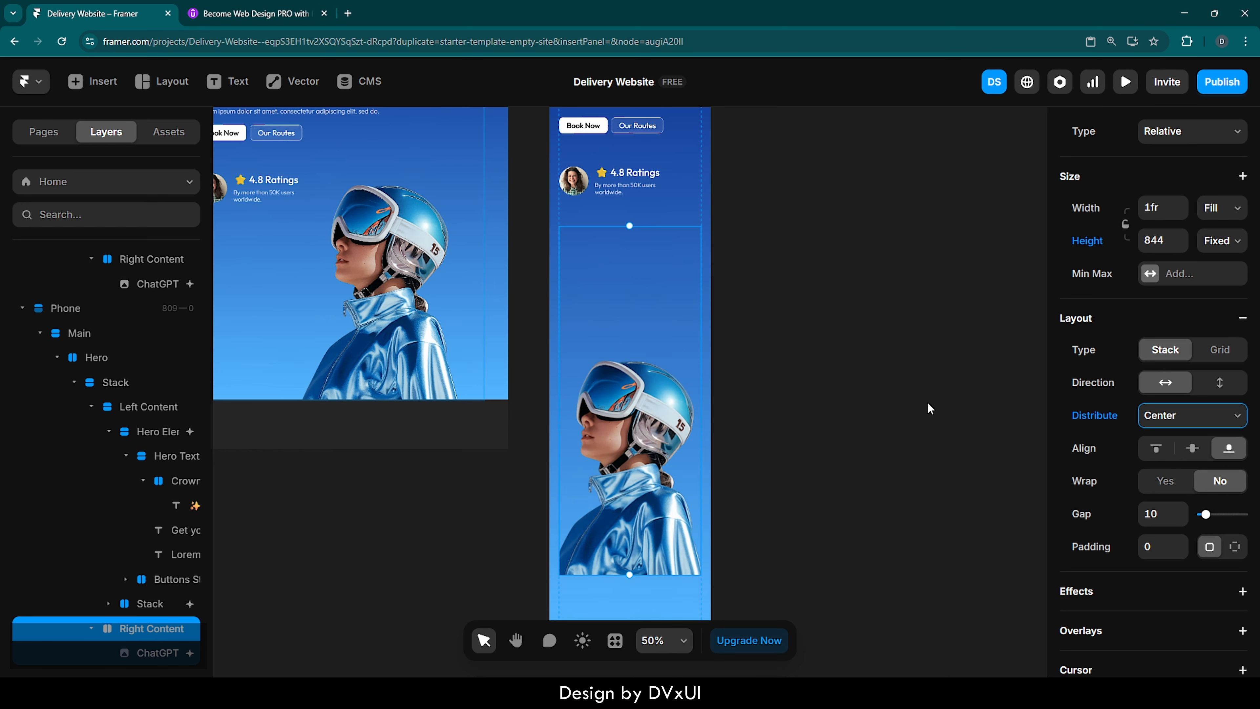
- Shrink the Phone's hero image to about 349 × 523 and set the height of its Right Content container to Fit Content
click(628, 327)
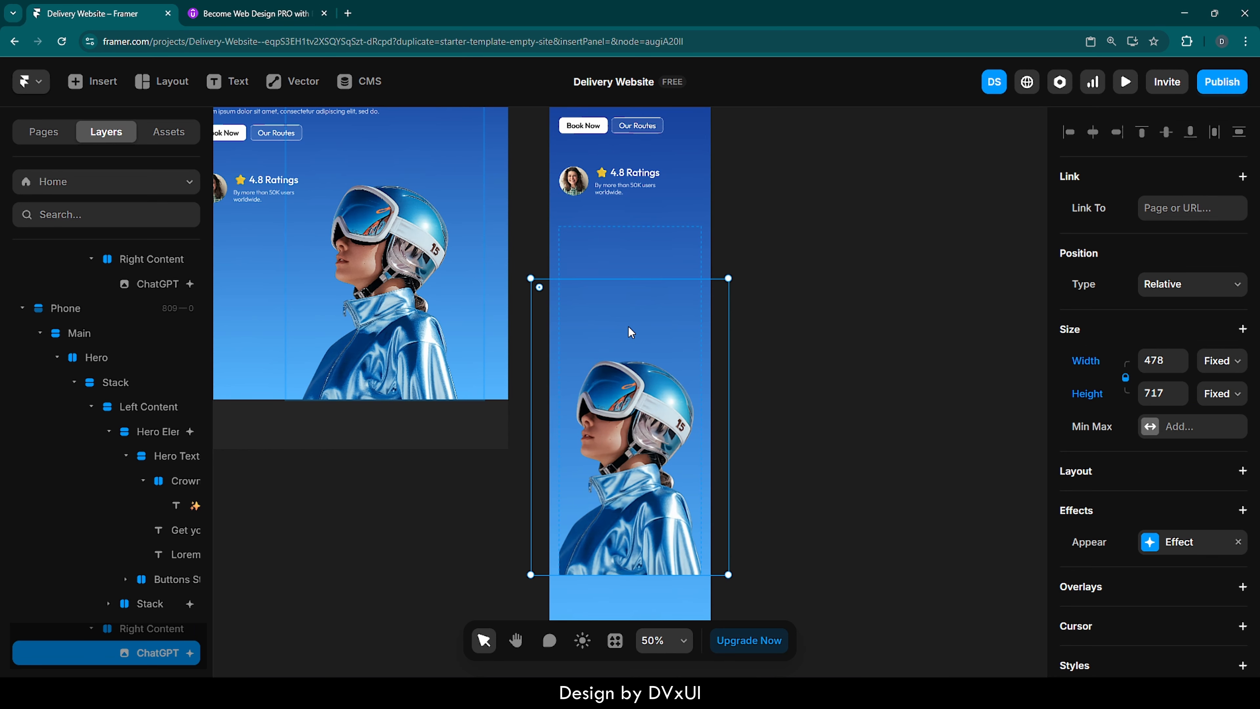
drag(728, 277, 701, 358)
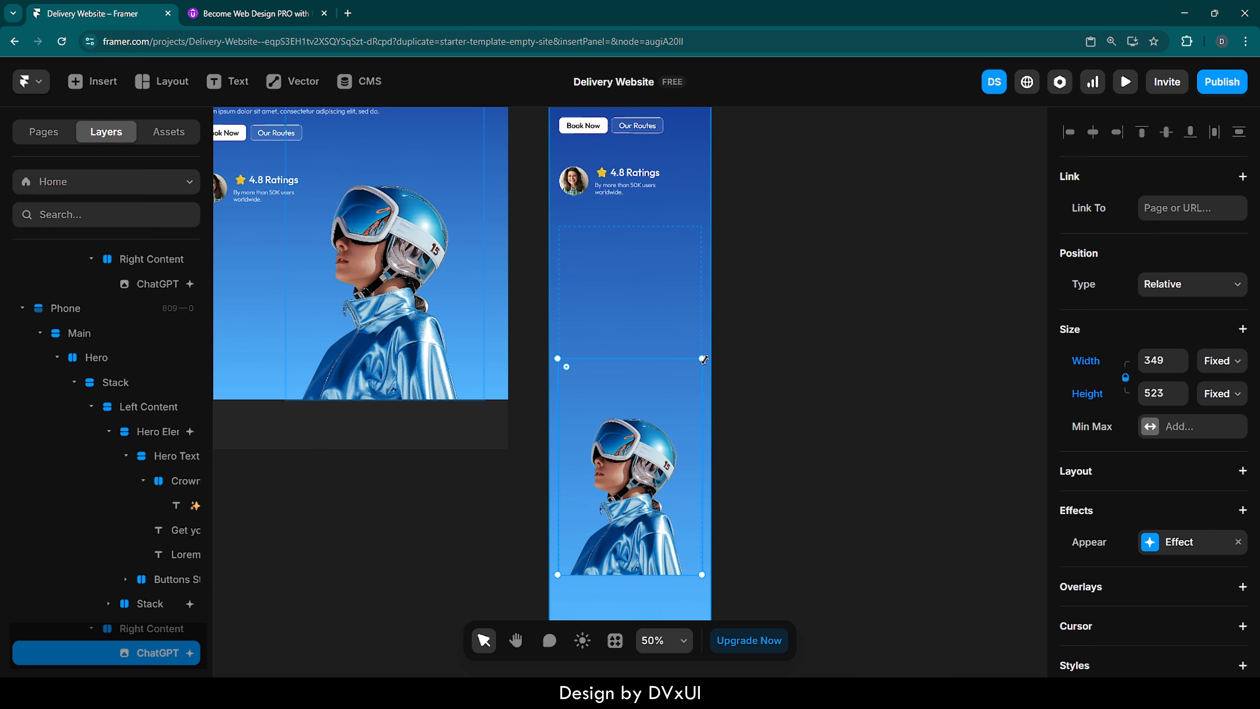
click(700, 320)
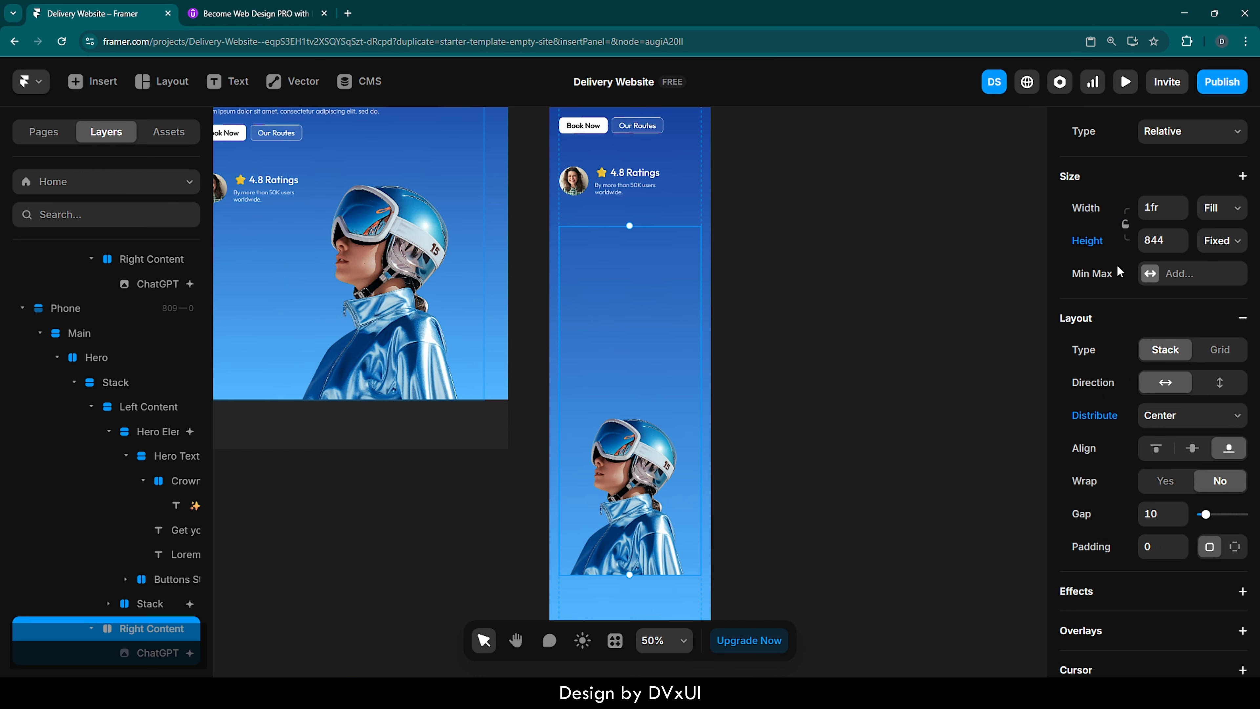
click(1222, 240)
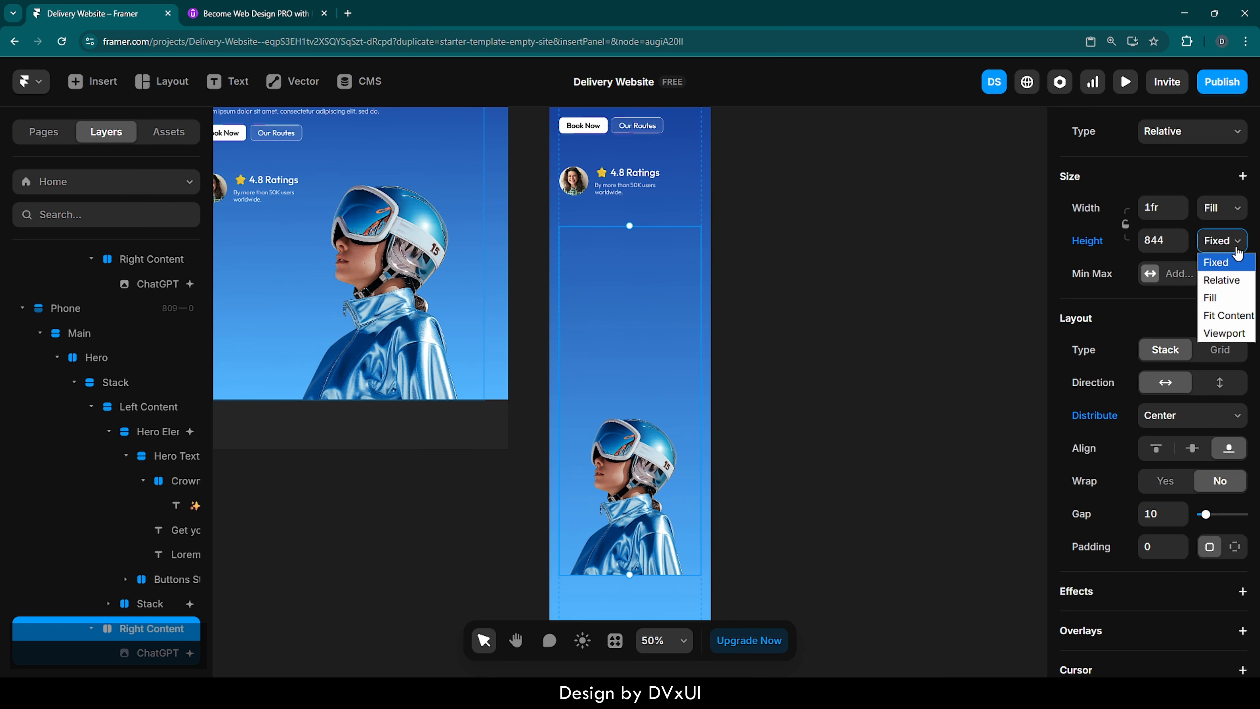
click(1218, 310)
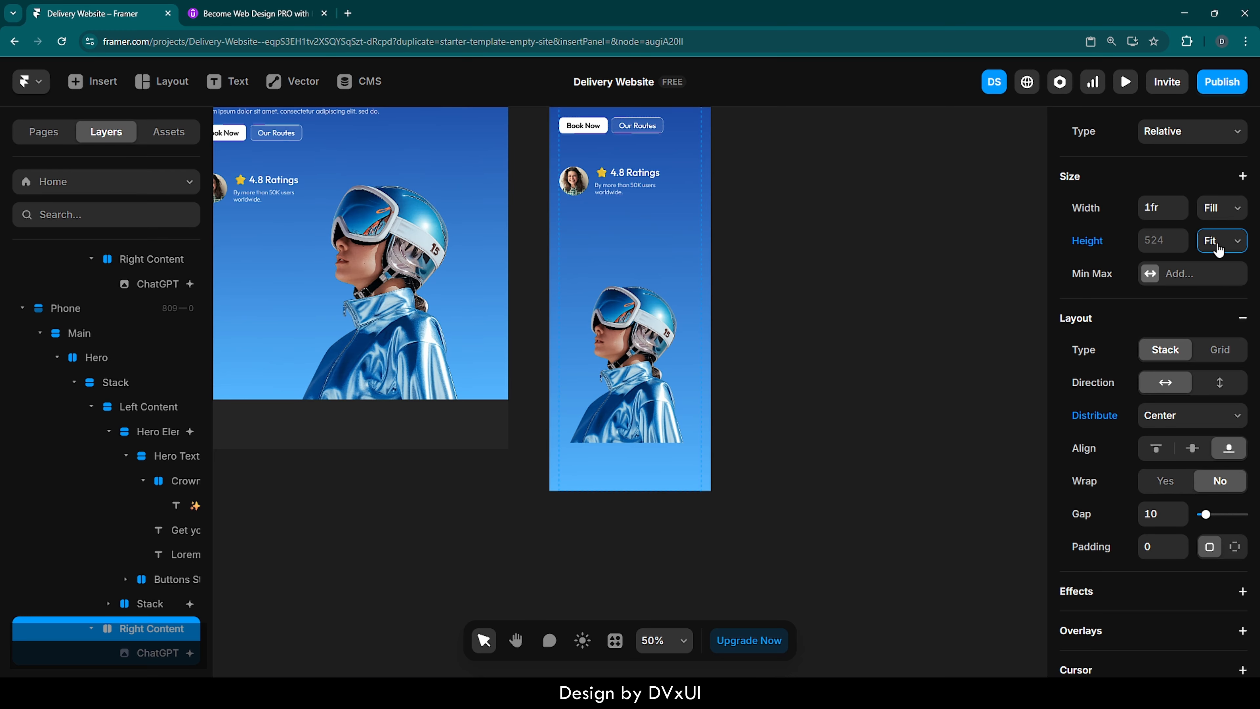
- Set the top and bottom padding of the Phone's Stack inside the Hero to 0
scroll(827, 268, up, 4)
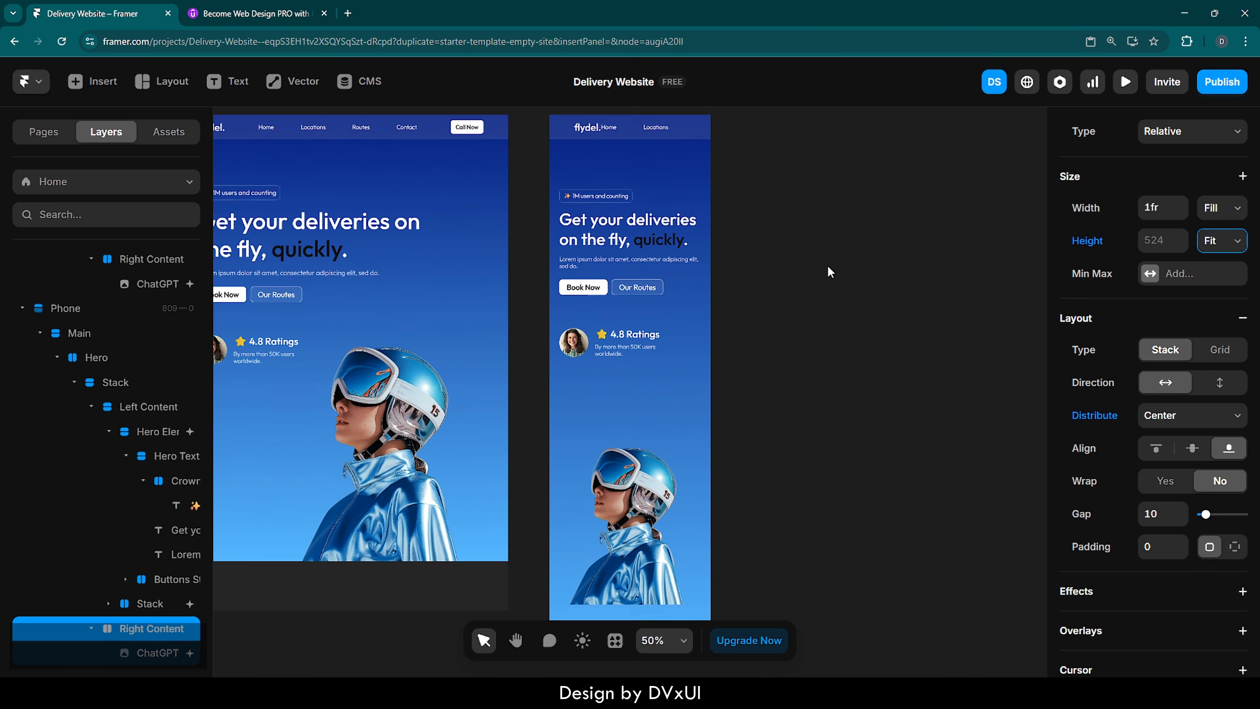
scroll(828, 270, up, 2)
click(682, 426)
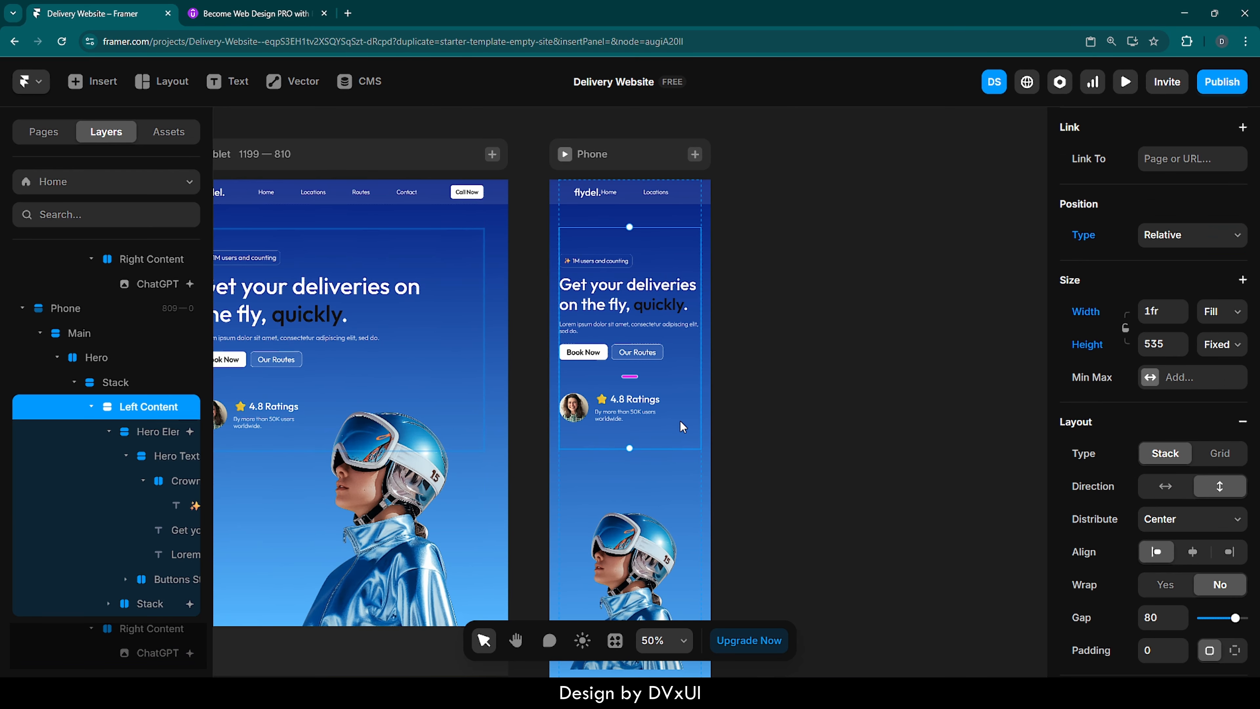
click(684, 218)
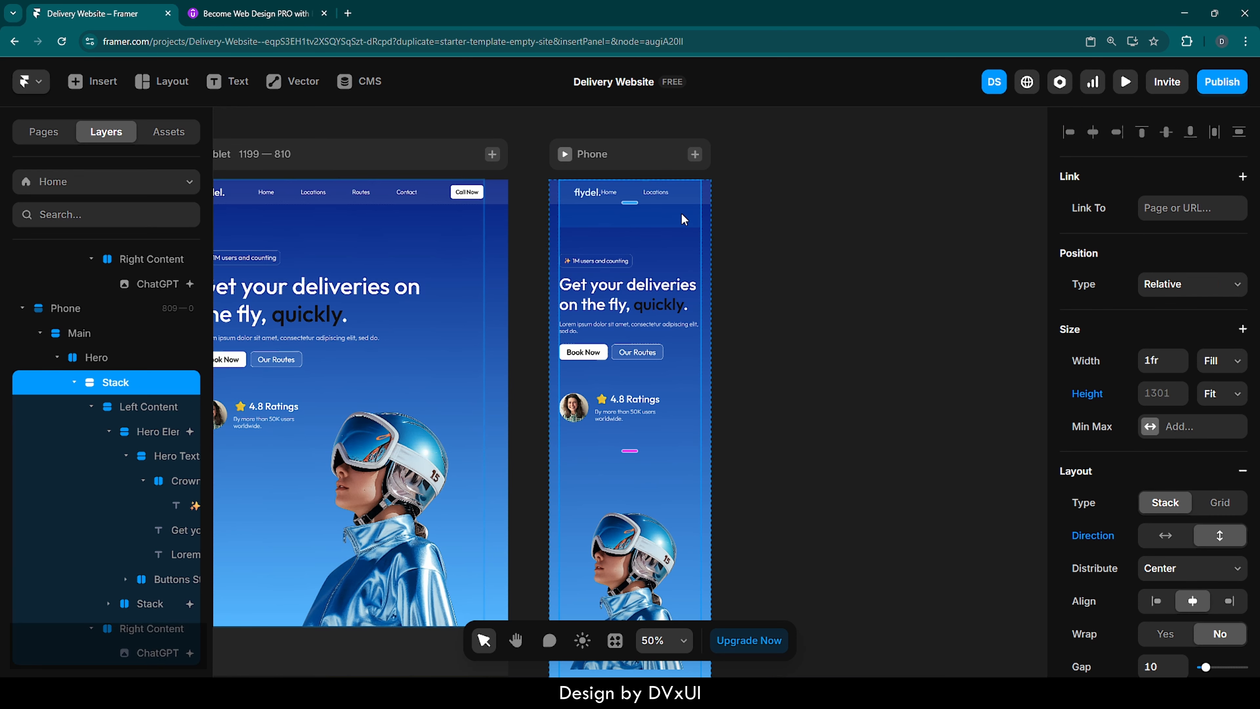
scroll(1154, 584, down, 4)
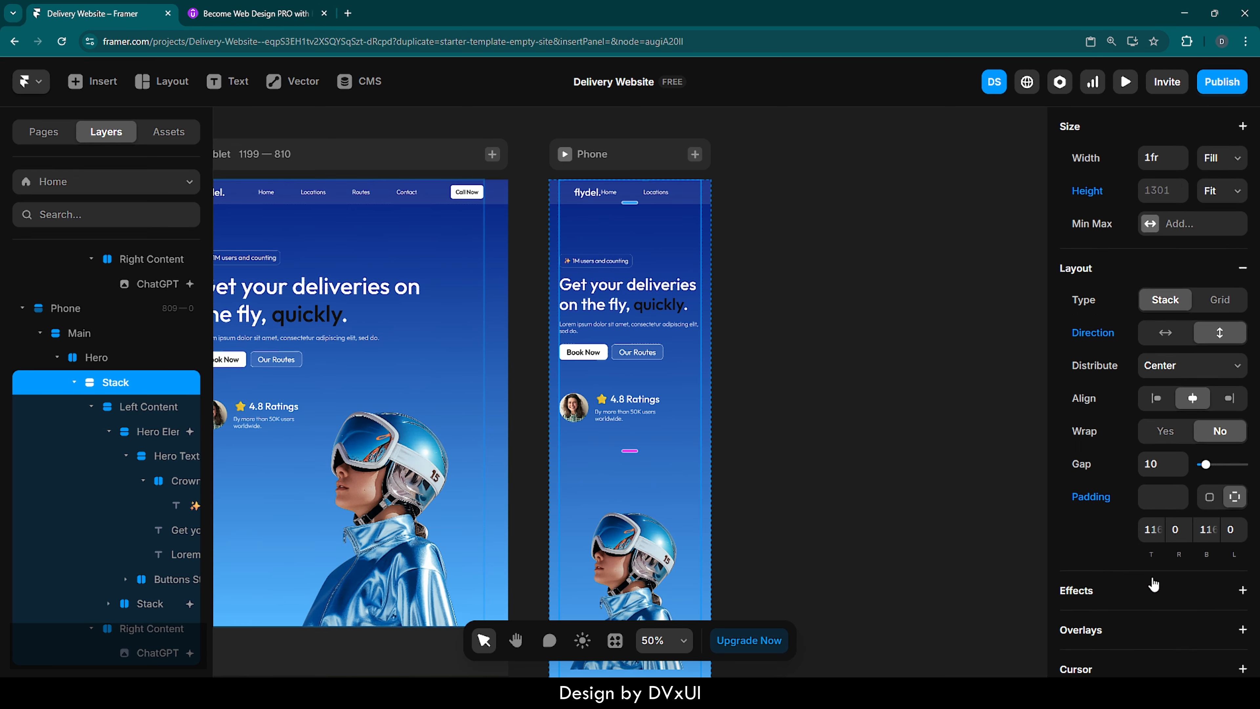
scroll(1153, 584, down, 1)
click(1155, 487)
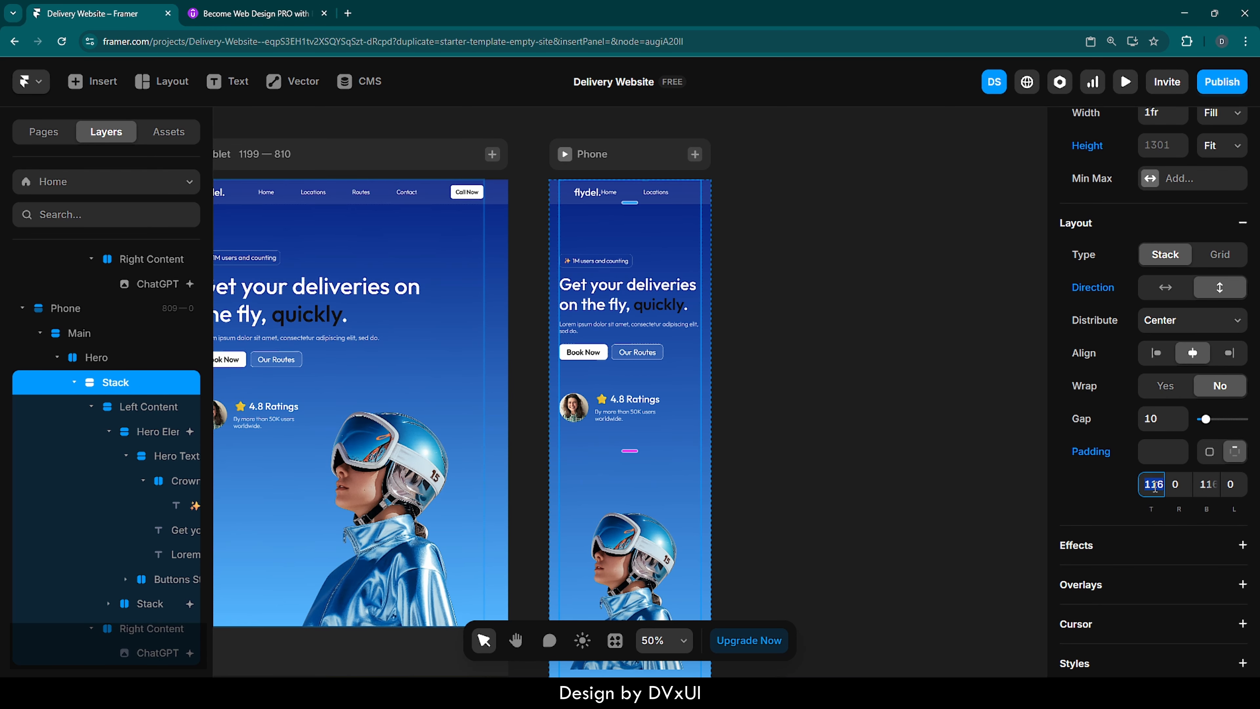
text(0)
key(Return)
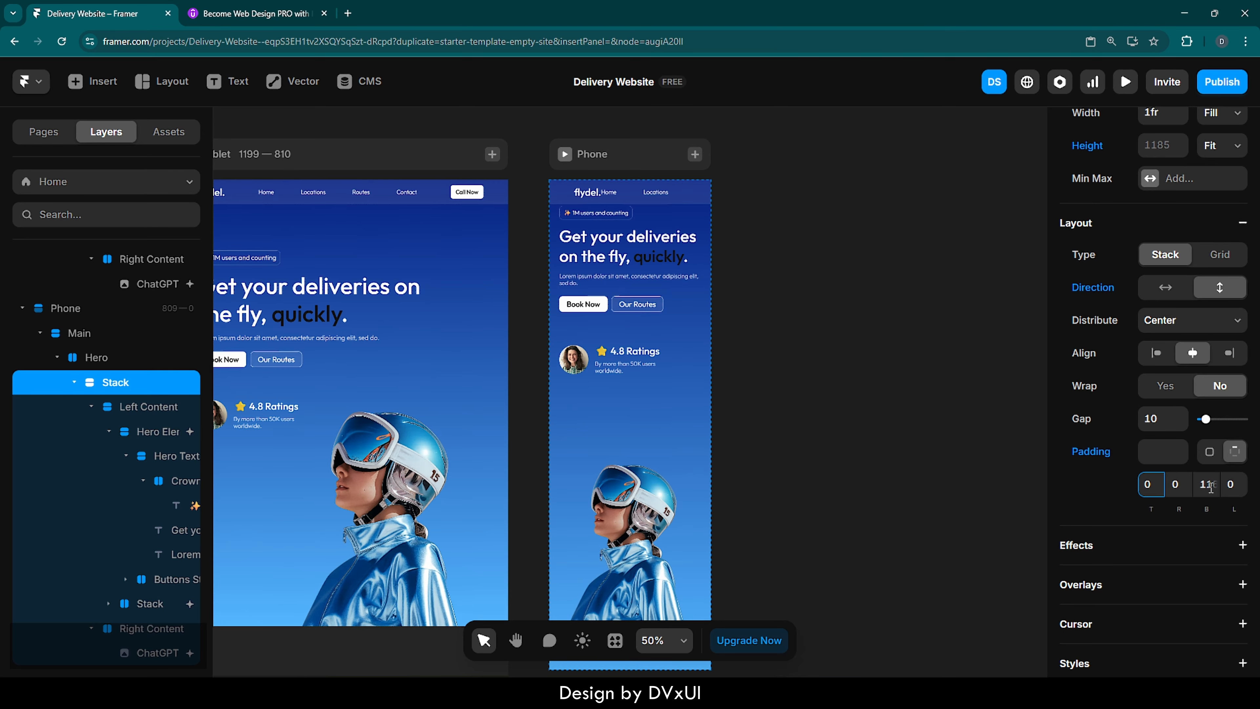
click(1209, 485)
text(0)
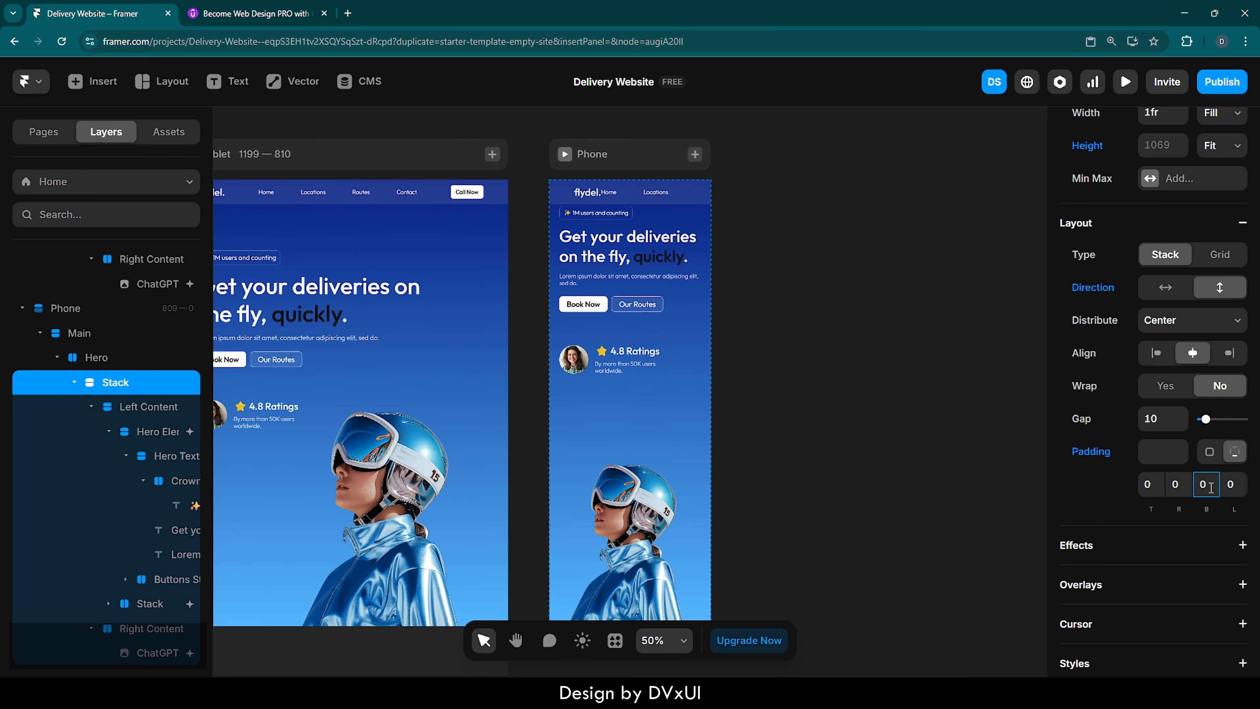
click(788, 385)
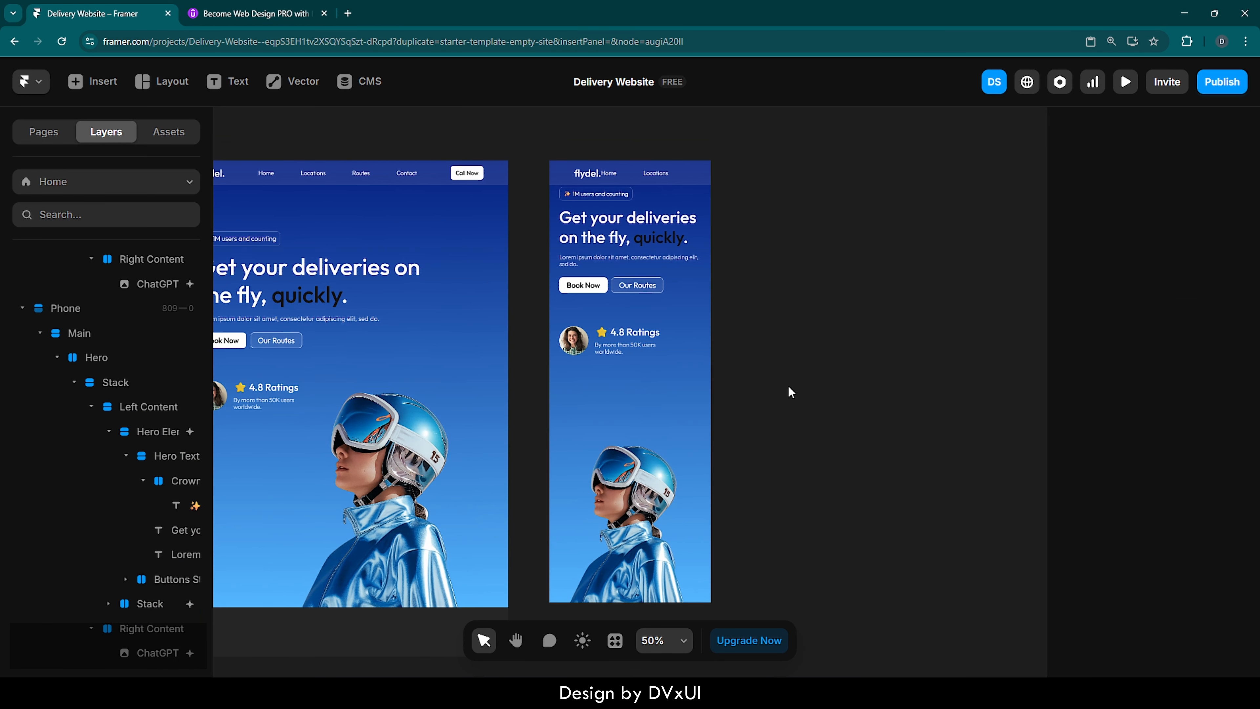
- Set the top padding of the Phone's Hero section to 80
click(703, 332)
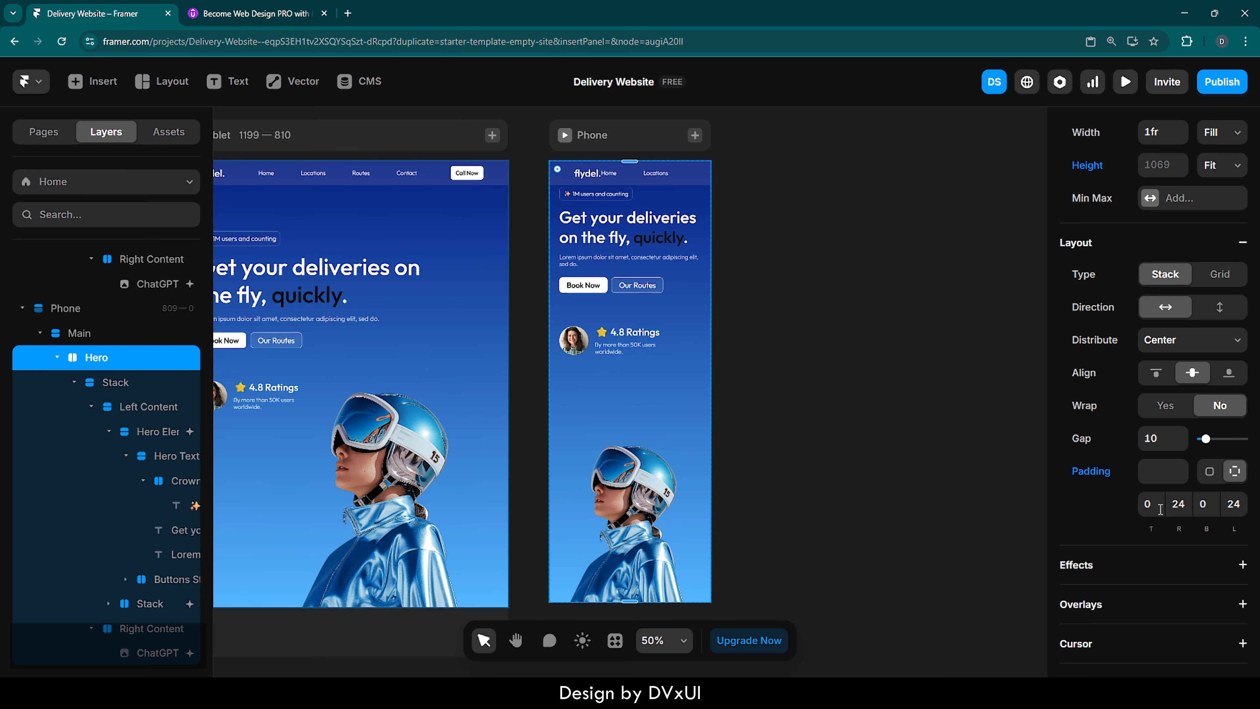
click(1160, 509)
text(80)
key(Return)
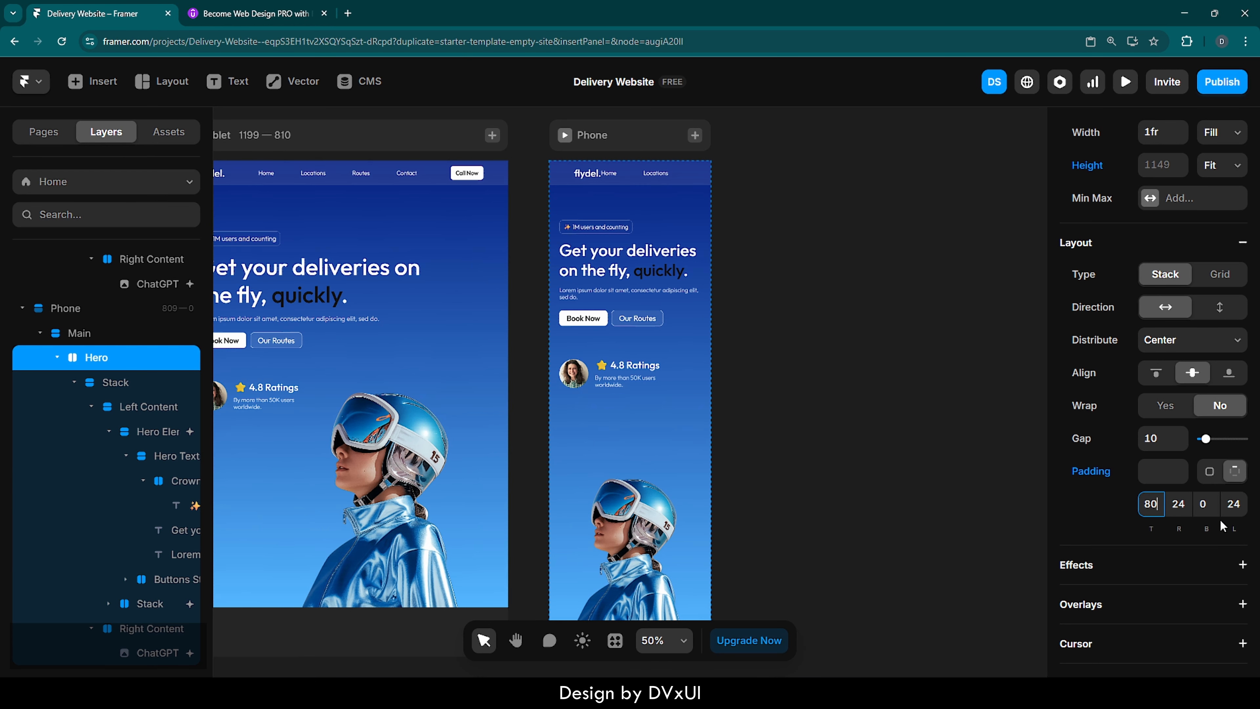
click(1231, 508)
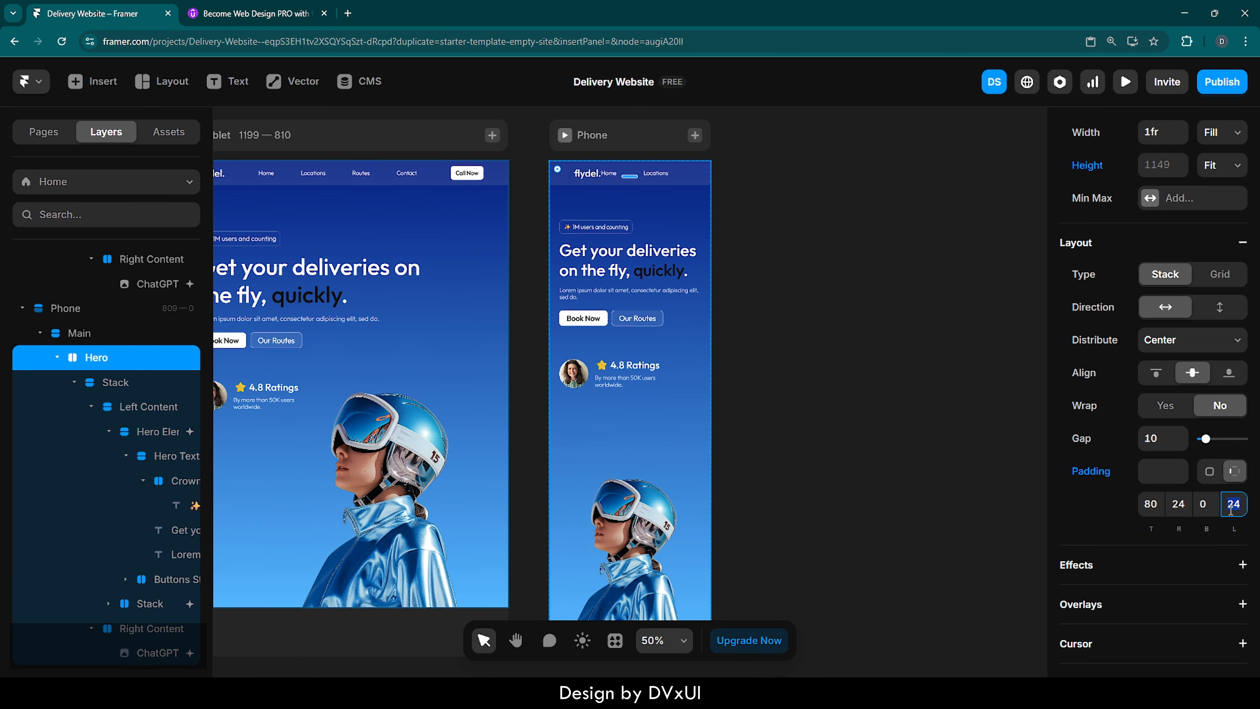
click(942, 431)
- Enlarge the Phone's hero image proportionally to about 437 × 656
click(640, 499)
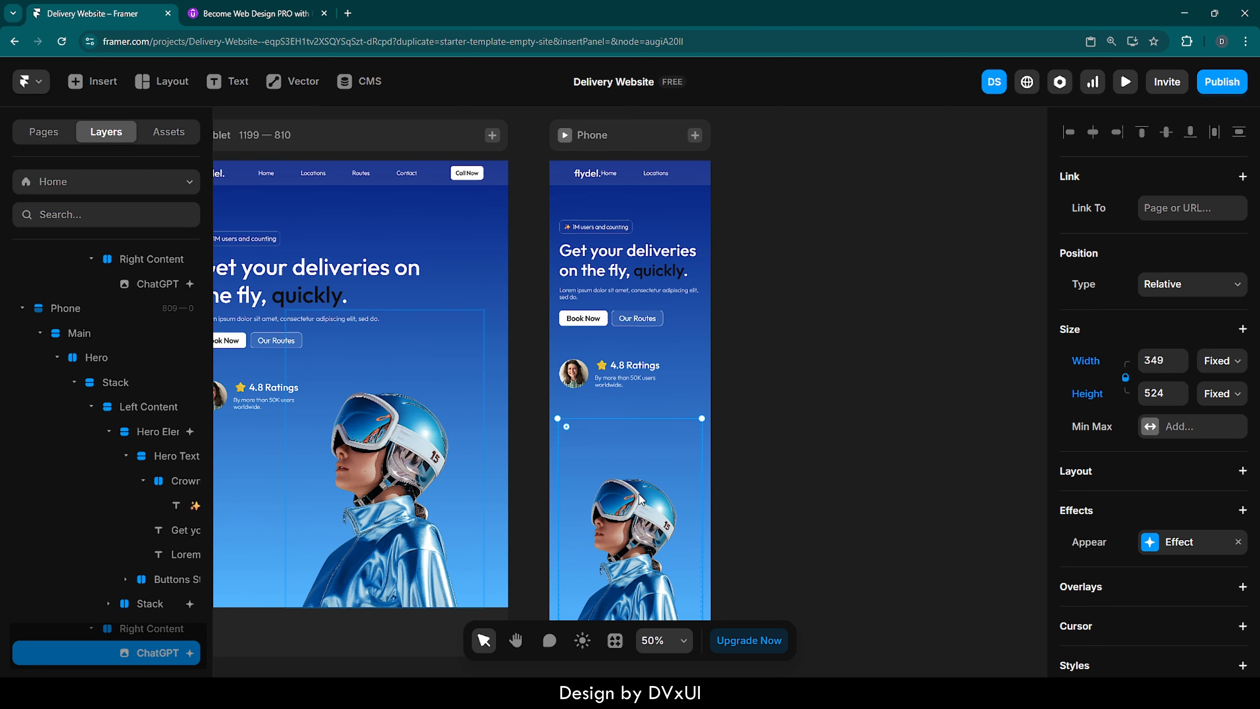
drag(554, 411, 522, 358)
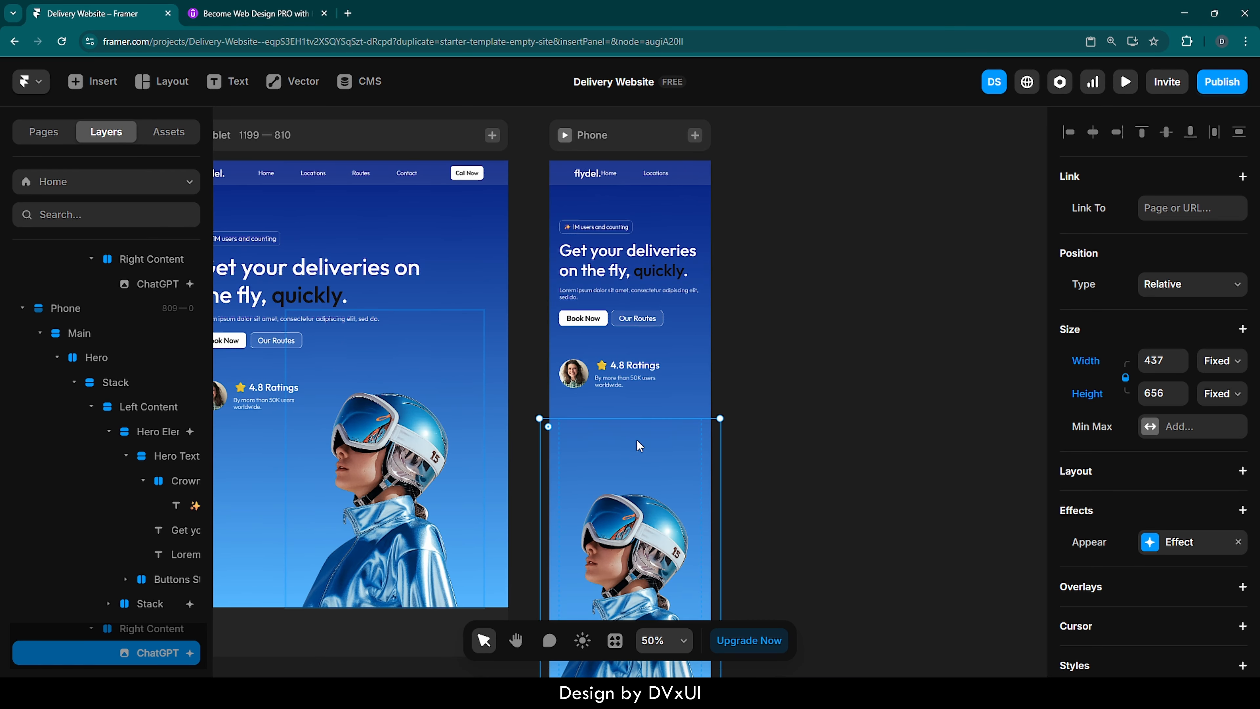
scroll(657, 456, down, 3)
scroll(657, 456, up, 2)
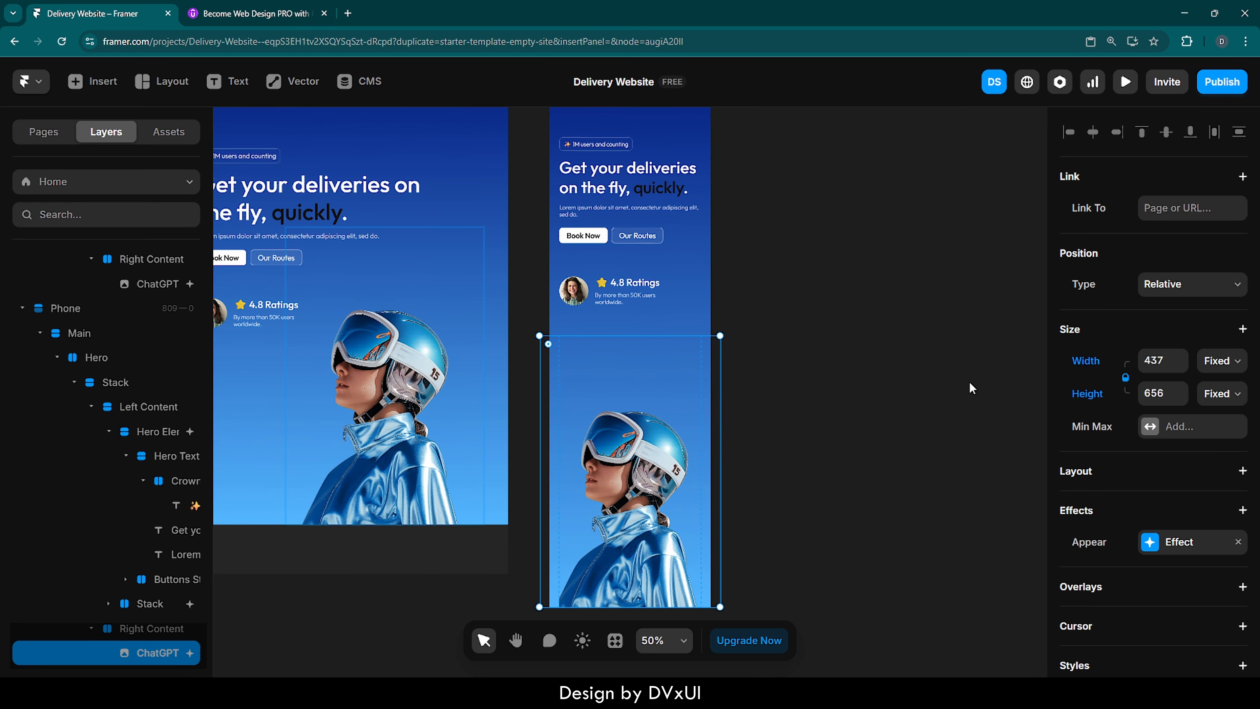
click(990, 391)
- Set the gap of the Phone's Stack between the left and right content to 0
click(672, 364)
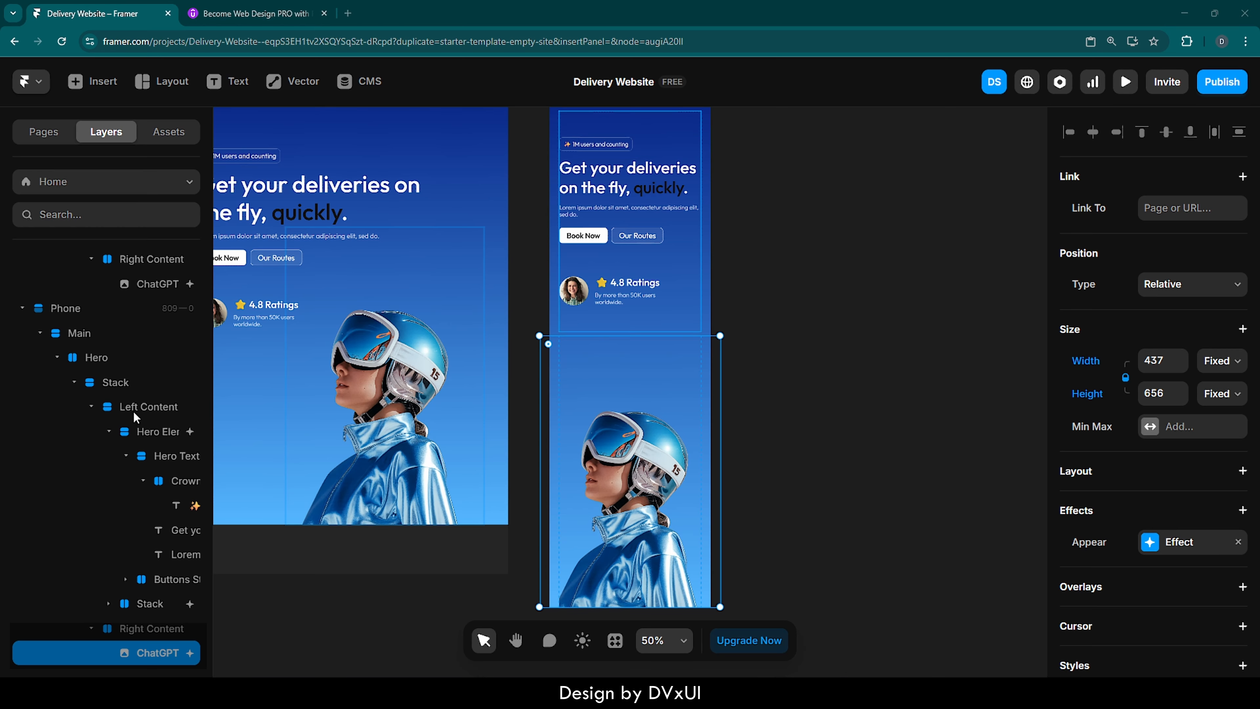
click(112, 388)
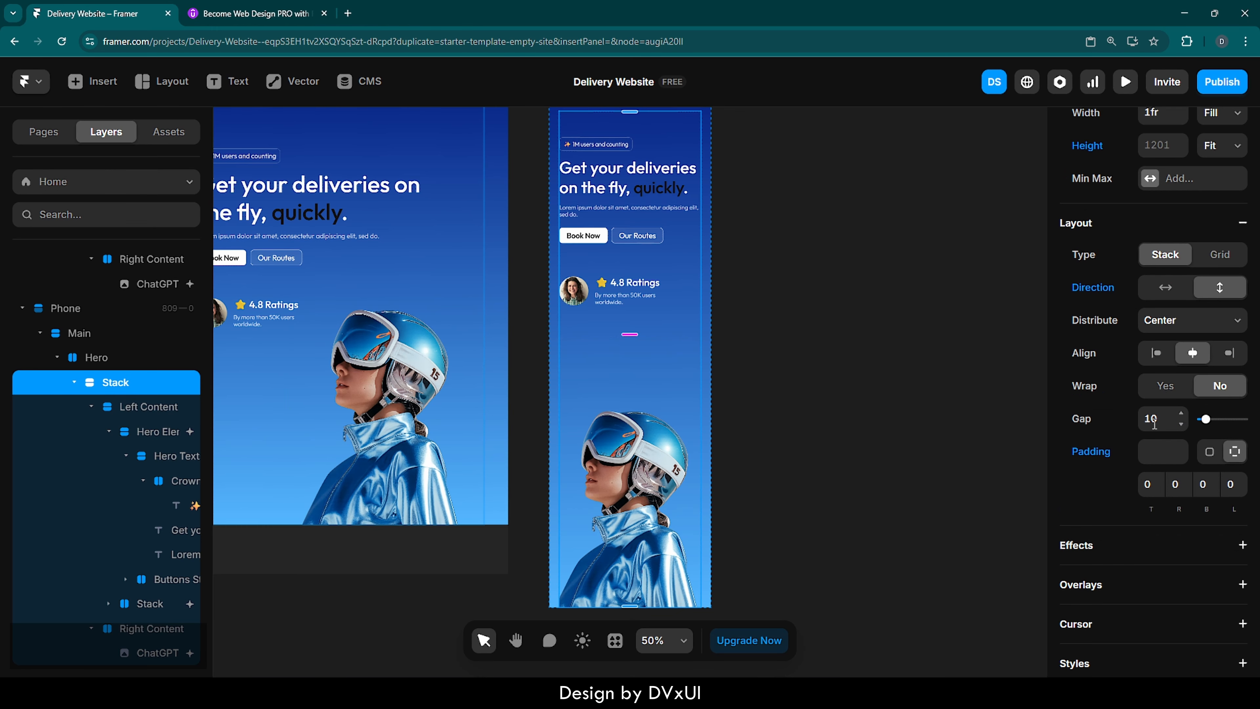
click(1161, 418)
text(0)
key(Return)
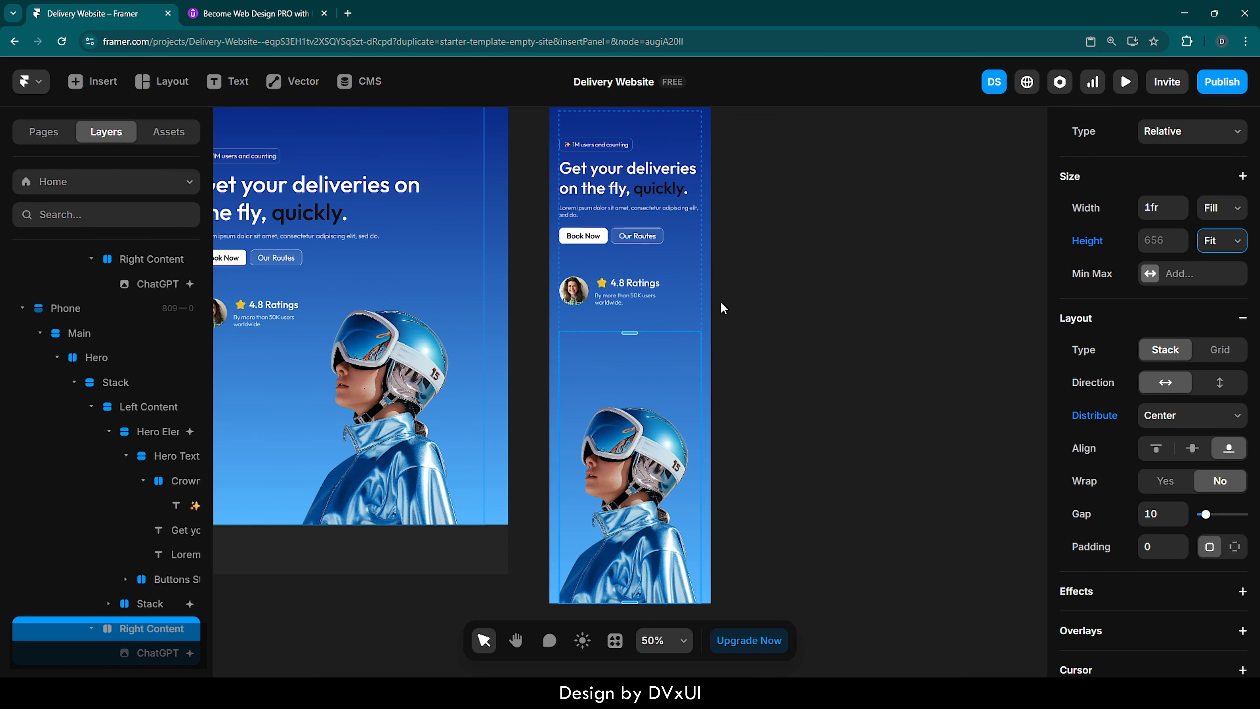
click(721, 301)
- Compare the hero and header layouts across the Desktop, Tablet and Phone breakpoints
scroll(721, 299, up, 3)
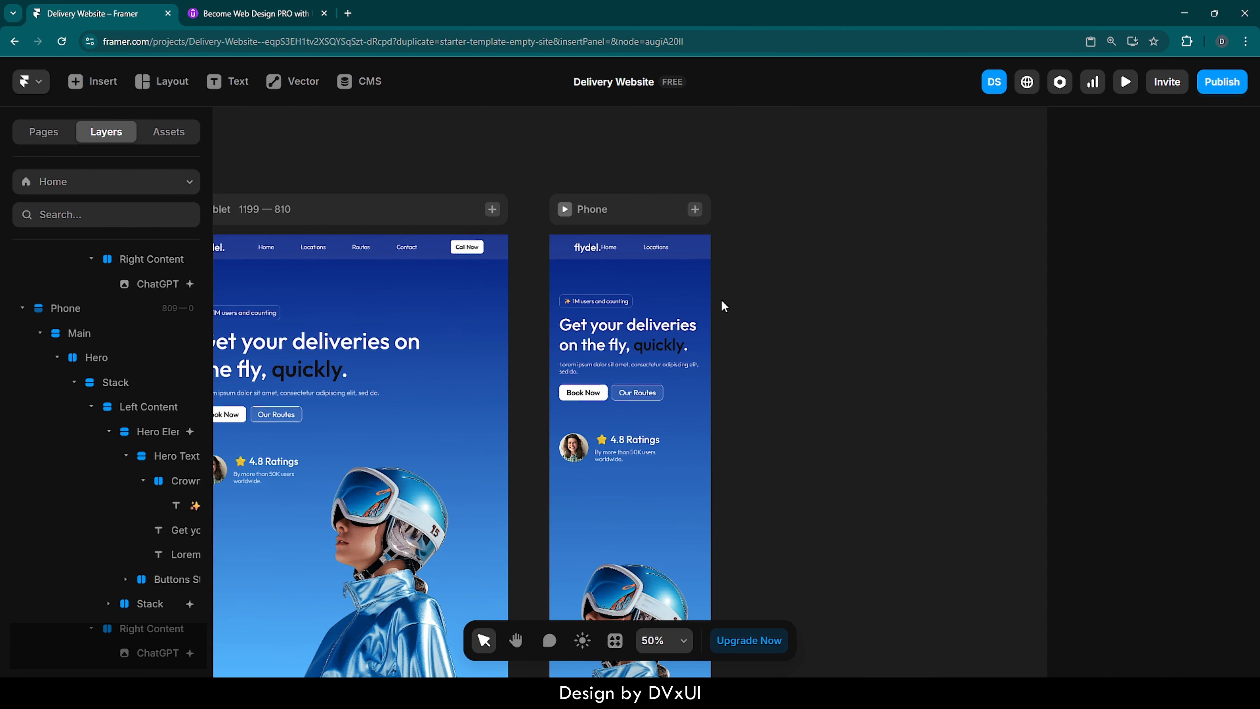
scroll(722, 302, down, 1)
scroll(722, 302, left, 2)
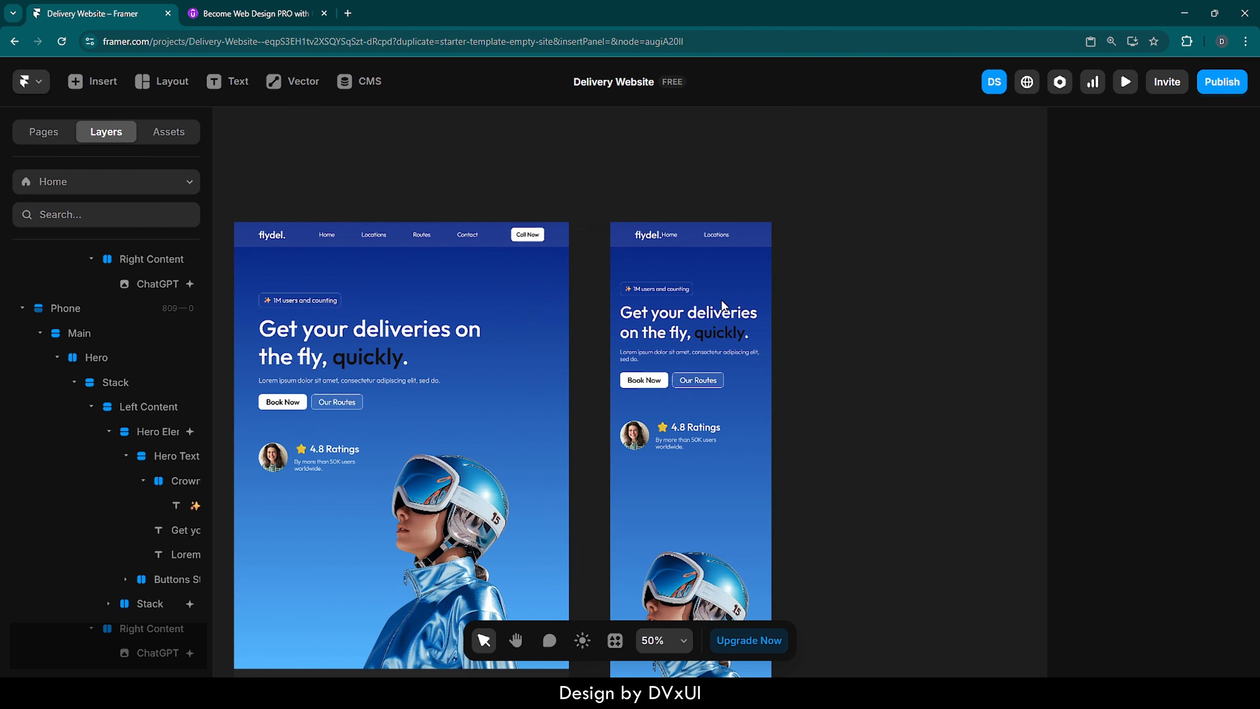
scroll(722, 302, left, 2)
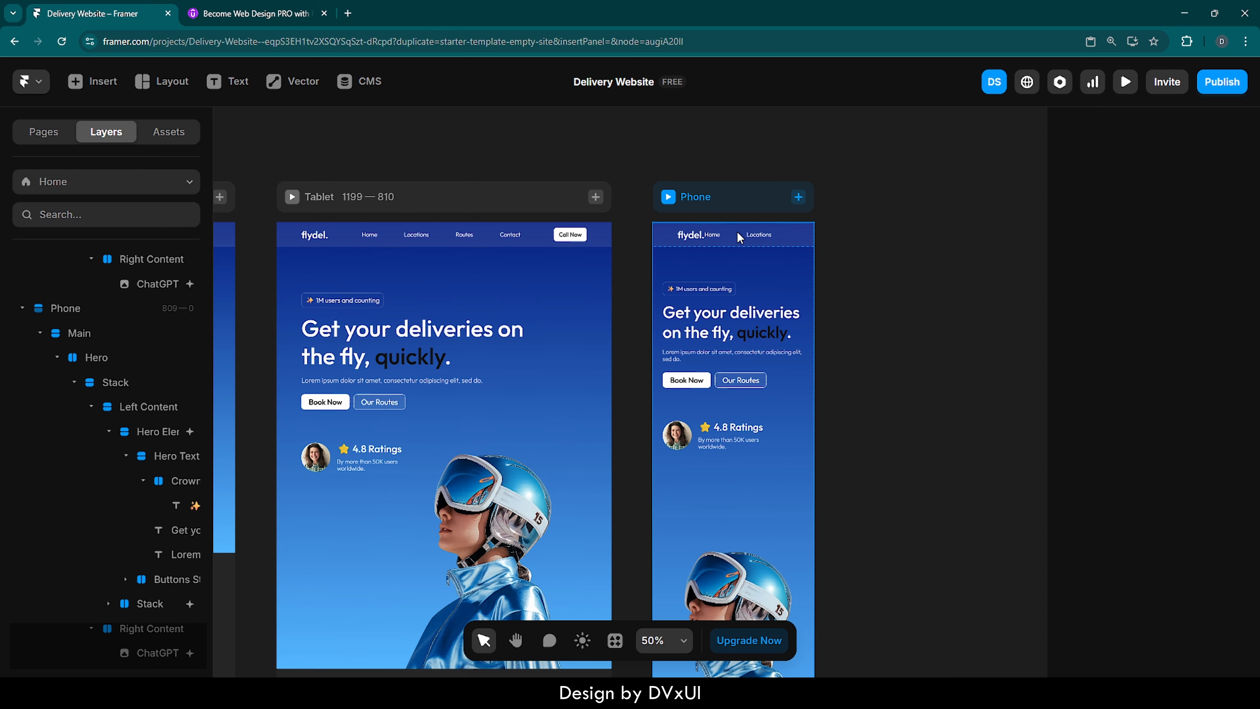
scroll(739, 238, left, 10)
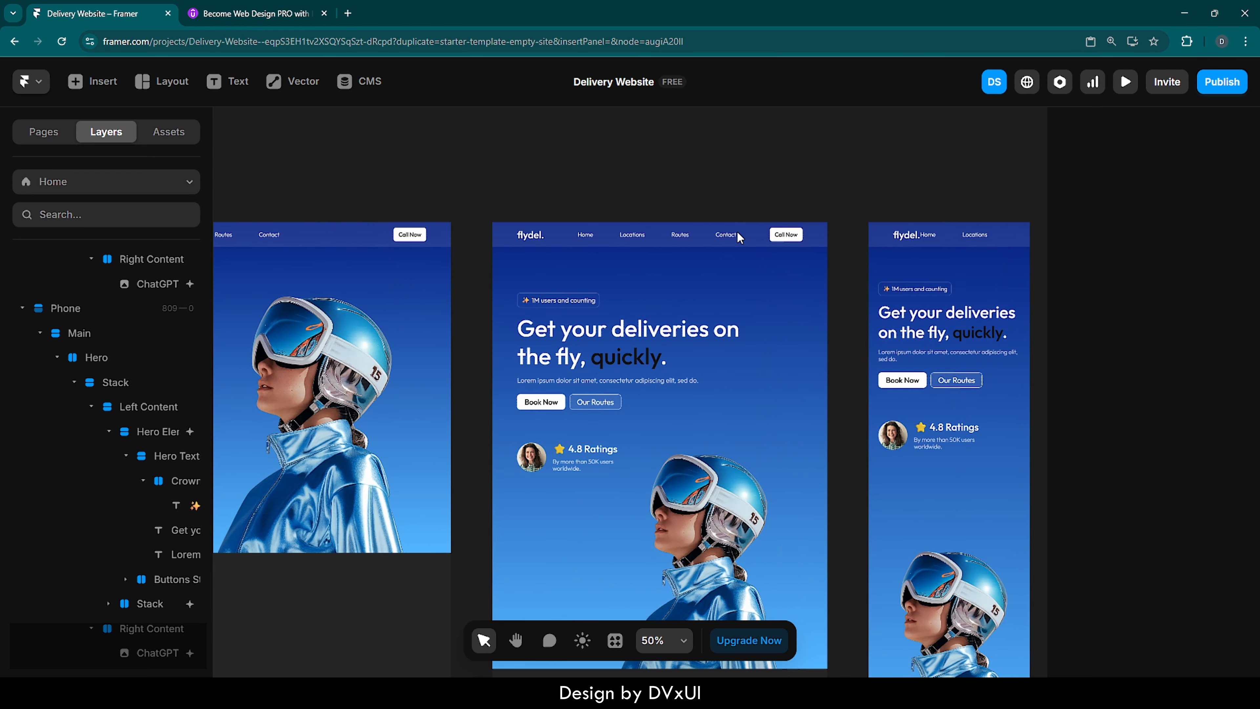
scroll(739, 237, right, 1)
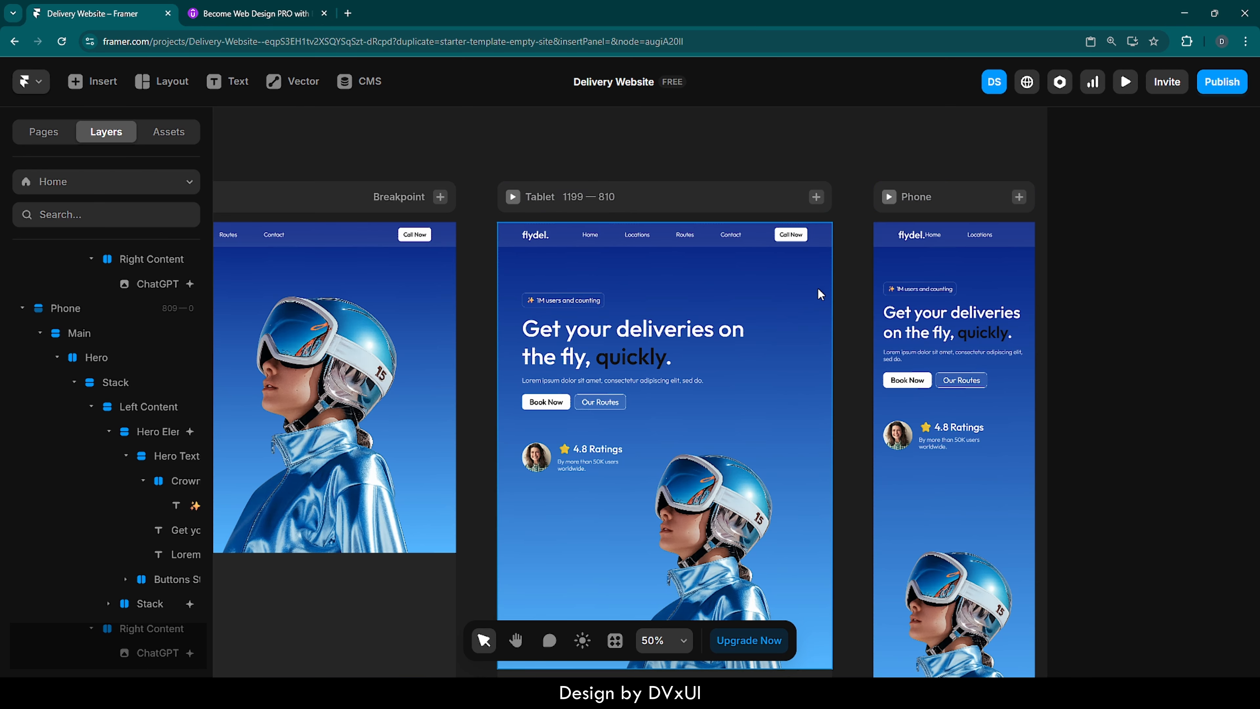
scroll(863, 356, right, 4)
scroll(864, 356, right, 2)
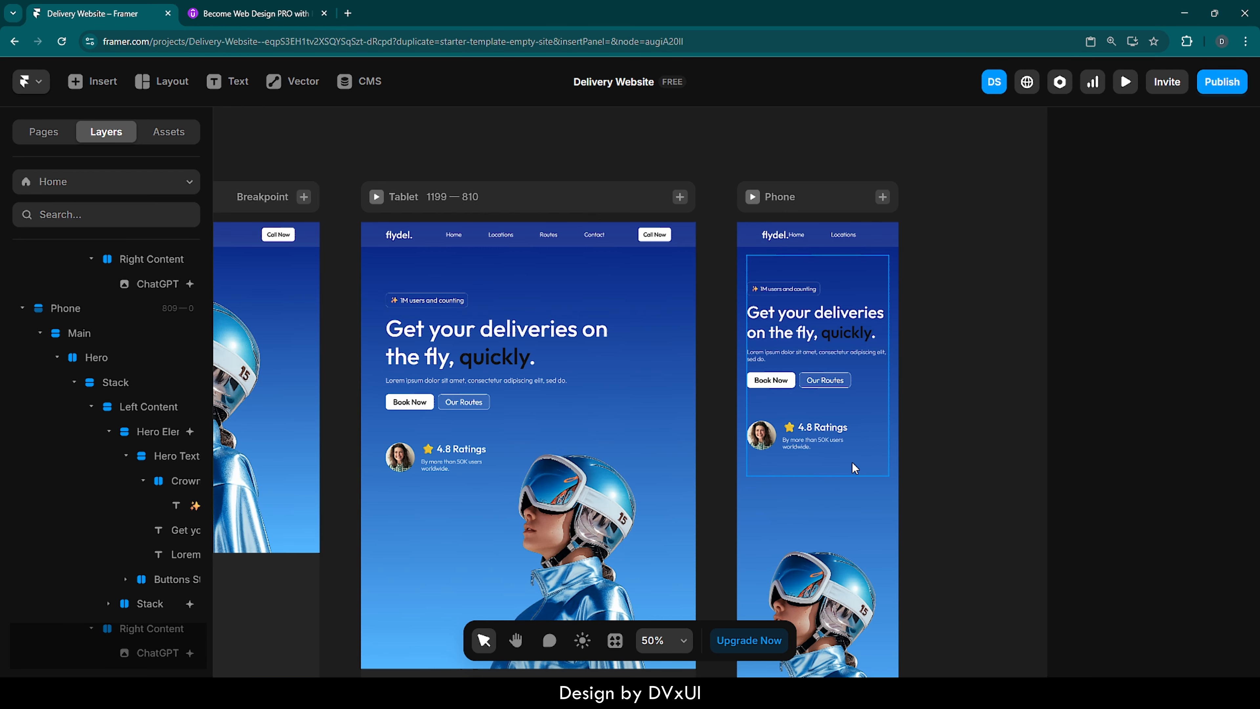
scroll(939, 449, left, 20)
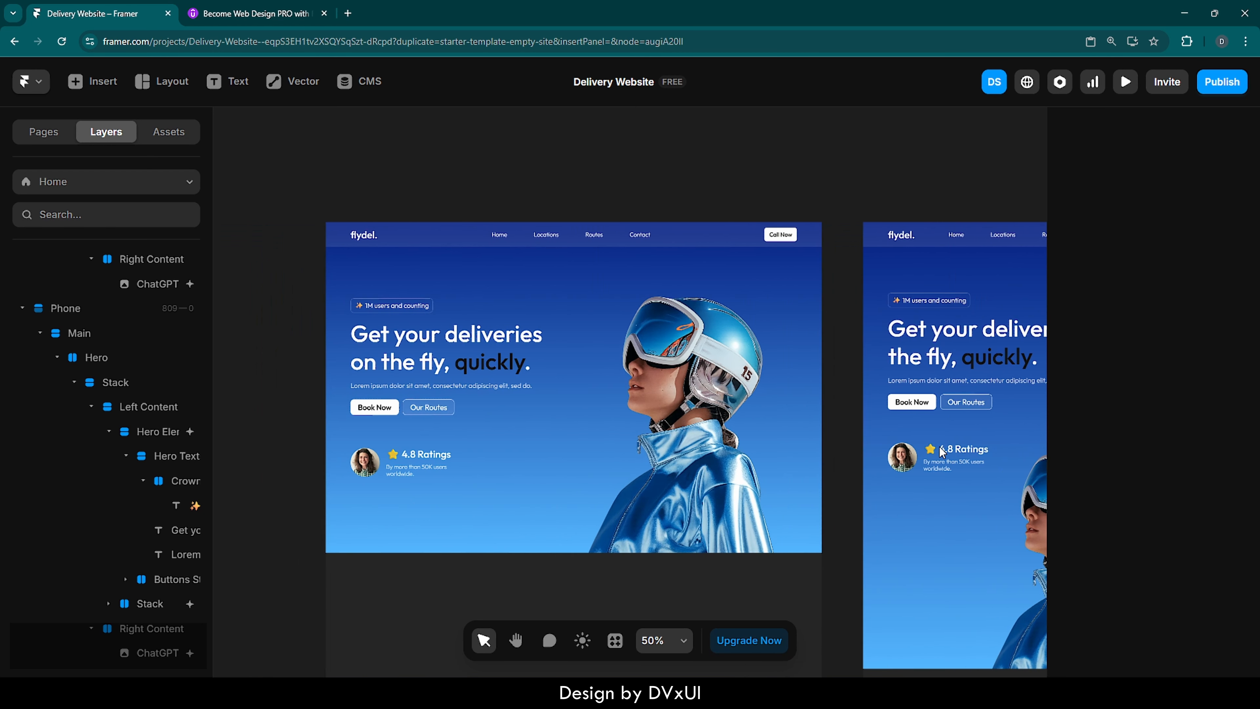
- Open the header template for editing and add a Tablet breakpoint (810) to it
double_click(726, 239)
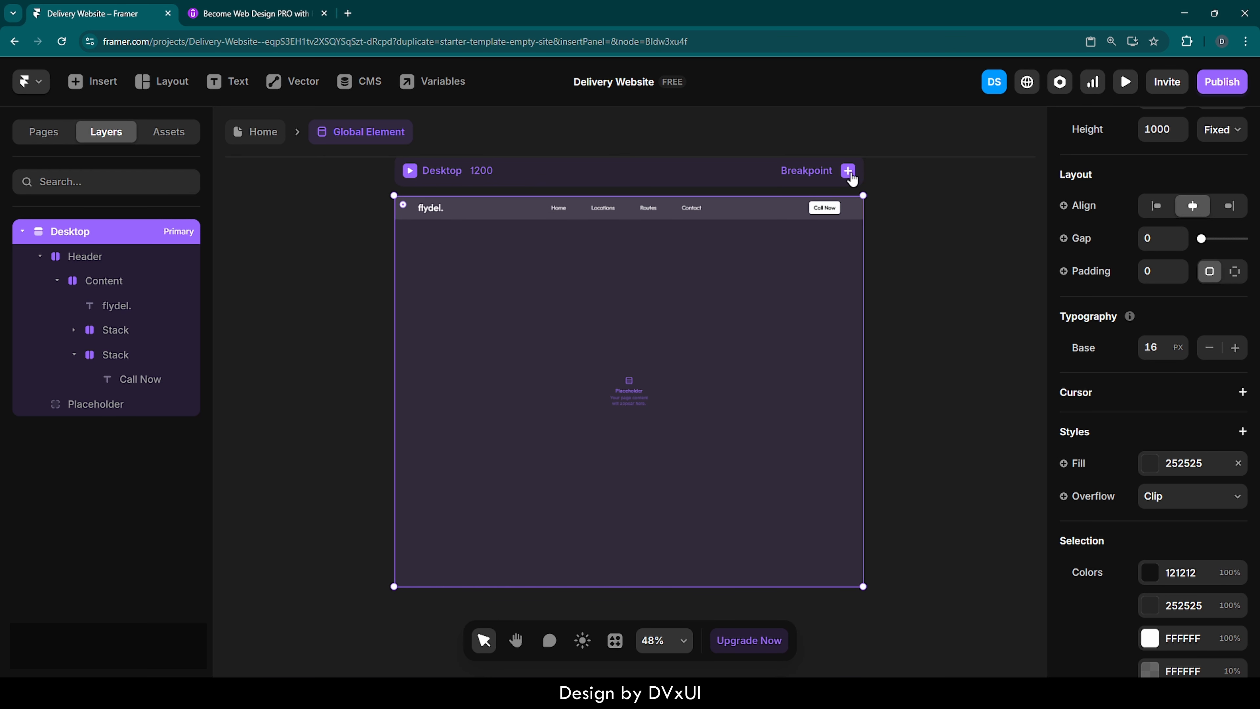
click(848, 171)
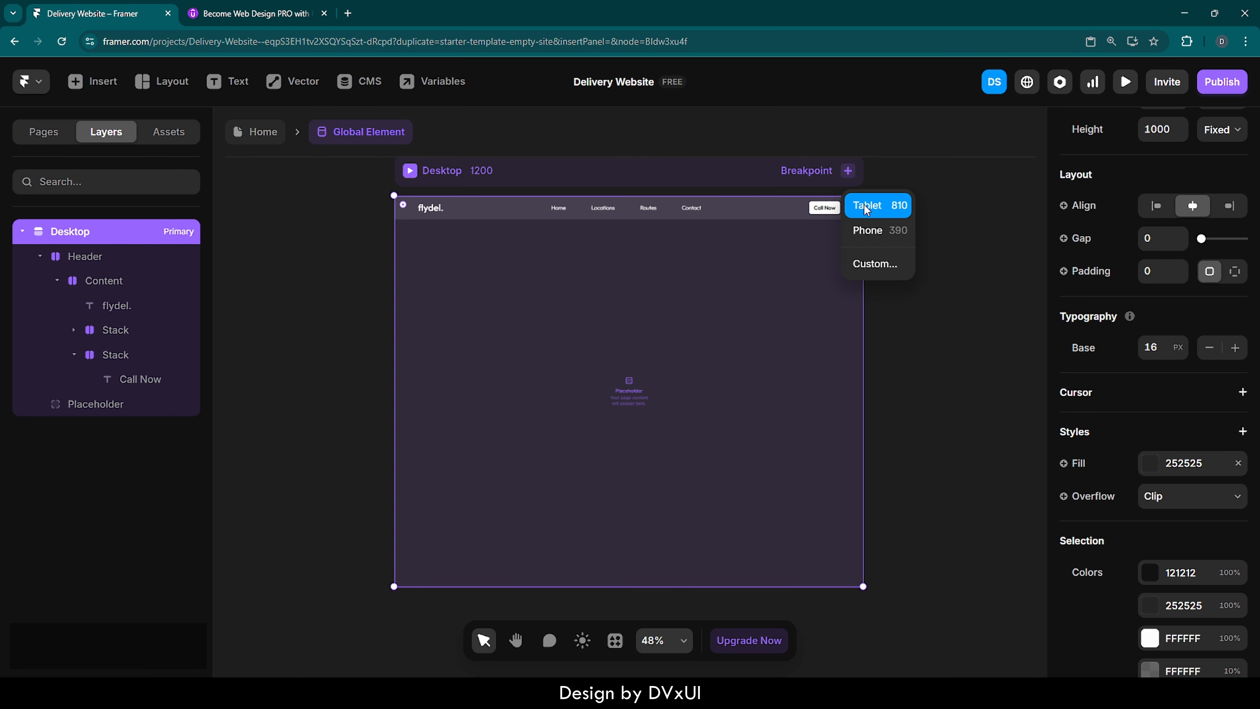
click(864, 205)
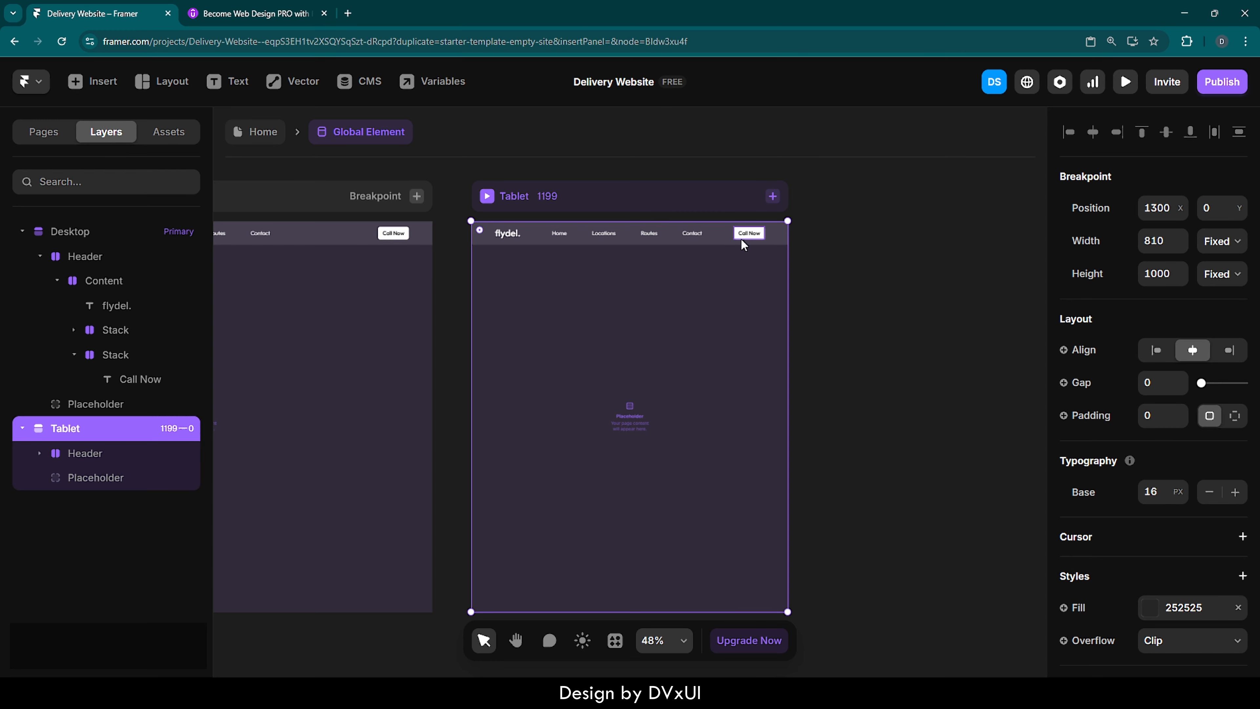
- Remove the Routes link from the header's navigation on the Tablet breakpoint
click(694, 234)
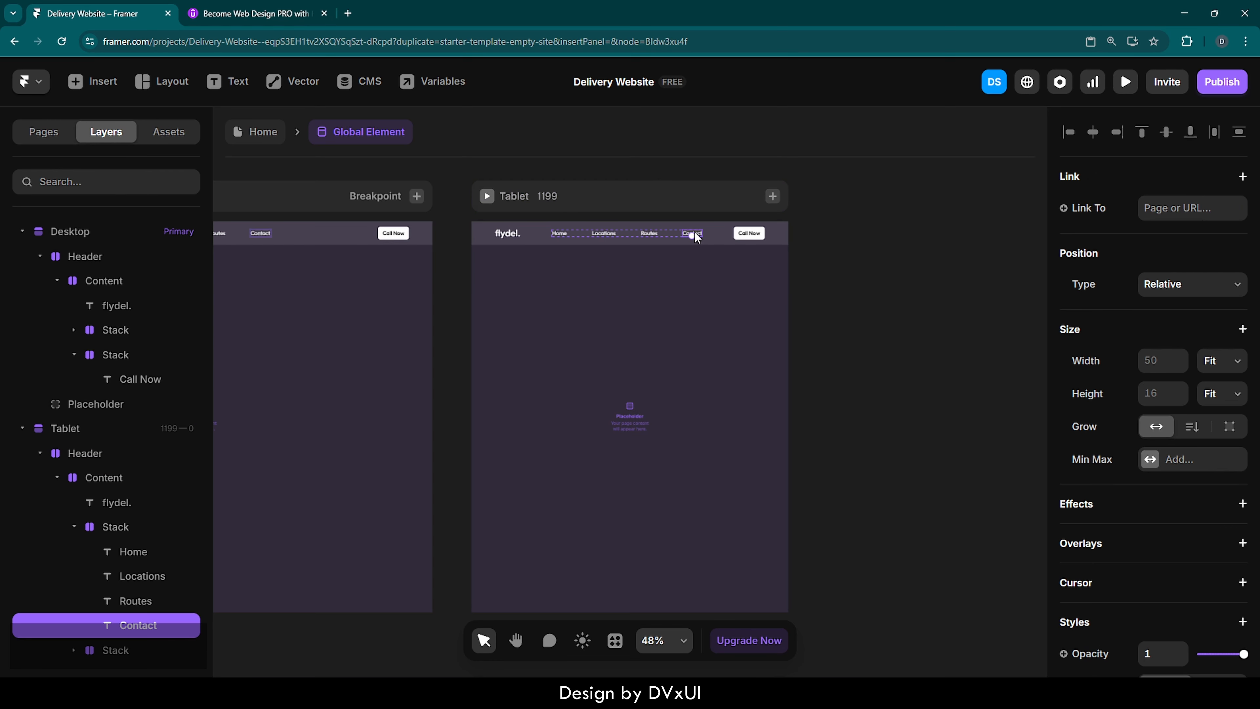
click(648, 235)
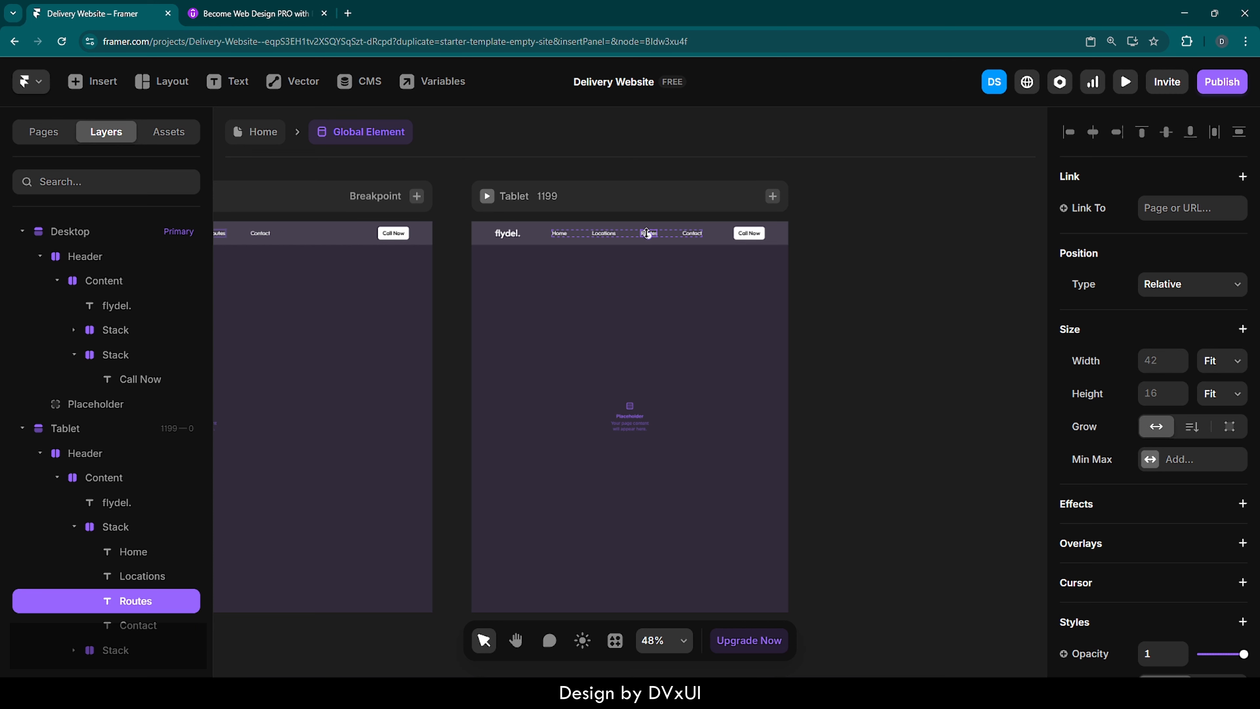
key(Delete)
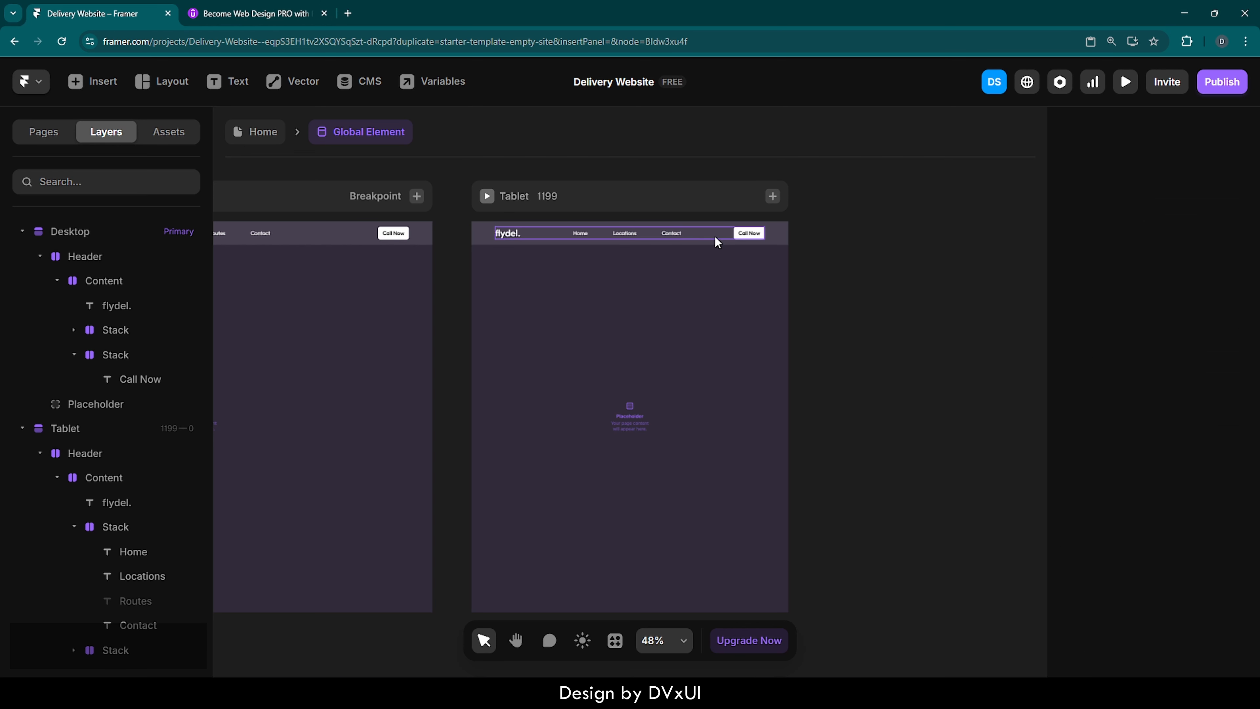
- Add a Phone breakpoint (390) to the header template and set its navigation links Stack to not visible
click(773, 196)
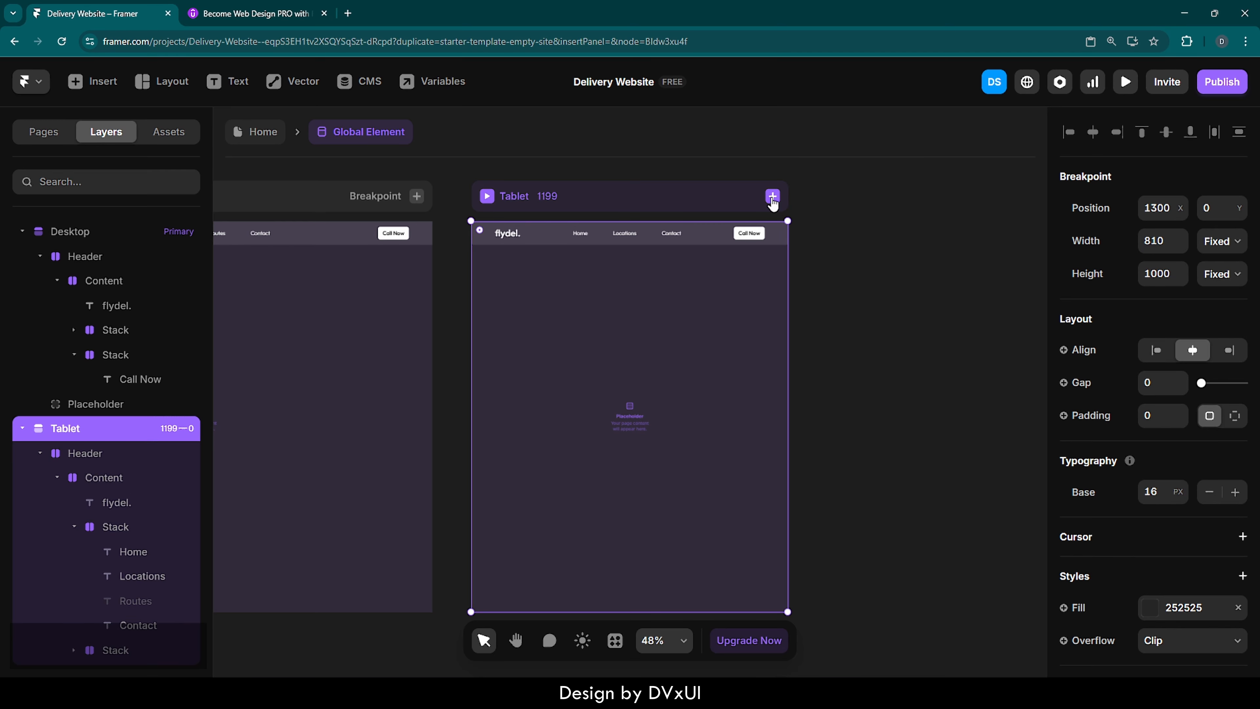
click(788, 239)
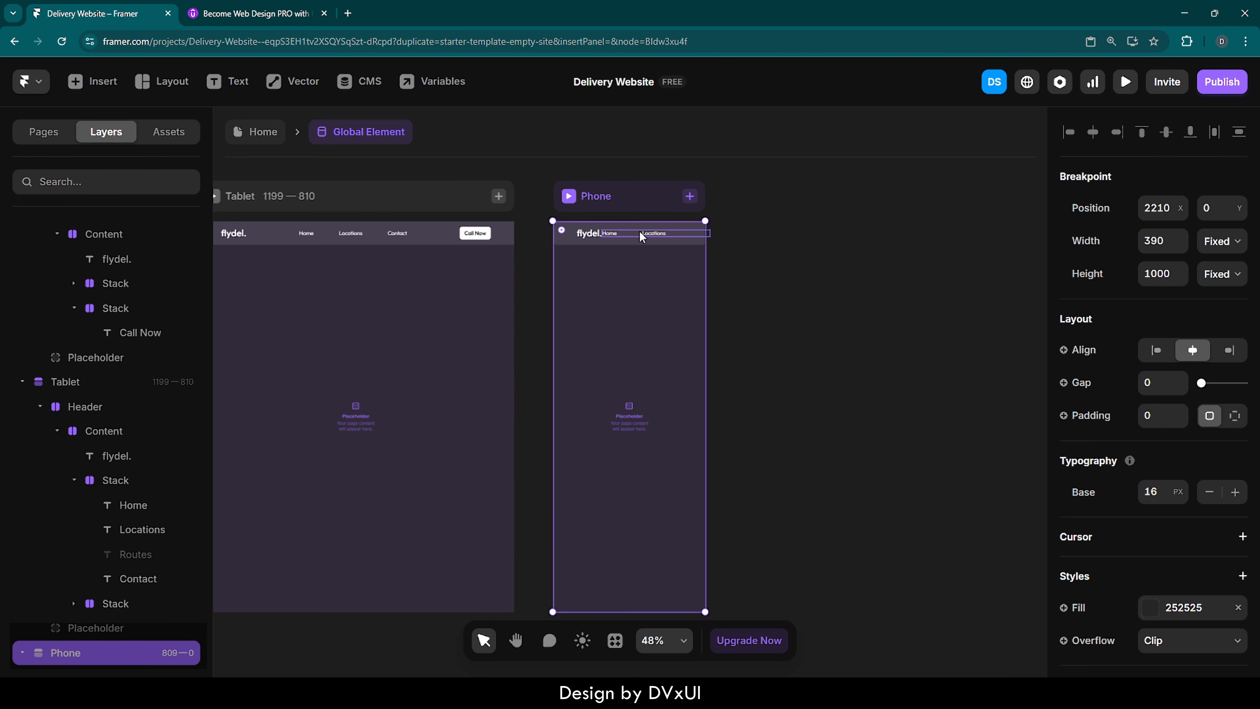
scroll(639, 231, up, 3)
scroll(639, 230, up, 6)
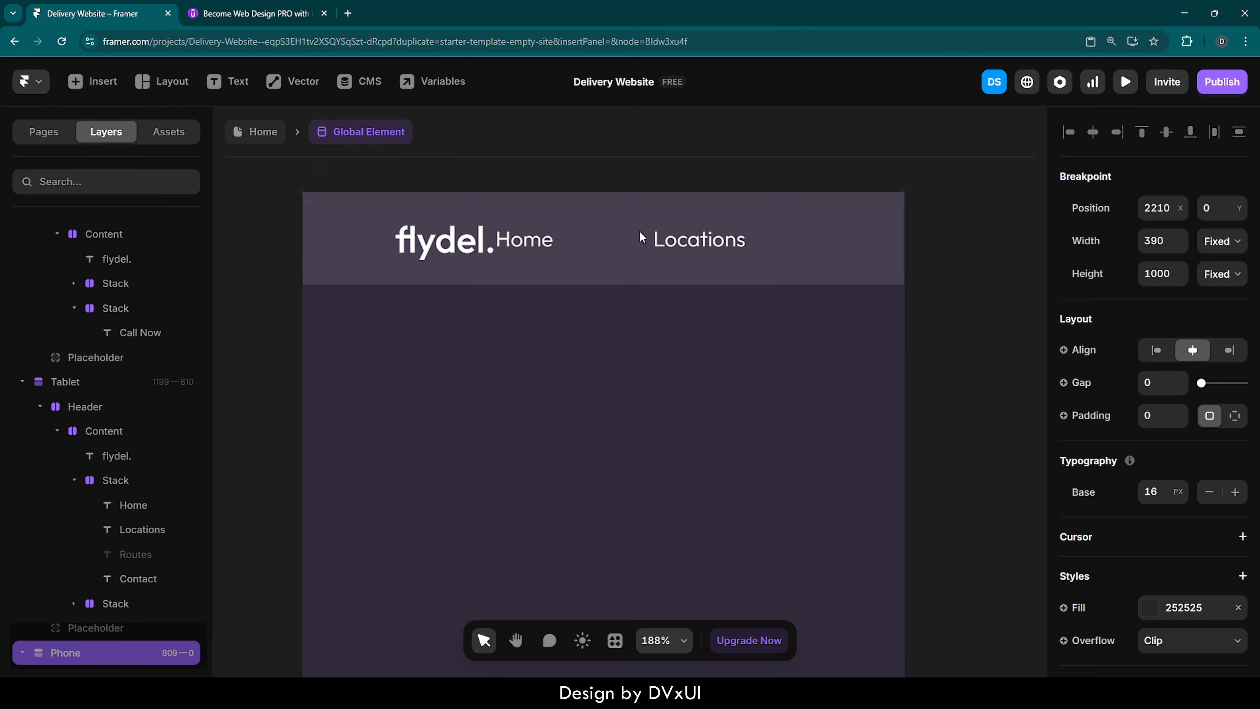
click(606, 248)
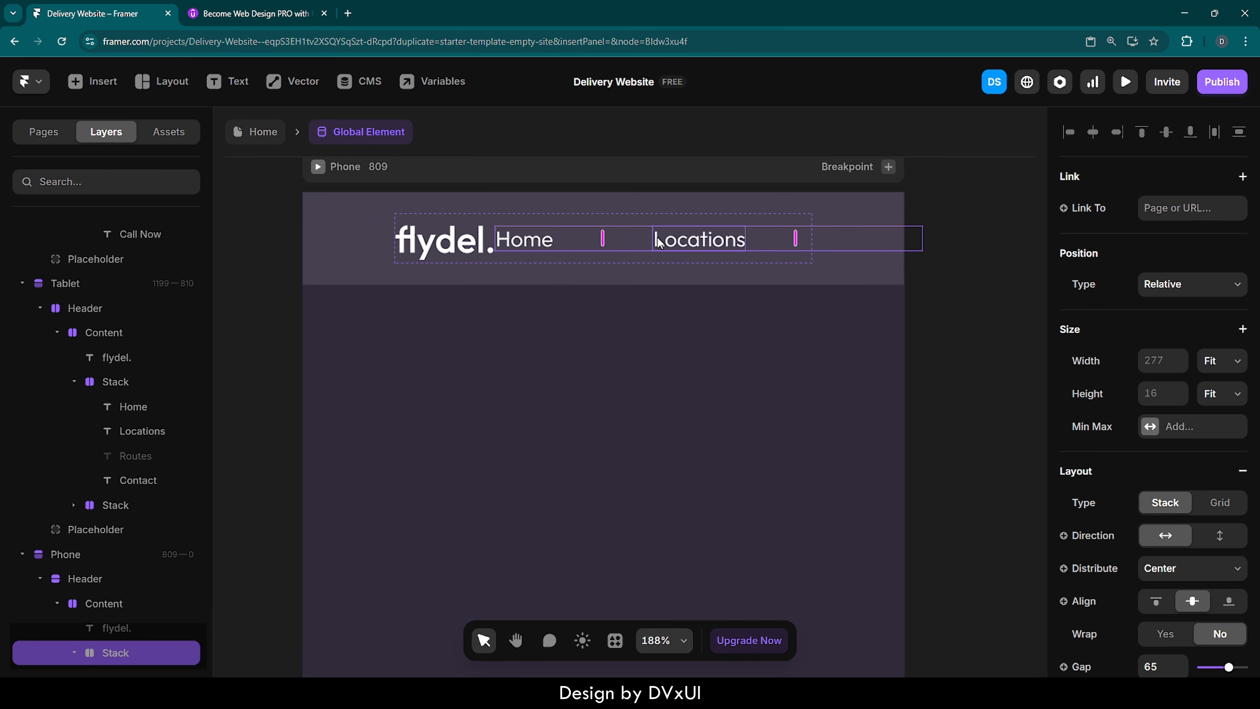
scroll(1139, 535, down, 4)
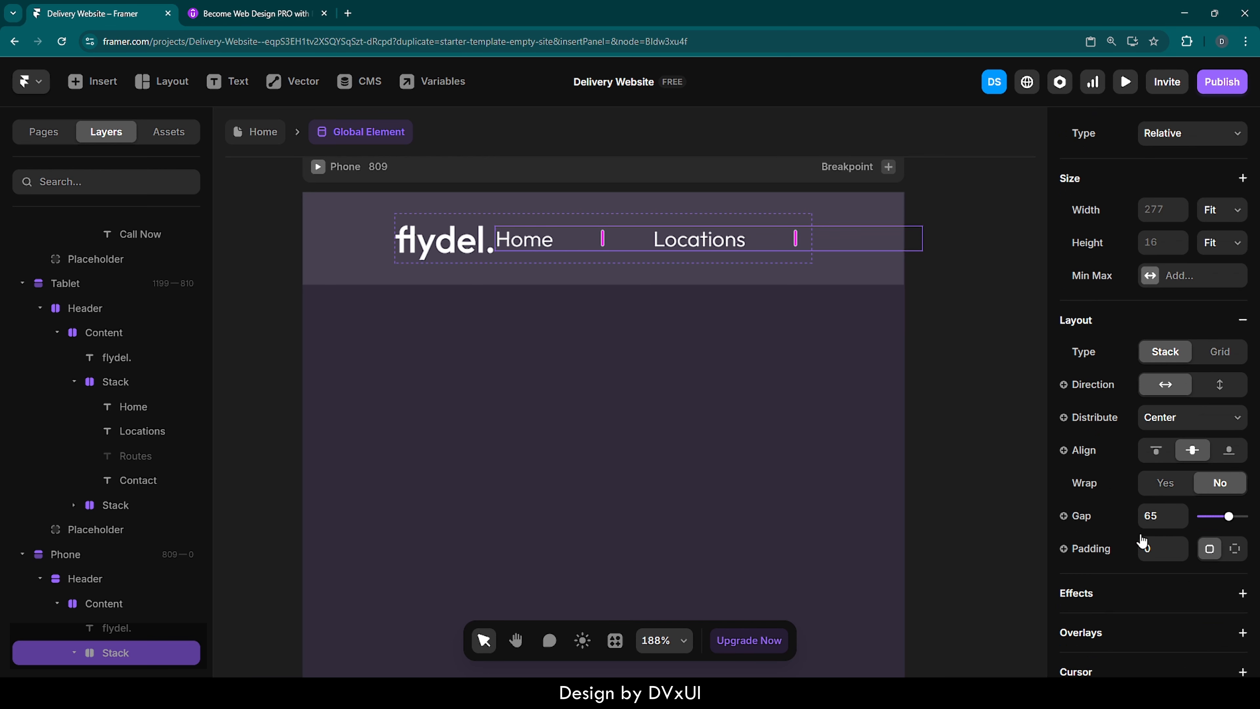
scroll(1118, 496, down, 8)
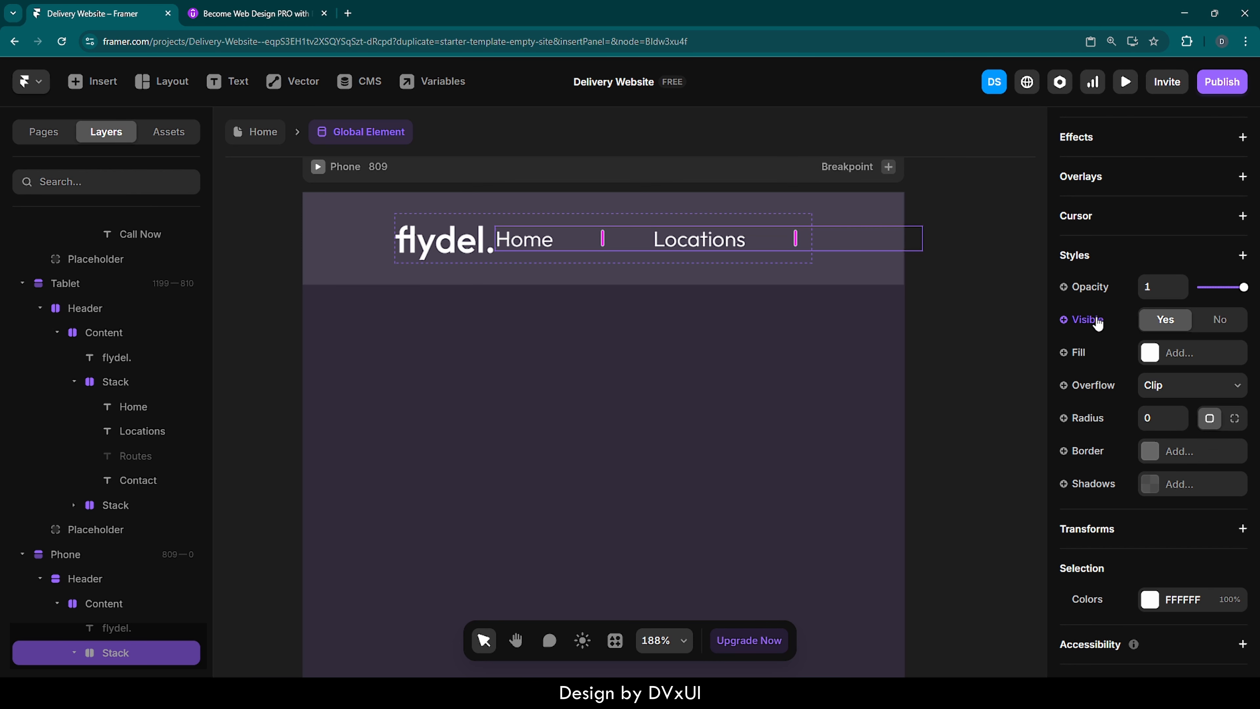
click(1217, 321)
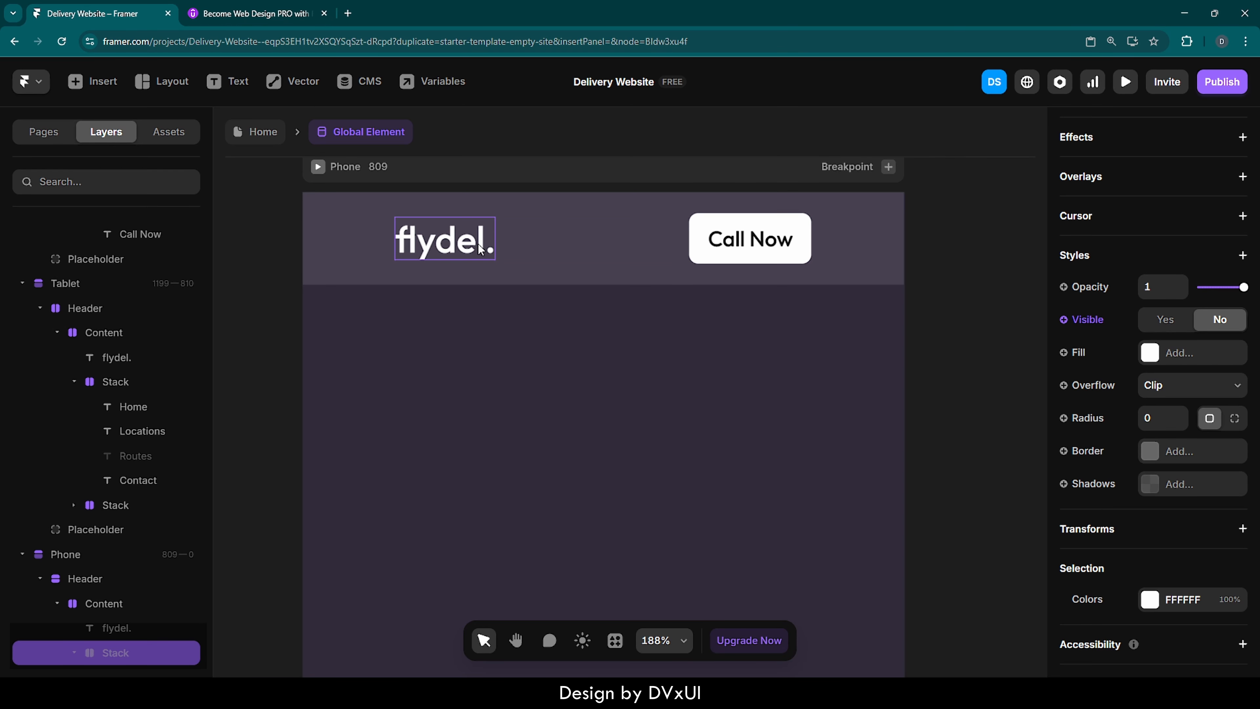
- Return to the Home page and check the adapted header on the Desktop, Tablet and Phone breakpoints
click(596, 263)
scroll(619, 277, down, 5)
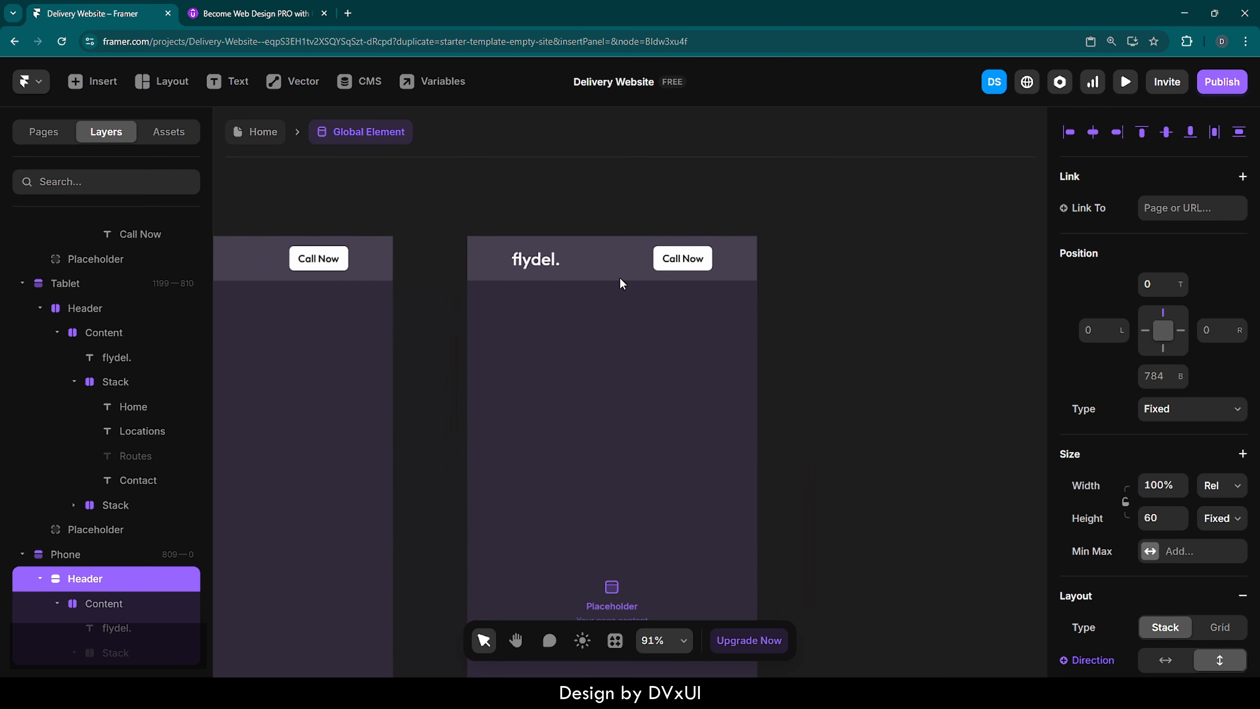
scroll(620, 277, down, 3)
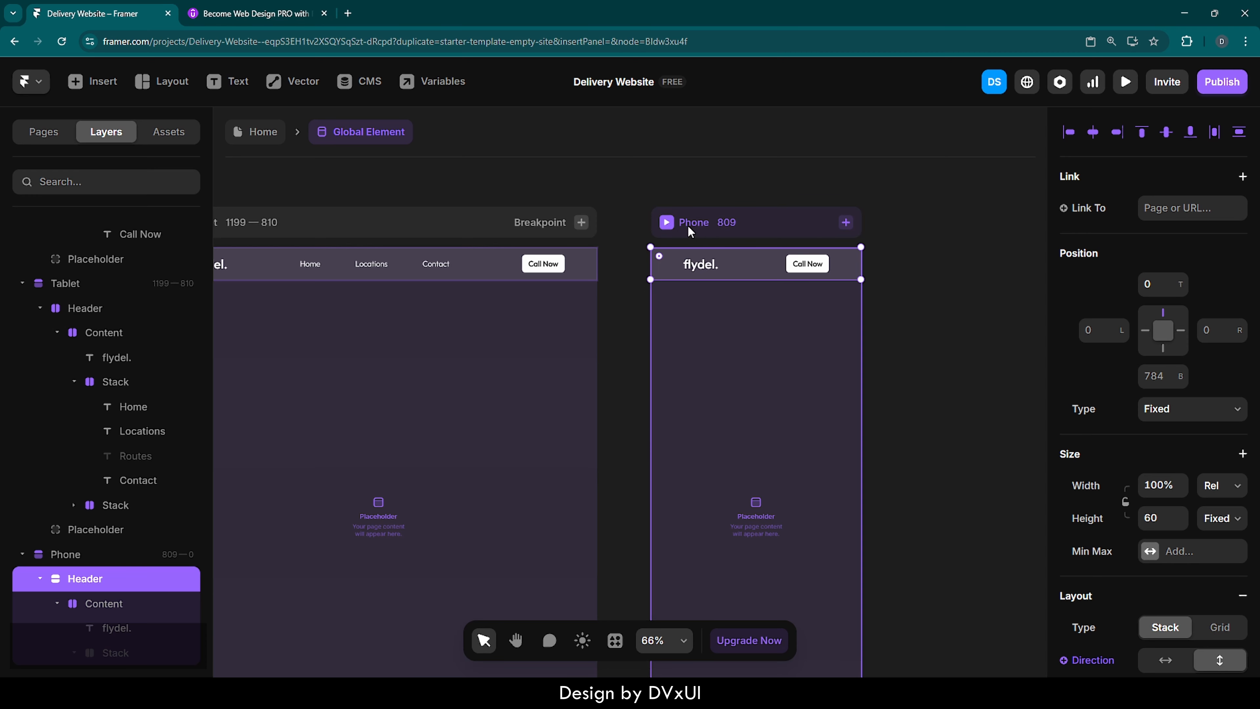
scroll(671, 233, left, 15)
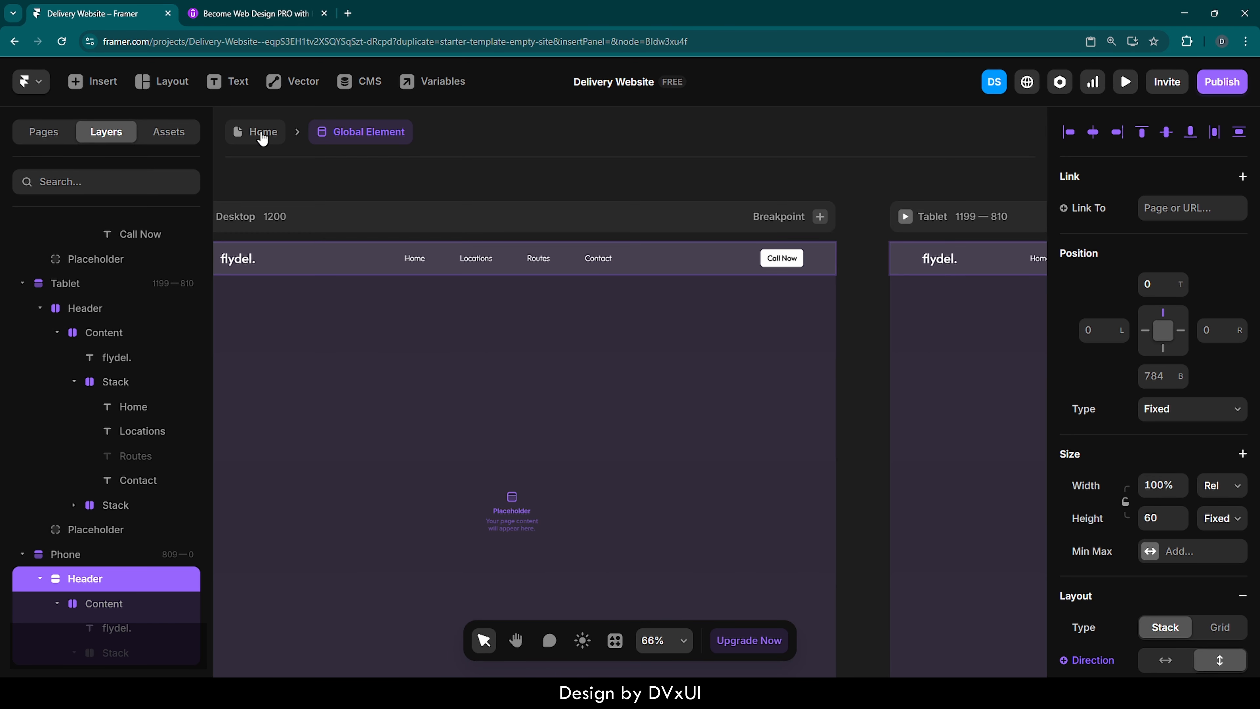
click(256, 132)
click(821, 157)
scroll(821, 158, right, 10)
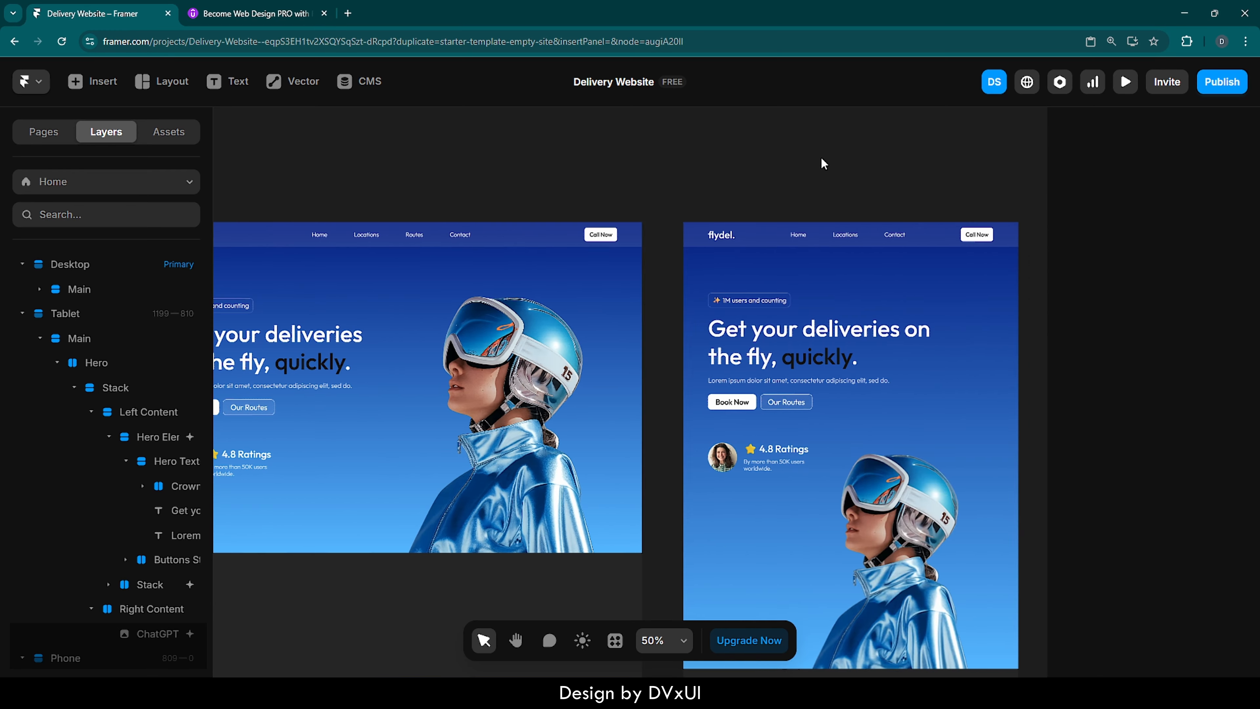
scroll(821, 158, right, 5)
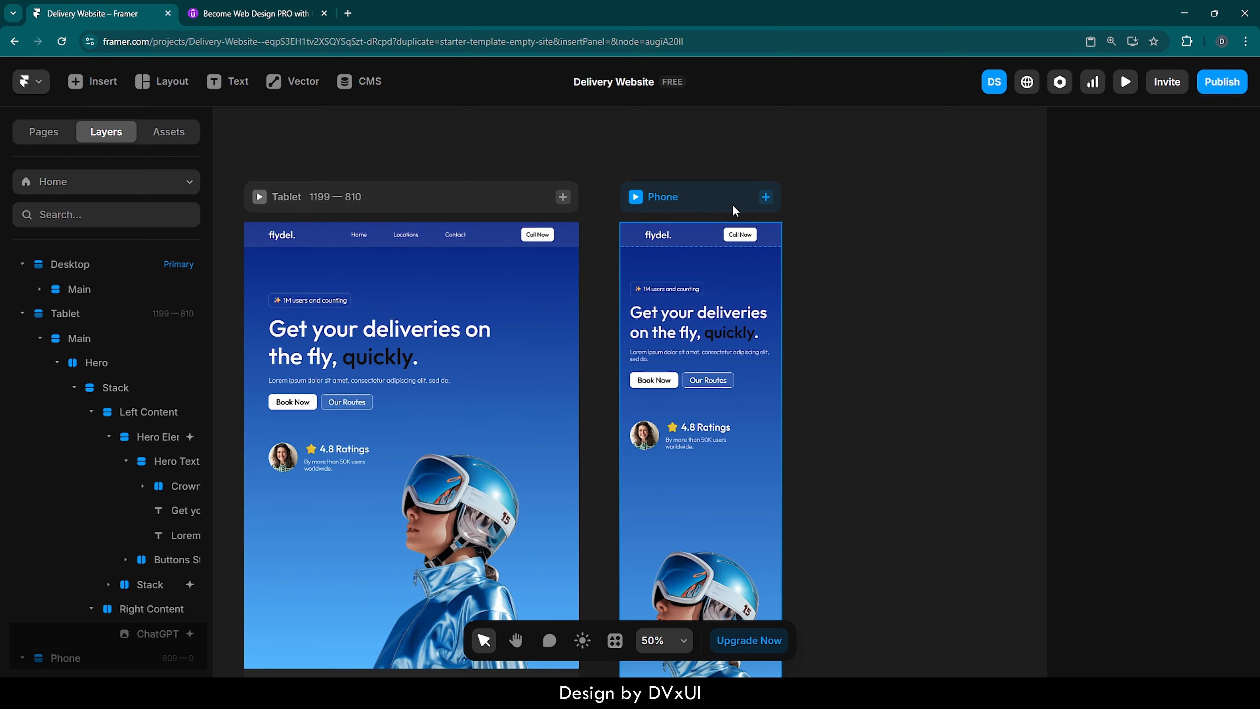
scroll(732, 204, up, 2)
scroll(734, 210, up, 5)
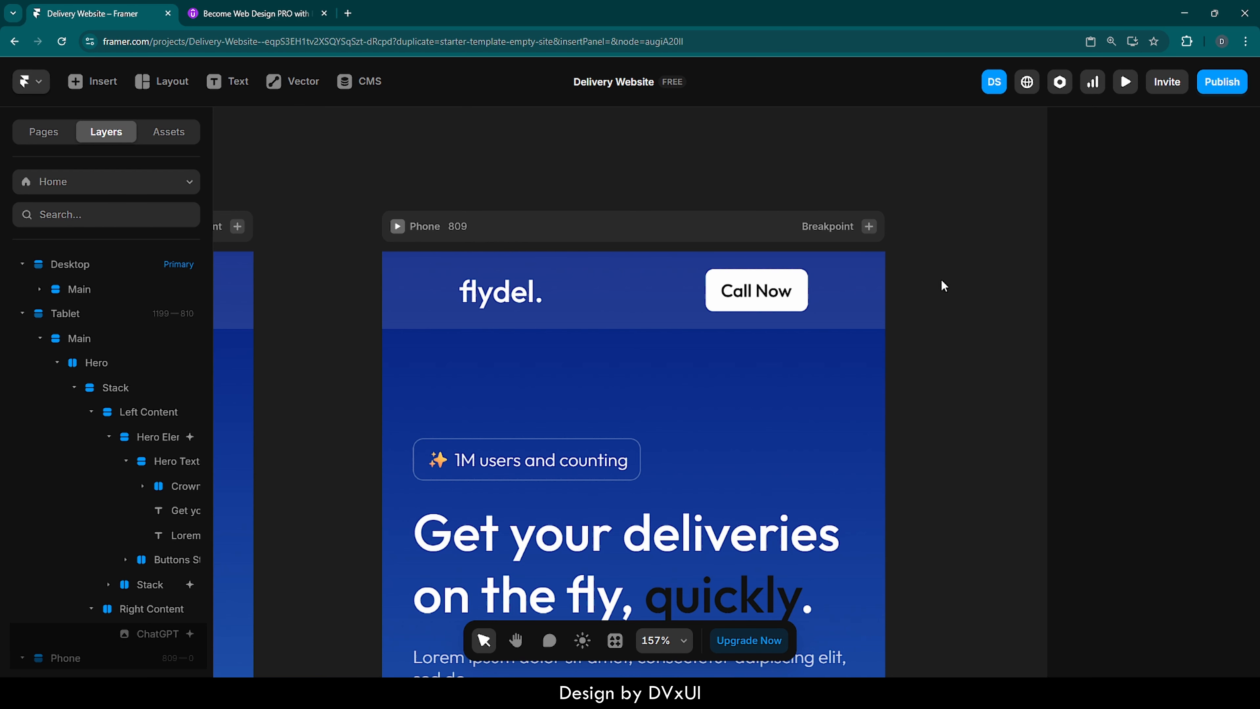
scroll(942, 282, down, 10)
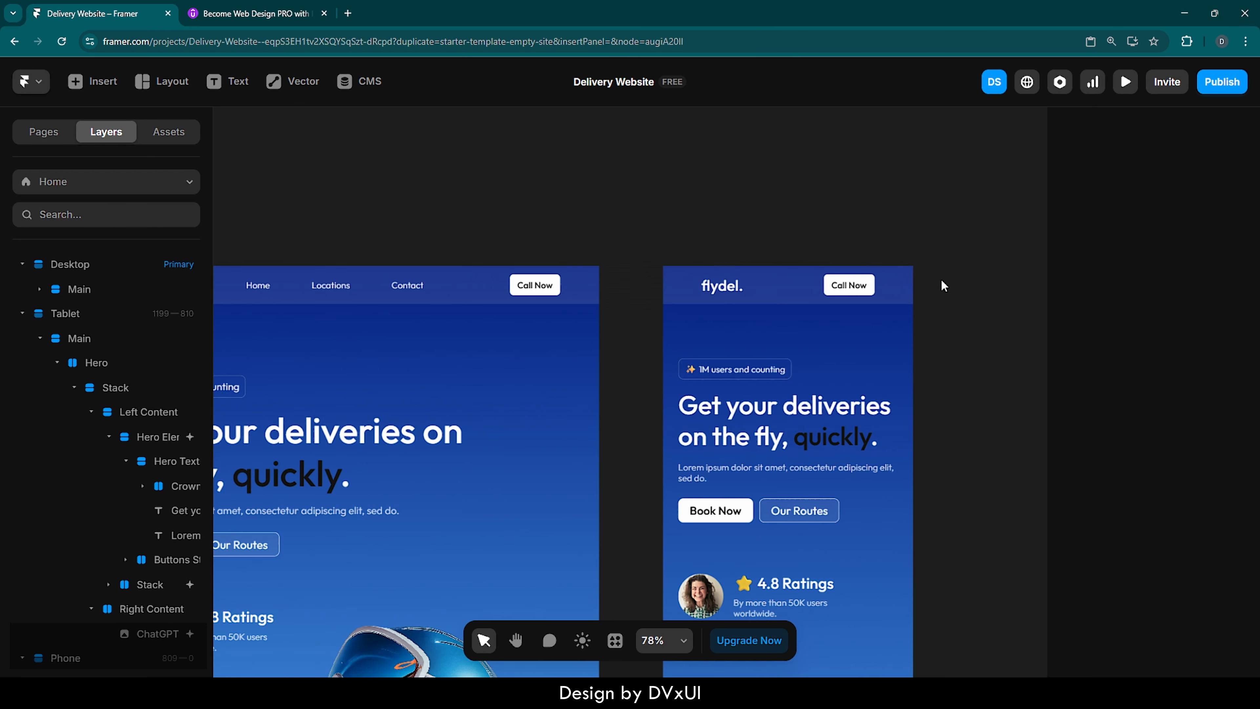
scroll(941, 281, left, 6)
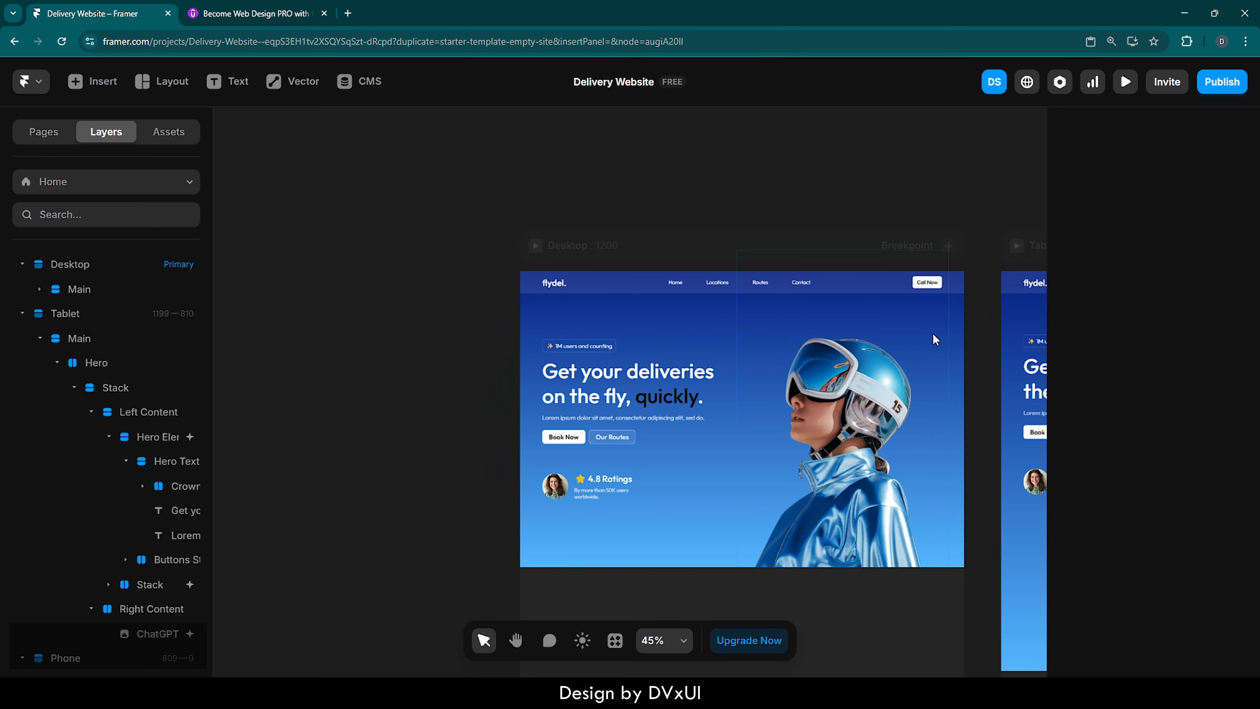
- Open the Enter settings of the Appear effect on the Desktop's hero image
scroll(897, 468, up, 5)
click(898, 468)
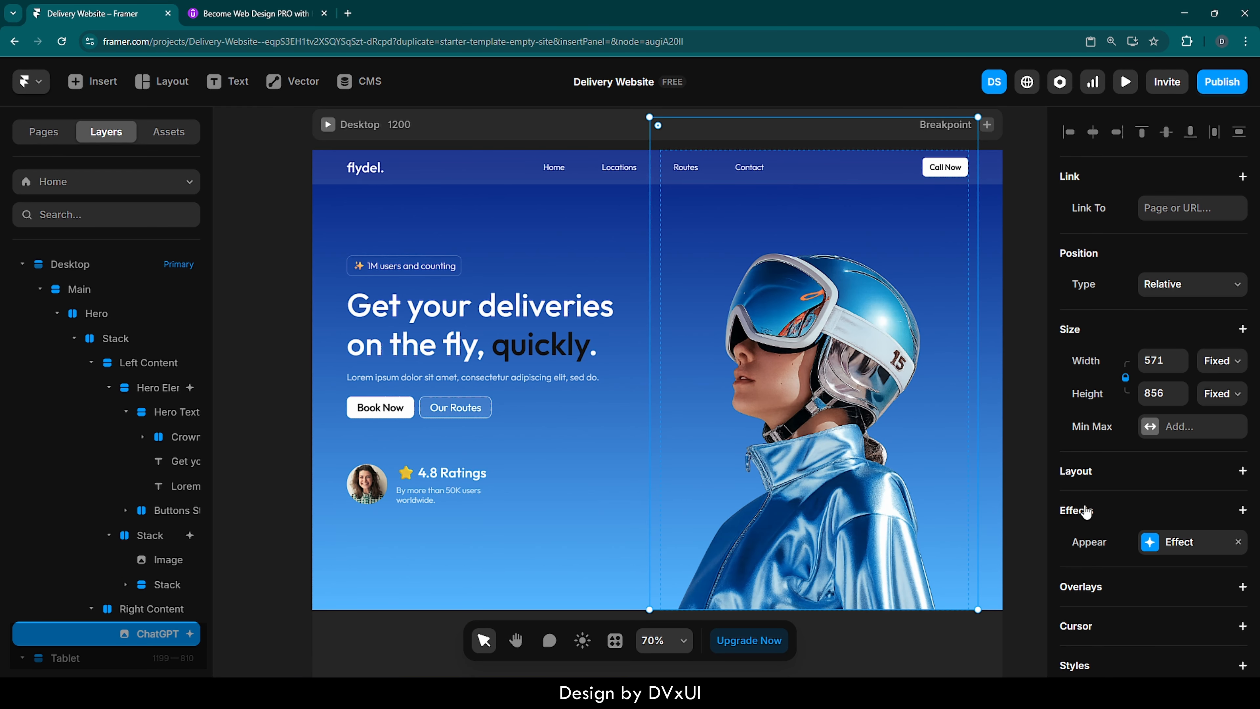
scroll(1093, 523, down, 3)
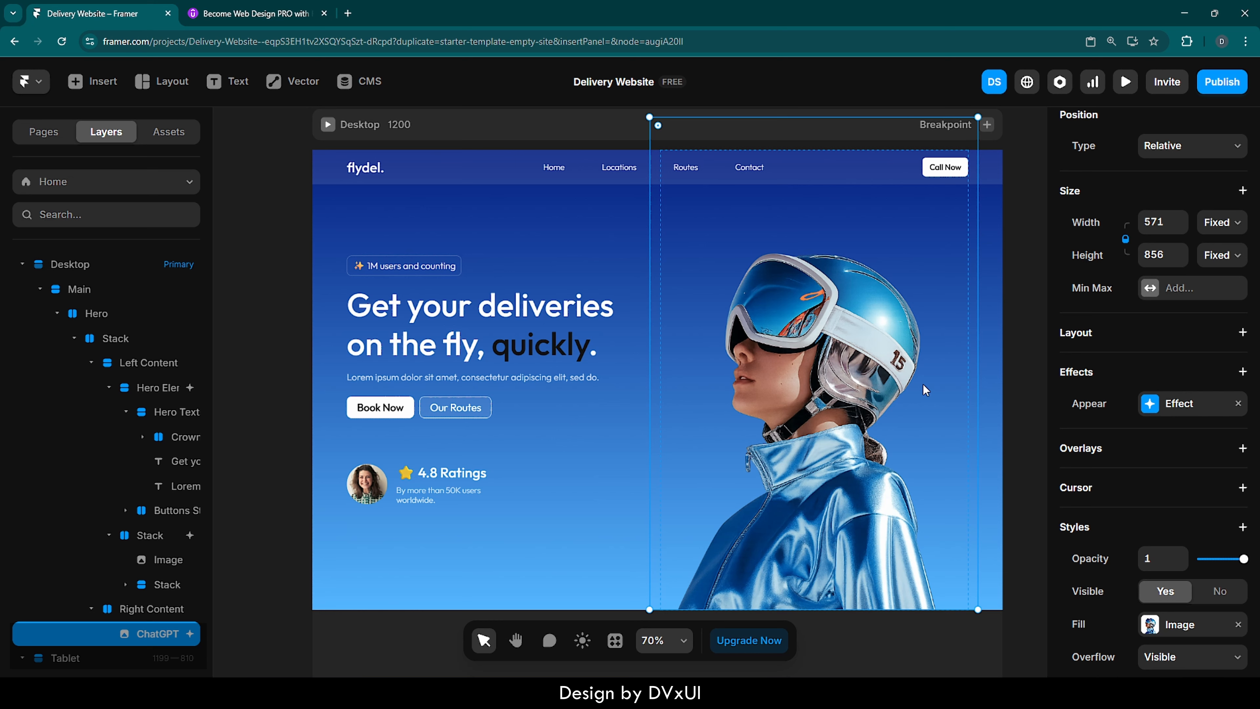
click(1150, 404)
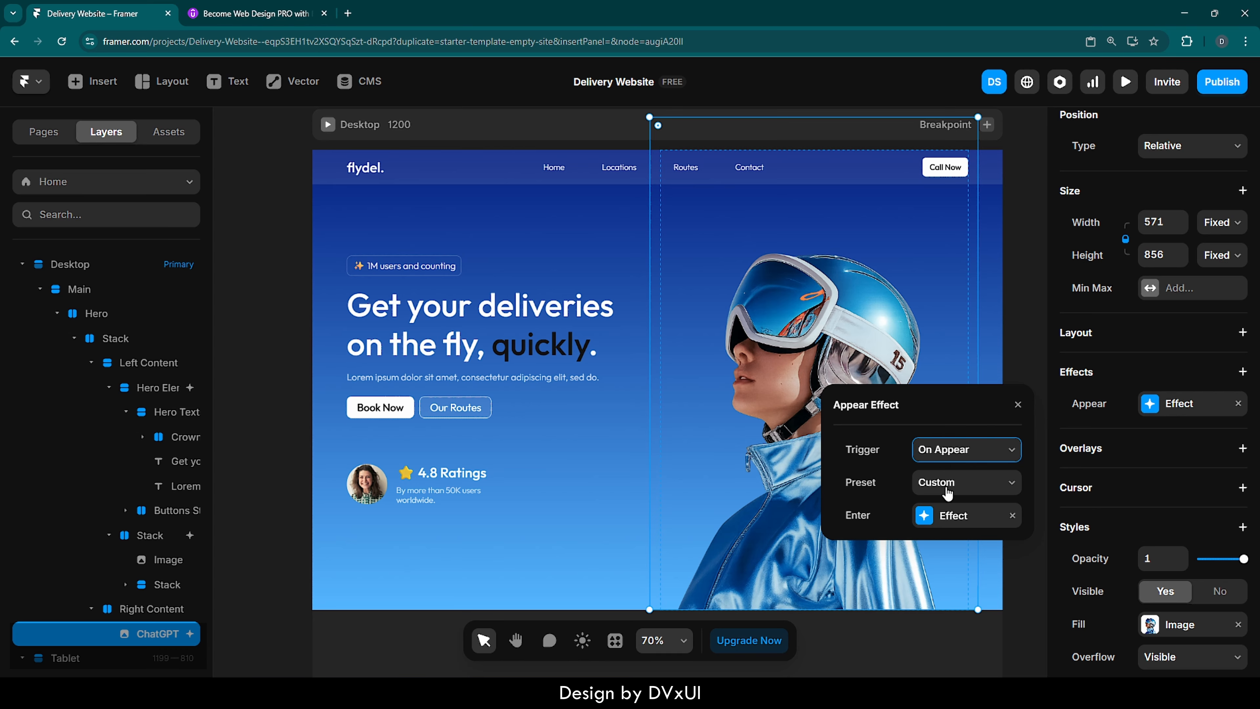
click(924, 518)
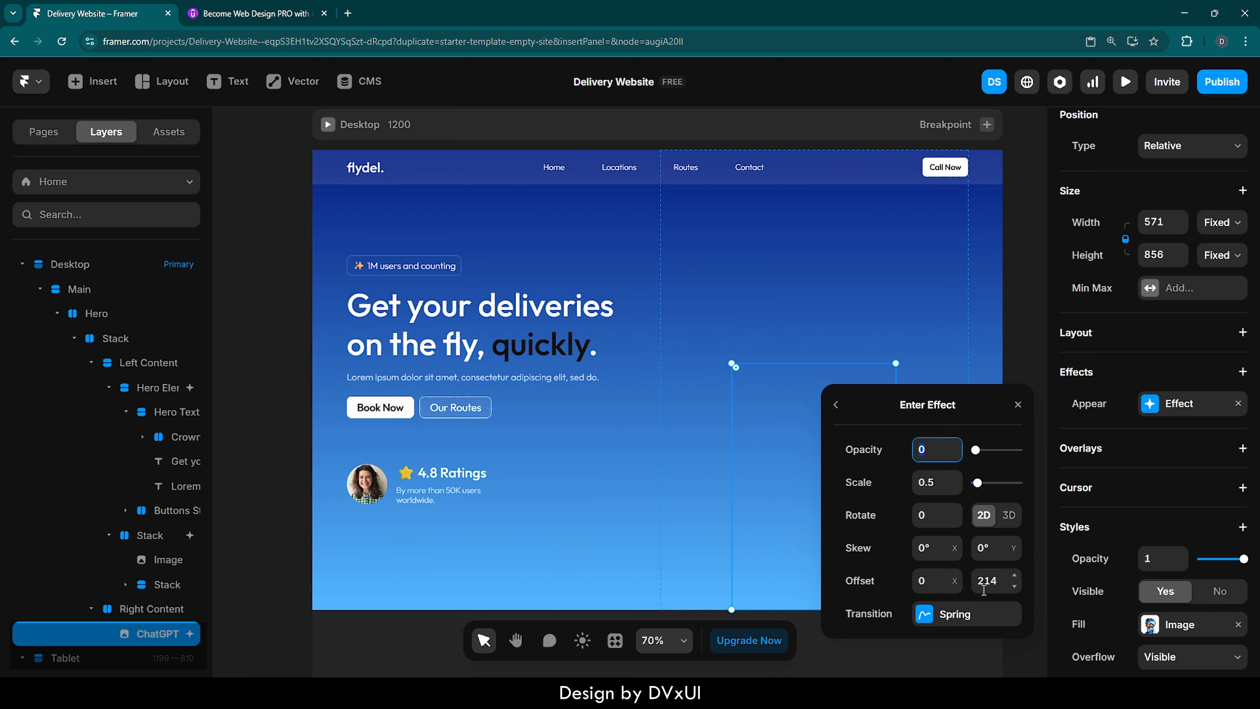
- Check the Spring transition settings of the hero image's Enter effect and close them
click(923, 619)
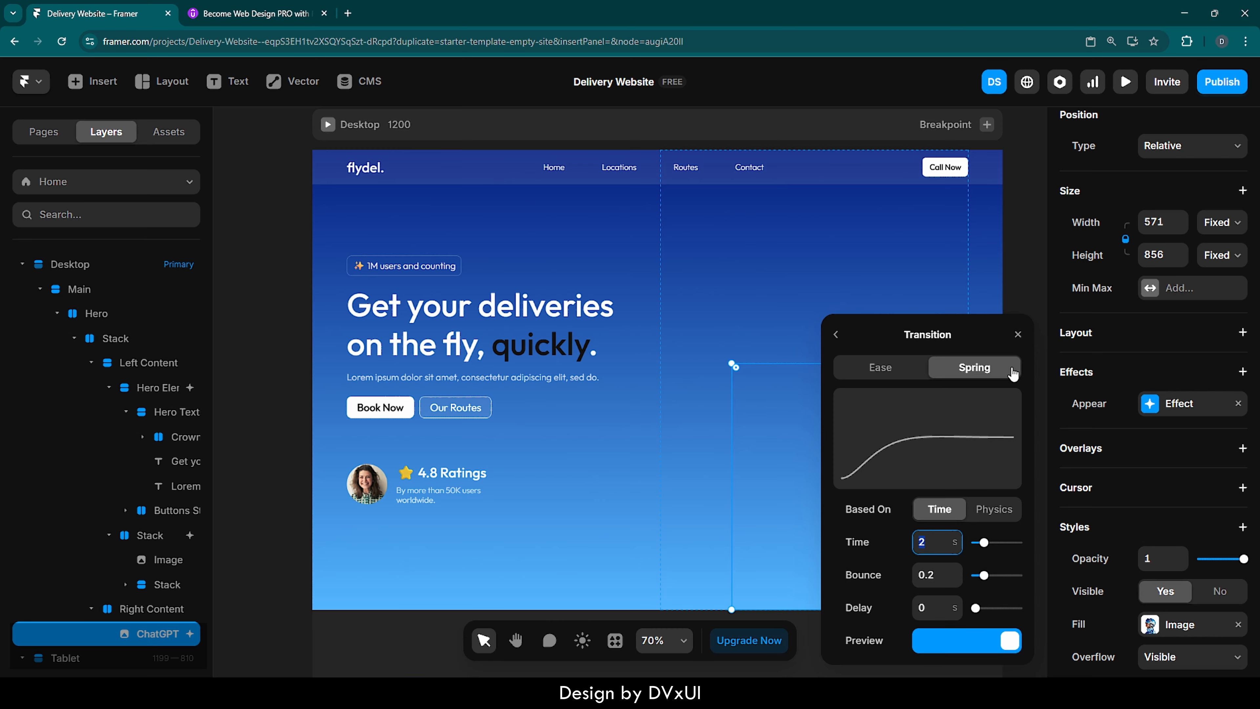
click(1018, 334)
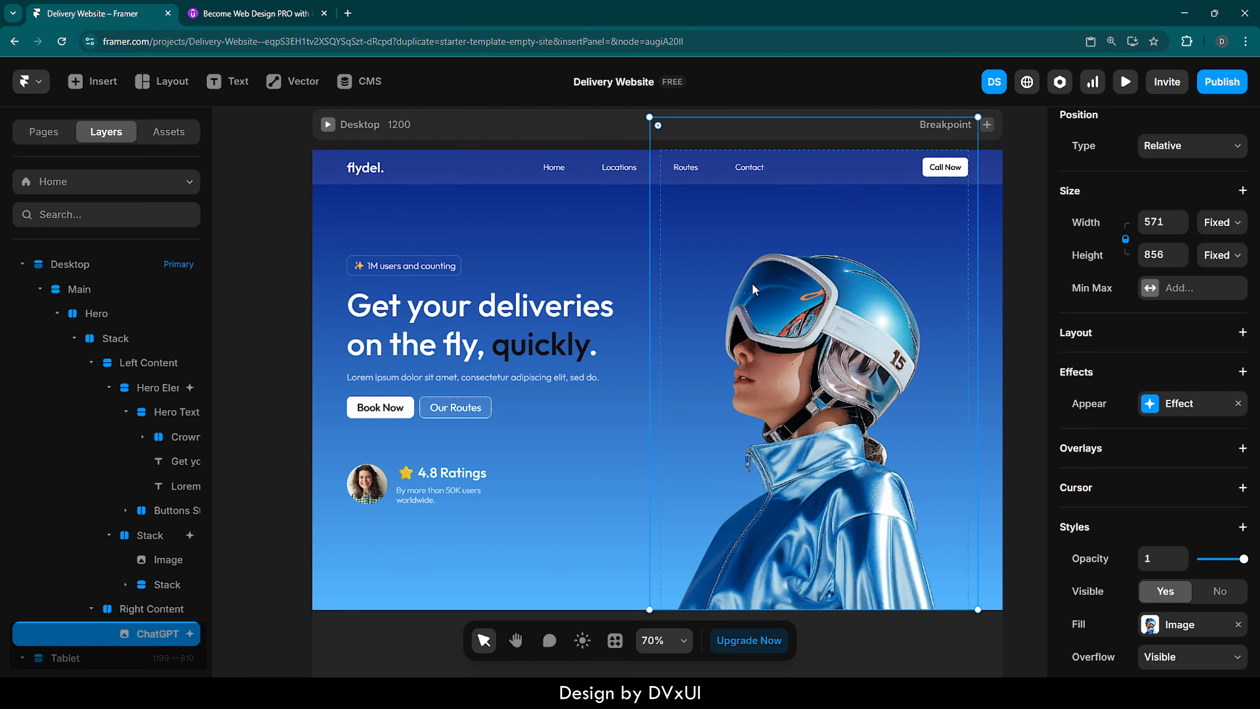
- Set the X offset of the Enter effect on the Desktop's hero text and buttons stack to -200 and check its Spring transition
click(541, 404)
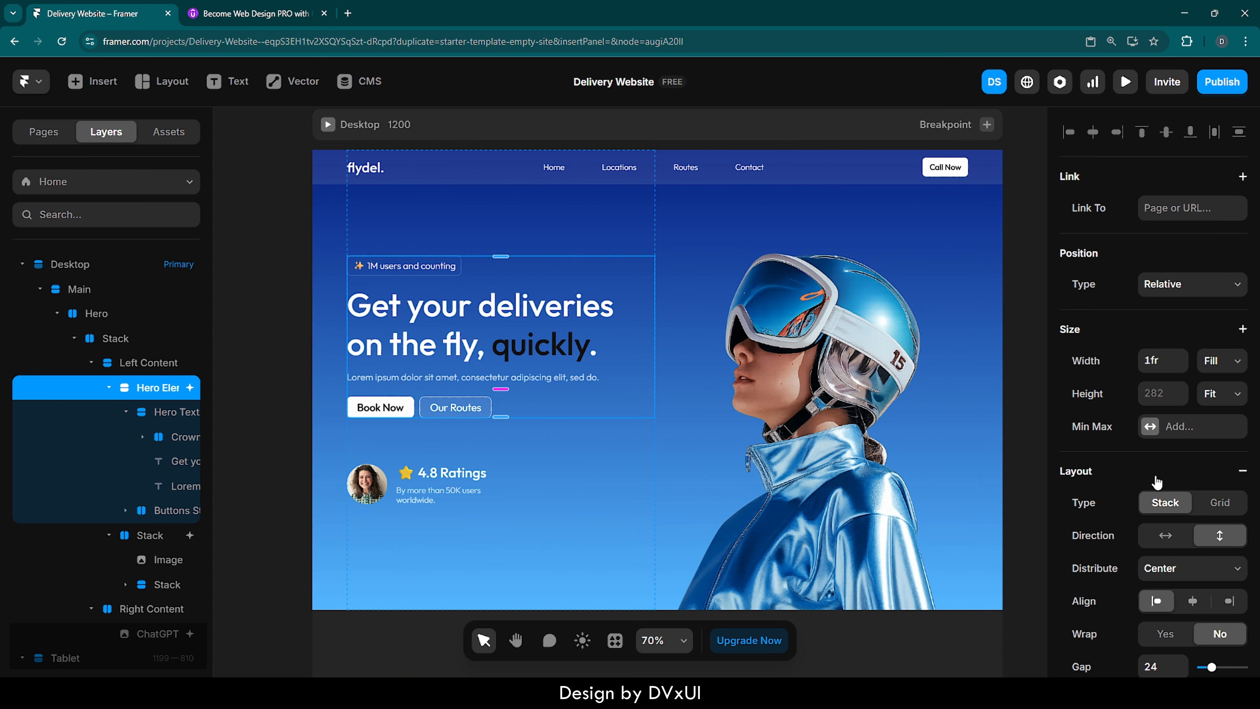
scroll(1151, 452, down, 10)
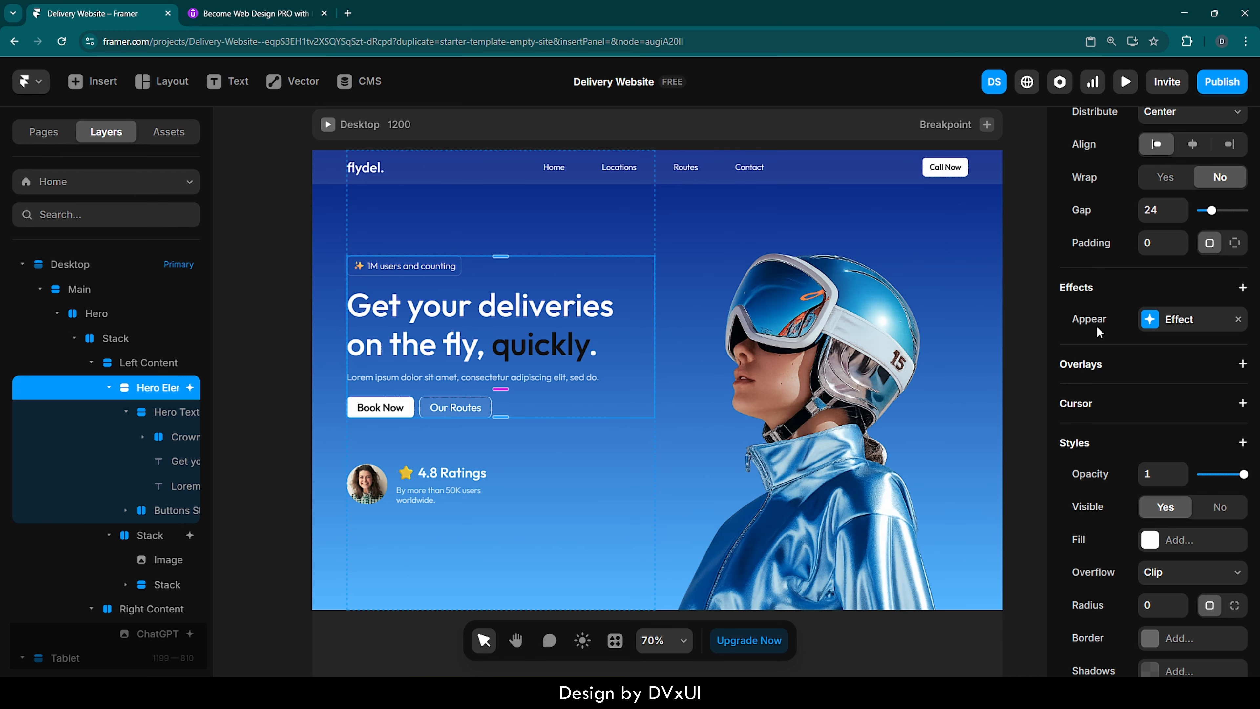
click(1146, 327)
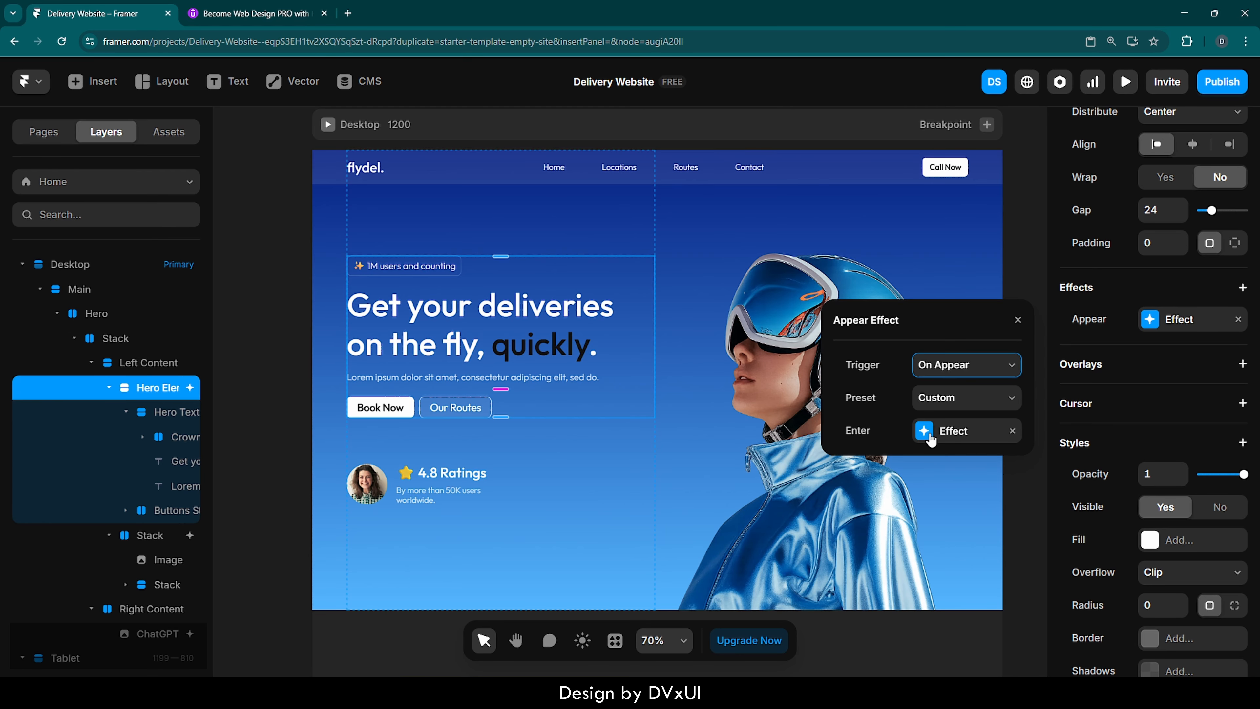
click(944, 433)
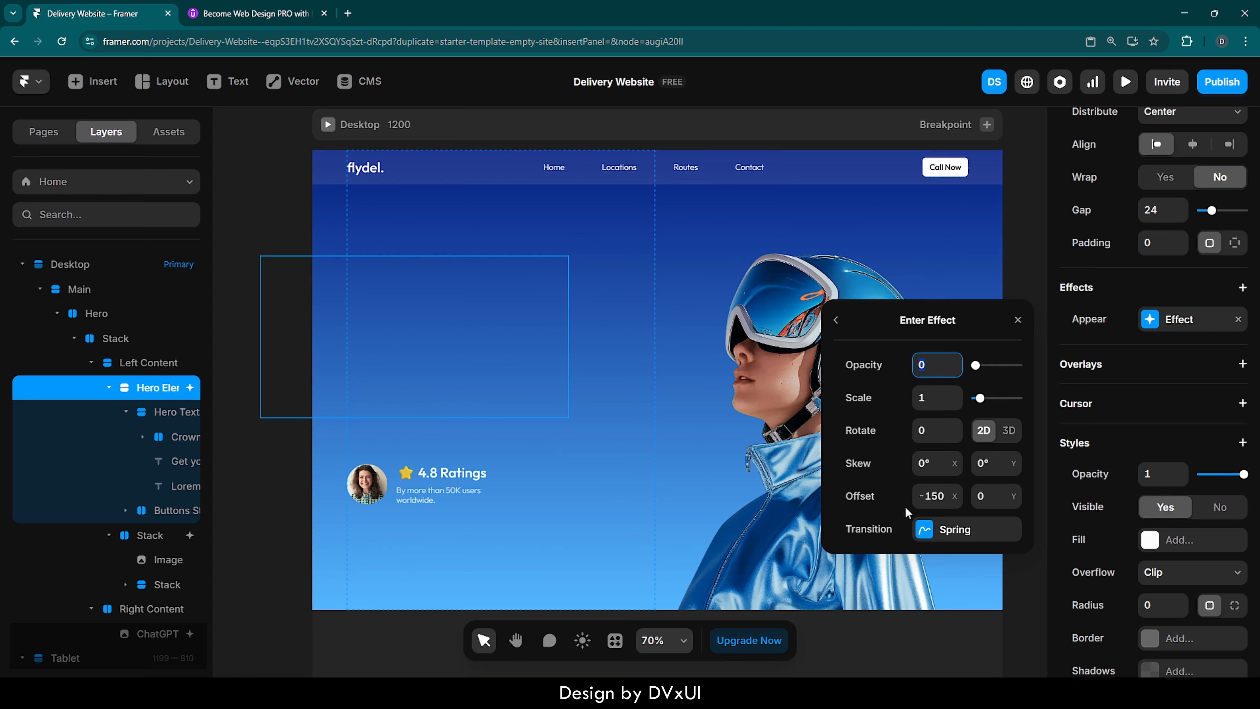
click(937, 498)
key(BackSpace)
text(-200)
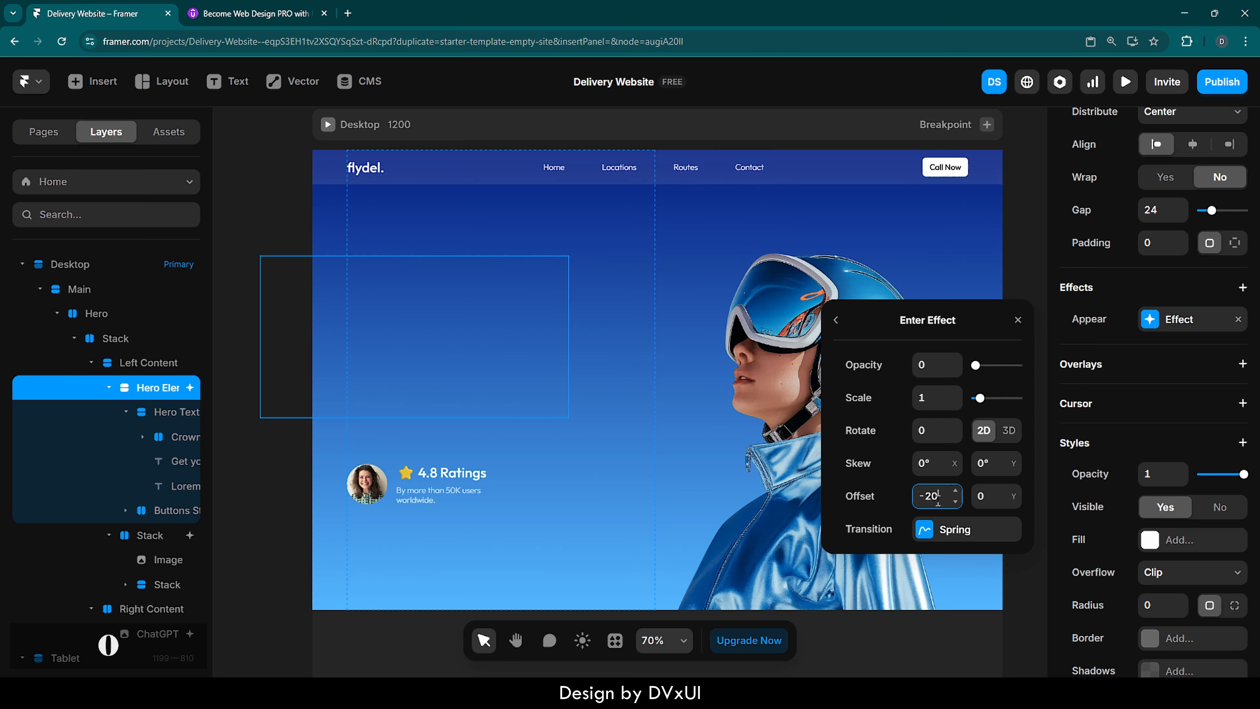
key(Return)
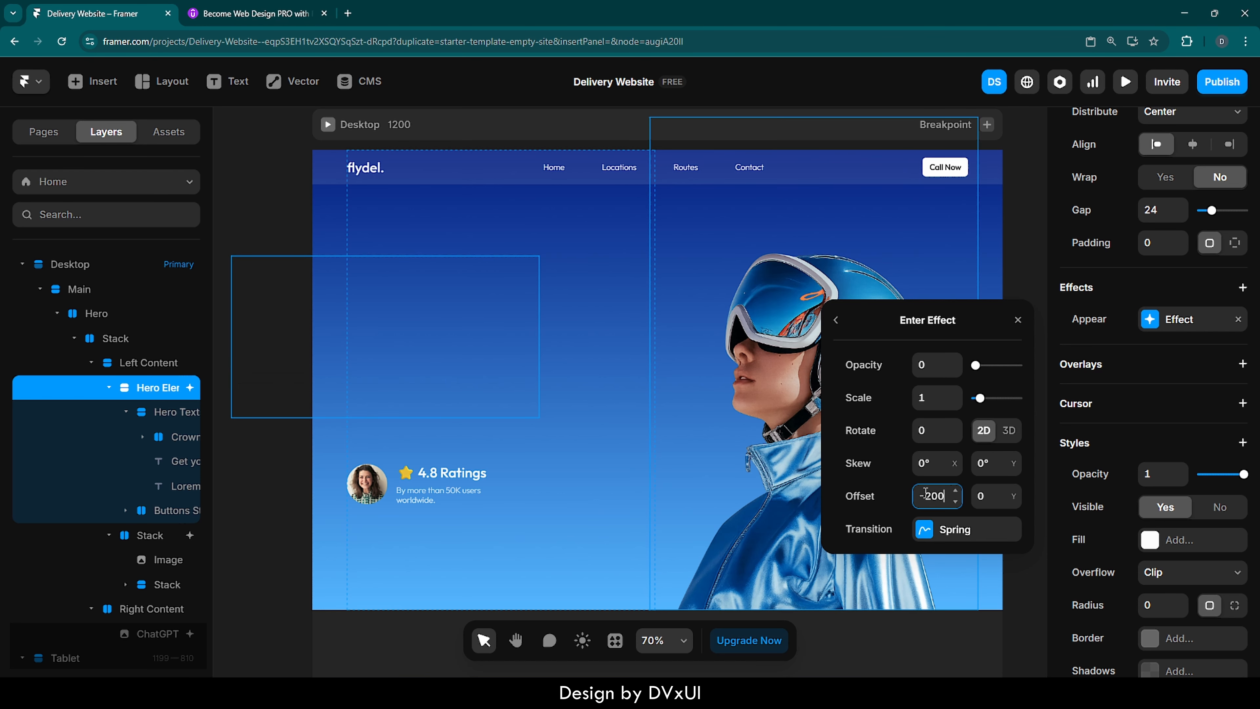
click(926, 529)
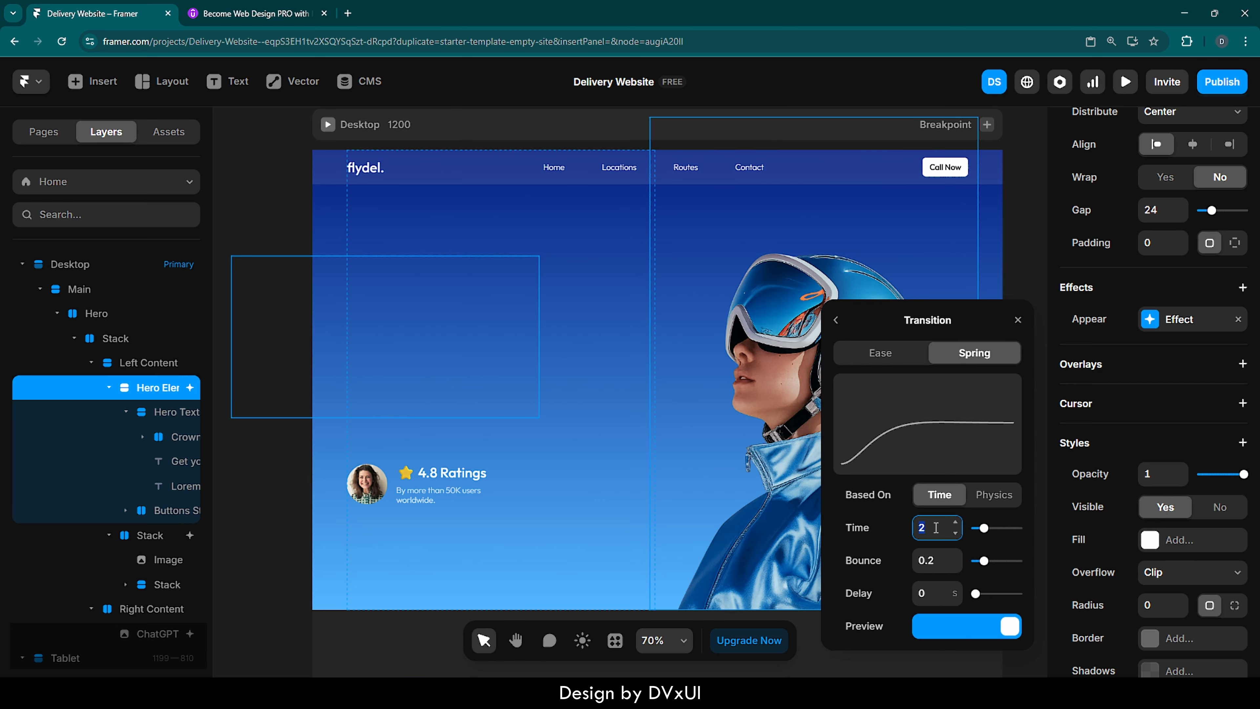
click(1018, 320)
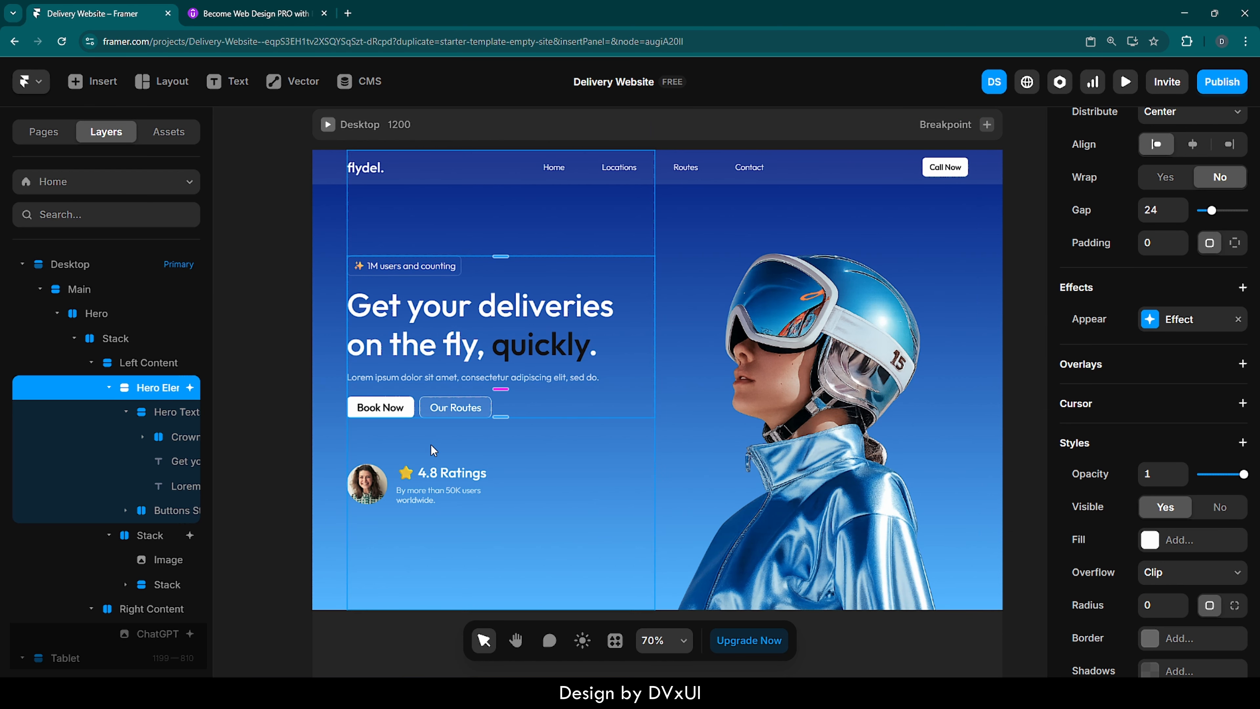
- Set the Spring transition time of the Appear effect's Enter settings on the Desktop's ratings Stack to 2.6 s
click(396, 479)
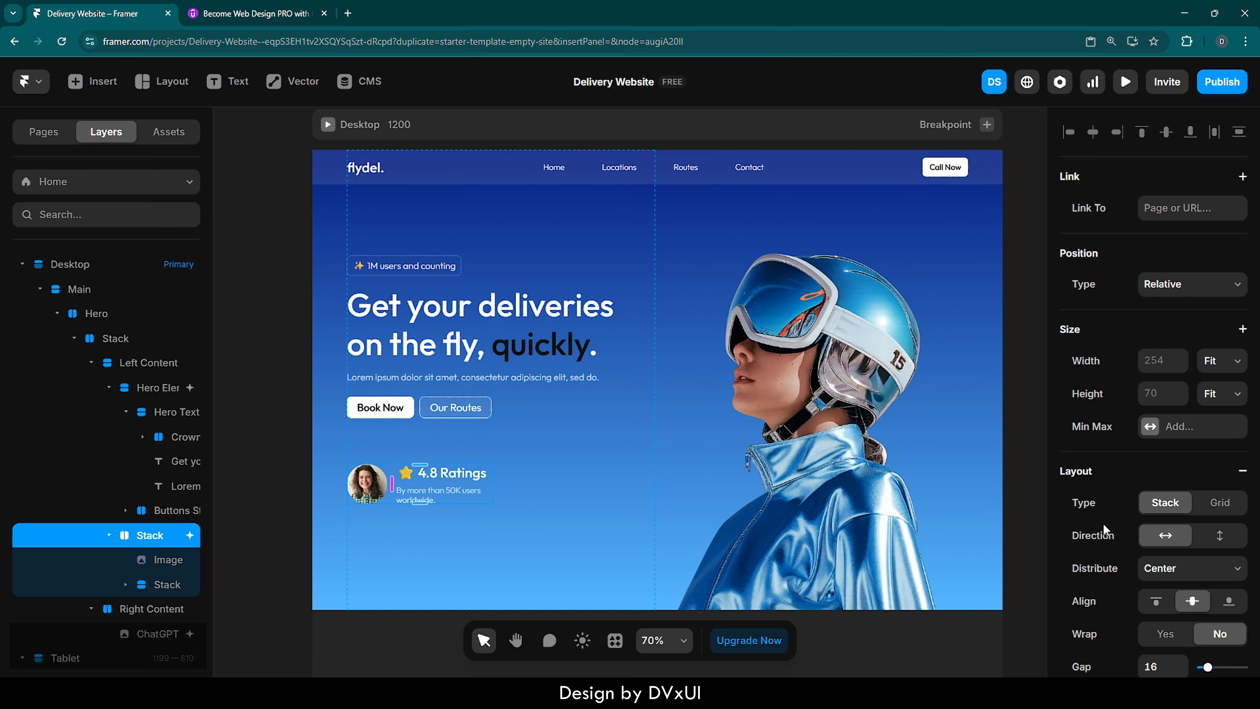
scroll(1104, 529, down, 8)
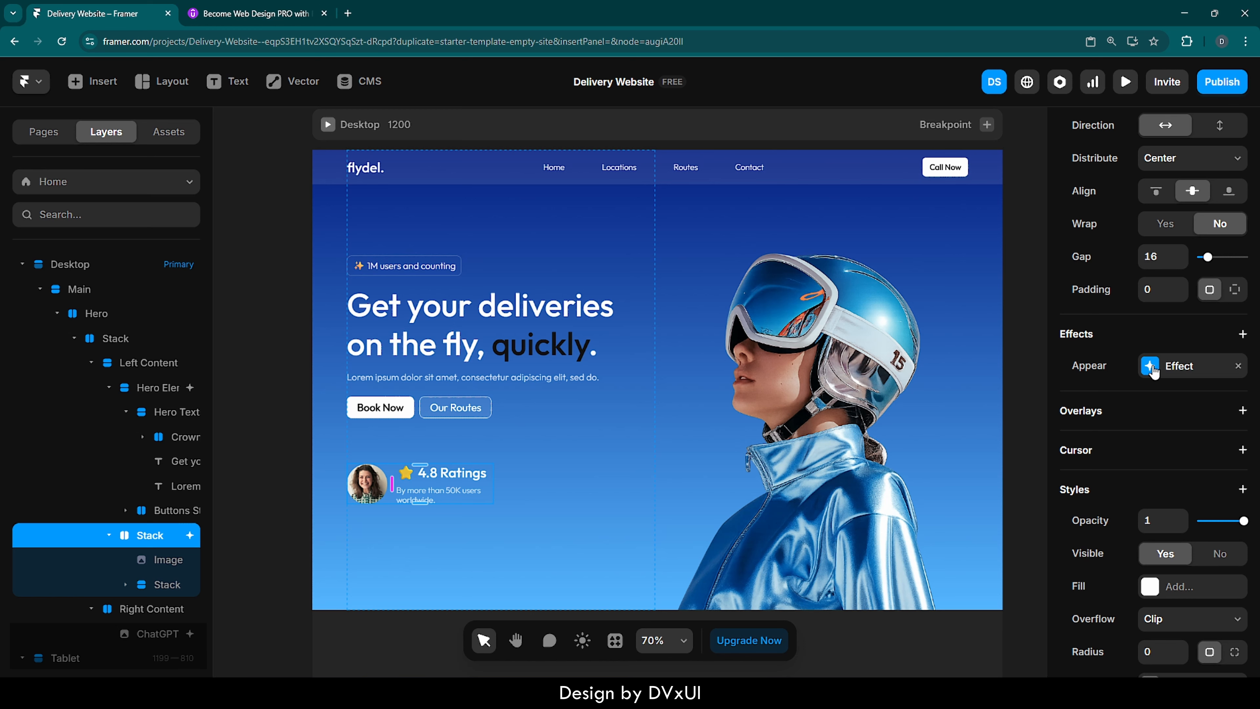
click(1242, 335)
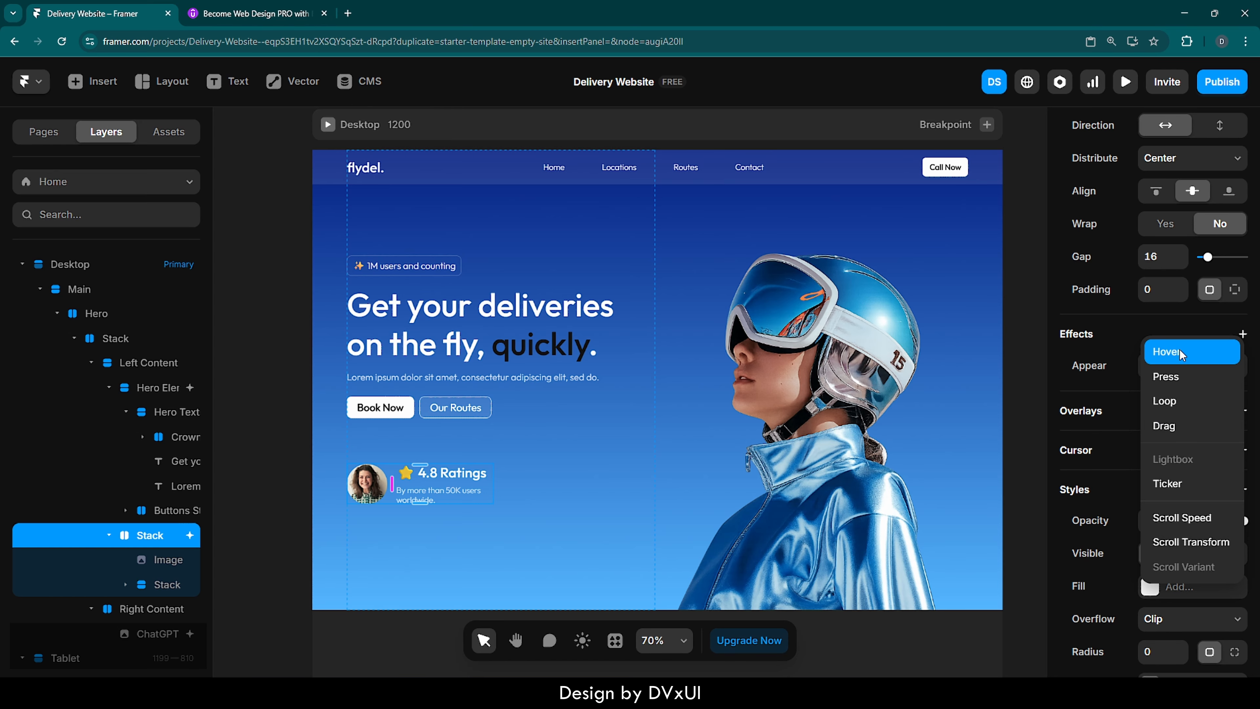
click(1100, 366)
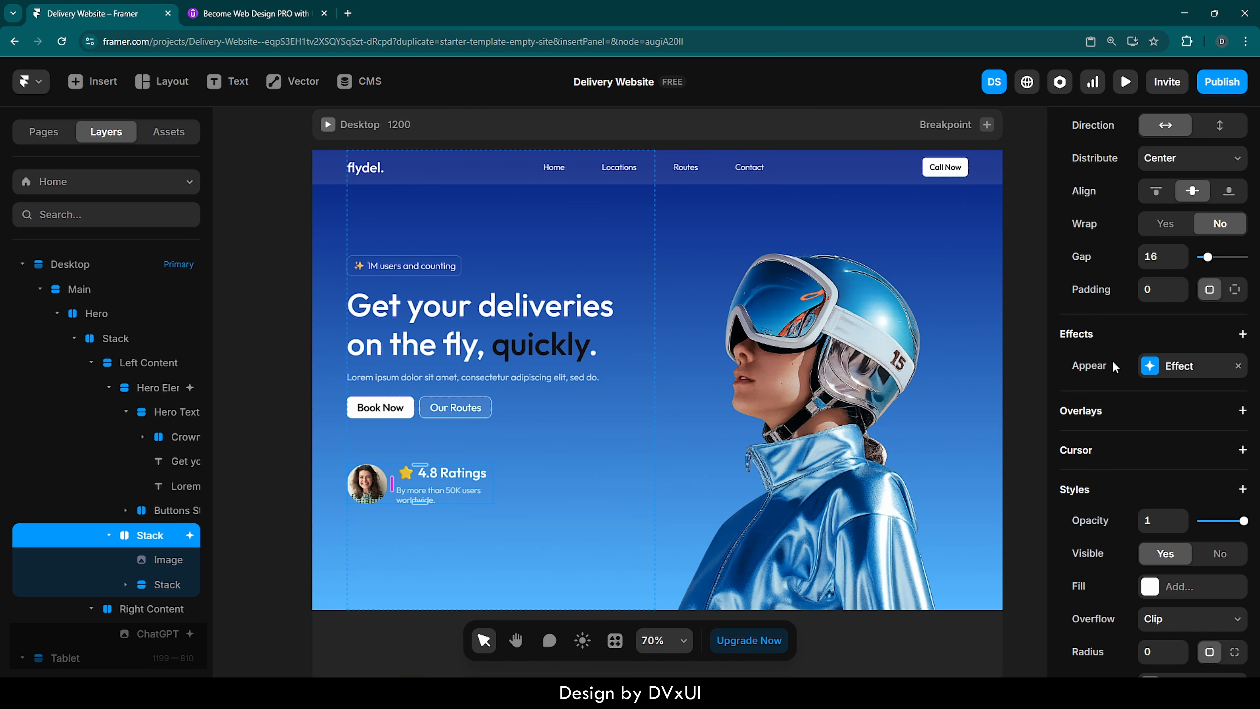
click(1155, 373)
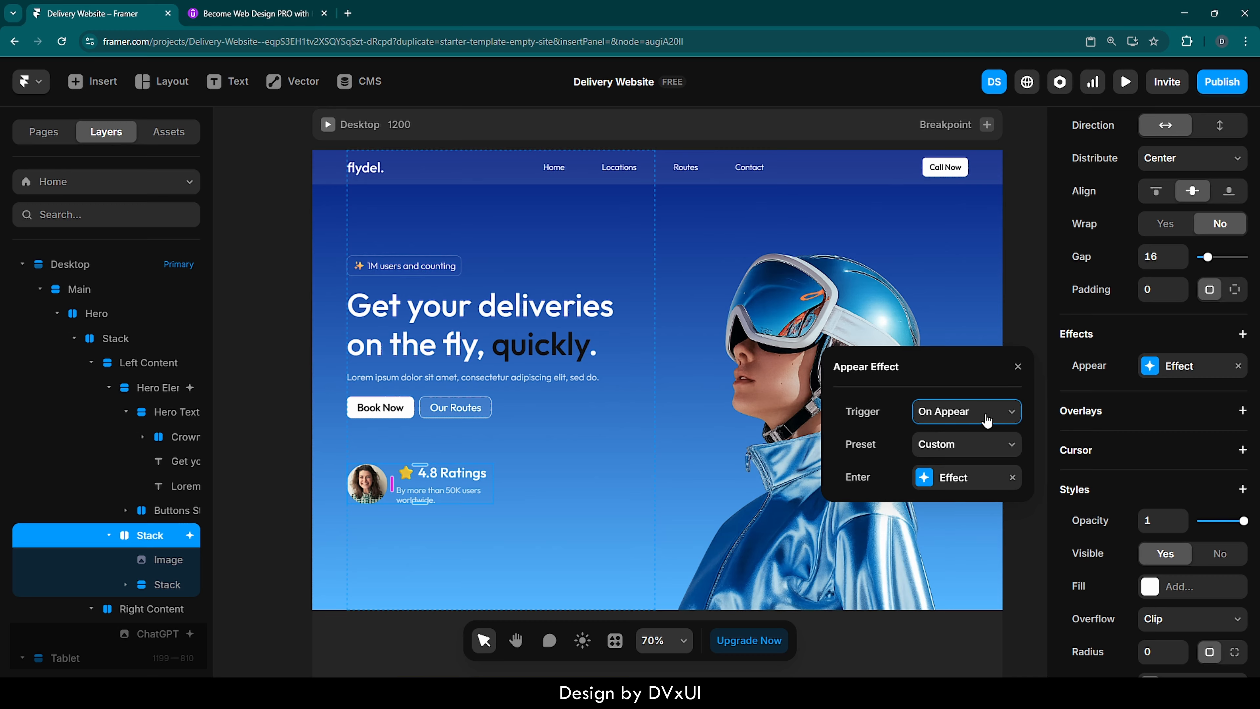
click(924, 480)
click(925, 416)
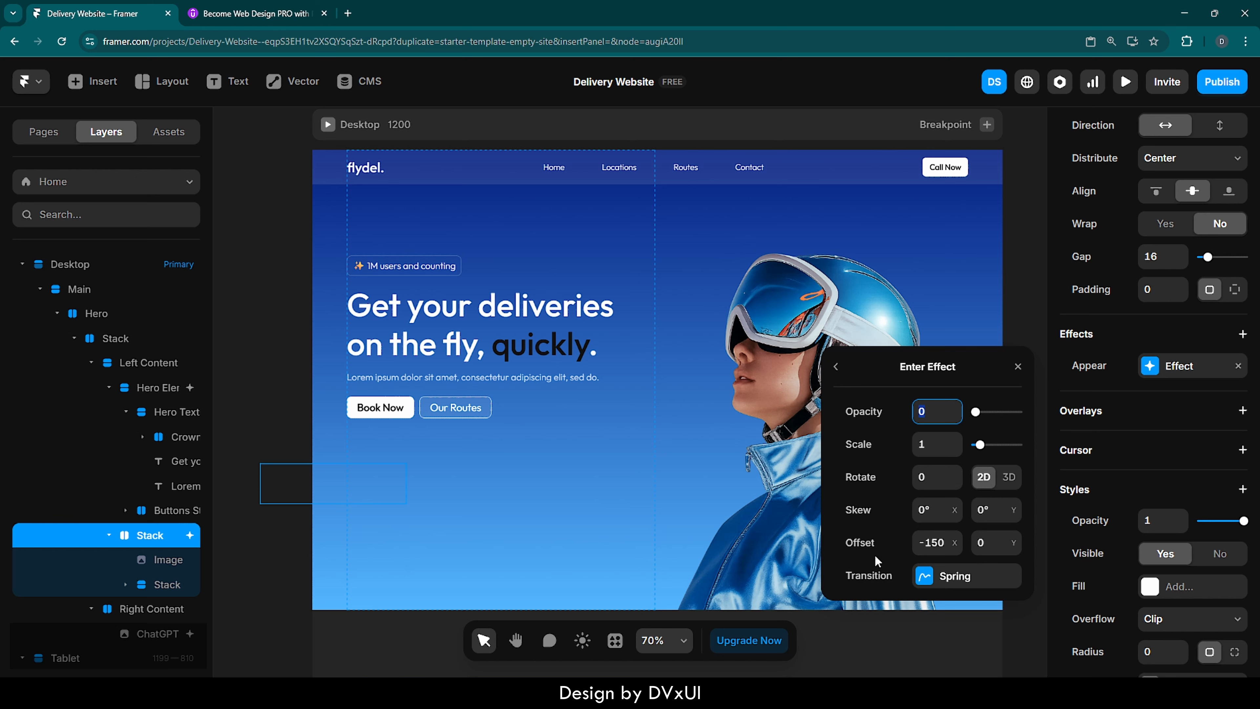
click(944, 543)
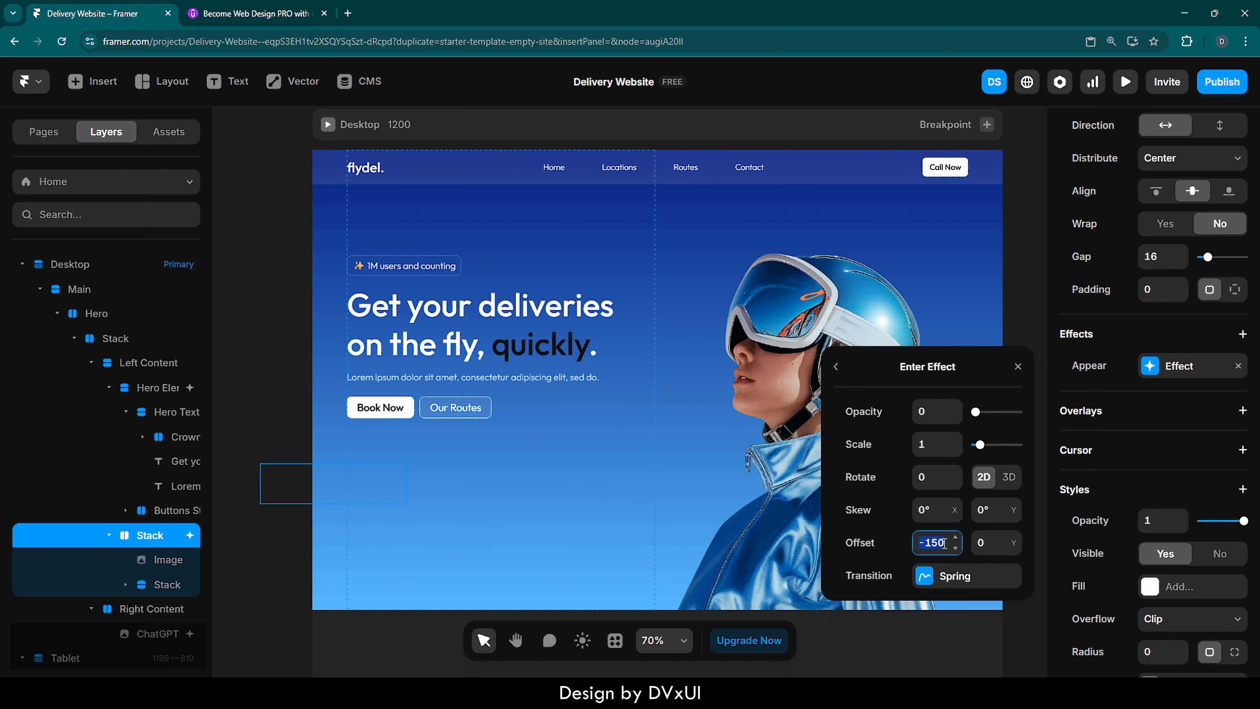
click(924, 577)
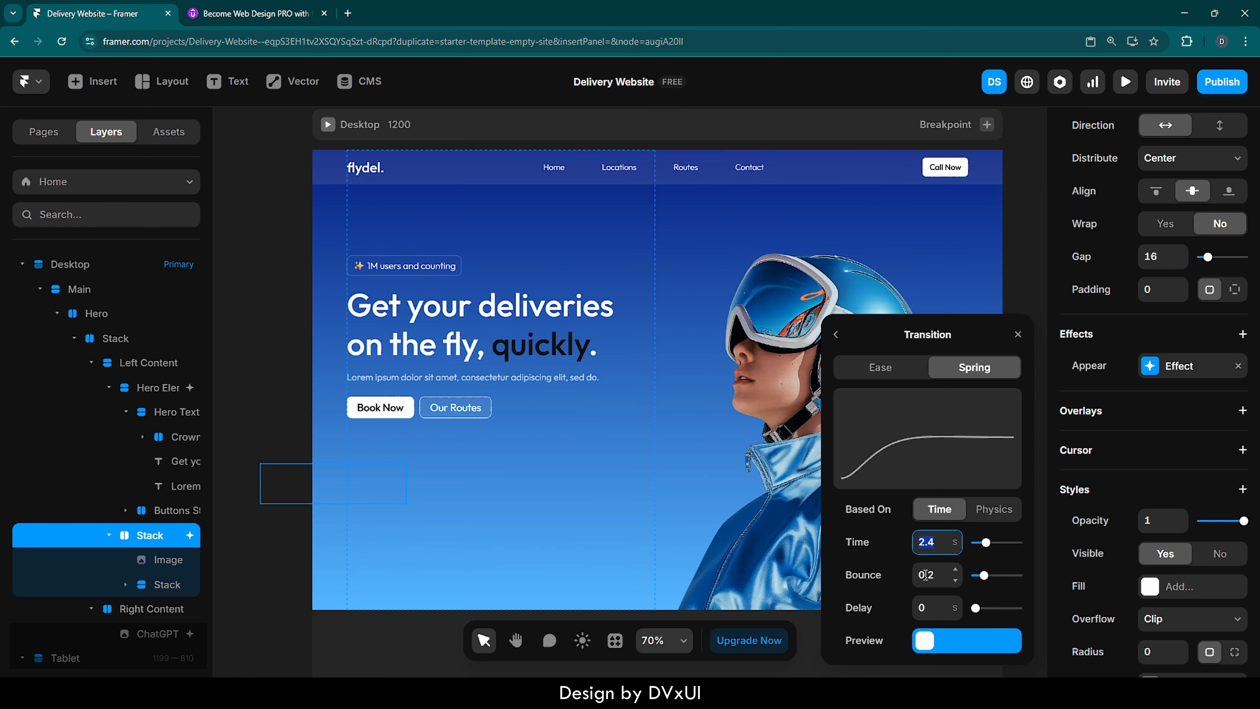
click(939, 542)
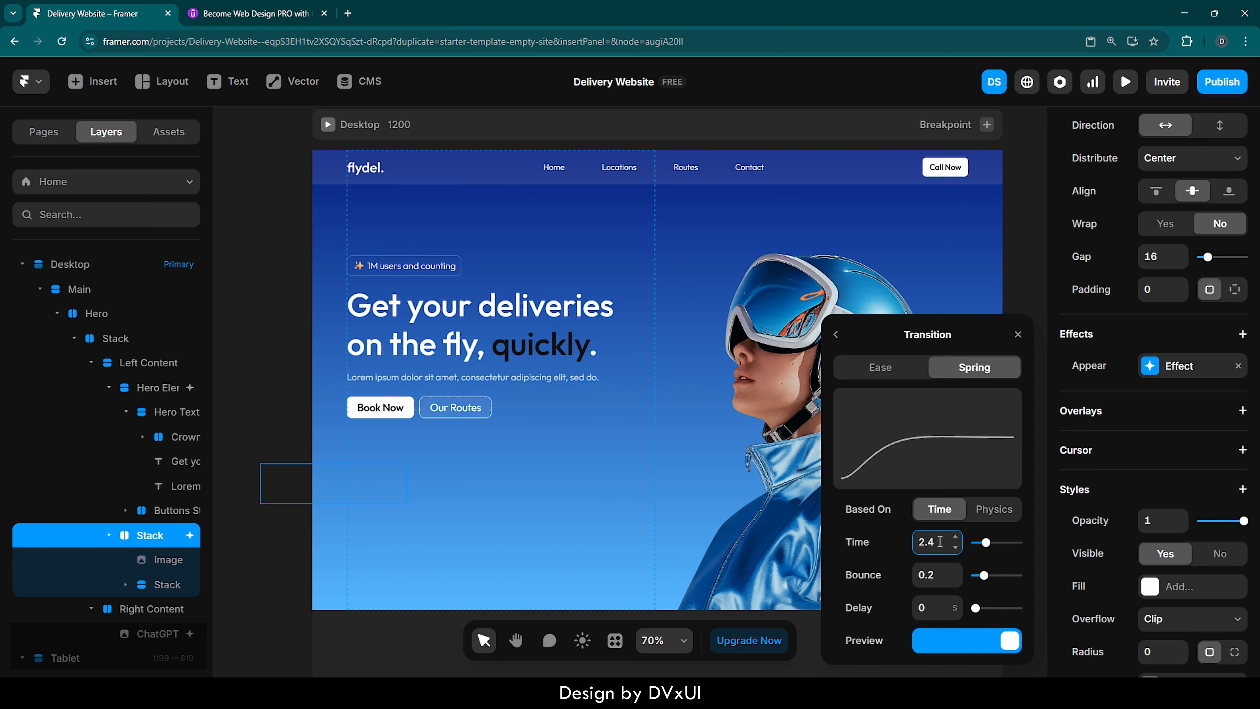
key(BackSpace)
text(6)
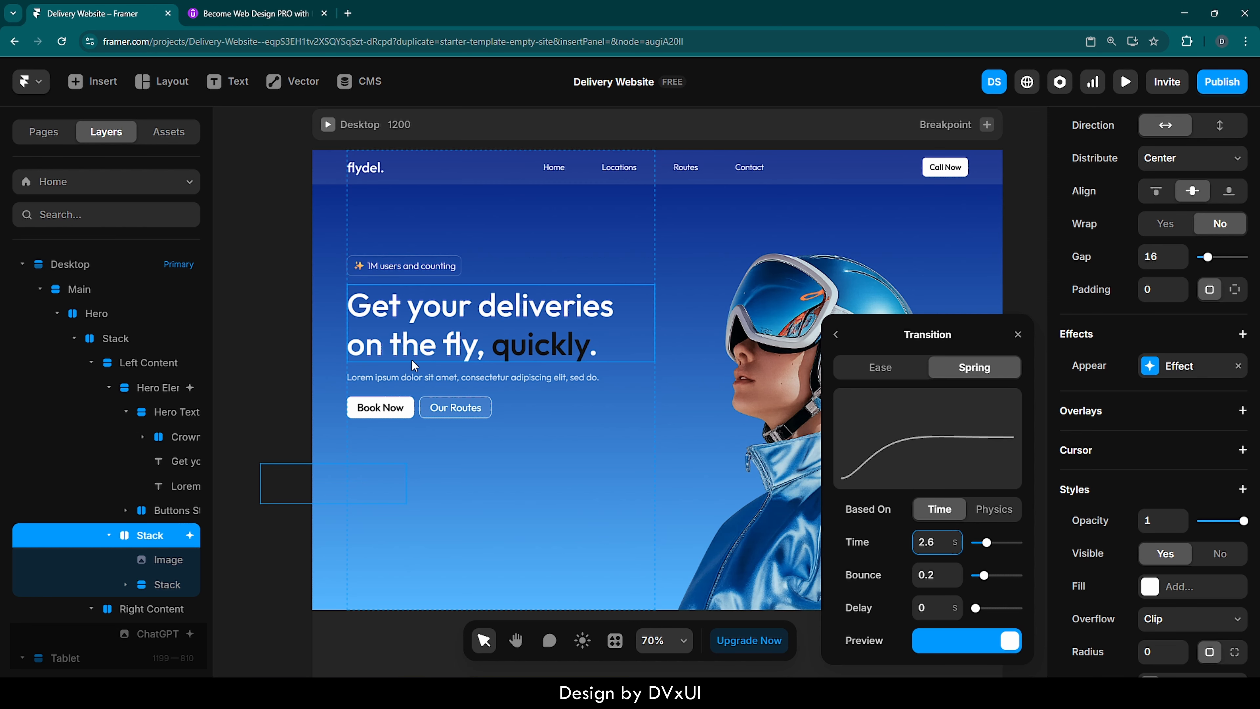
click(1018, 335)
click(1027, 310)
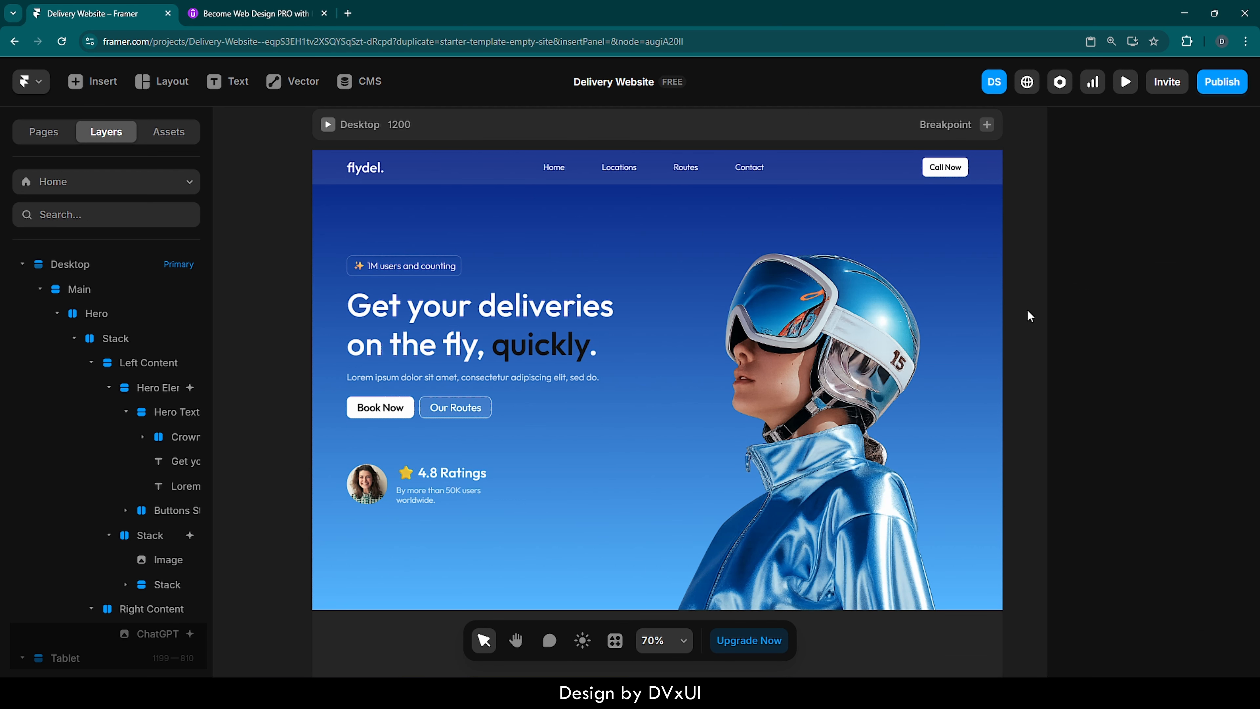
- Look over the breakpoints on the canvas and preview the Desktop breakpoint
scroll(1028, 311, down, 5)
scroll(1027, 310, right, 8)
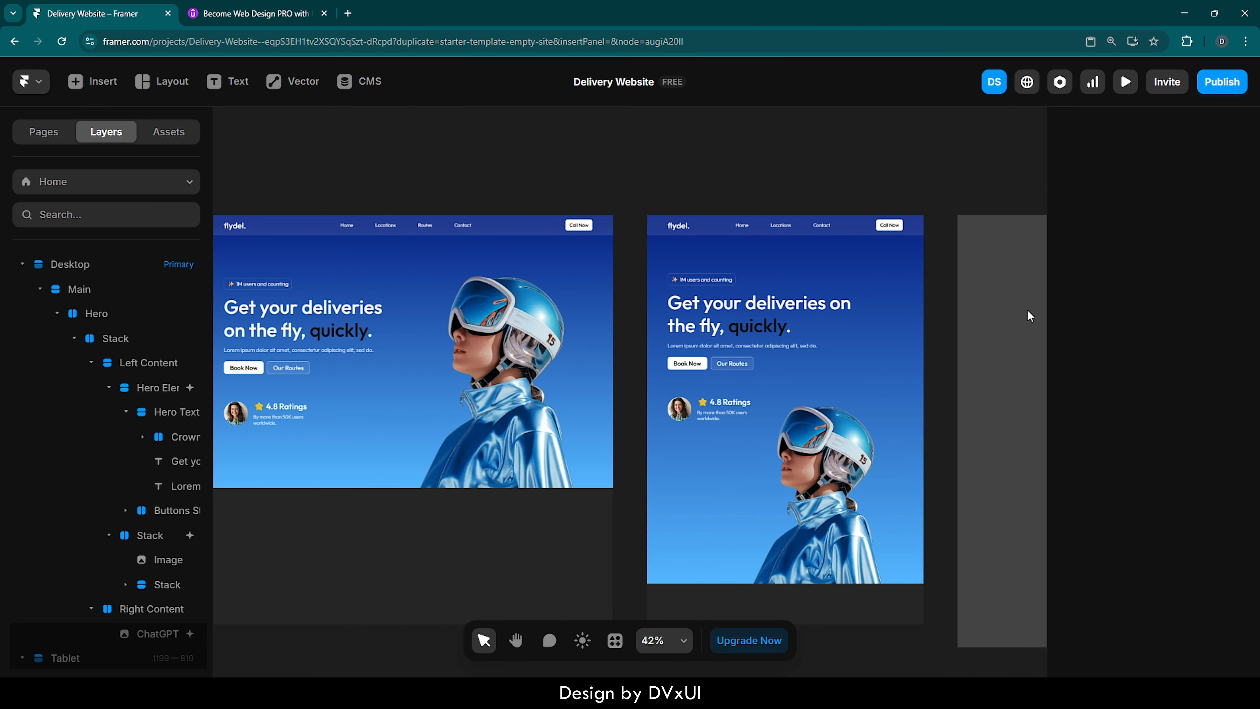
scroll(1026, 311, right, 5)
scroll(1027, 316, left, 6)
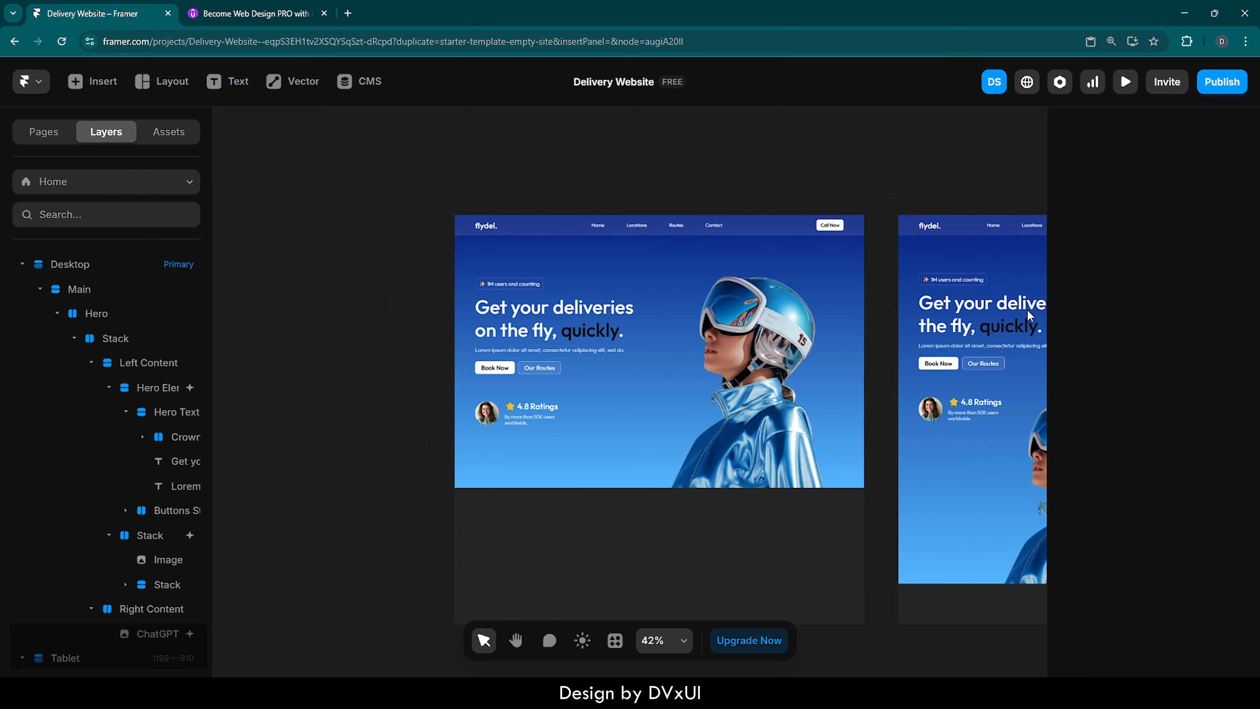
scroll(893, 260, right, 8)
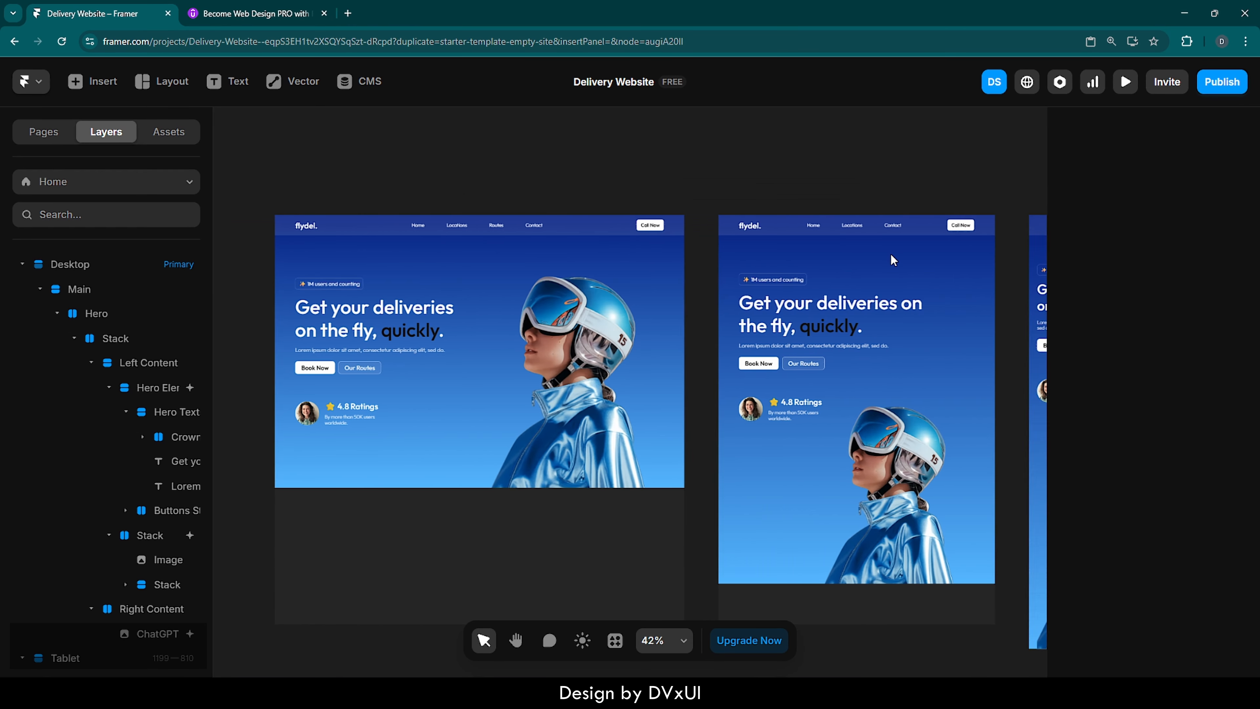
scroll(892, 260, left, 6)
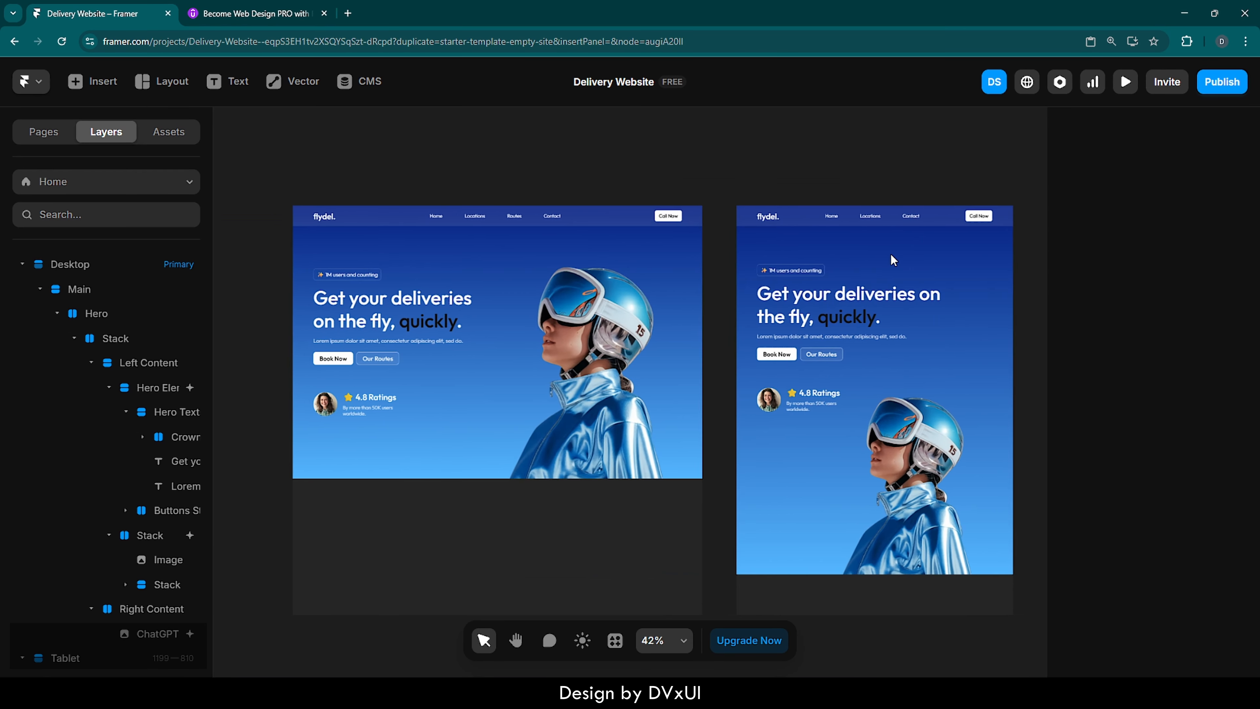
click(656, 222)
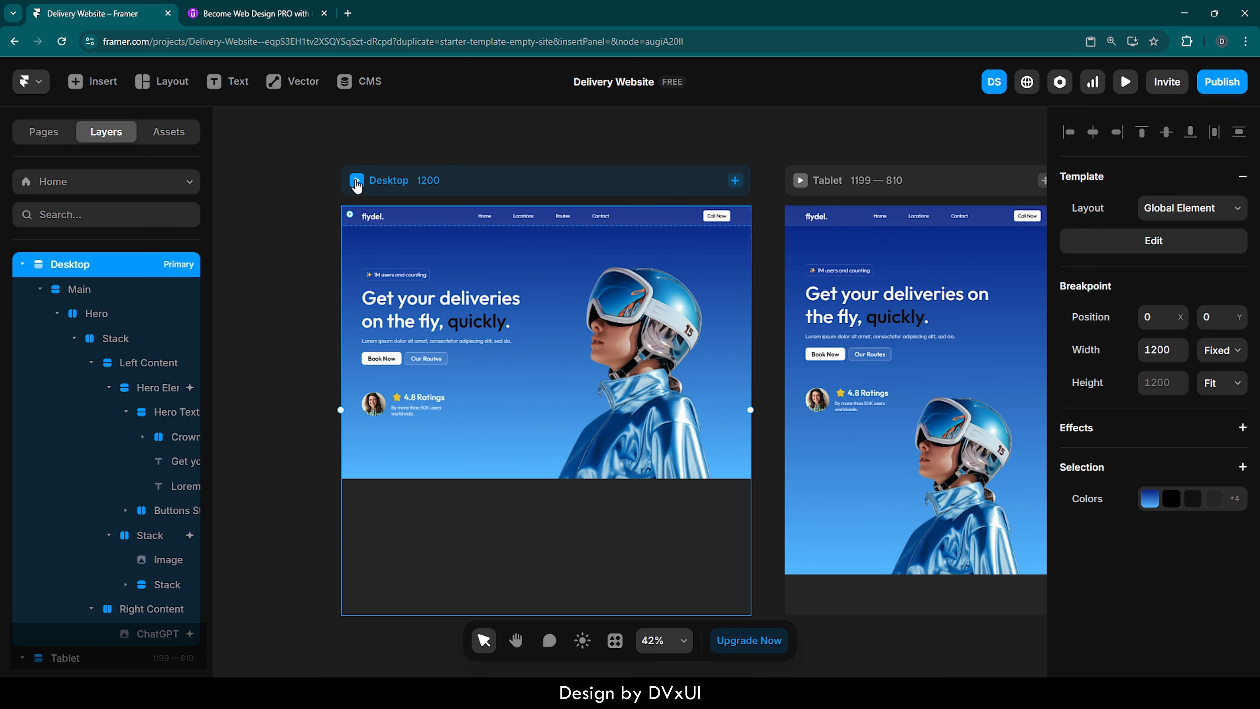
click(357, 183)
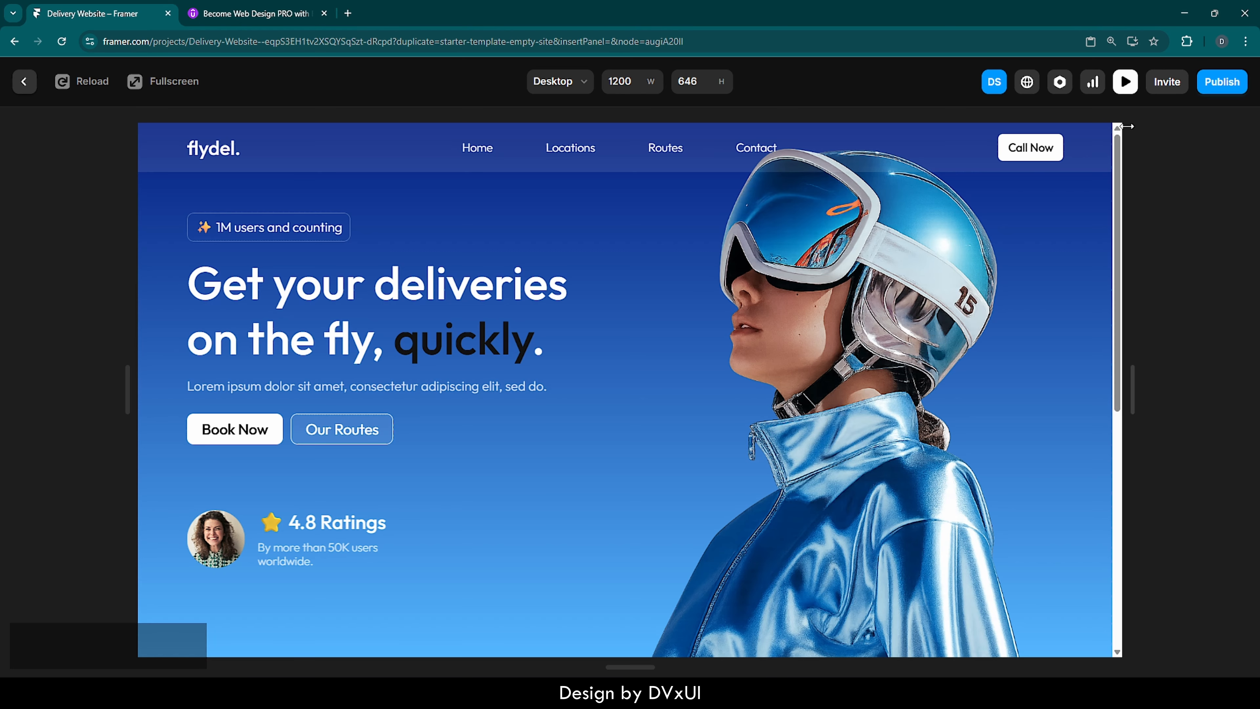
- Reduce the browser zoom to 100%
click(1245, 41)
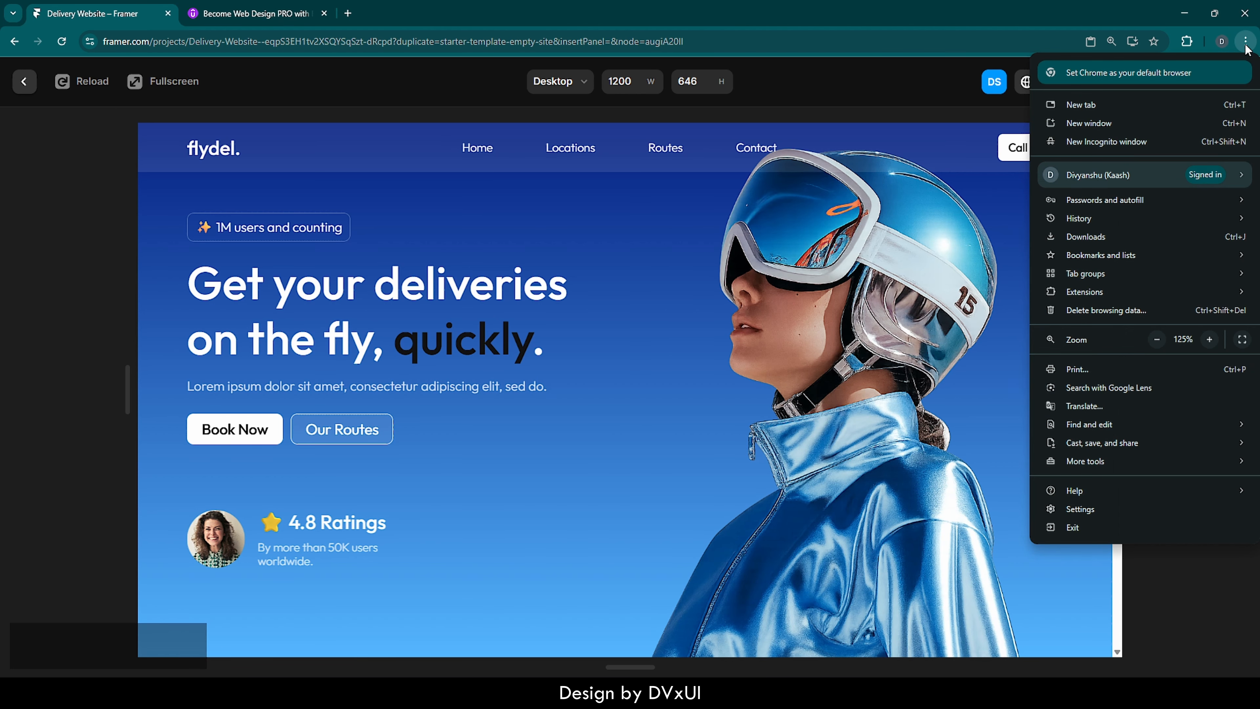
click(1157, 339)
click(1157, 339)
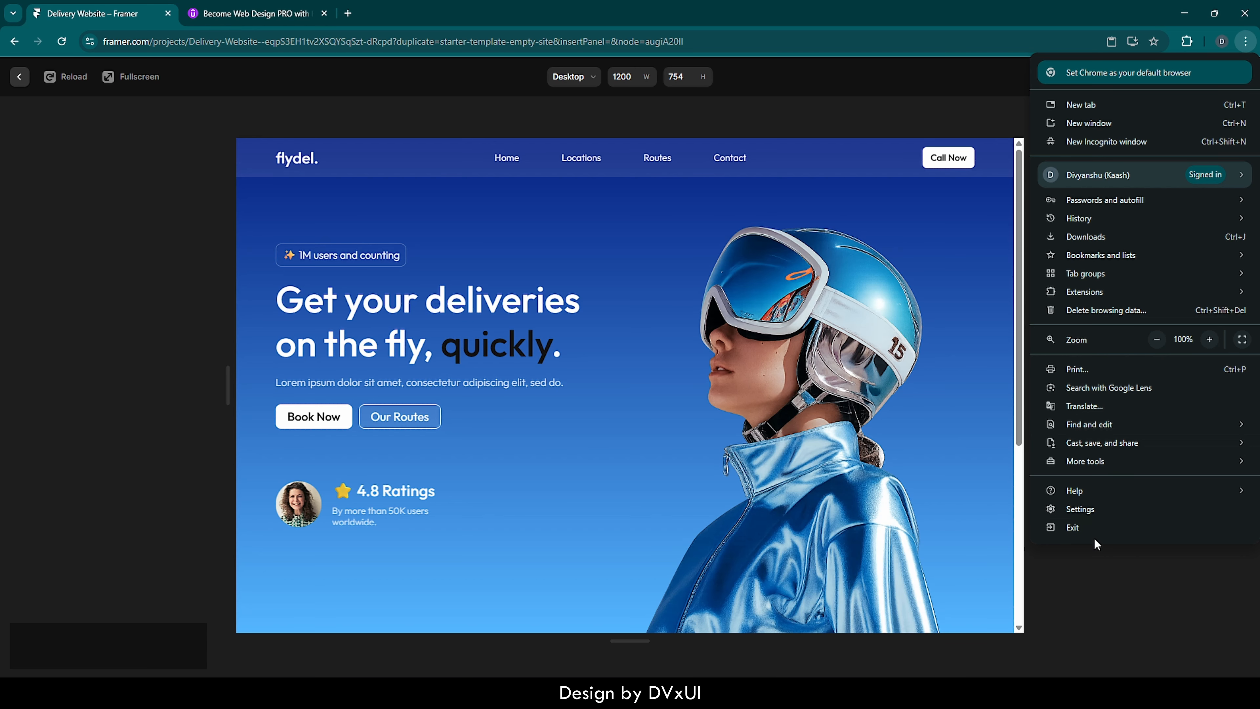
click(1087, 578)
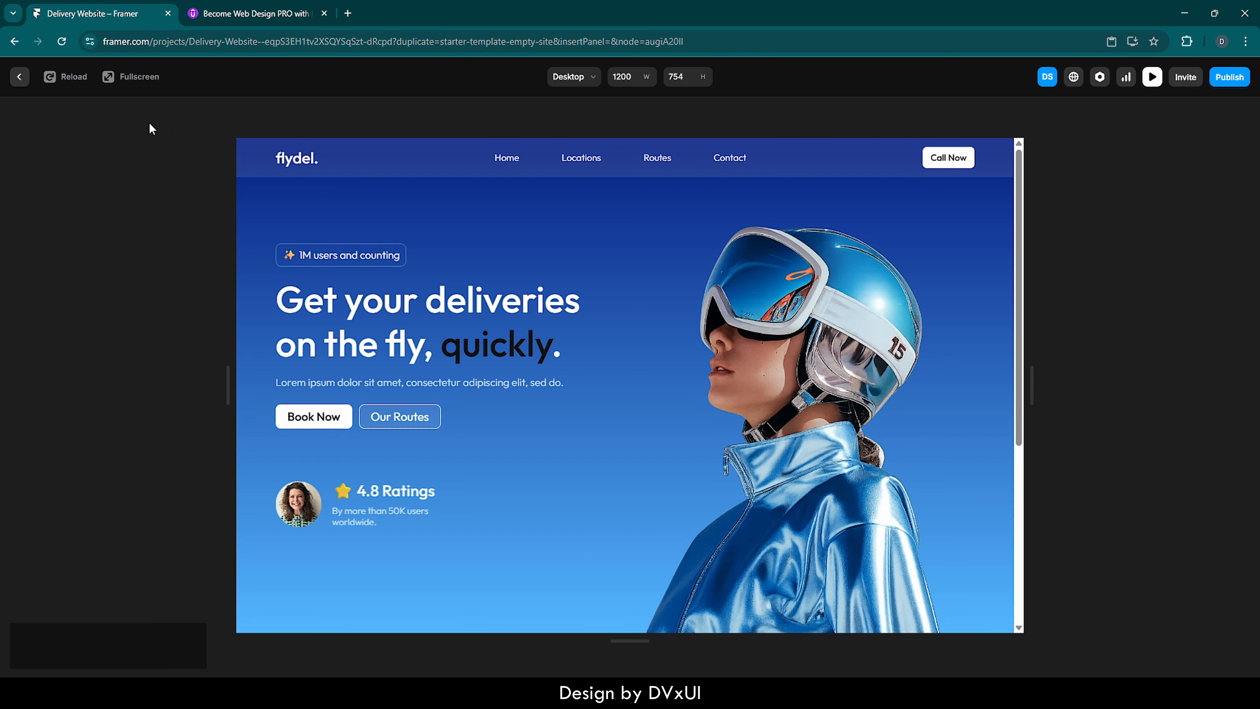
- Reload the preview to replay the appear effects, widen it to 1870, and return to the canvas
click(71, 84)
drag(1029, 387, 1251, 382)
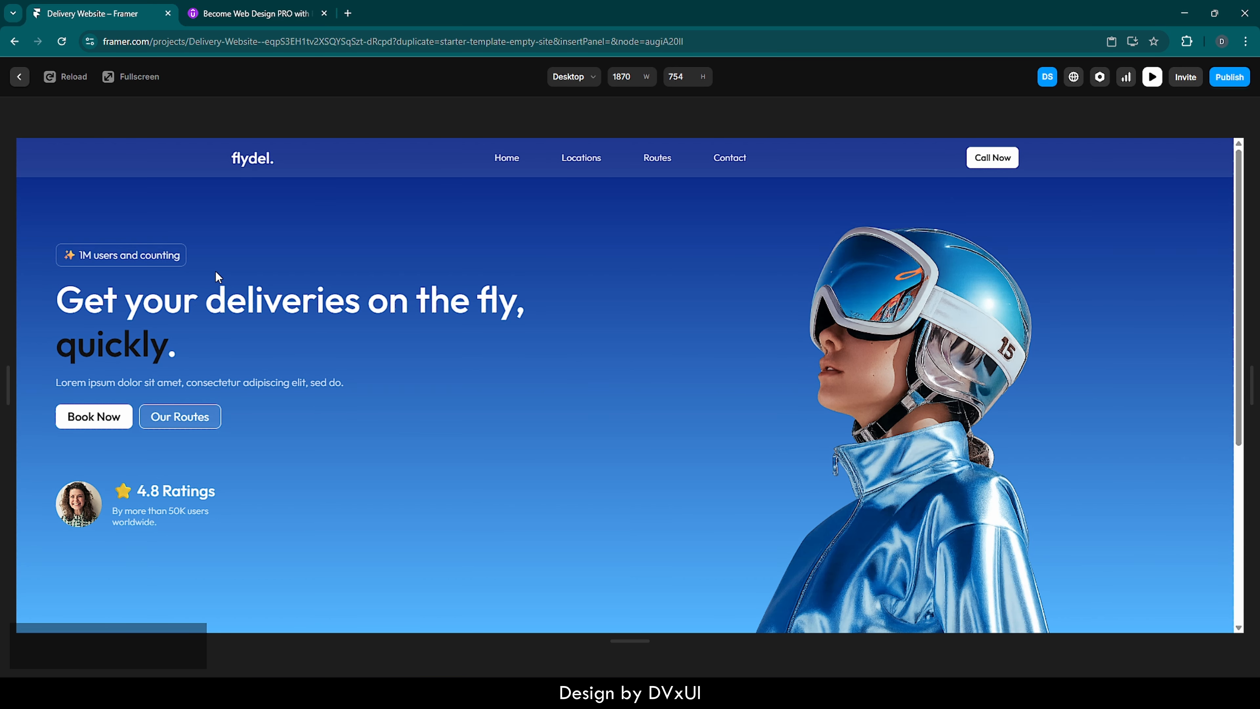
click(18, 77)
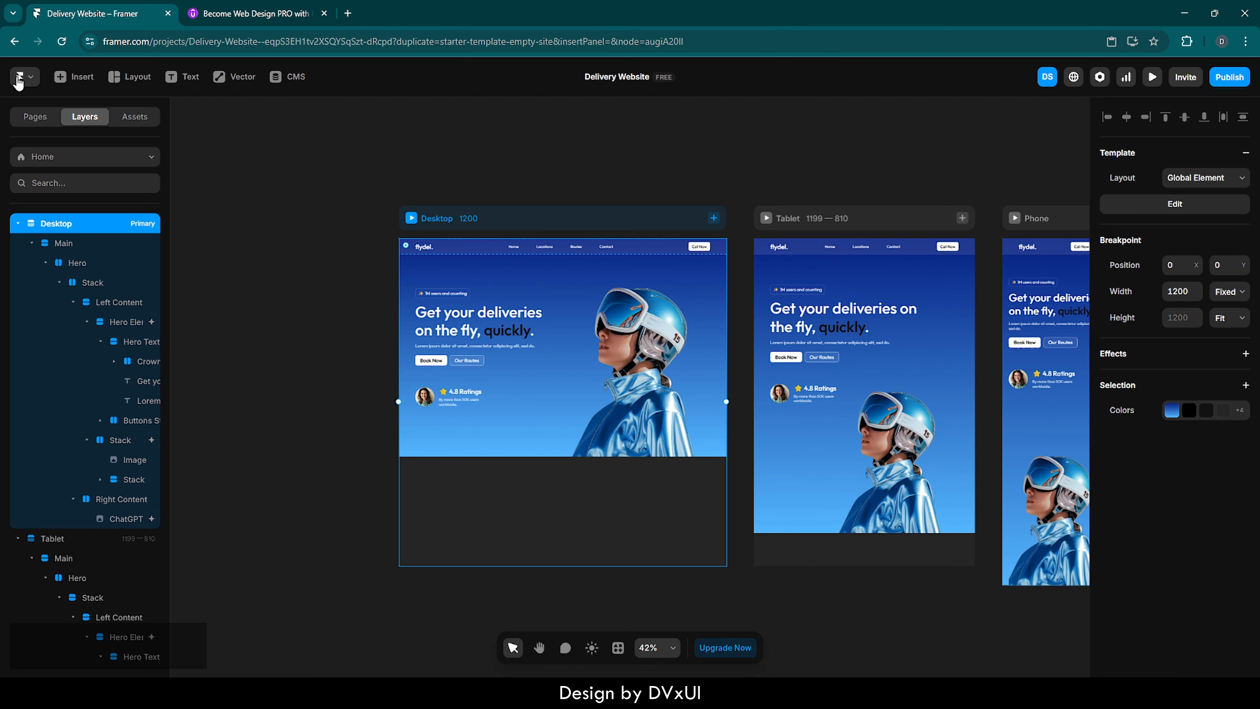
- Select the Stack inside the Desktop's Hero and collapse its Left Content and Right Content layers
click(559, 313)
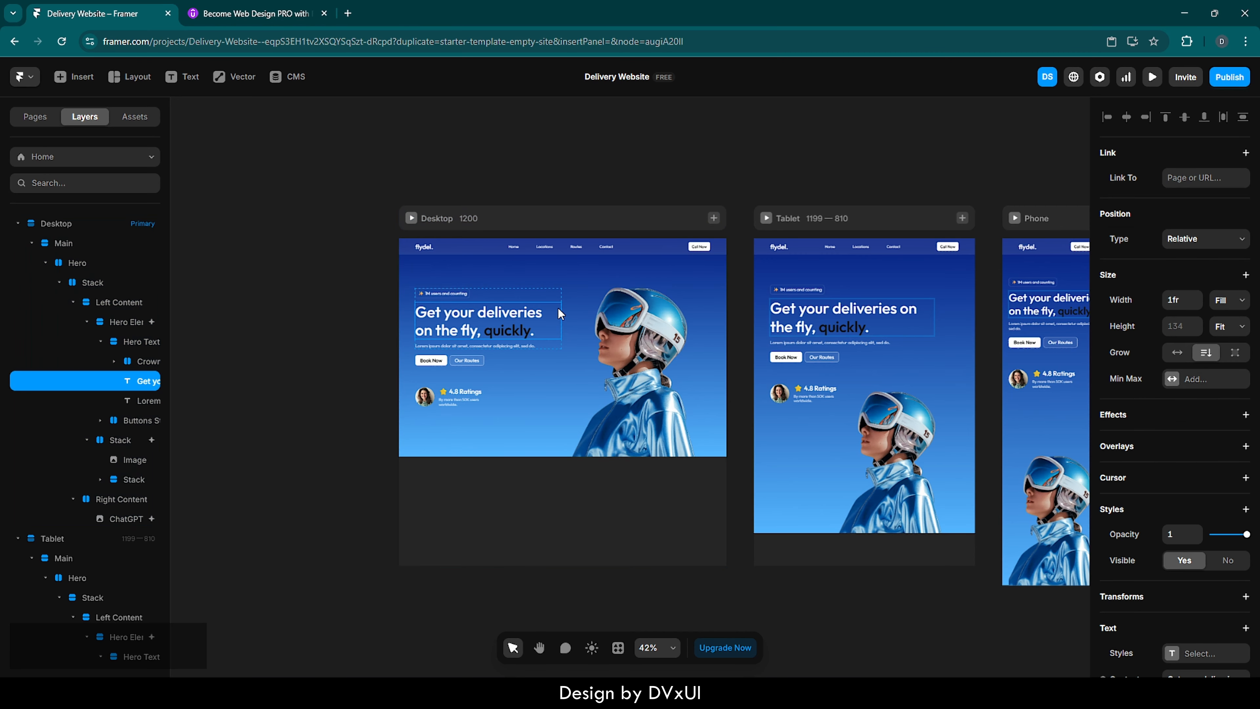
scroll(541, 342, up, 2)
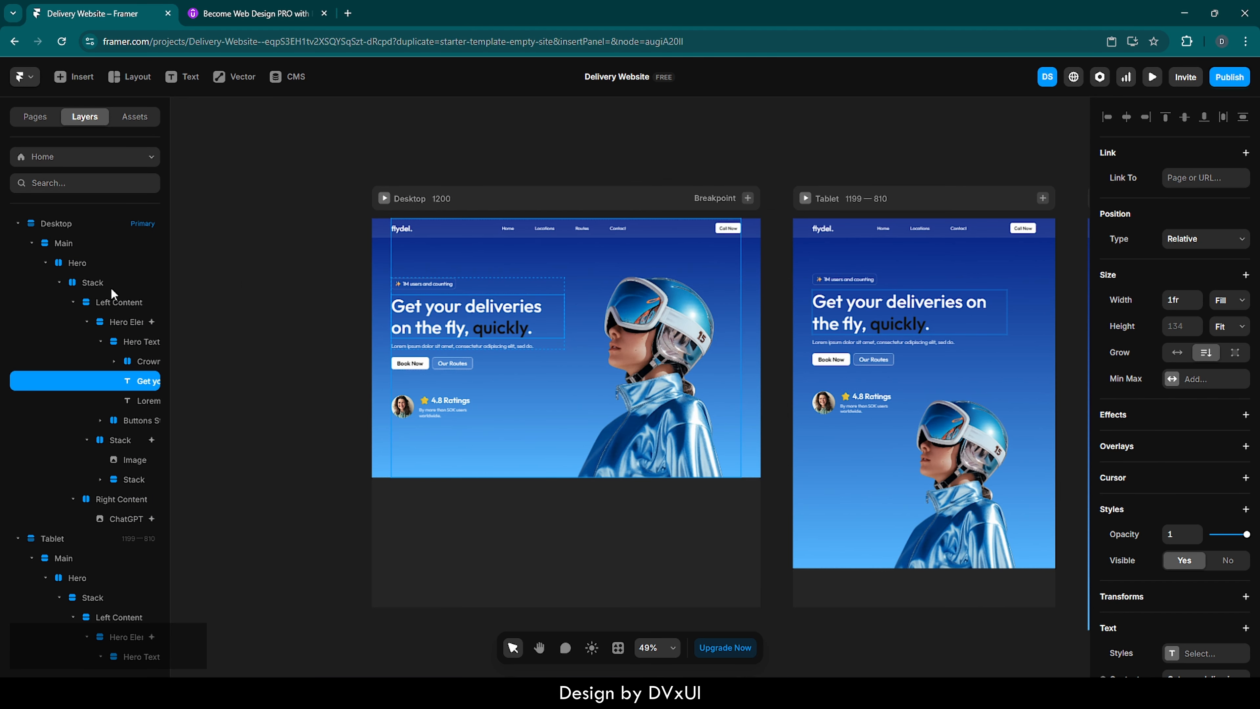
click(96, 284)
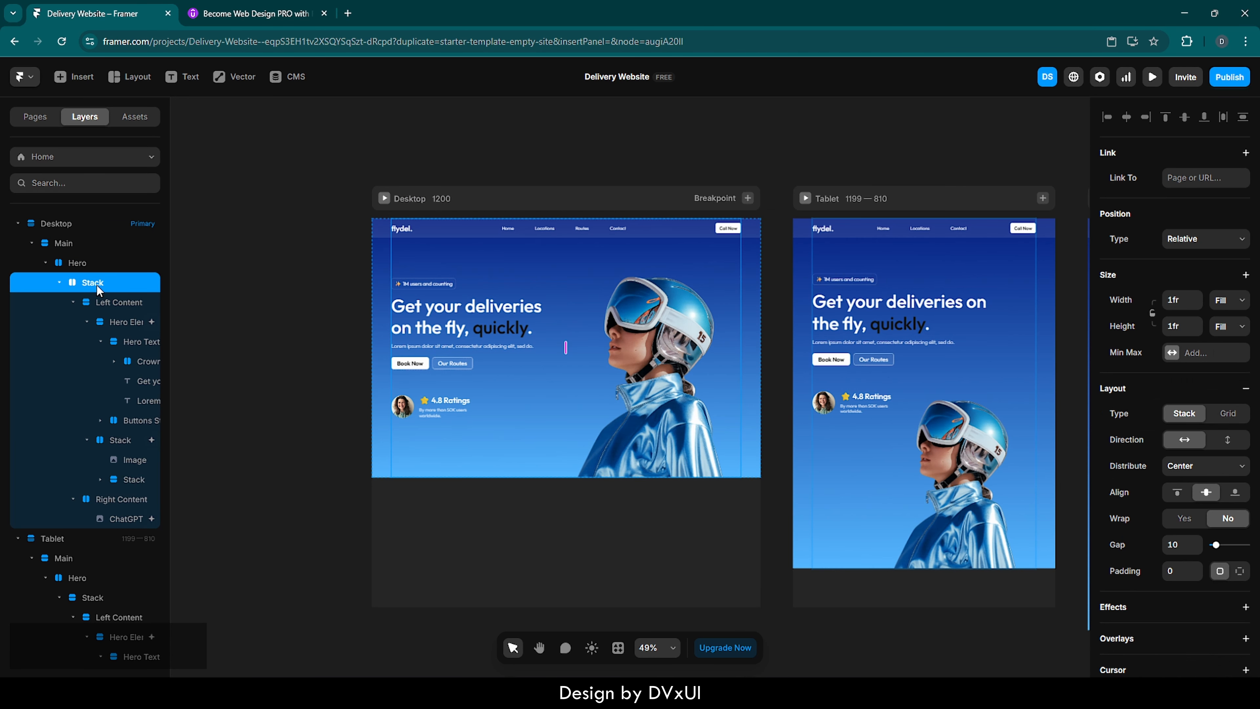
click(73, 303)
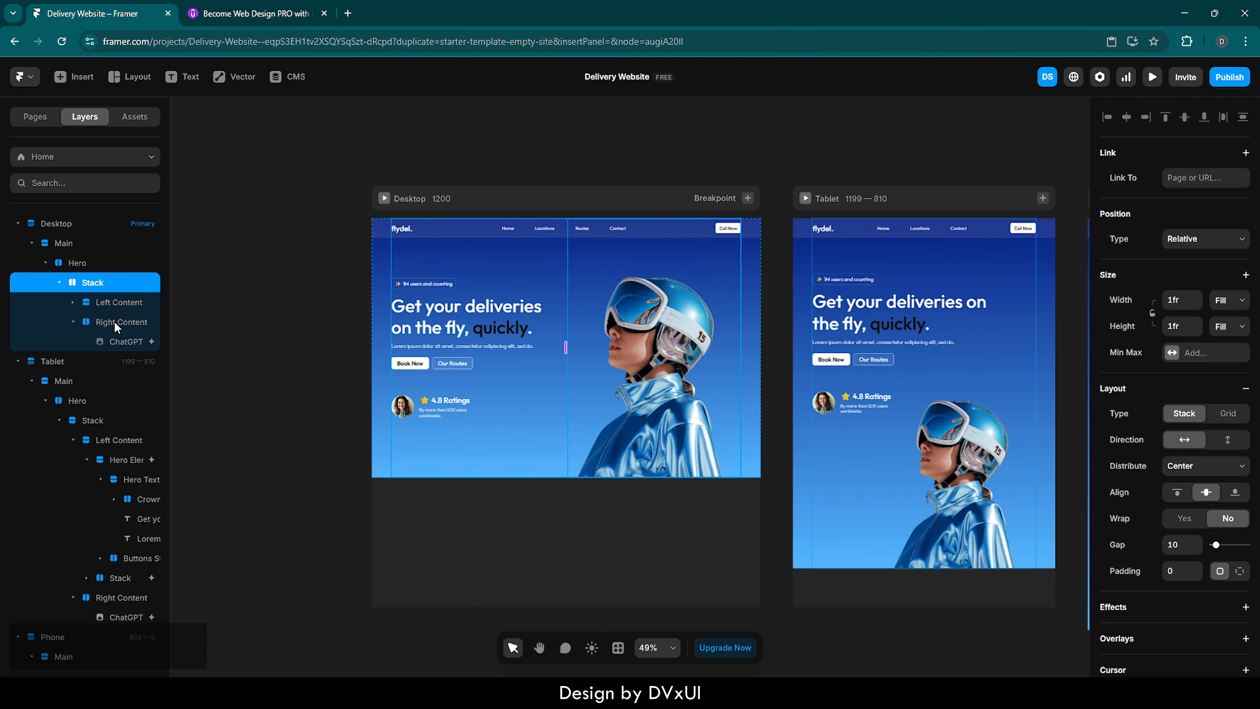
click(74, 323)
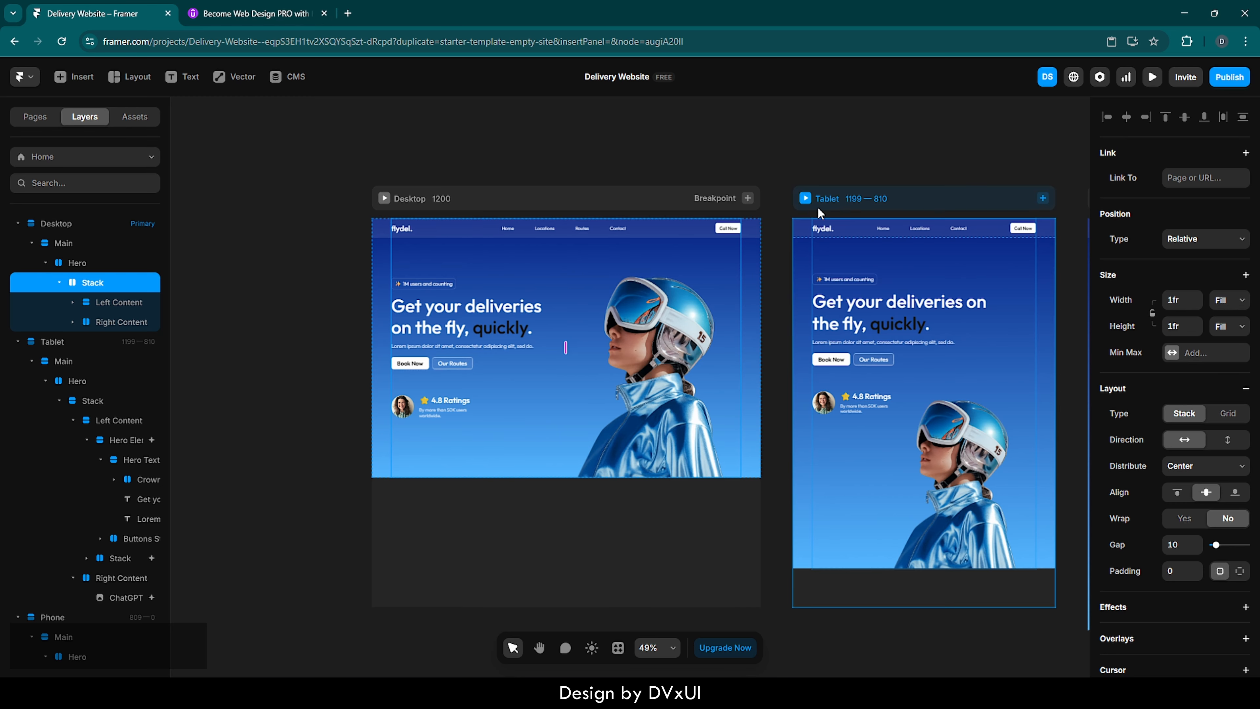
- Increase the browser zoom to 125%
click(1245, 41)
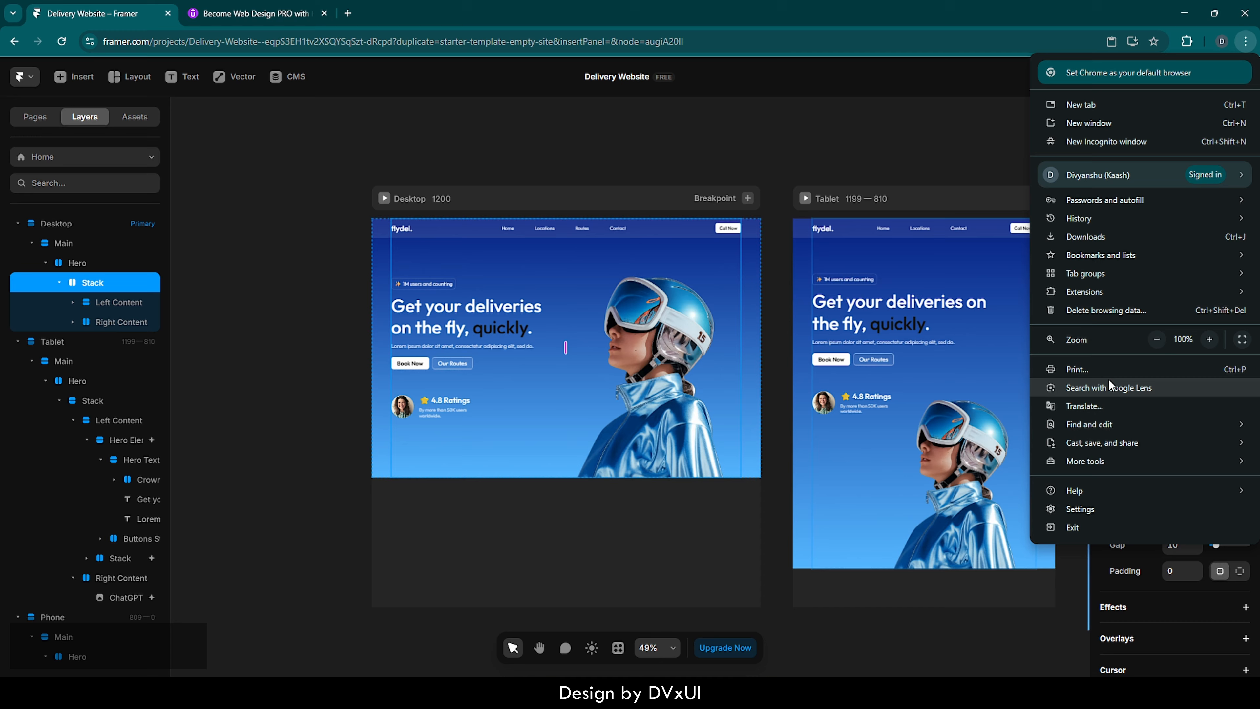
click(1211, 339)
click(1211, 339)
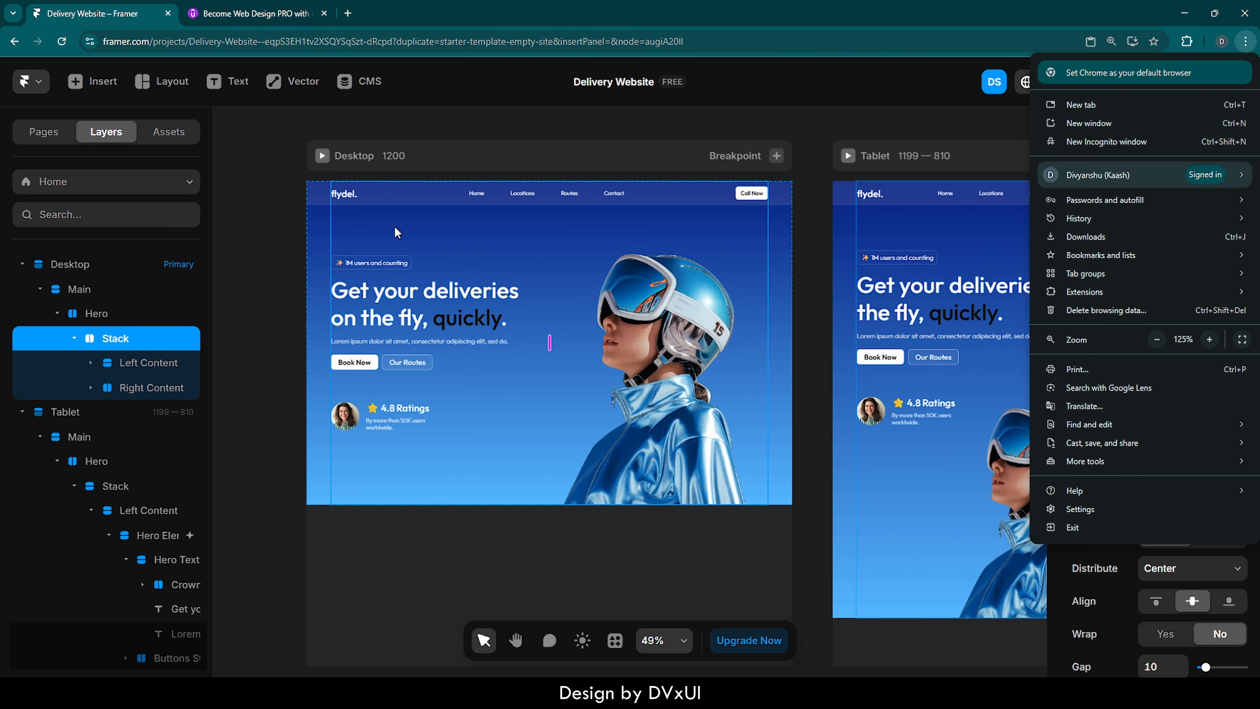
click(228, 278)
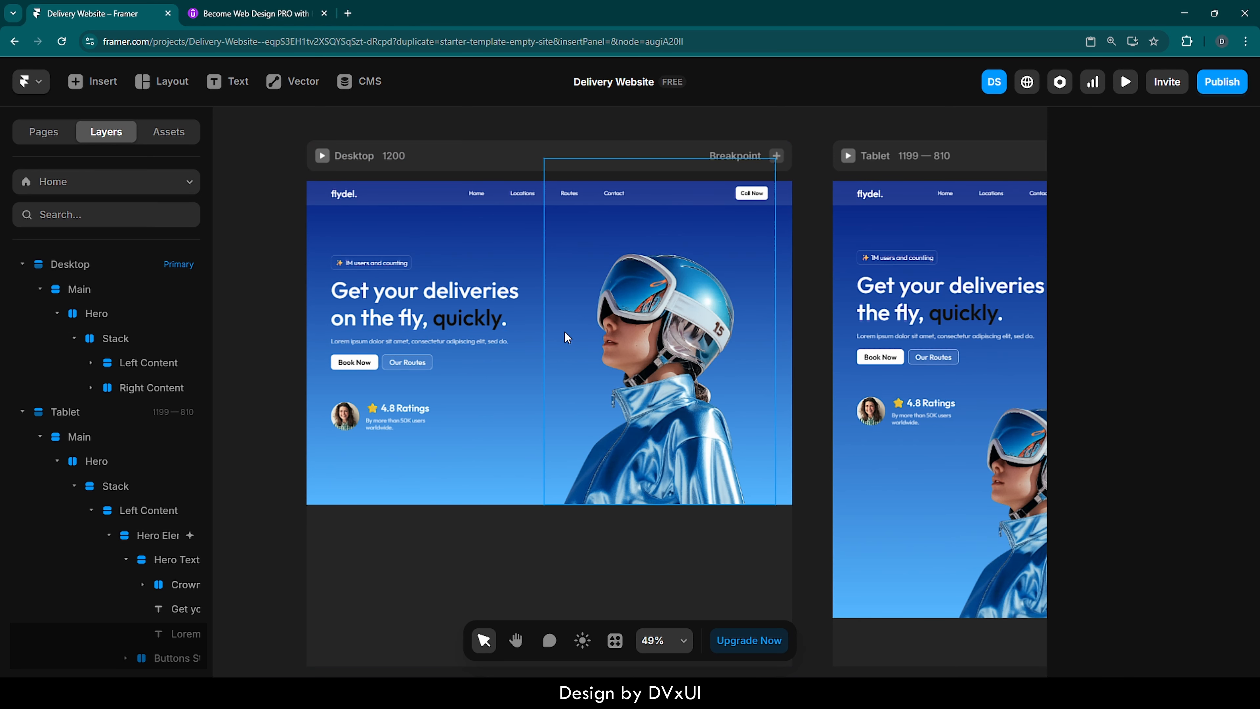
- Look over the Tablet and Phone breakpoints, inspect the Phone heading's text settings, and return to the Desktop breakpoint
scroll(749, 351, right, 10)
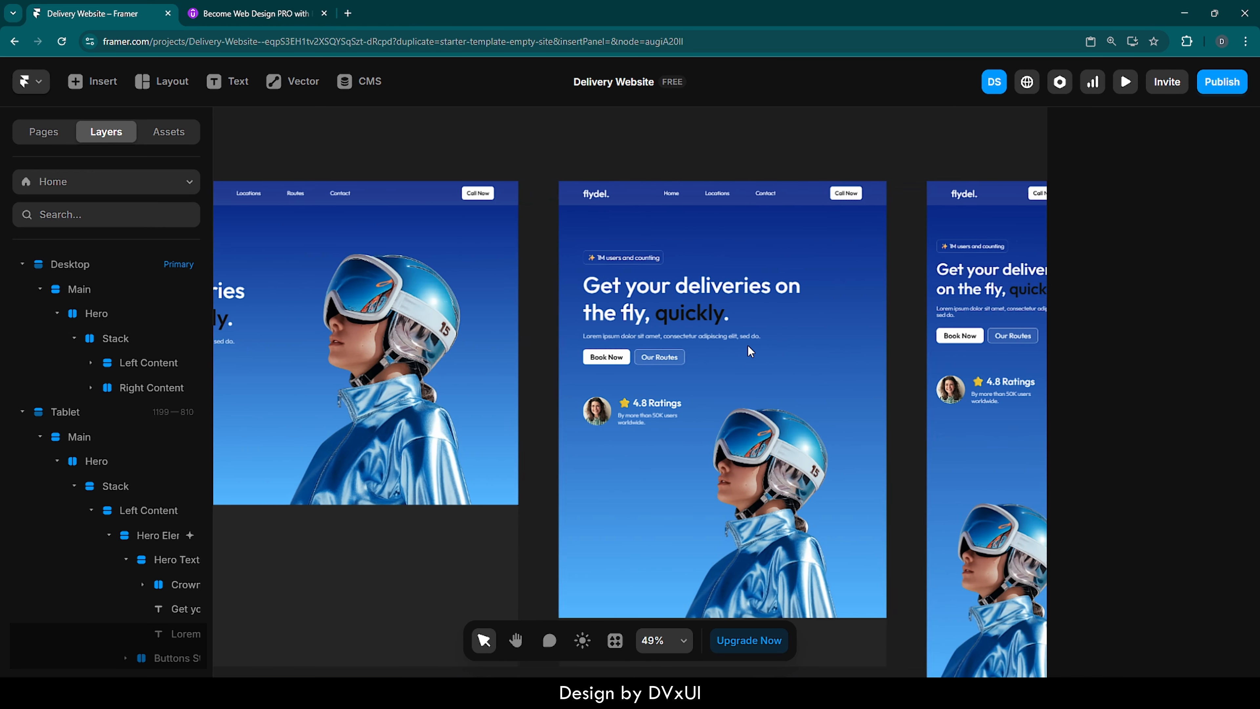
scroll(749, 351, right, 3)
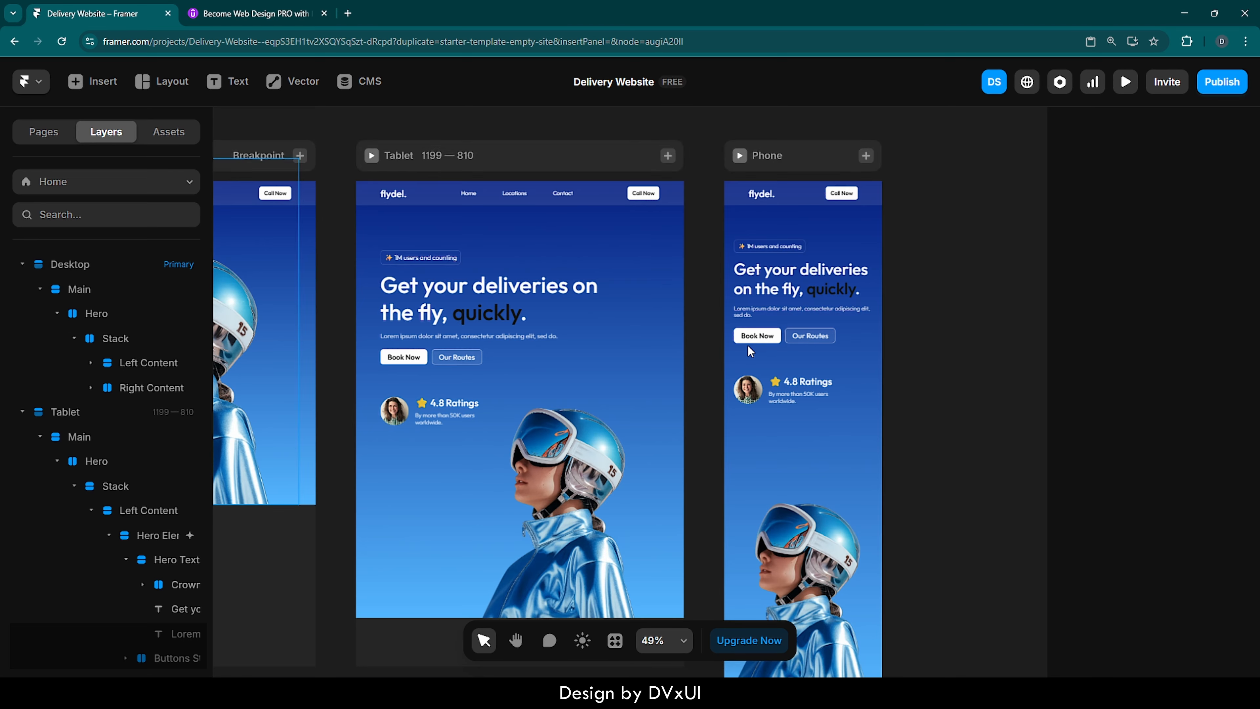
click(862, 287)
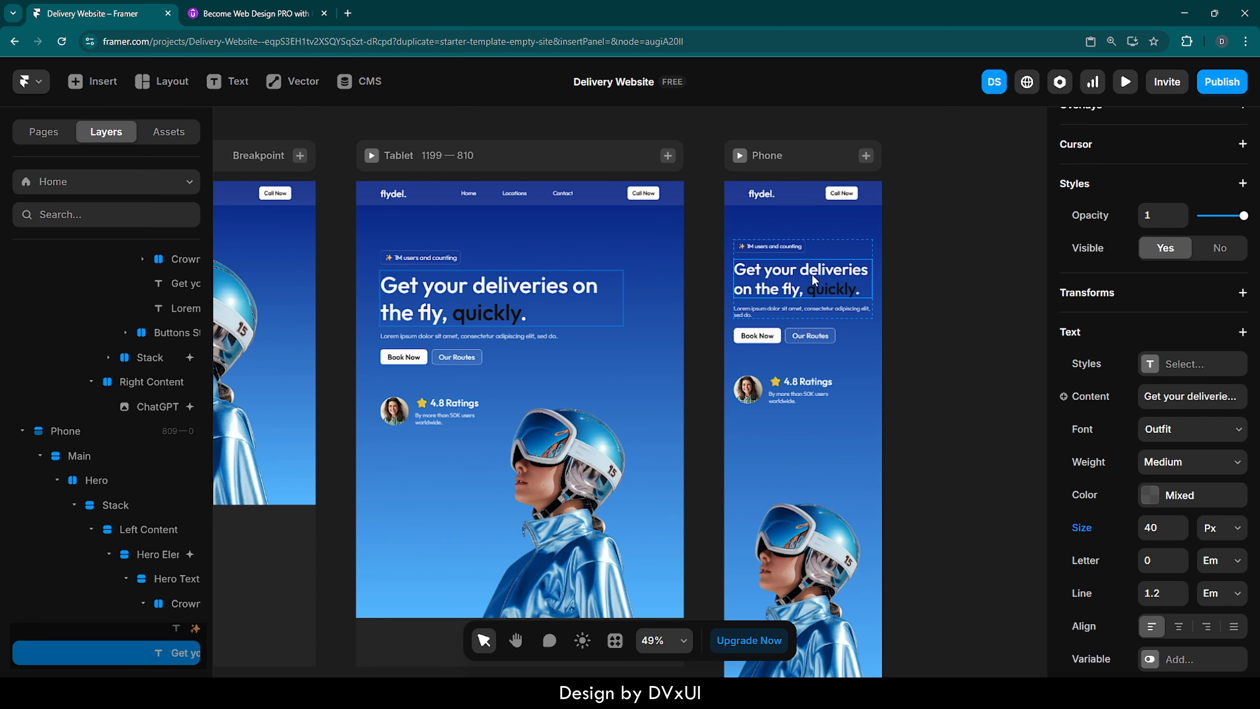
scroll(811, 283, left, 10)
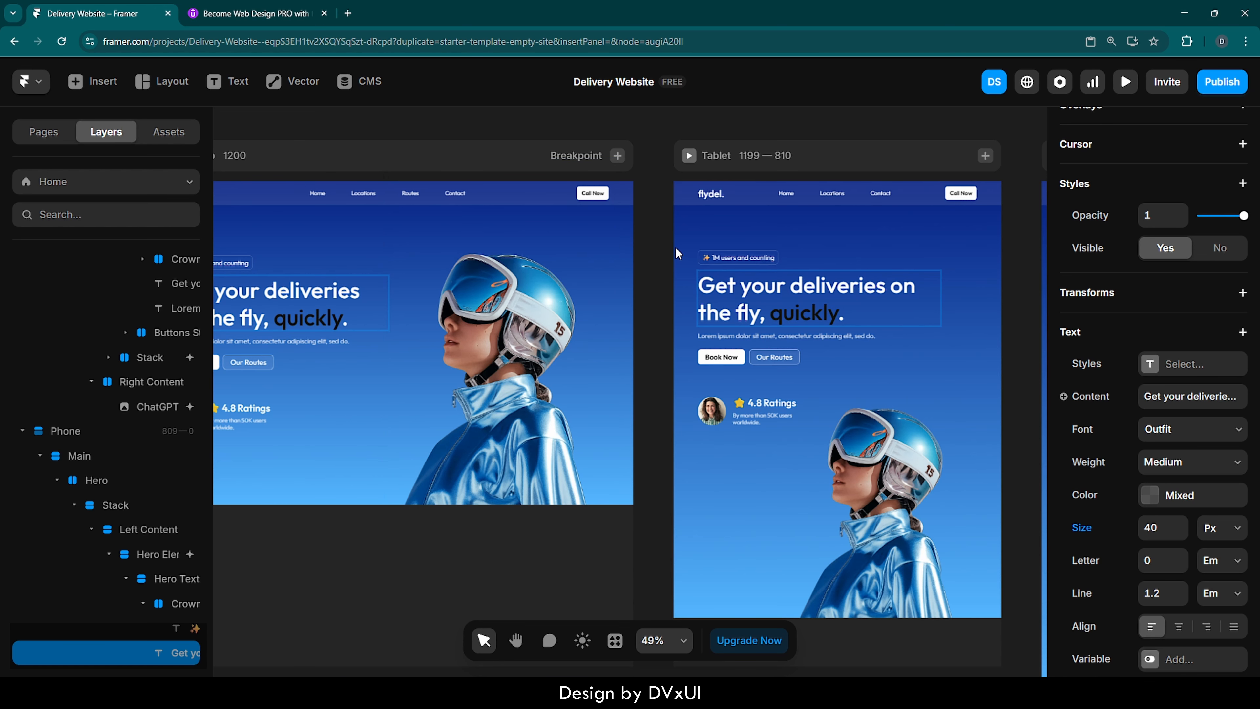
scroll(770, 265, left, 9)
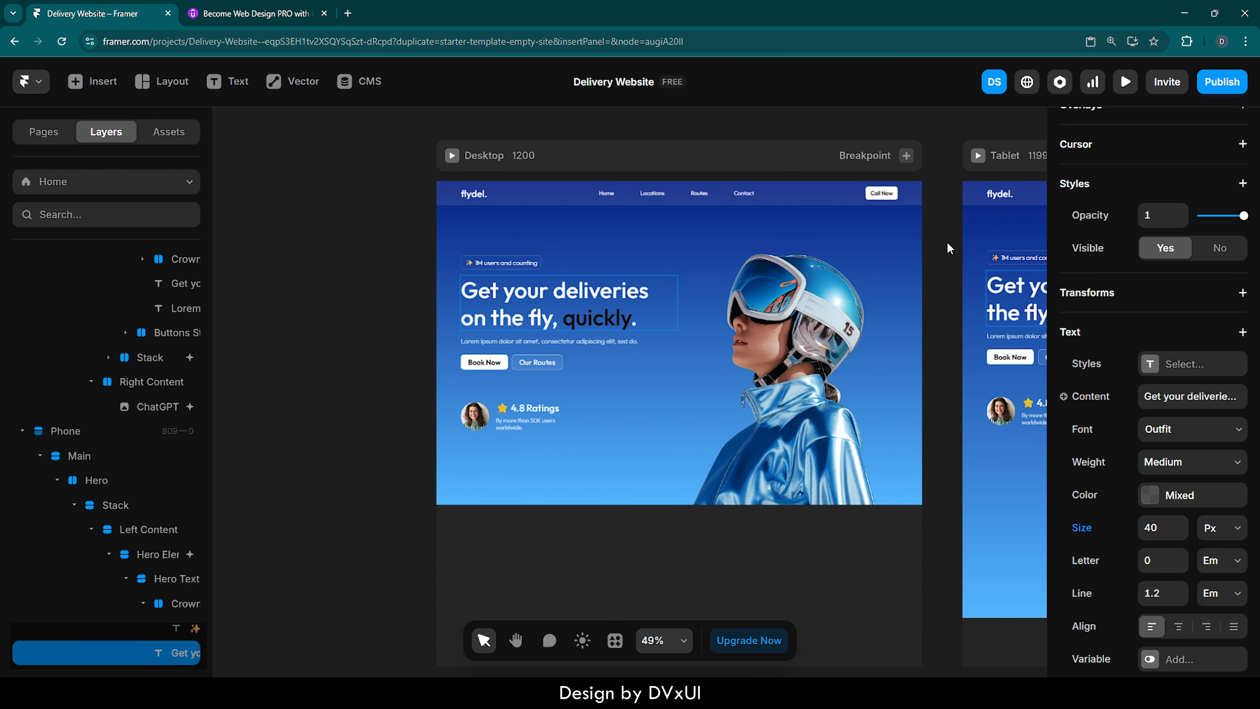
scroll(127, 316, up, 7)
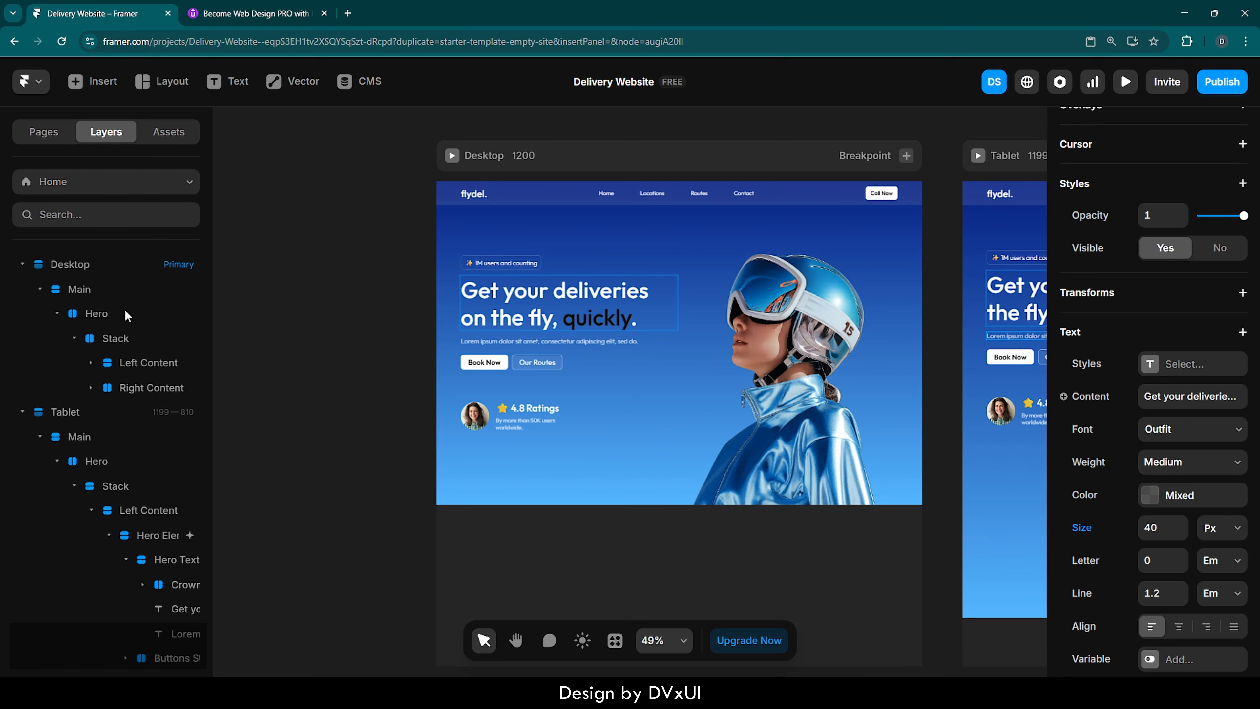
- Add a Fixed Max Width of 1200 to the Stack inside the Desktop's Hero
click(117, 339)
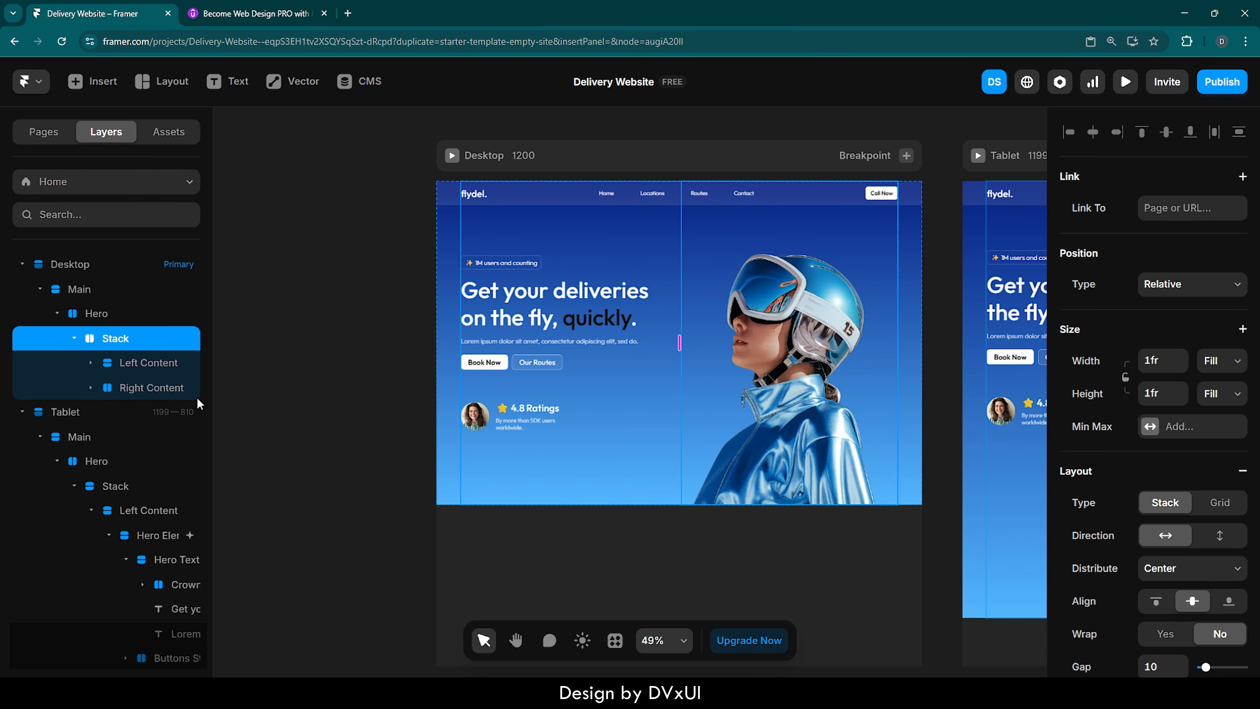
click(1150, 426)
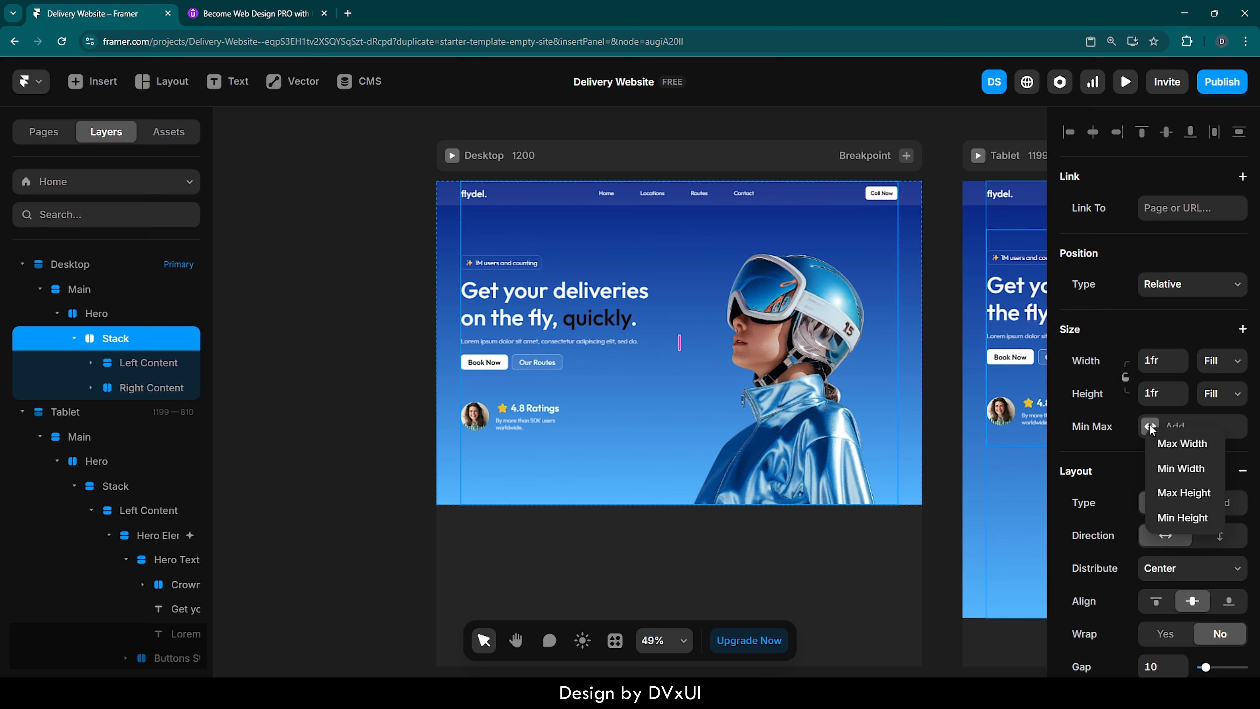
click(1182, 443)
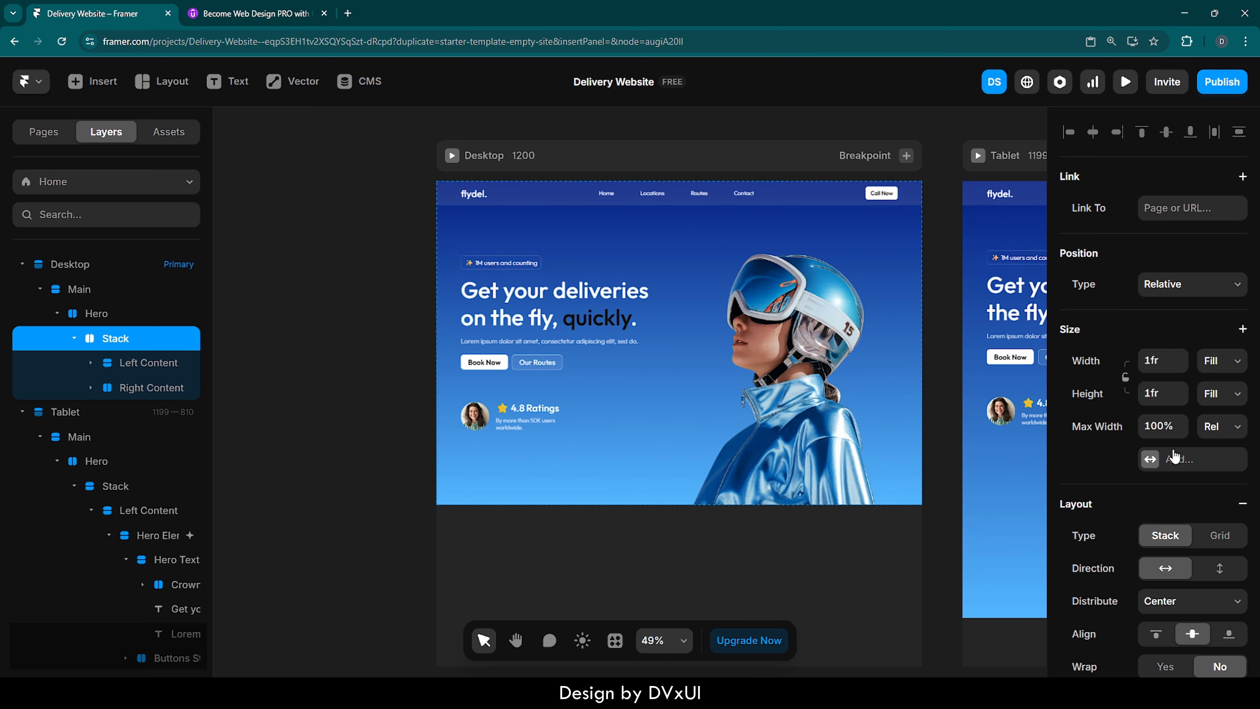
click(1168, 427)
click(1223, 428)
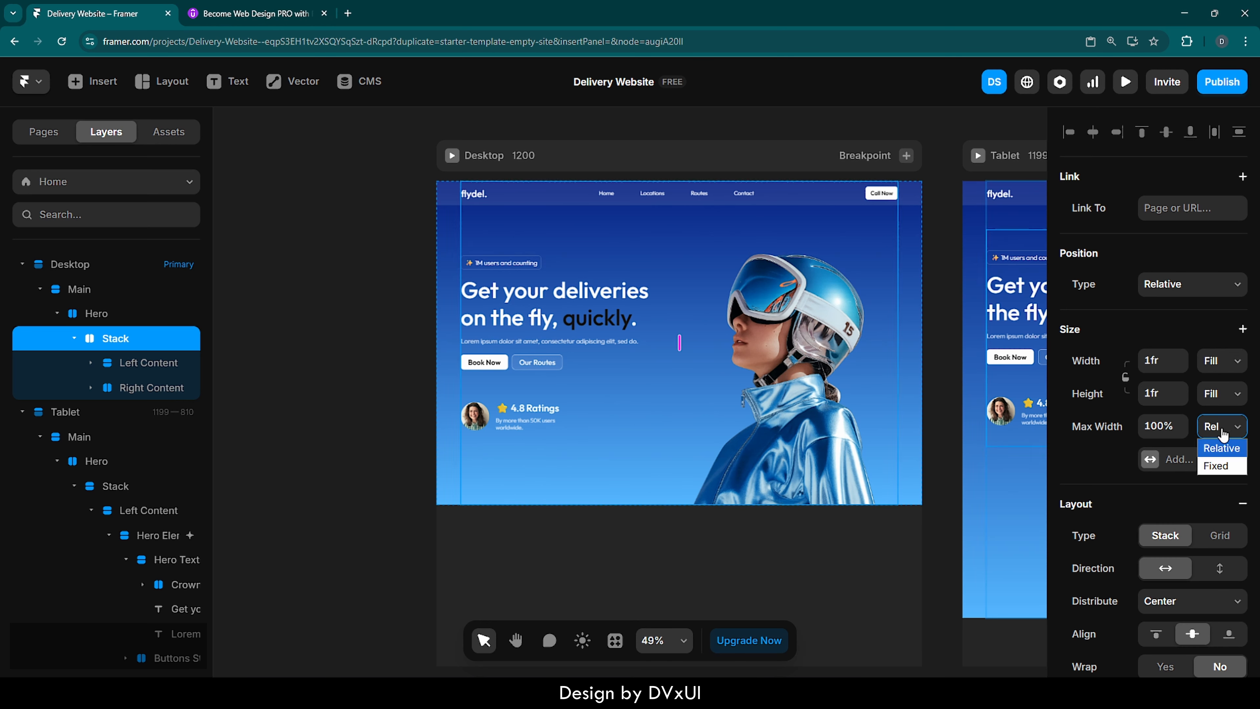
click(1227, 465)
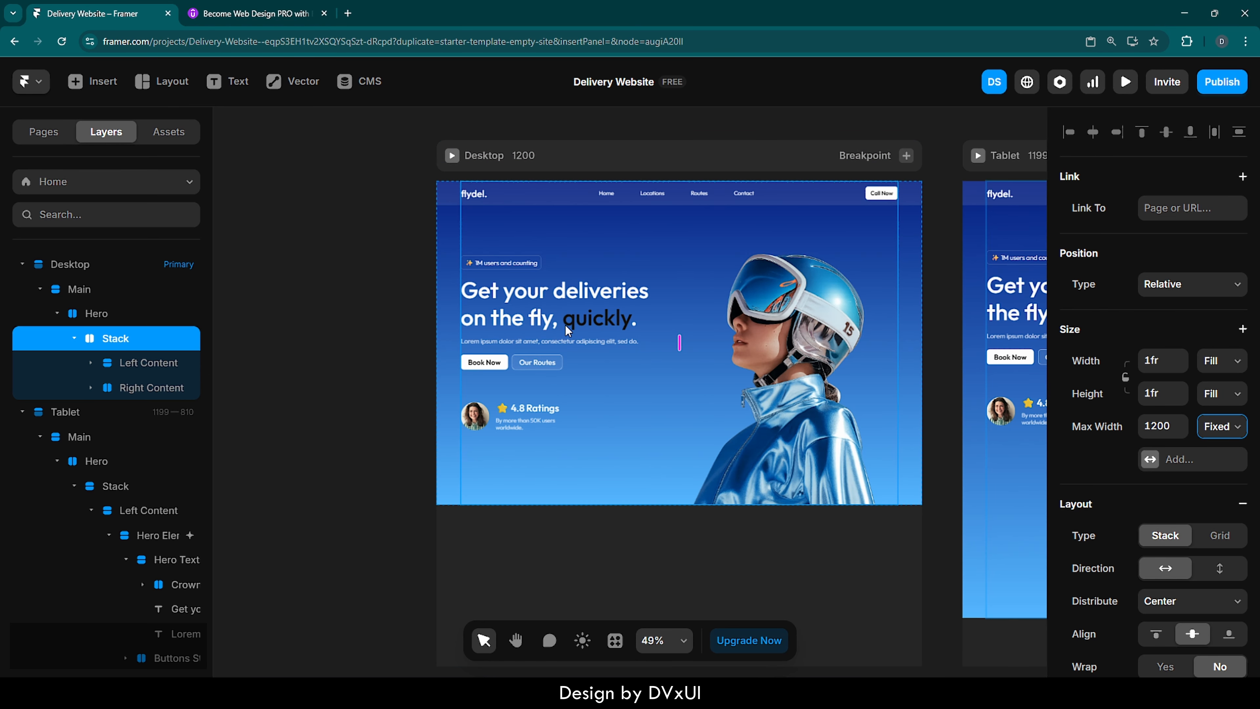
- Preview the Desktop breakpoint and widen the preview to 1486
click(389, 202)
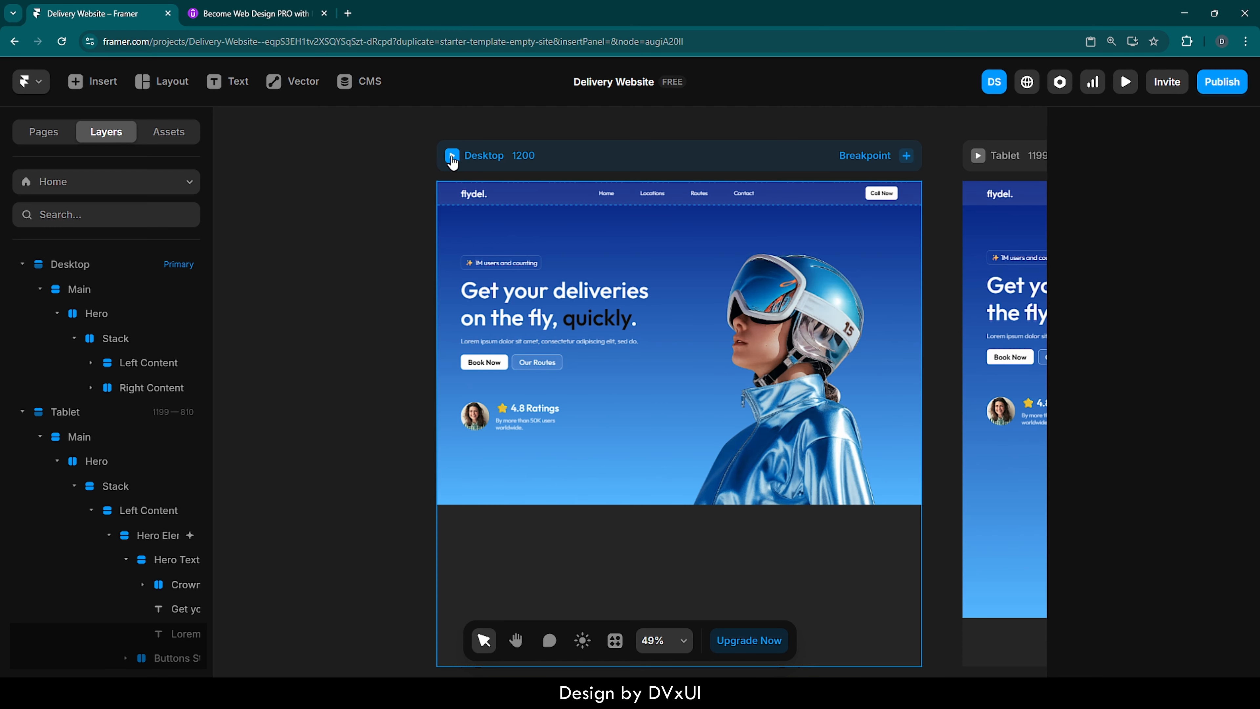
click(452, 158)
click(452, 156)
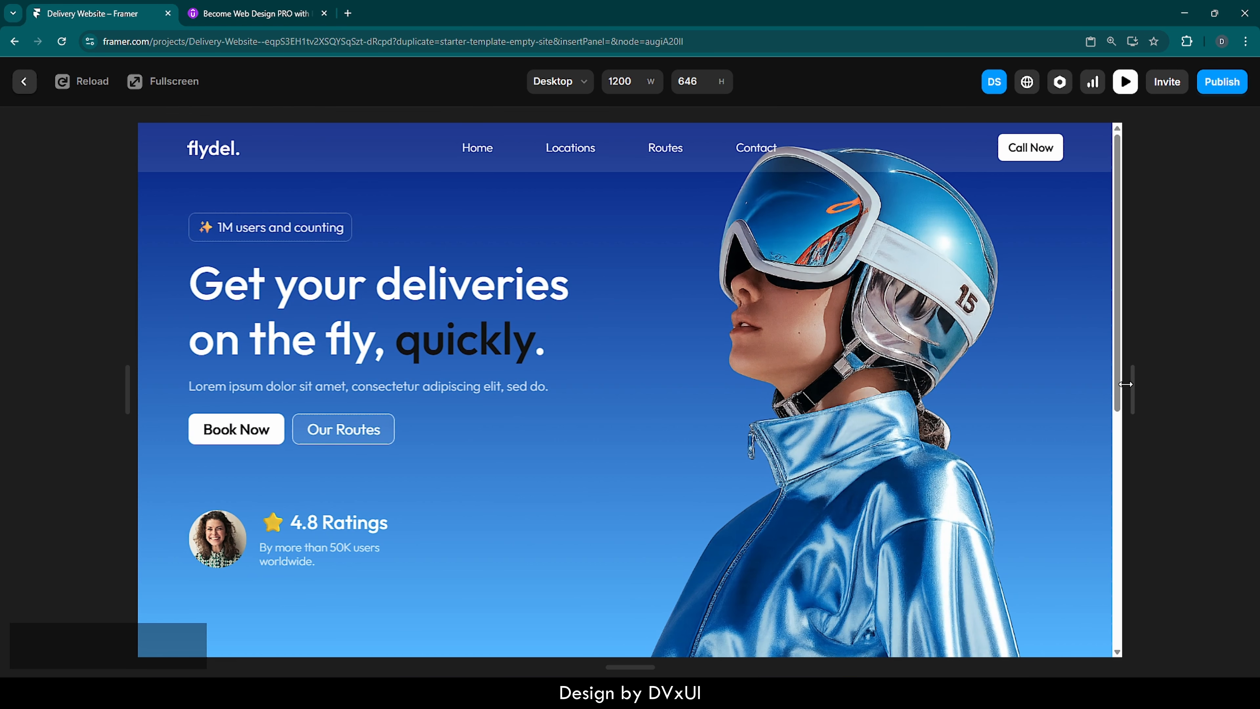
drag(1163, 379, 1246, 384)
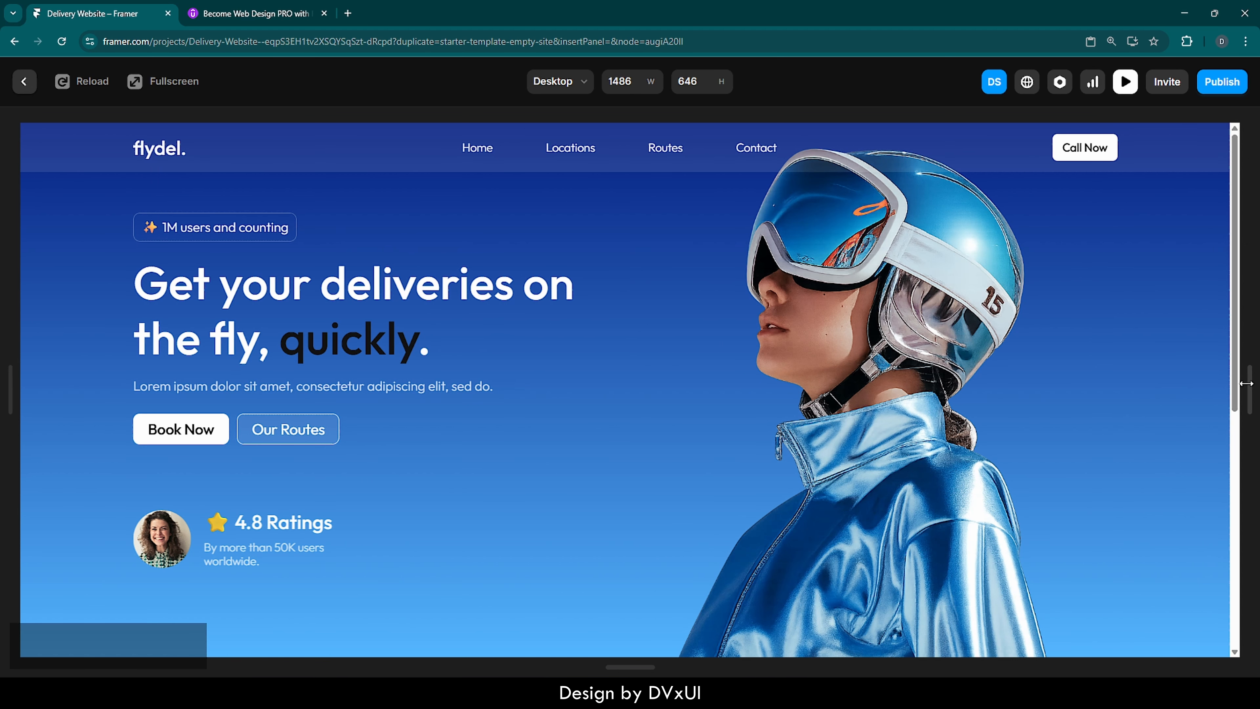
- Reduce the browser zoom to 100% and widen the Desktop preview to 1870
click(1246, 41)
click(1159, 334)
click(1159, 334)
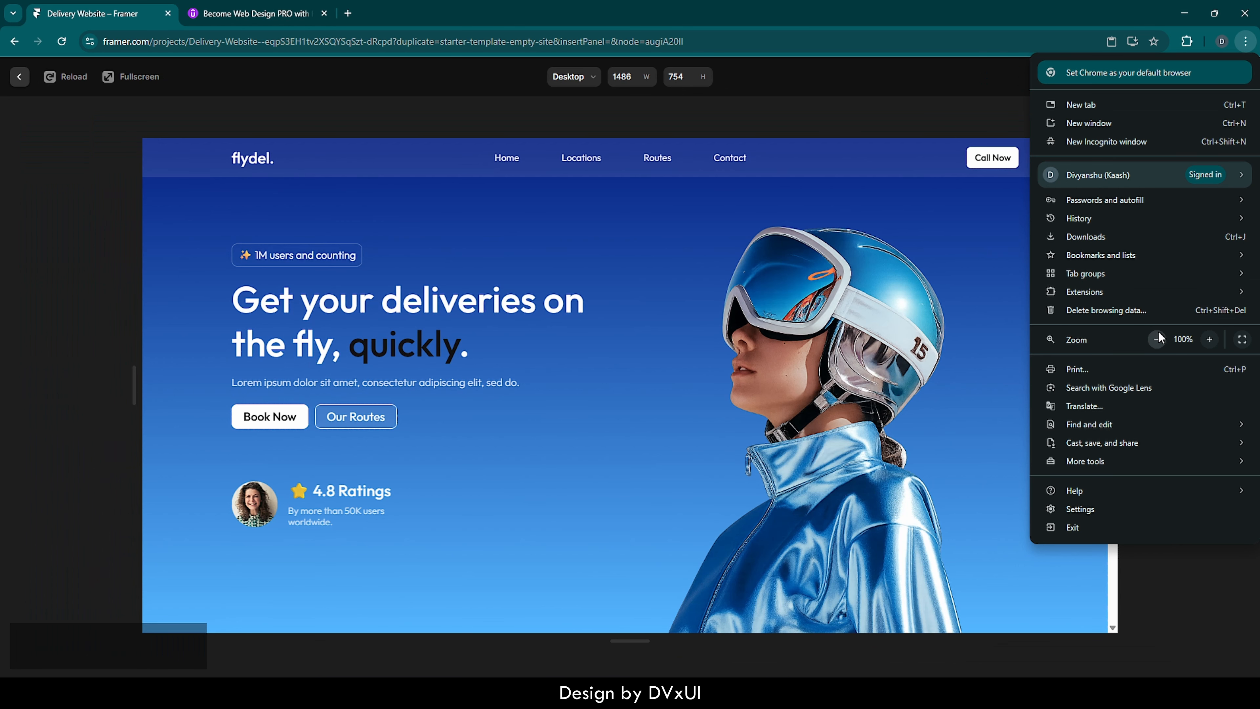
click(948, 437)
drag(1125, 383, 1252, 393)
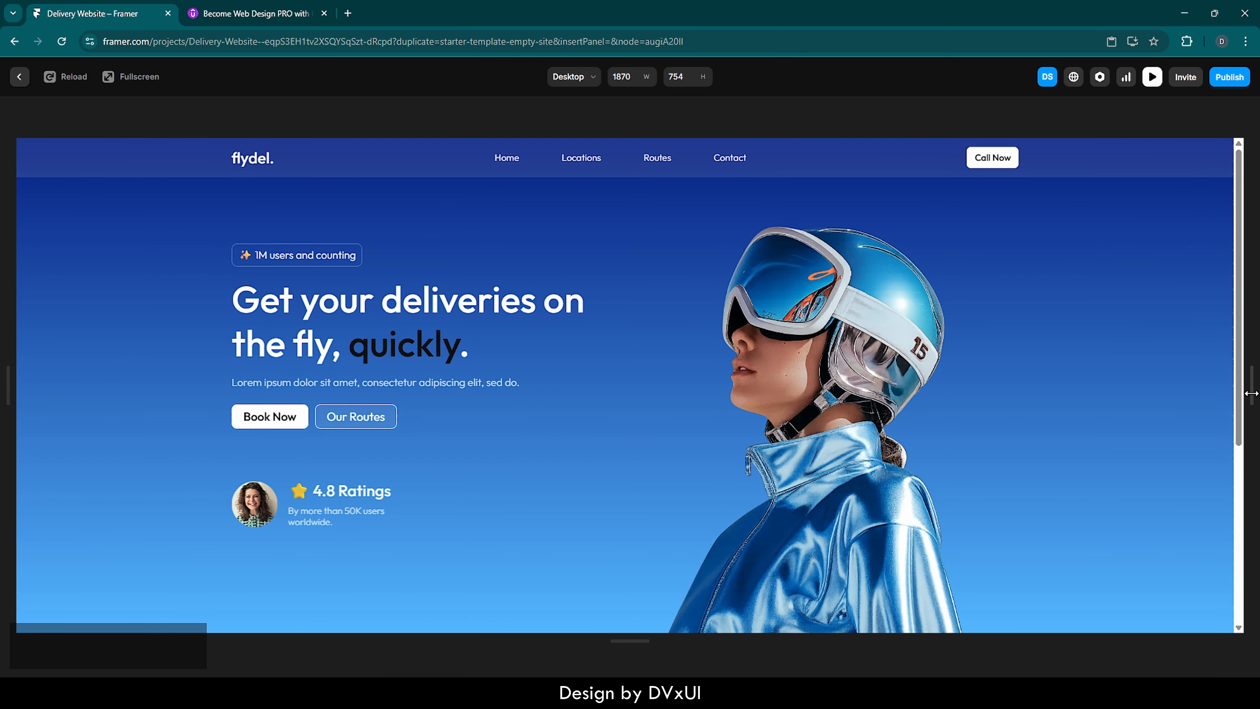
- Preview the Tablet breakpoint, widen it to 1180, and return to the canvas
click(581, 78)
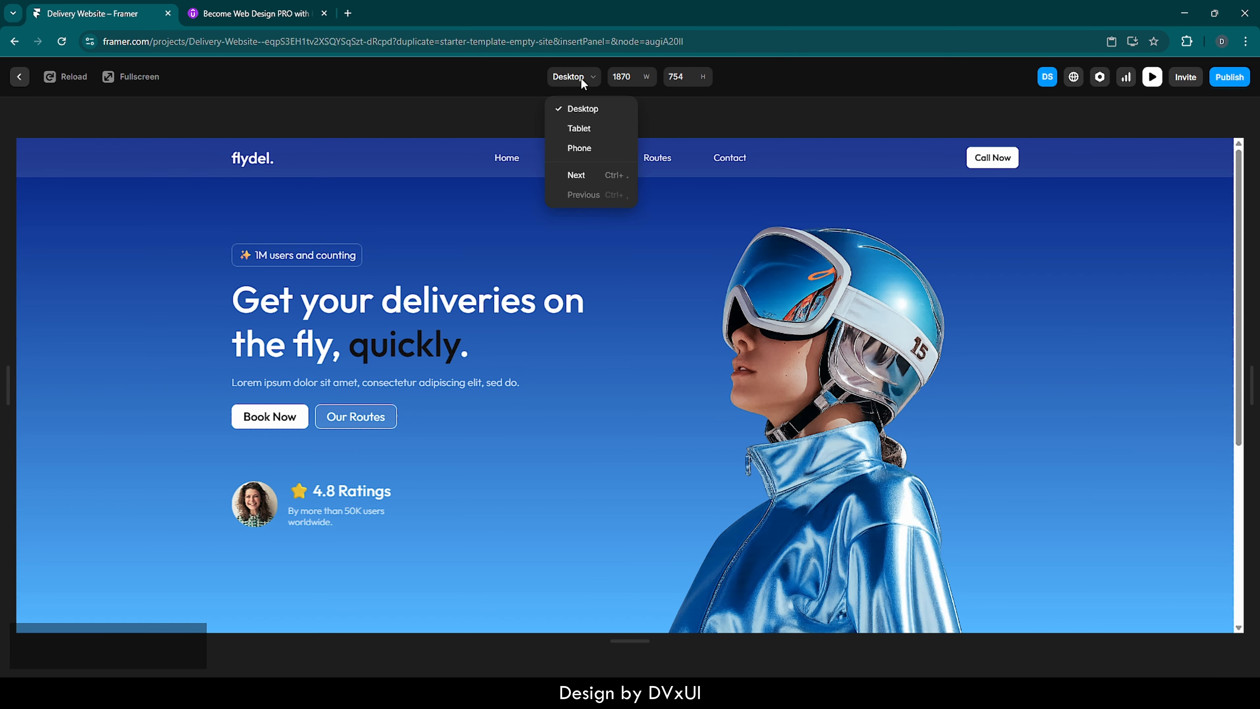
click(583, 126)
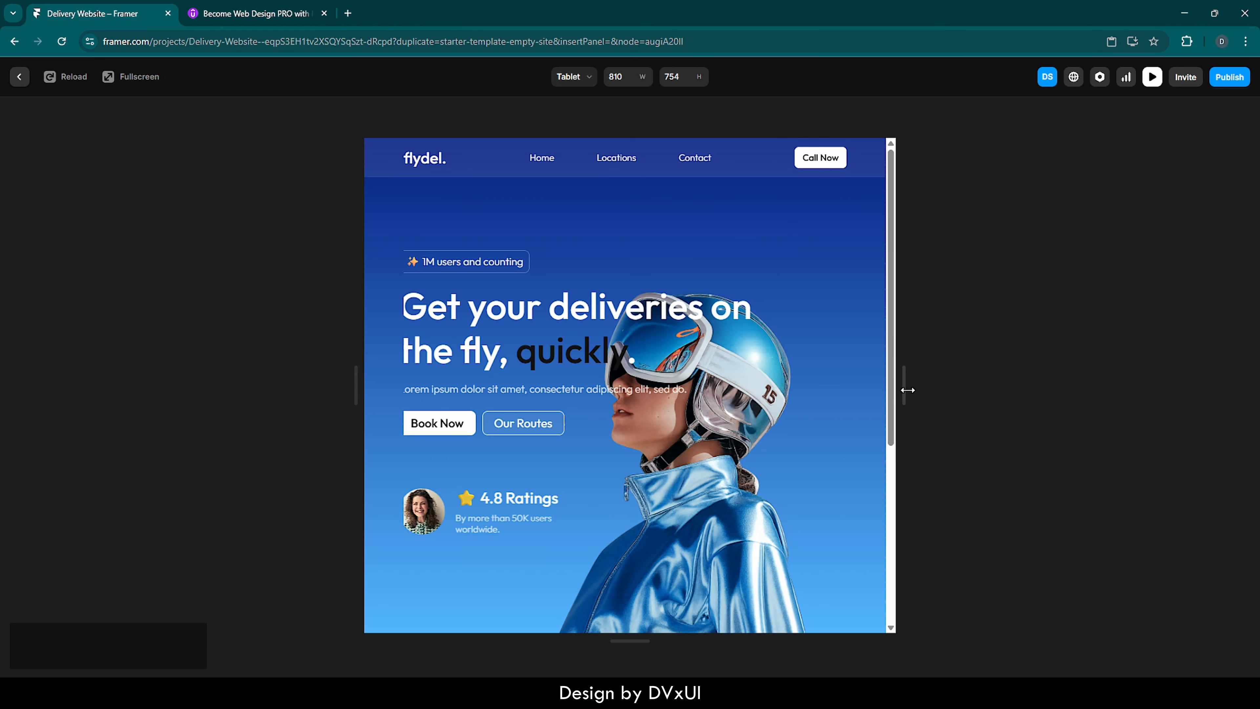
drag(906, 391, 1026, 395)
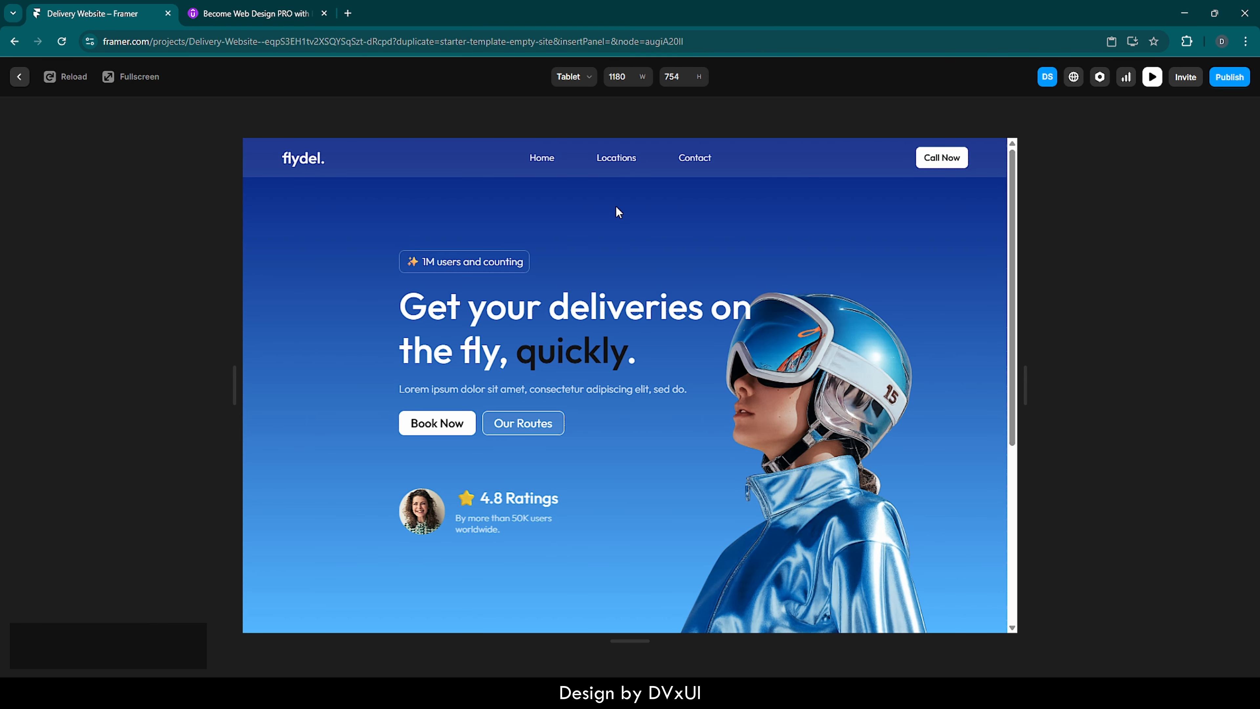
click(20, 78)
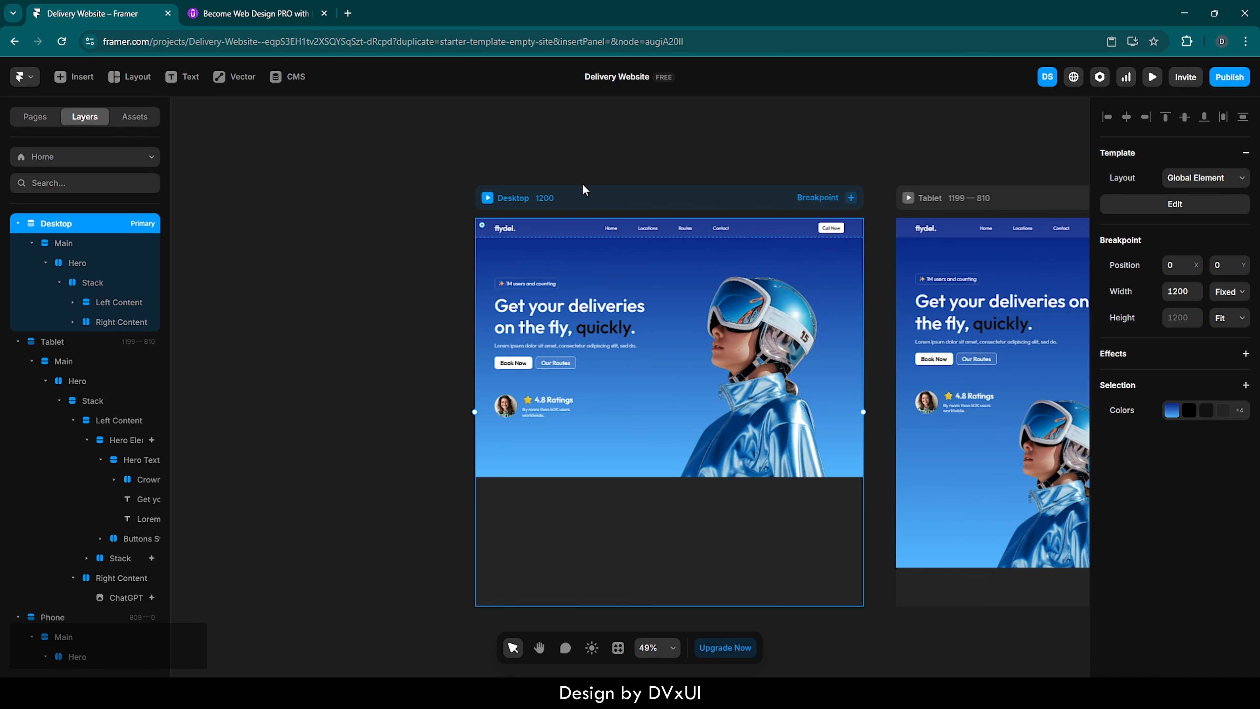
- Resize the hero image on the Tablet breakpoint to 406 × 609
scroll(874, 215, right, 8)
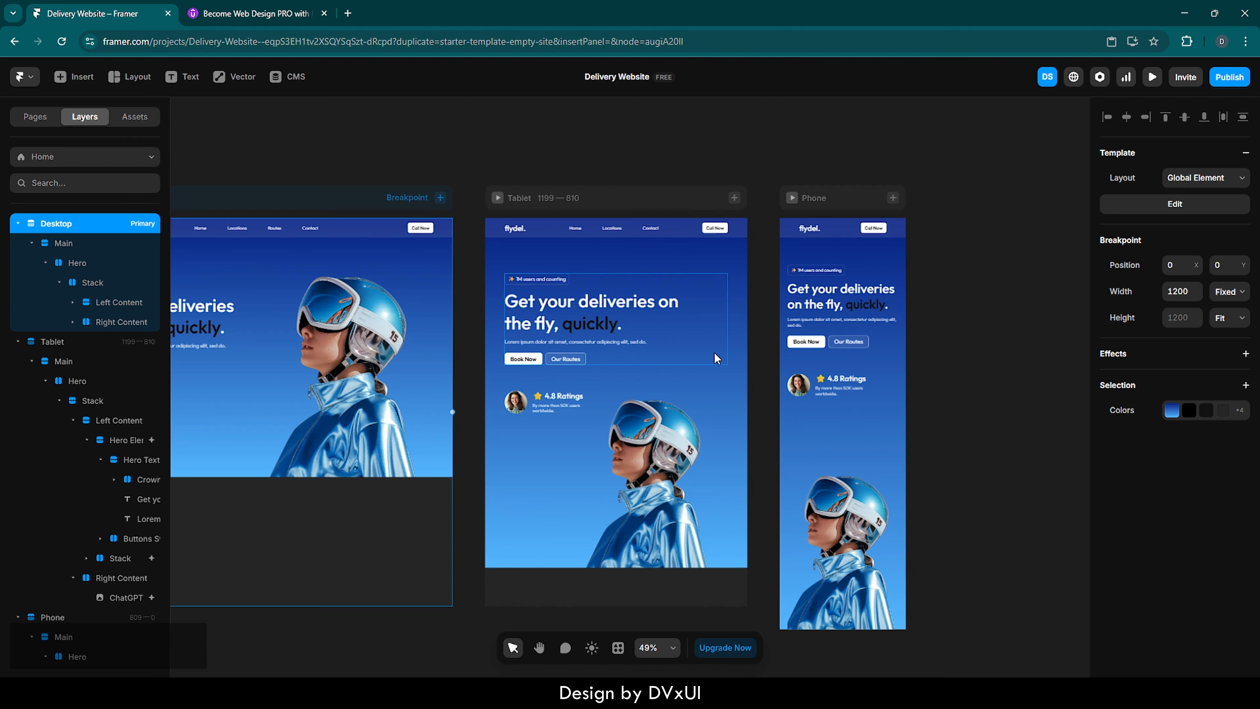
click(713, 352)
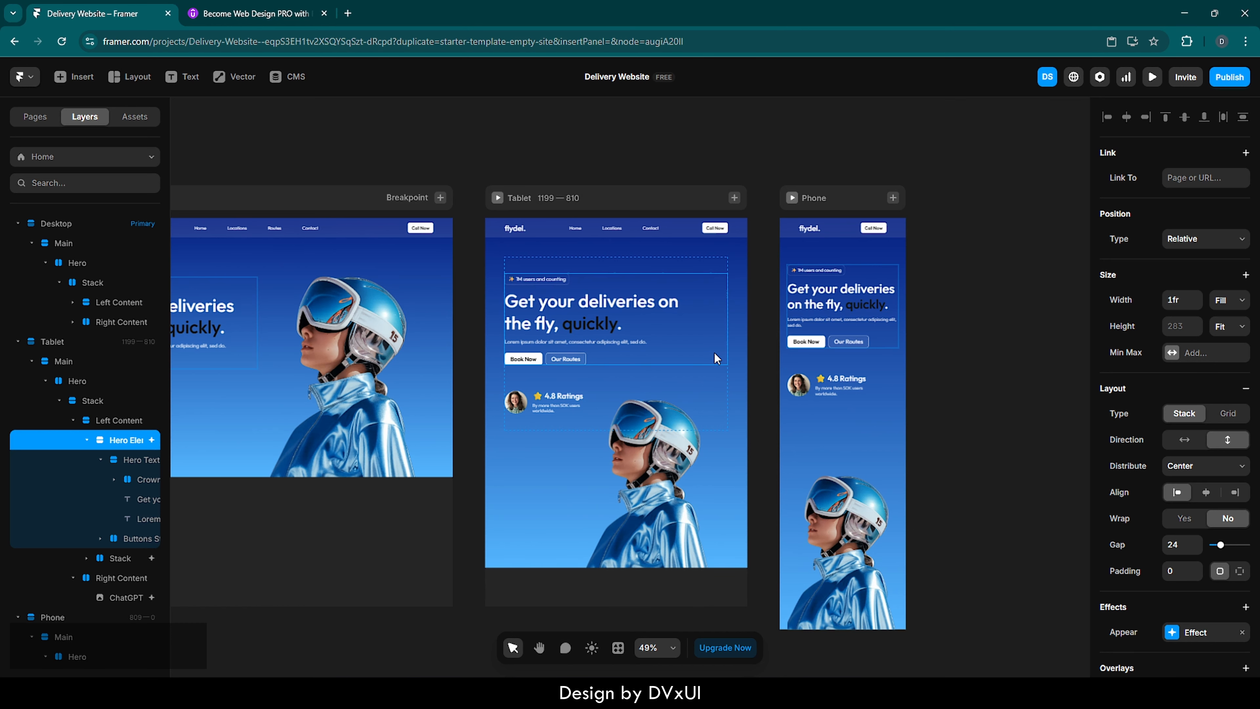
click(712, 448)
drag(573, 336, 596, 359)
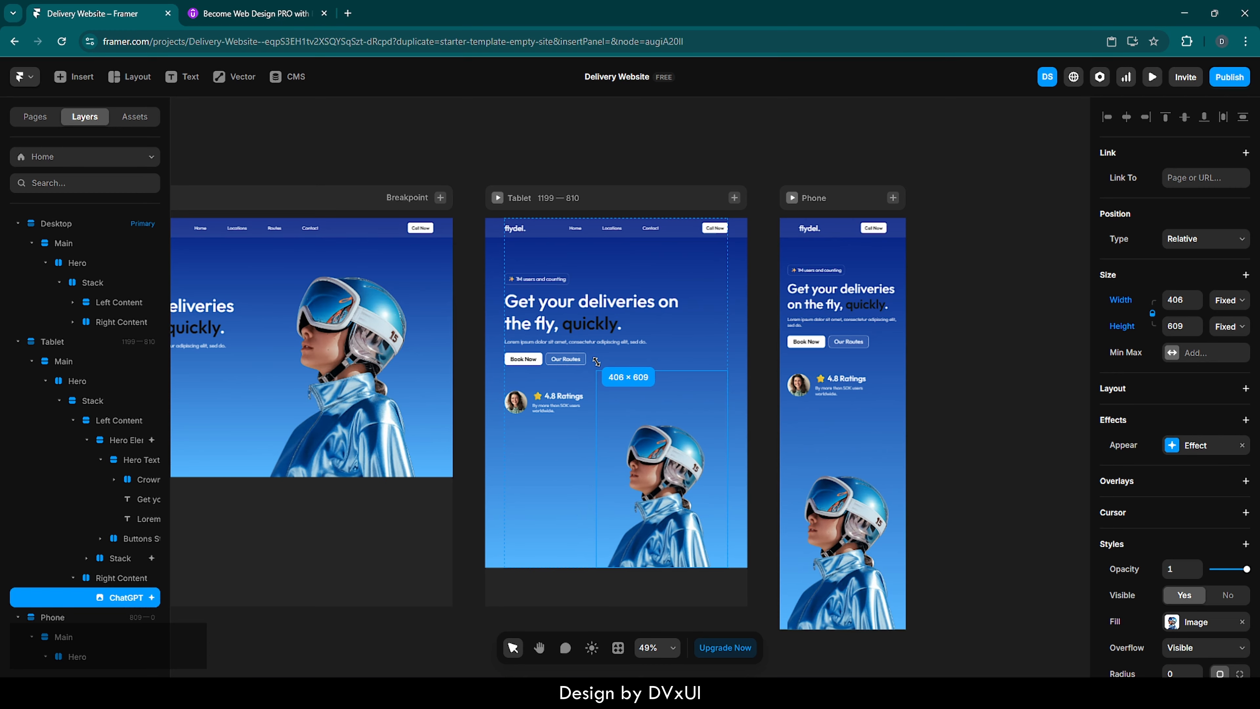
click(928, 397)
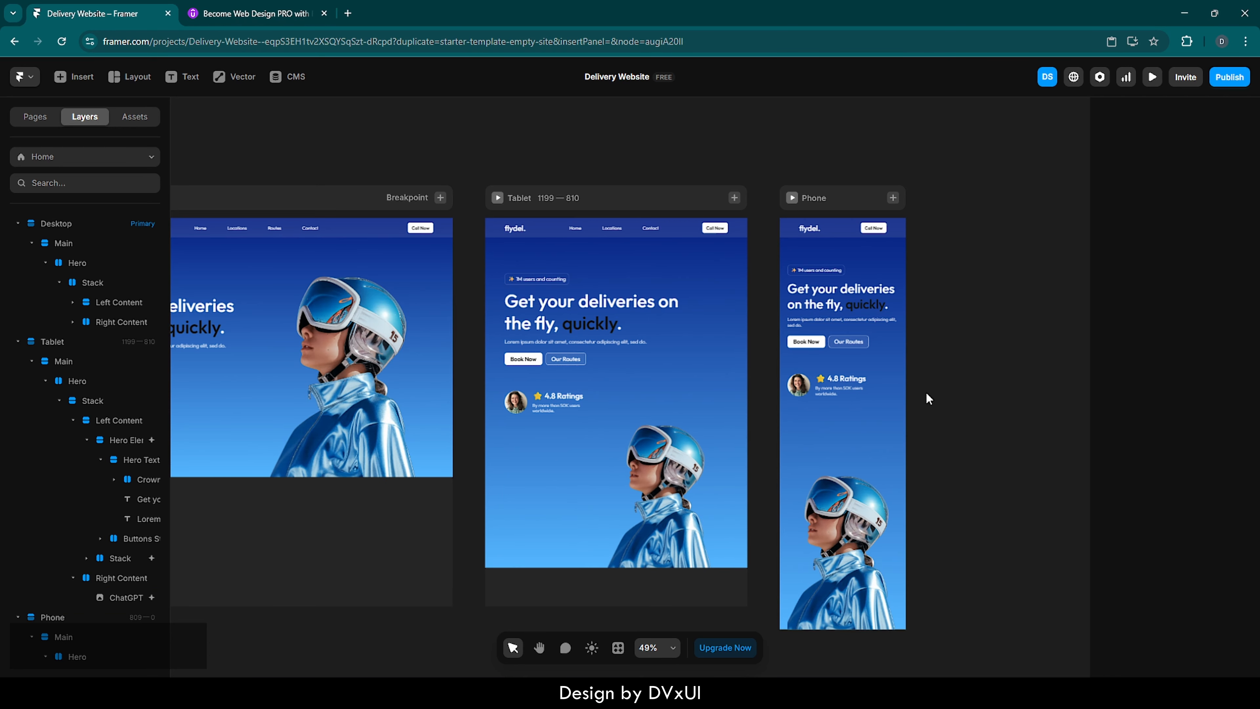
- Preview the Tablet breakpoint and switch the preview to Desktop
click(497, 198)
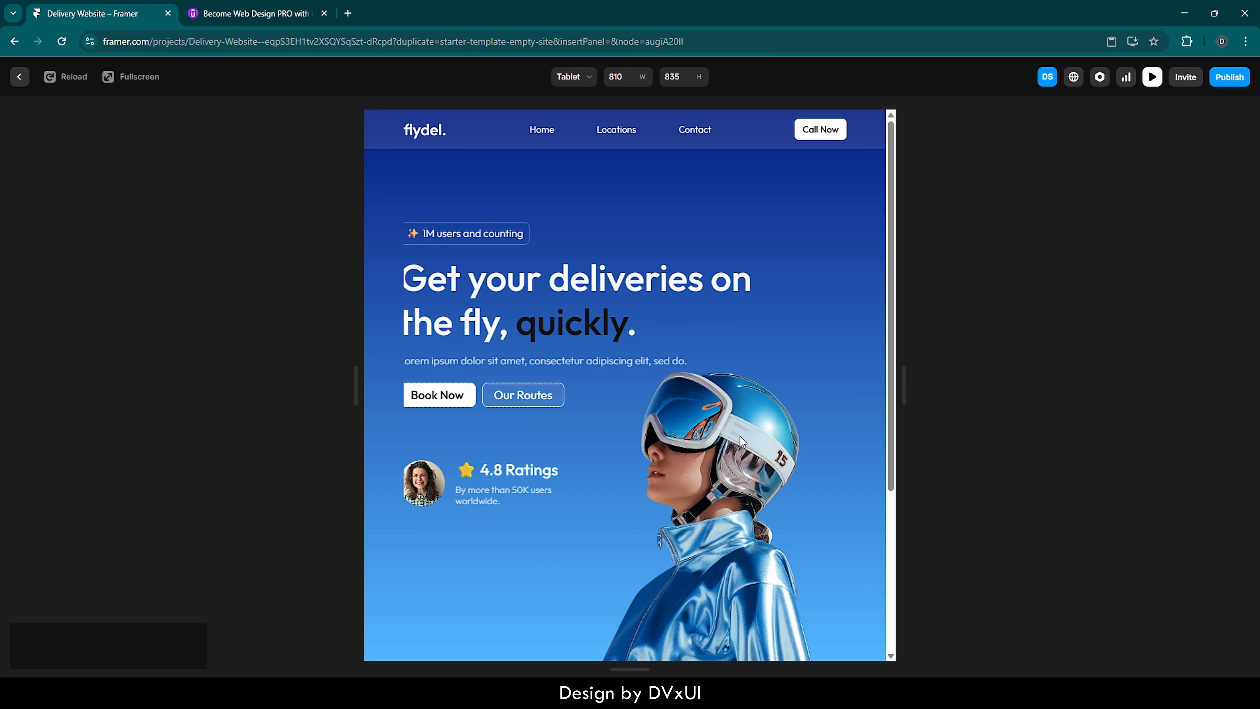
click(582, 80)
click(585, 107)
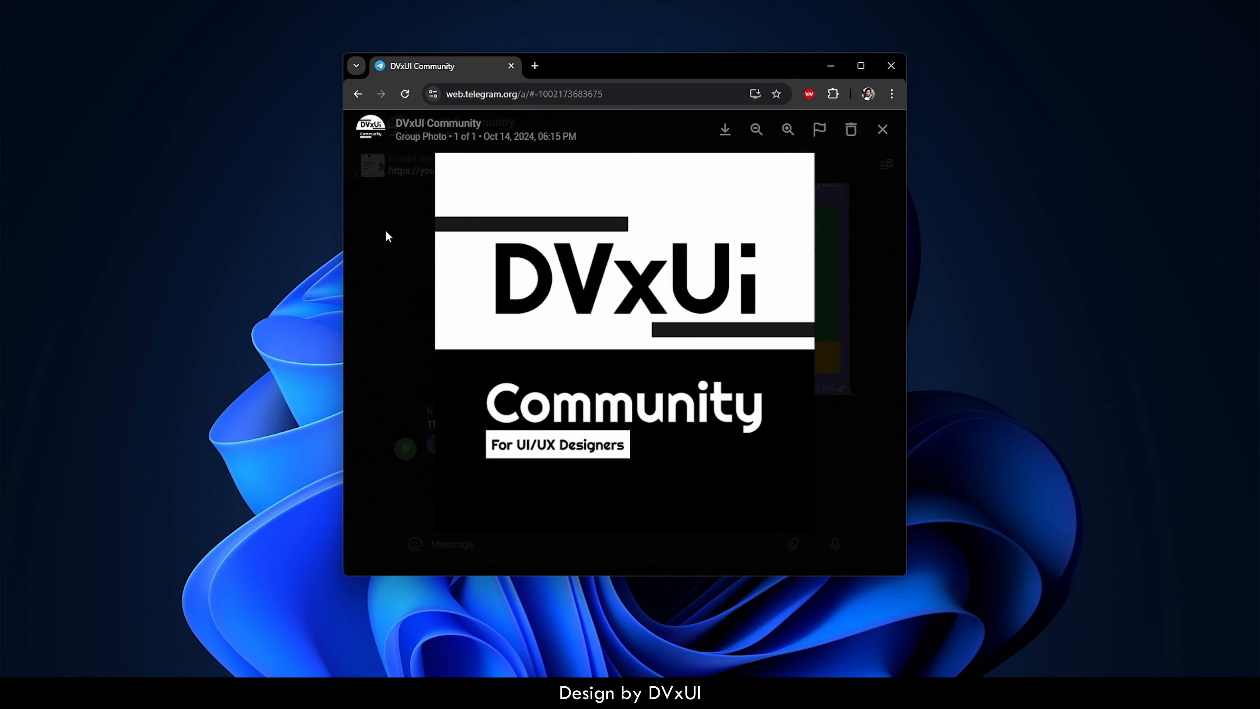
- Switch to Telegram, close the DVxUI Community group photo, and browse the chat's earlier messages
click(386, 230)
scroll(470, 246, up, 15)
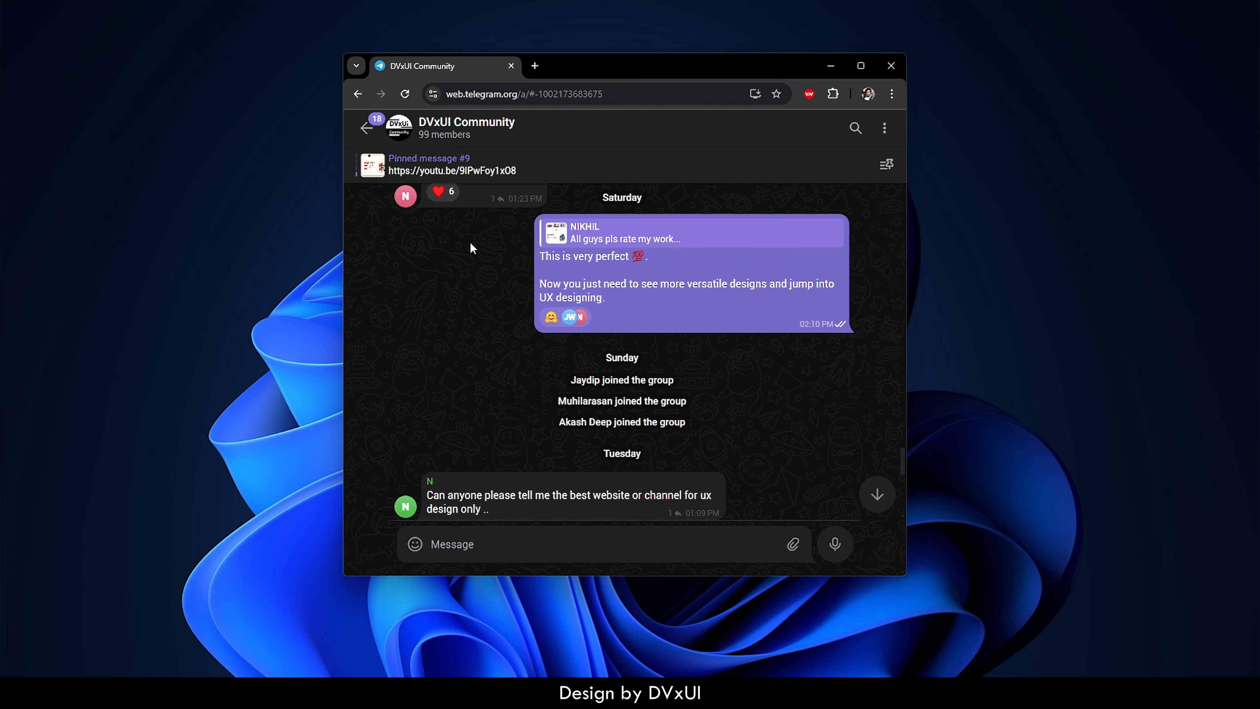
scroll(470, 247, up, 5)
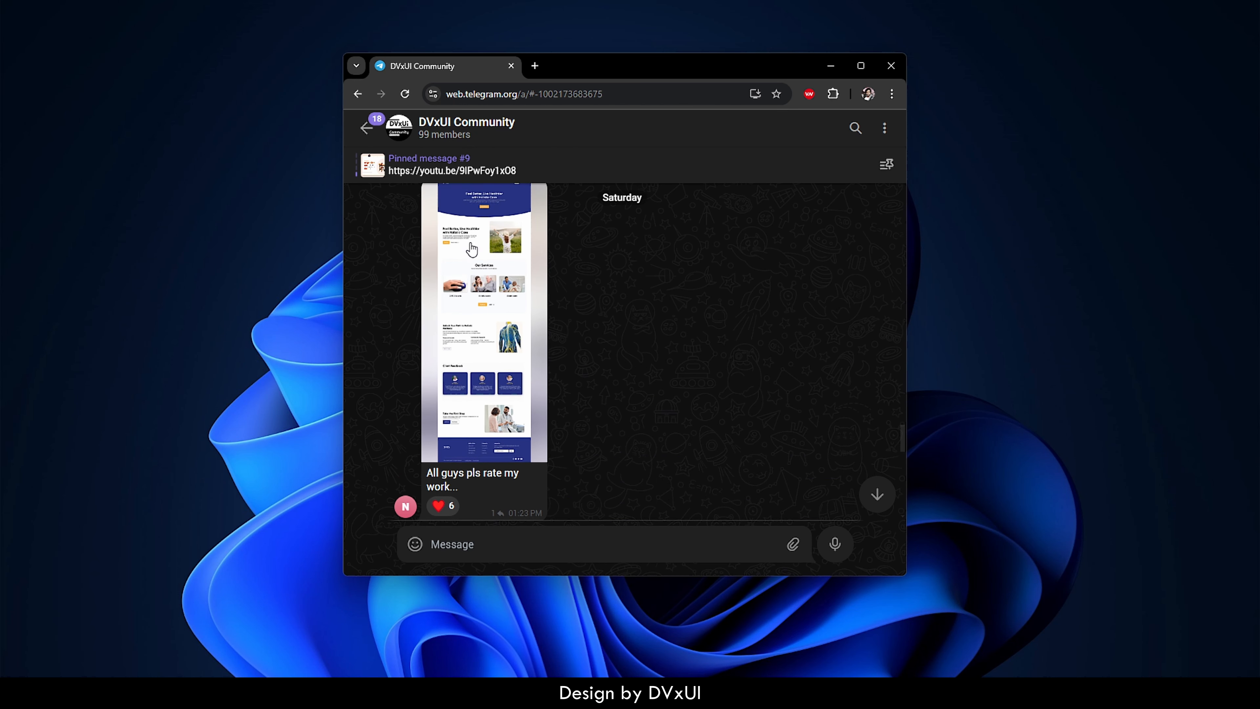
scroll(471, 248, up, 3)
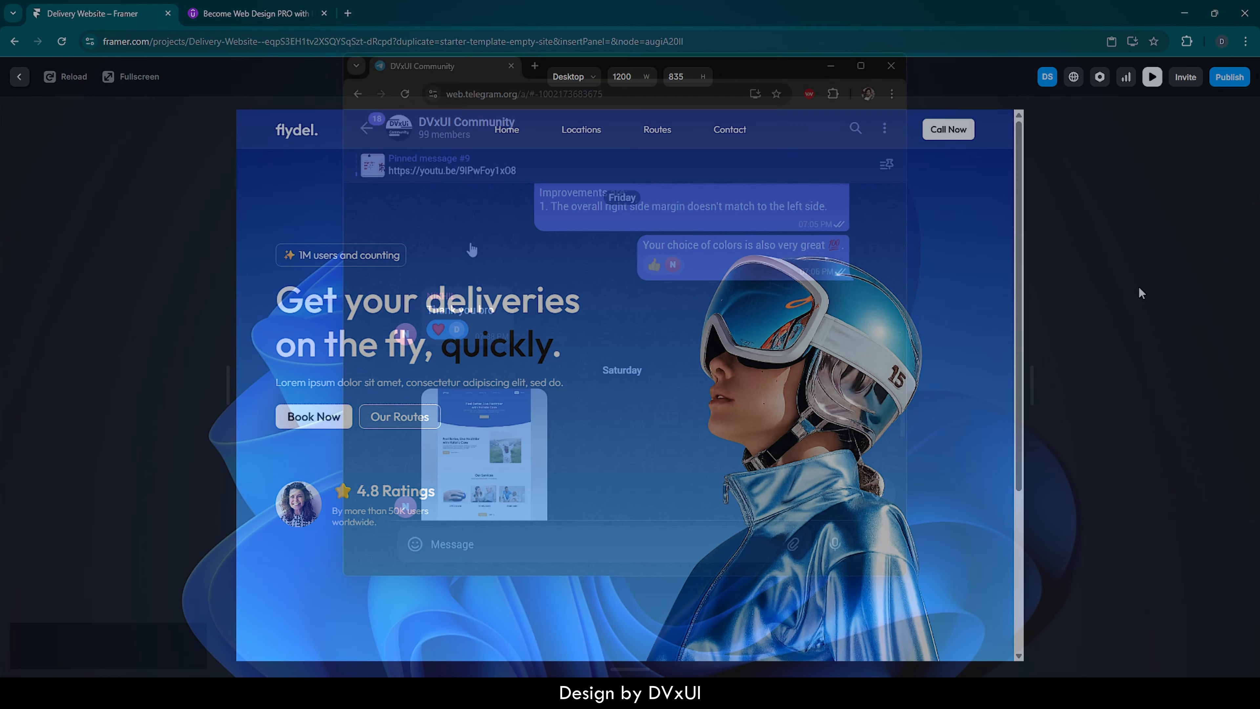